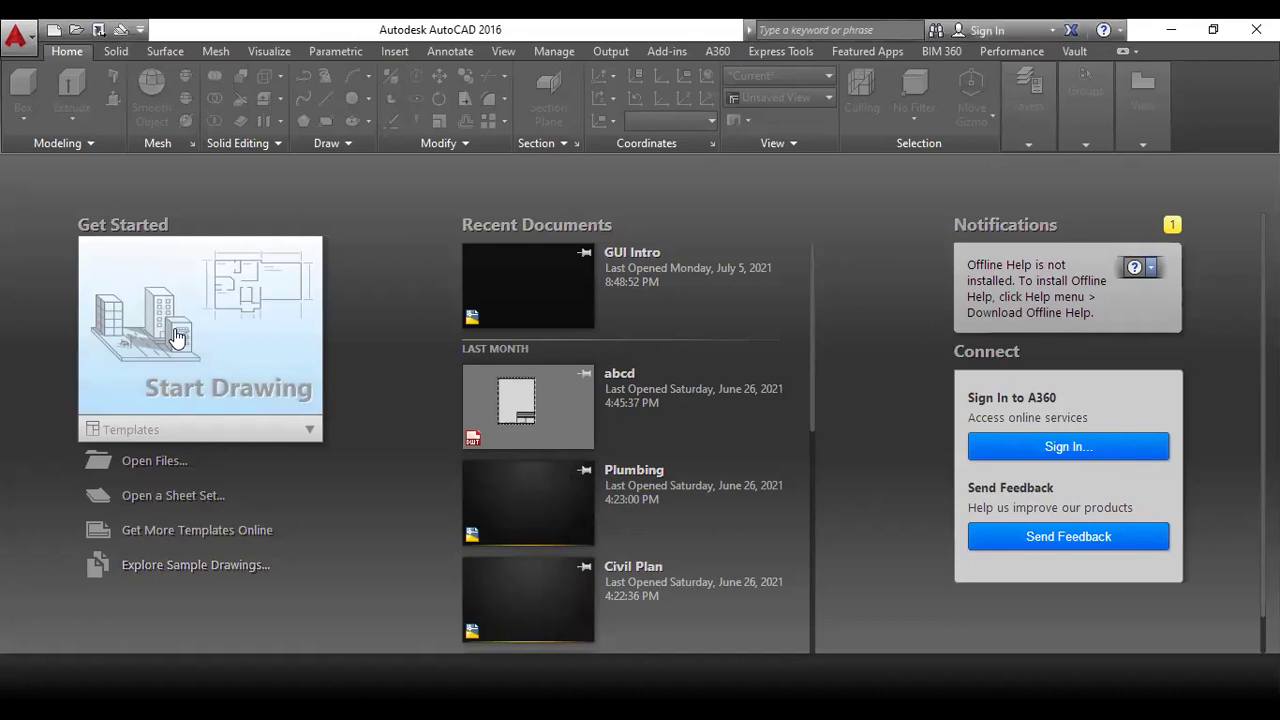
# Start a new drawing and switch the workspace to Drafting & Annotation.
pyautogui.click(225, 320)
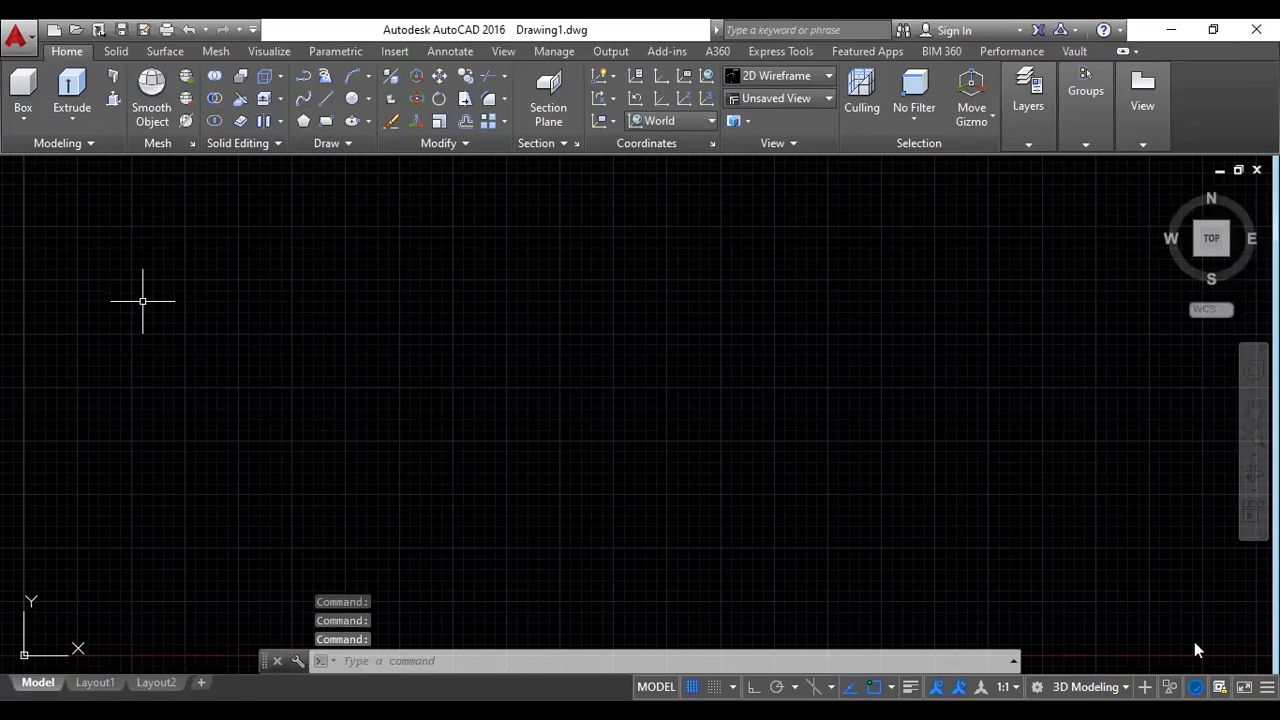
pyautogui.click(1056, 686)
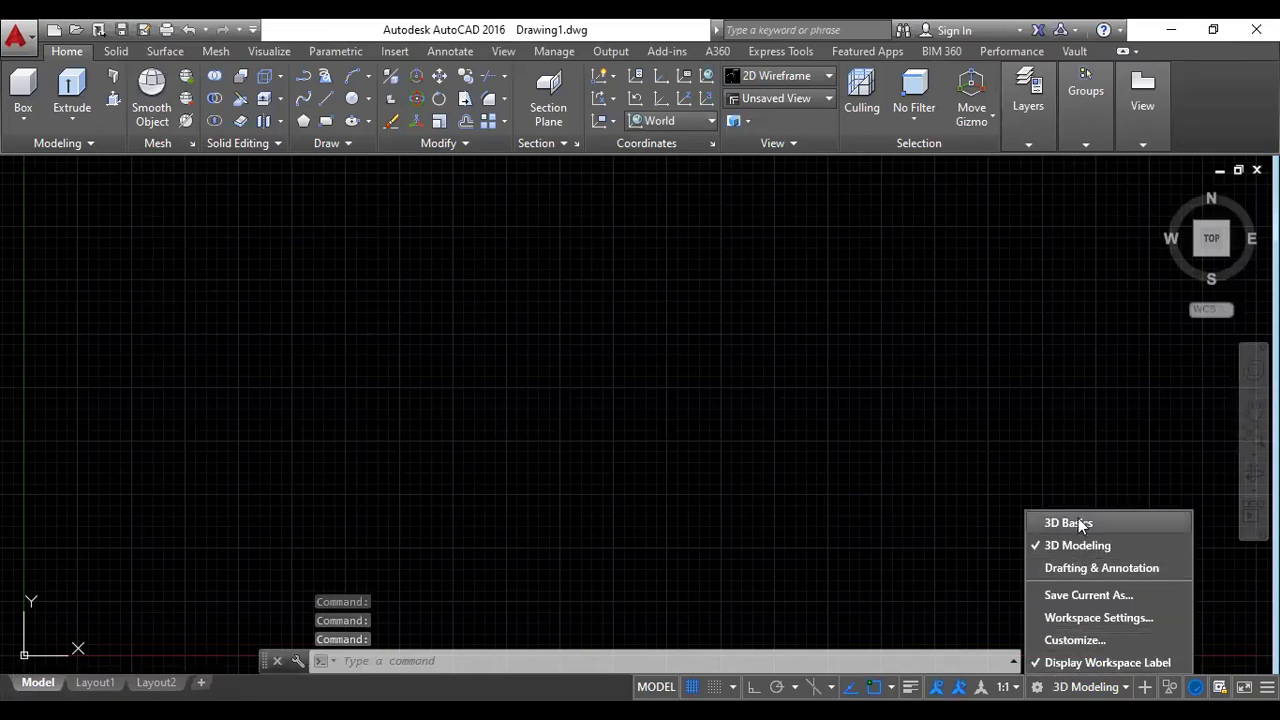
pyautogui.click(1061, 566)
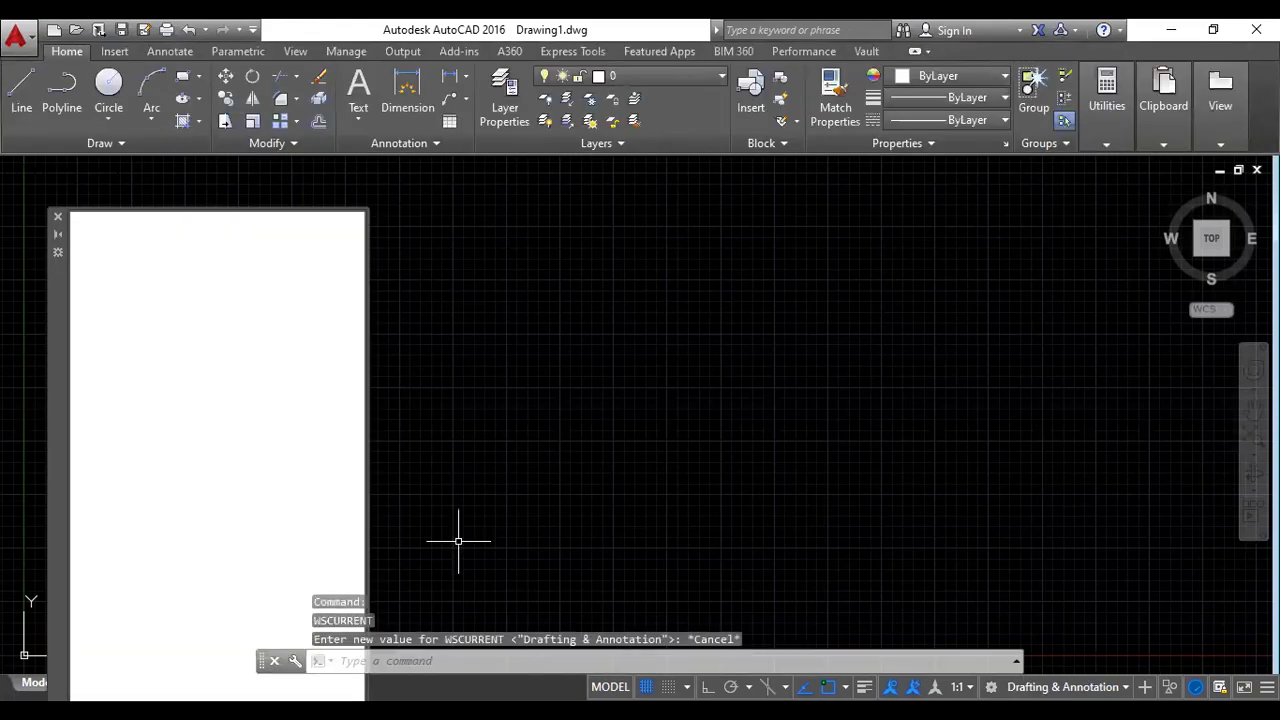
# Turn off the drawing grid and close the Design Feed palette.
pyautogui.press('F7')
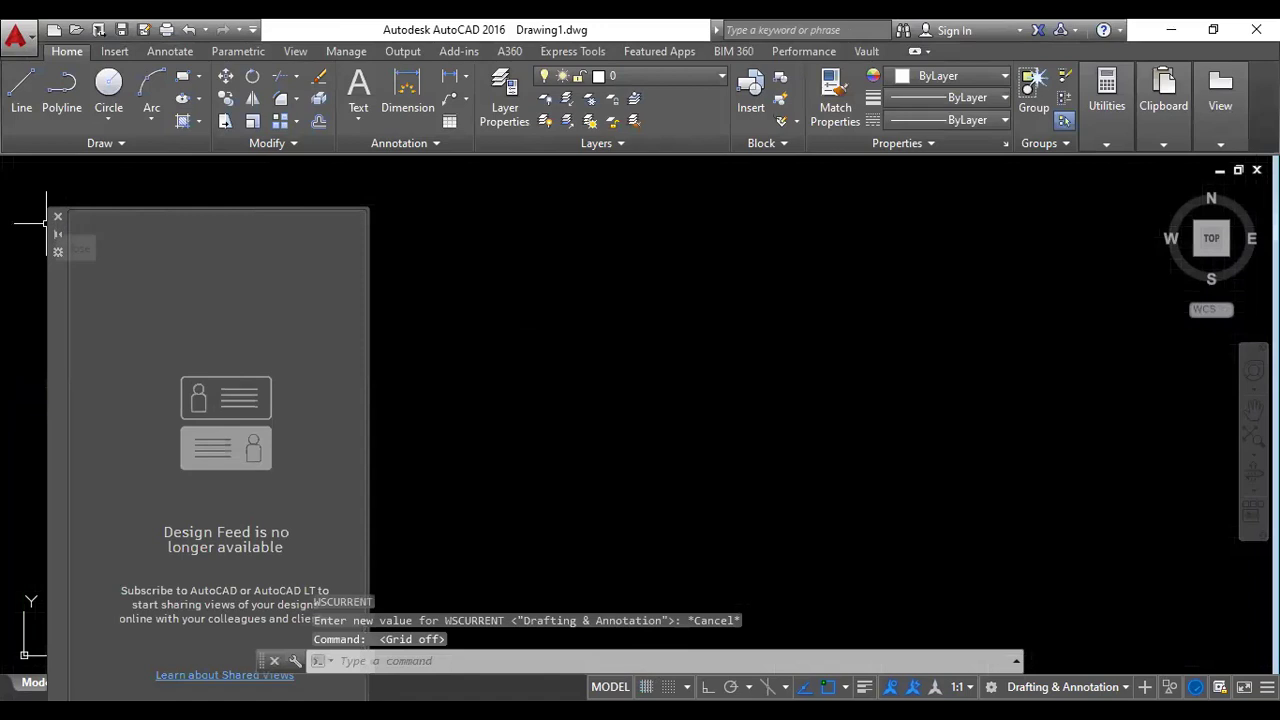
pyautogui.click(57, 220)
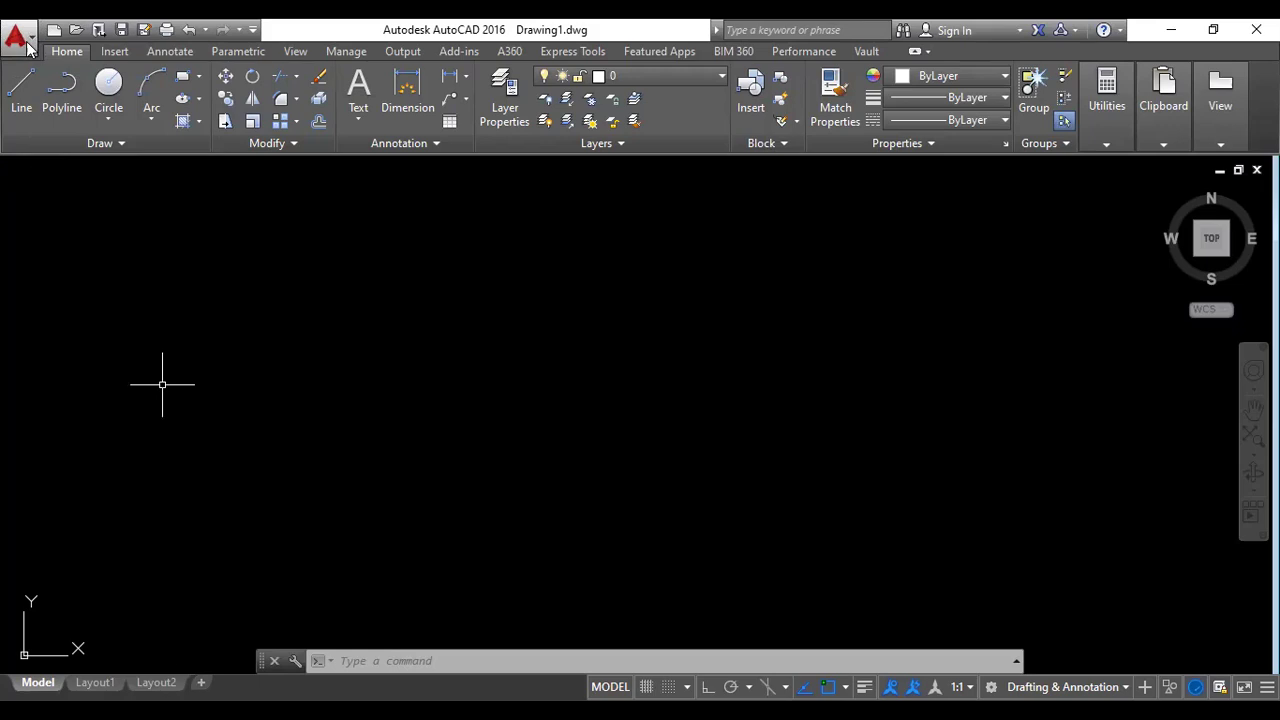
pyautogui.click(29, 46)
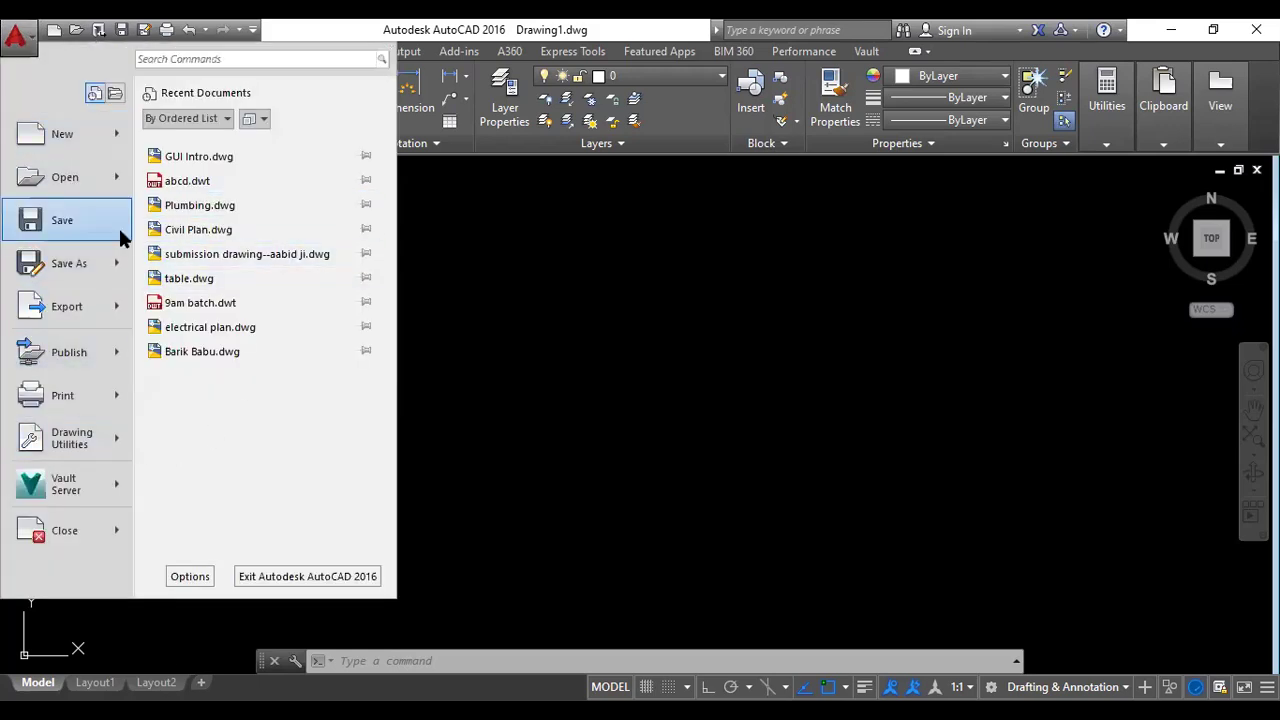
pyautogui.press('Escape')
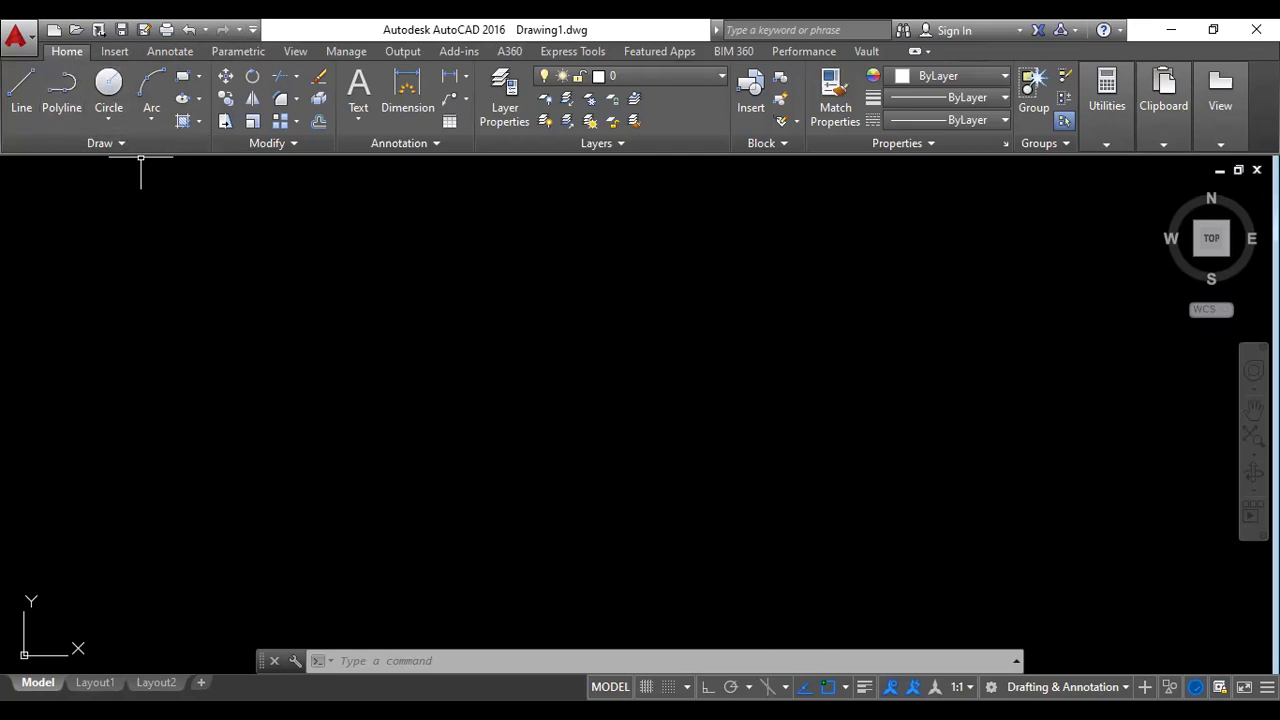
# Toggle the menu bar on, off and on again, leaving it displayed above the ribbon.
pyautogui.click(253, 30)
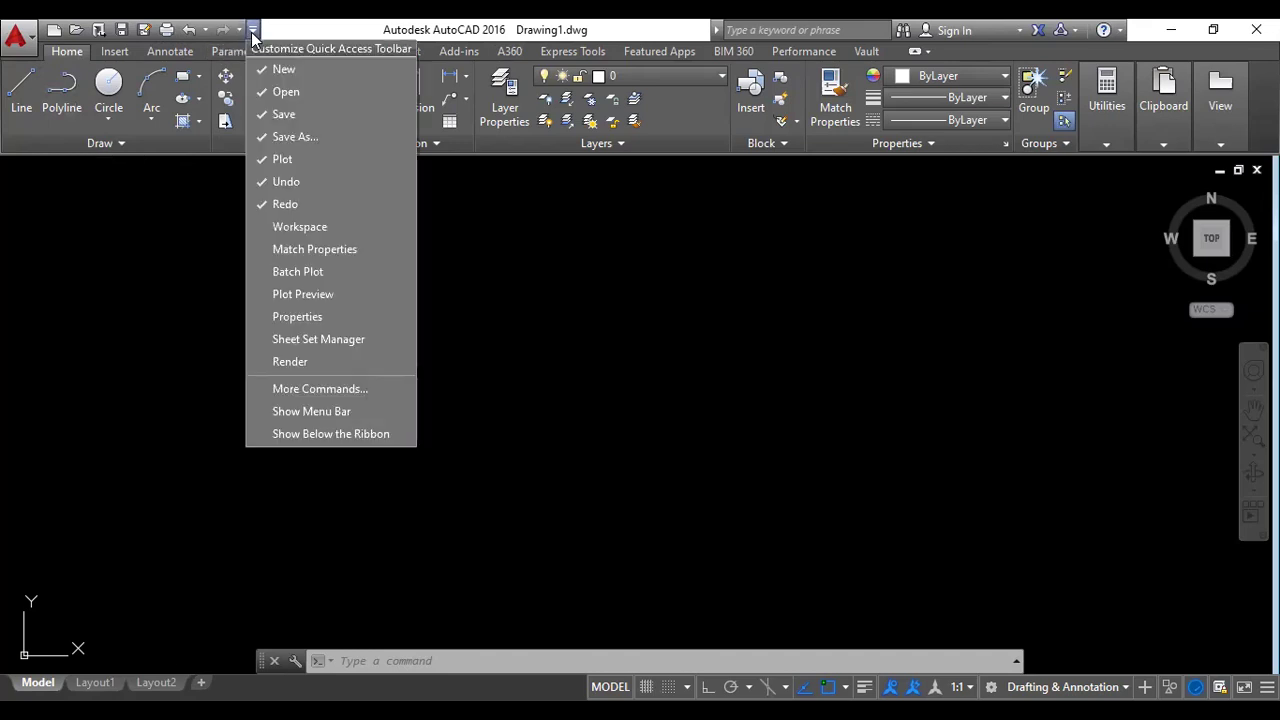
pyautogui.click(315, 417)
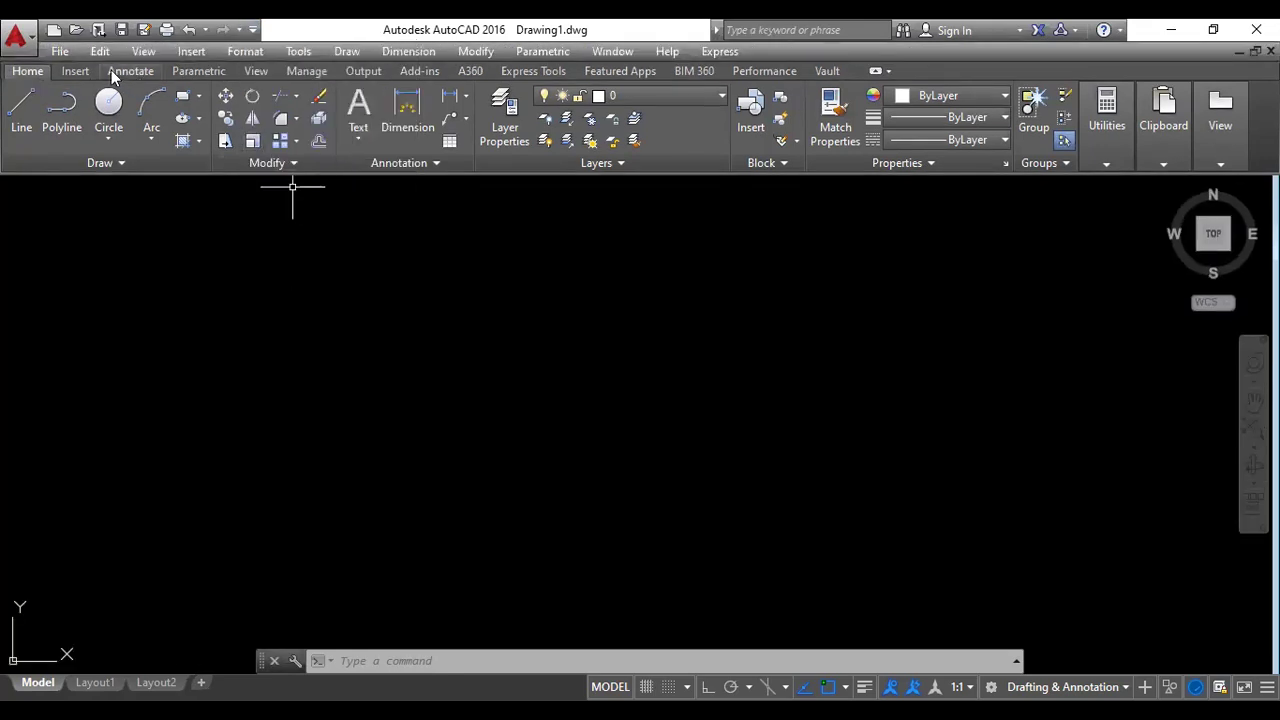
pyautogui.click(254, 30)
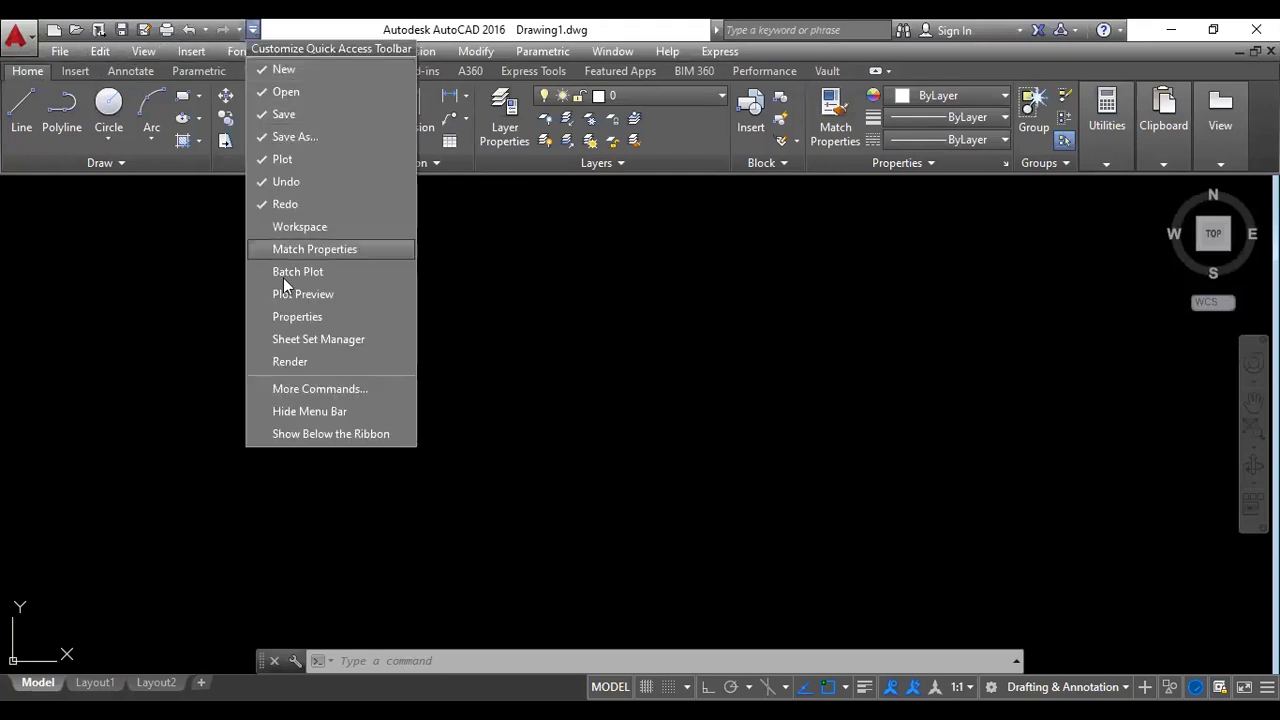
pyautogui.click(291, 411)
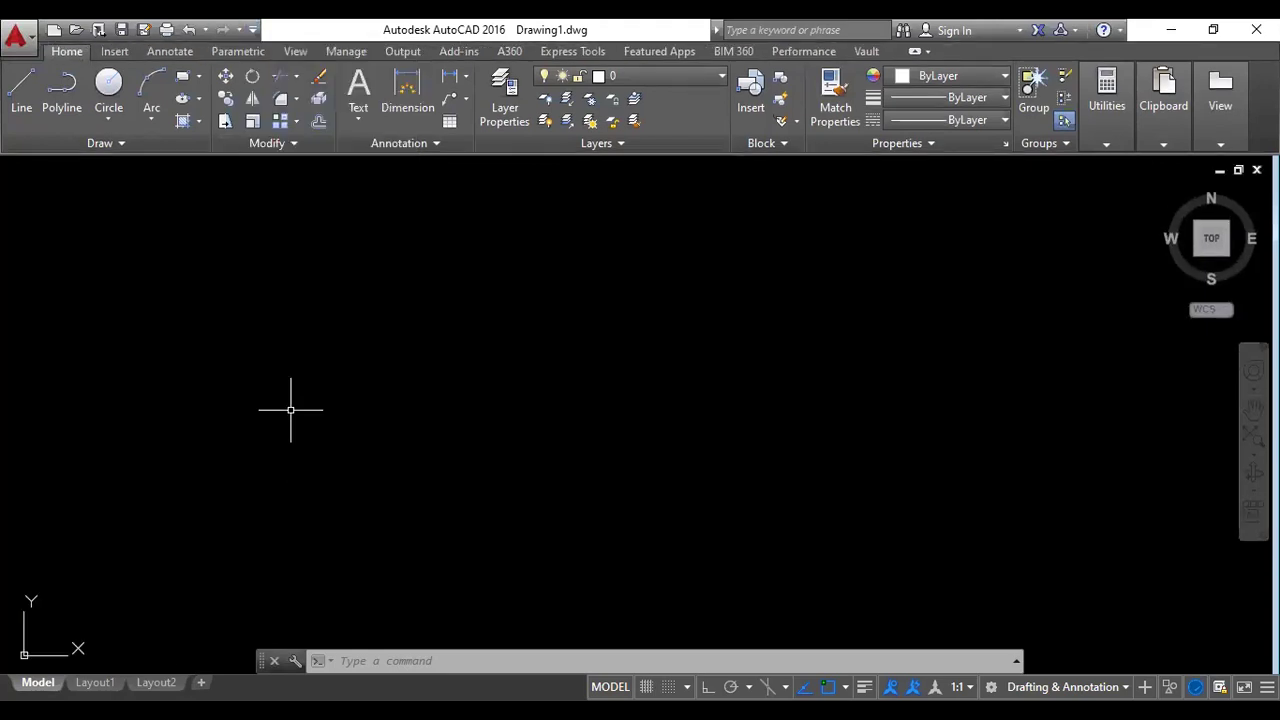
pyautogui.click(254, 30)
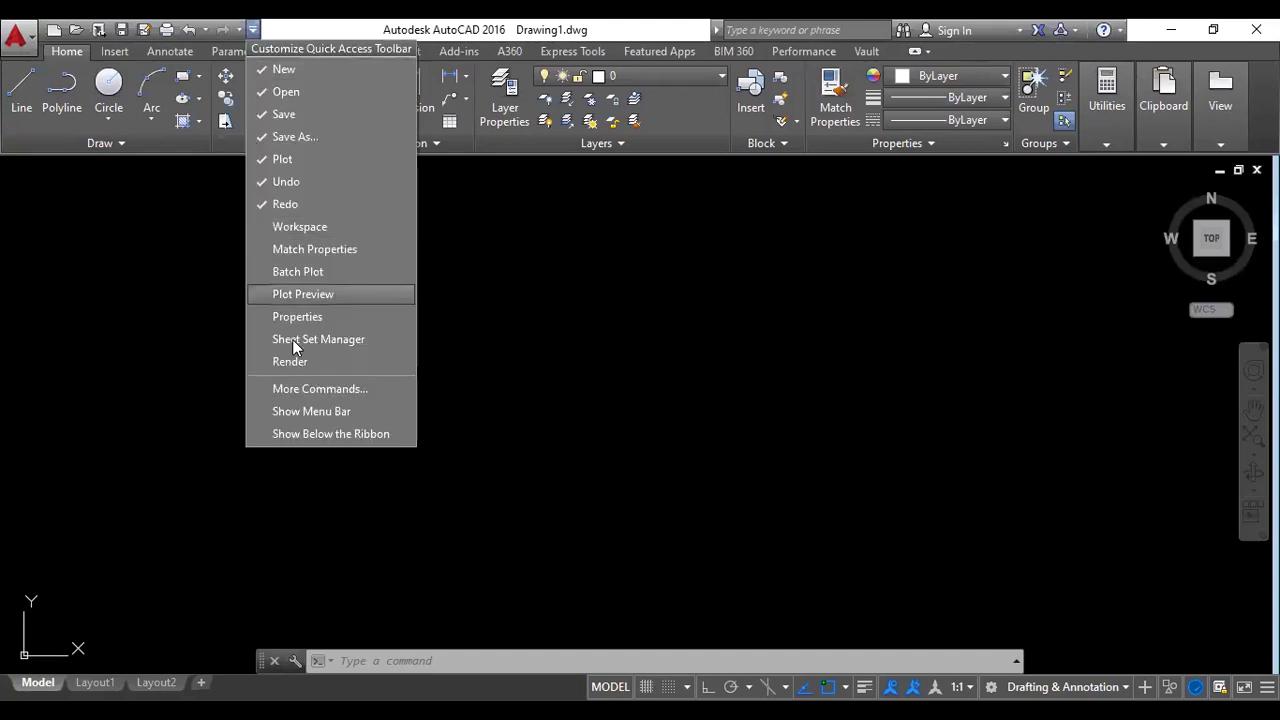
pyautogui.click(281, 412)
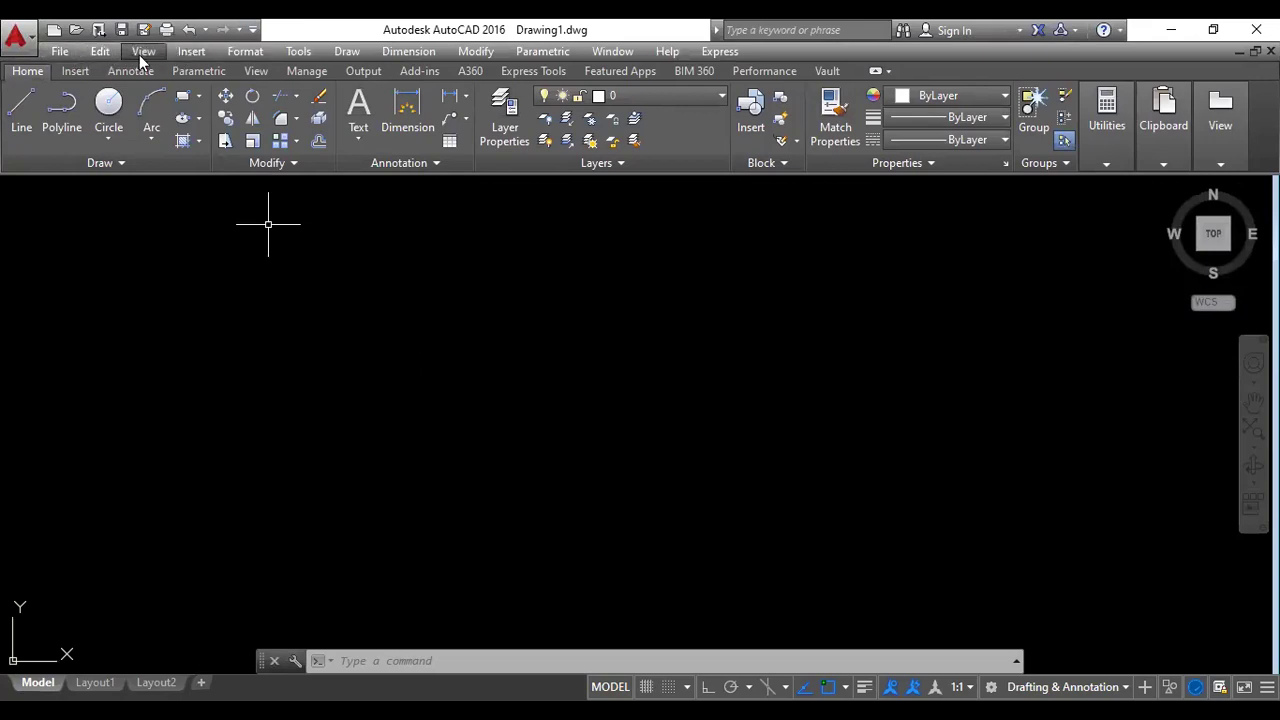
pyautogui.click(245, 51)
pyautogui.click(300, 51)
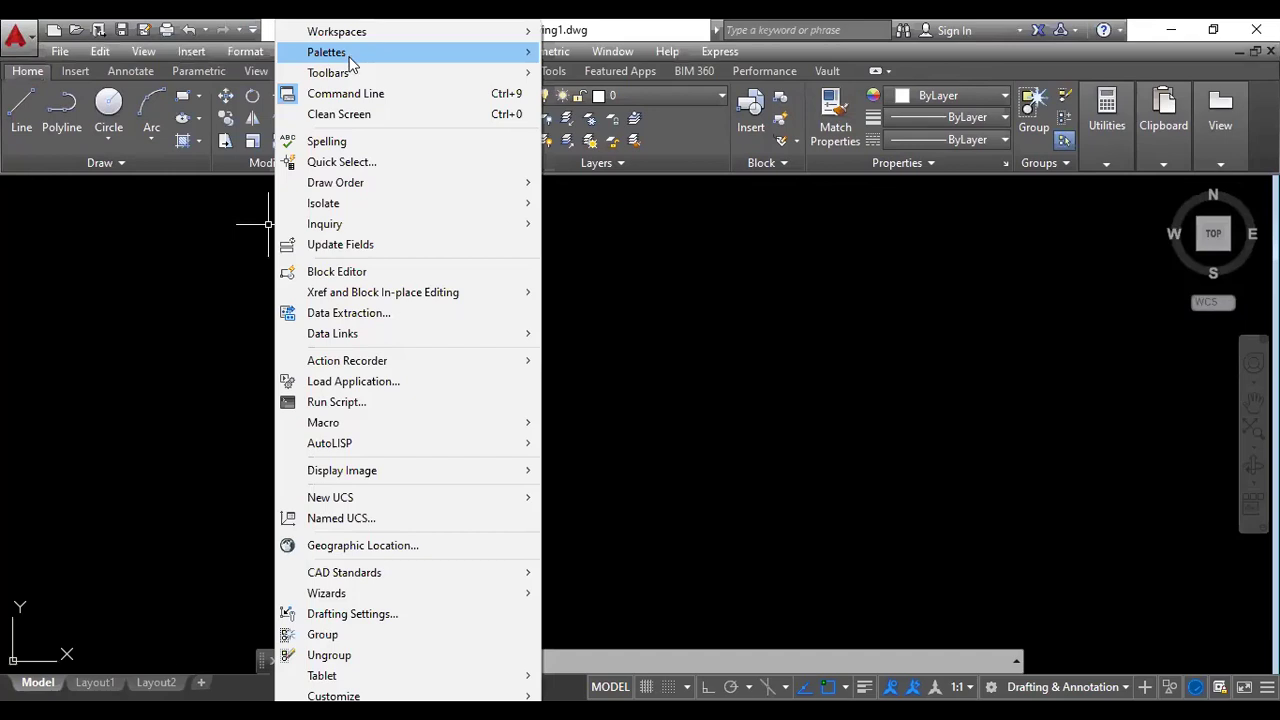
pyautogui.click(117, 55)
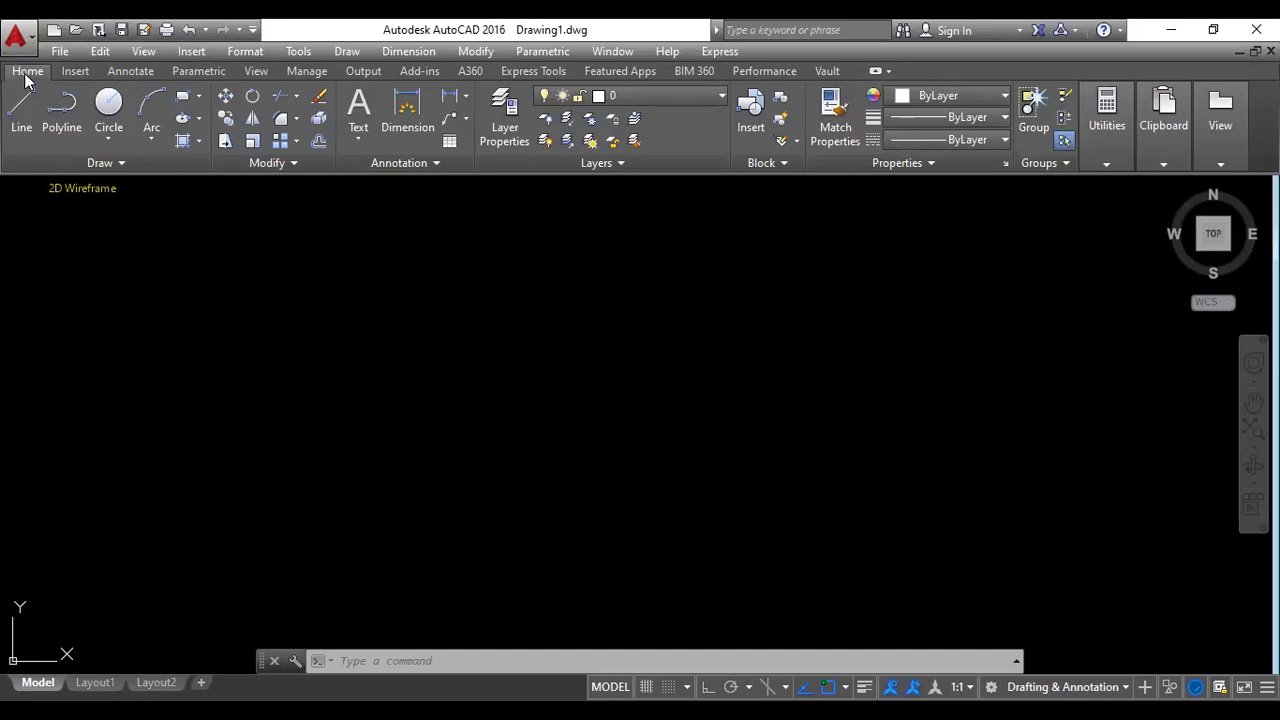
pyautogui.click(76, 72)
pyautogui.click(128, 70)
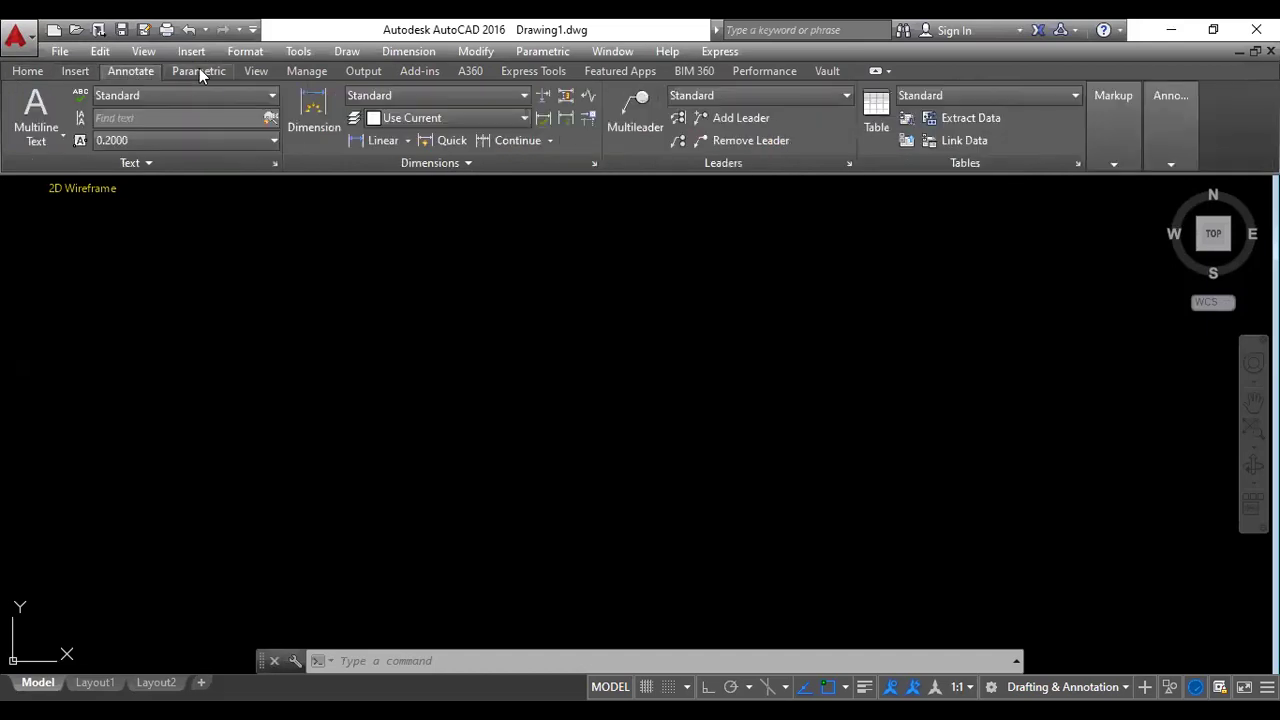
pyautogui.click(199, 70)
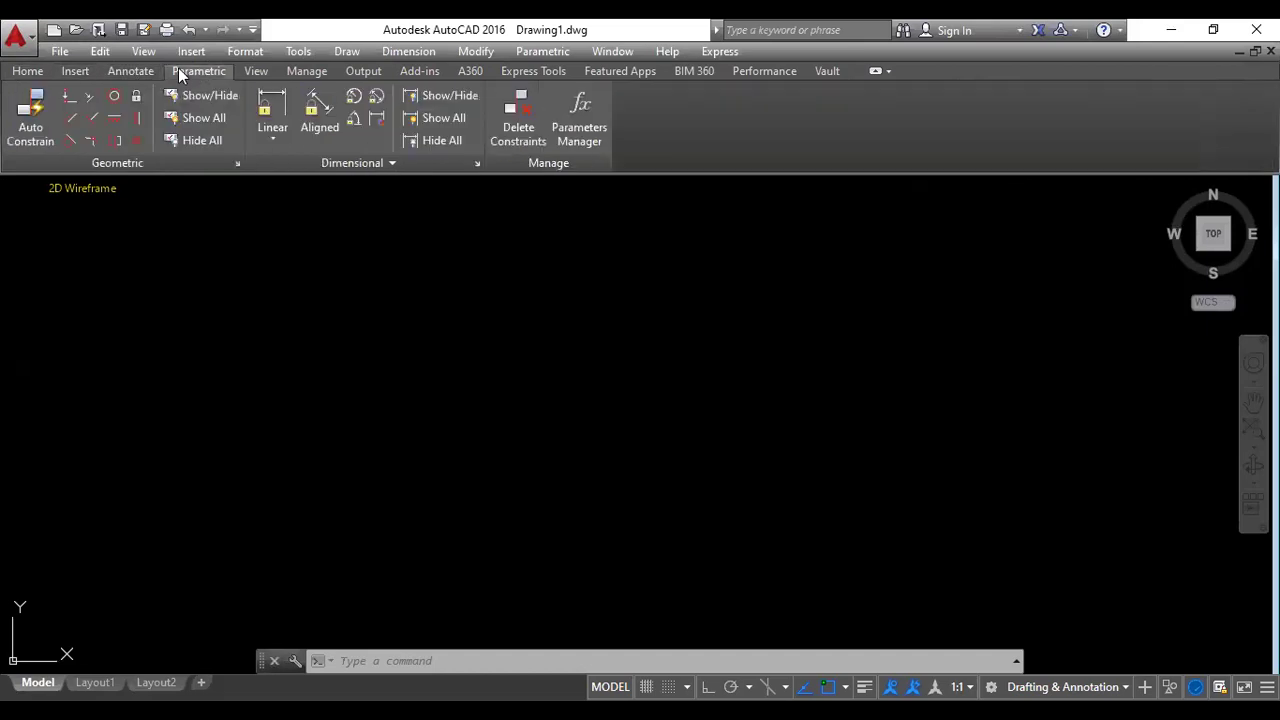
pyautogui.click(27, 71)
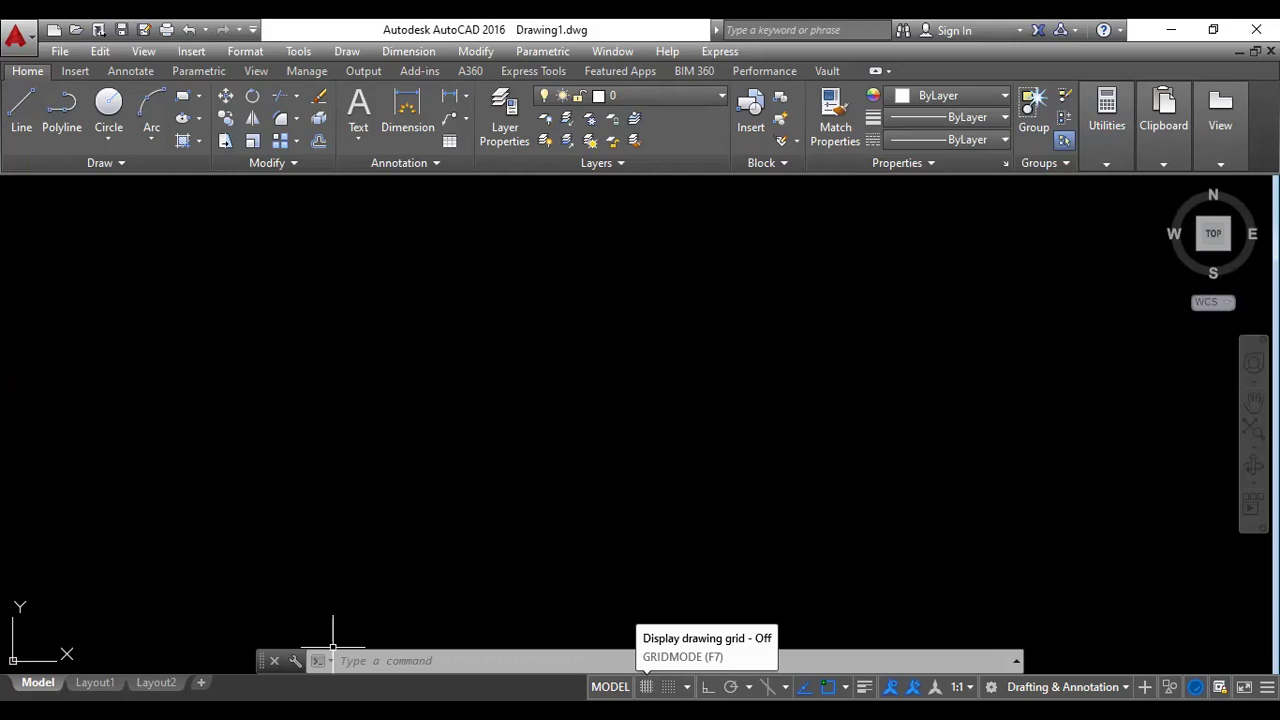
# Turn the drawing grid on and back off.
pyautogui.click(646, 687)
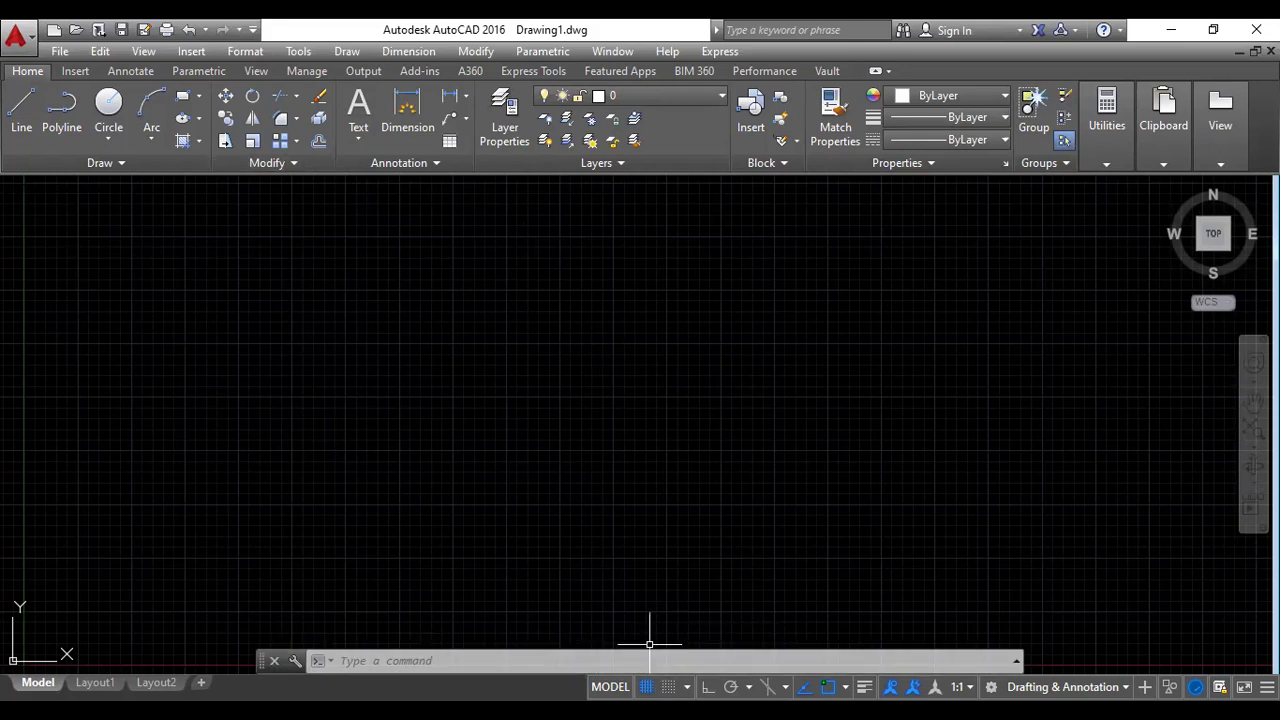
pyautogui.click(646, 687)
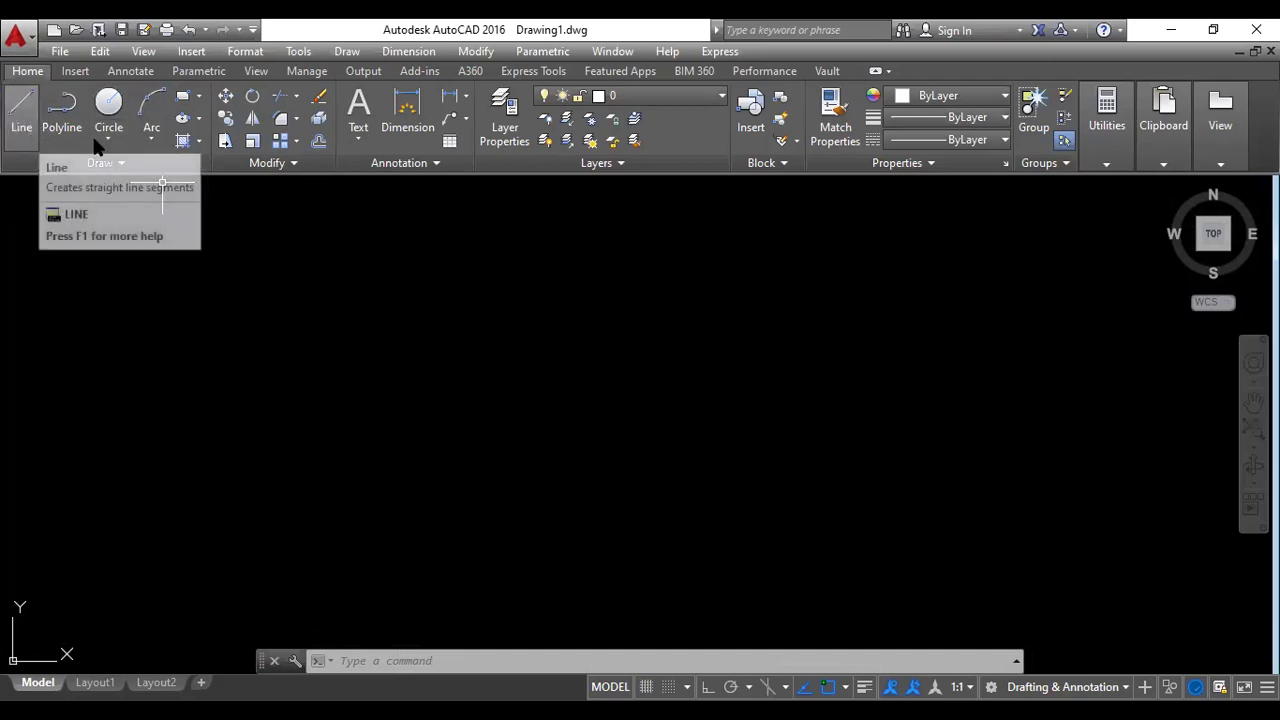
pyautogui.click(343, 667)
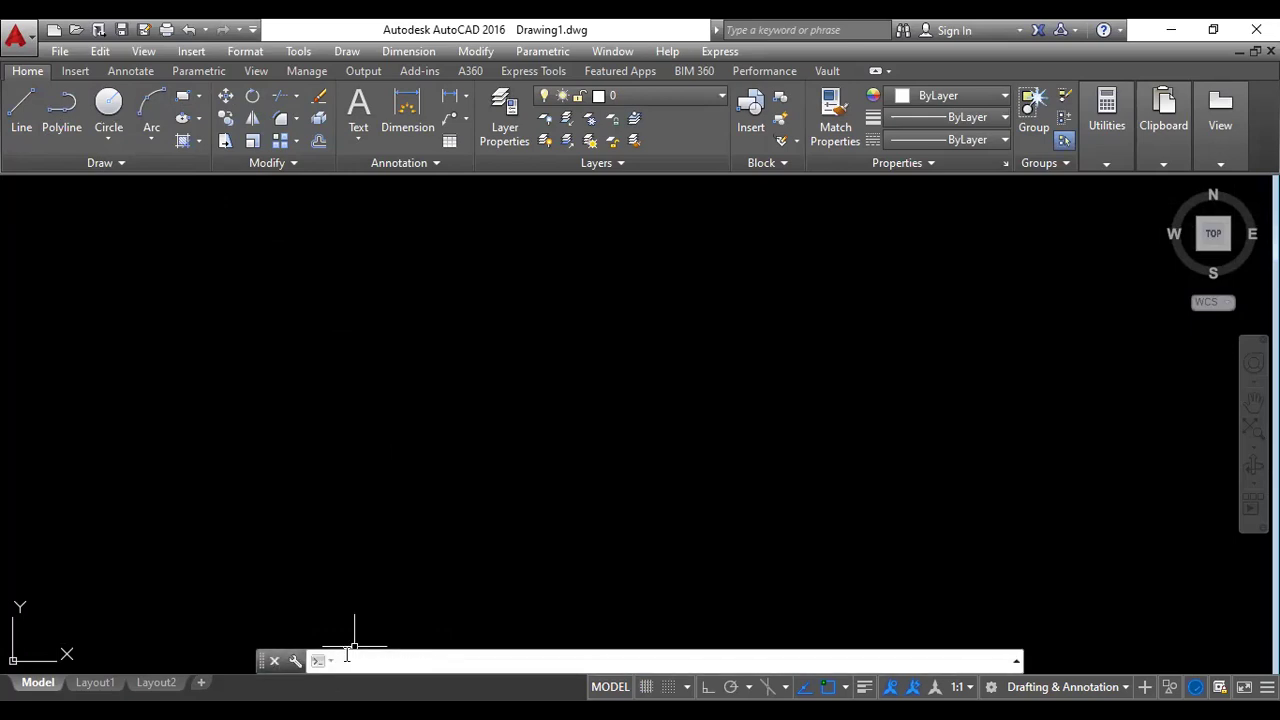
pyautogui.press('Escape')
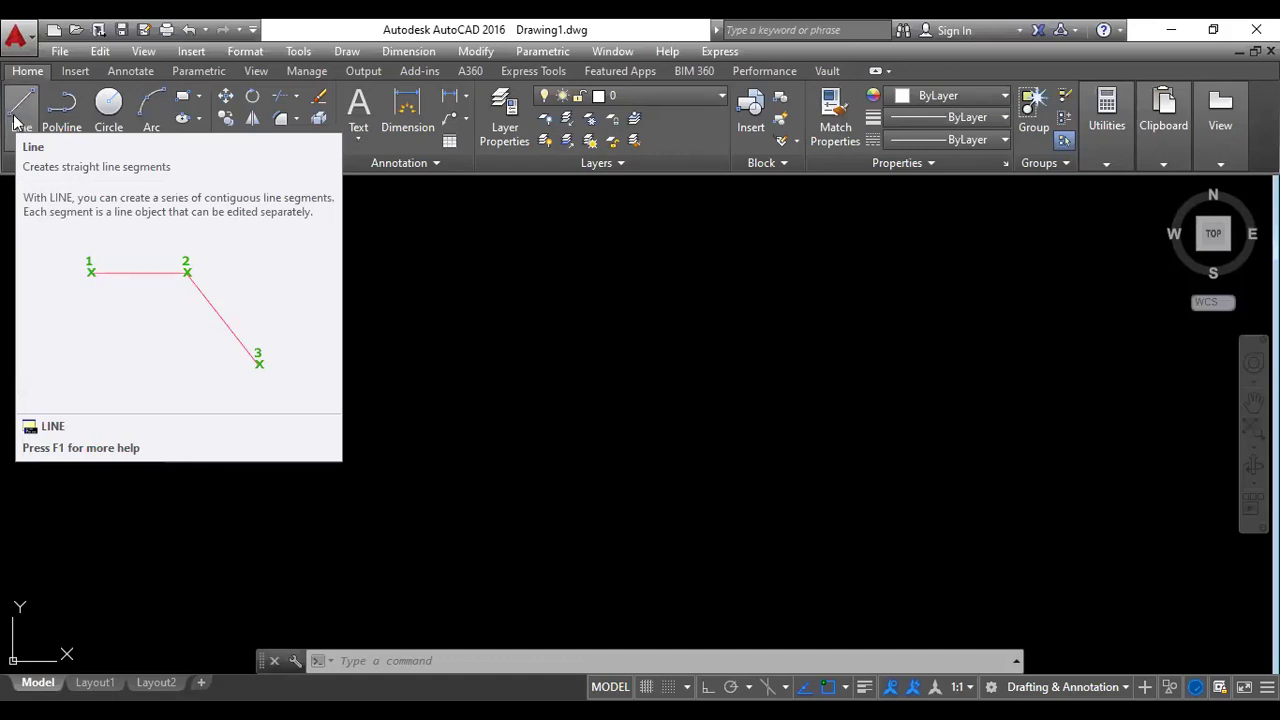
pyautogui.click(16, 120)
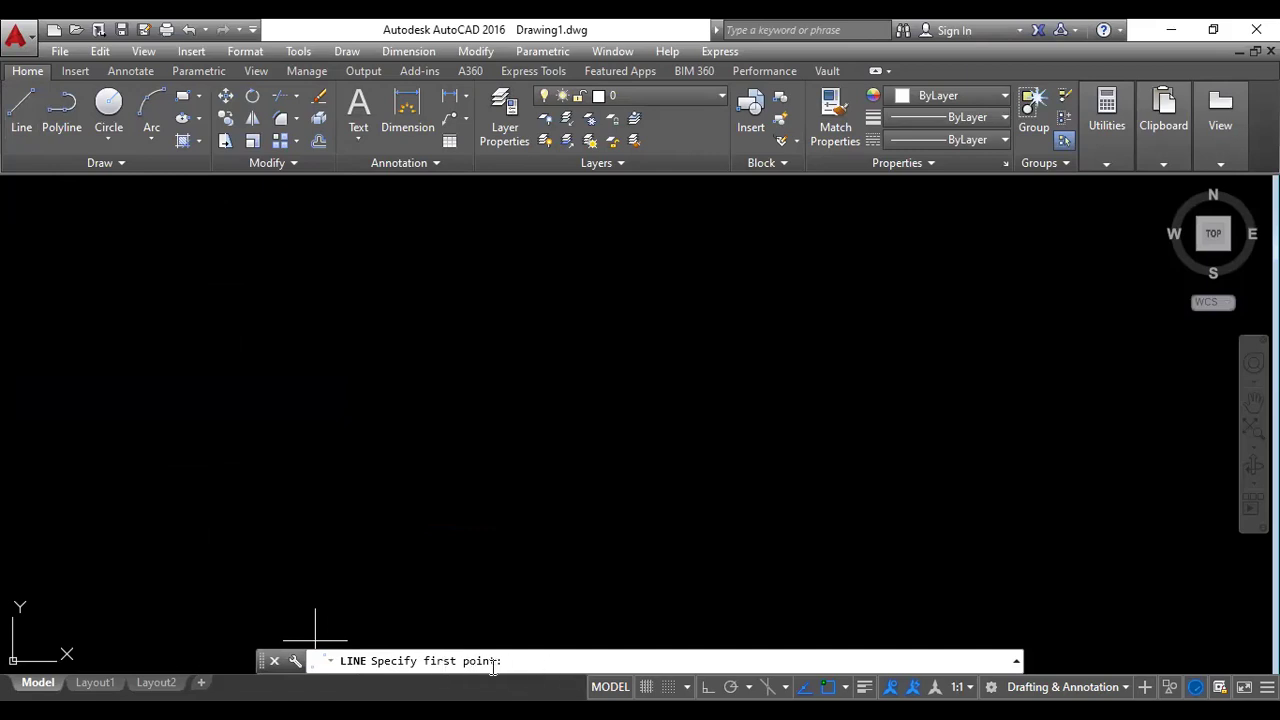
pyautogui.press('Escape')
pyautogui.press('Escape')
pyautogui.press('Escape')
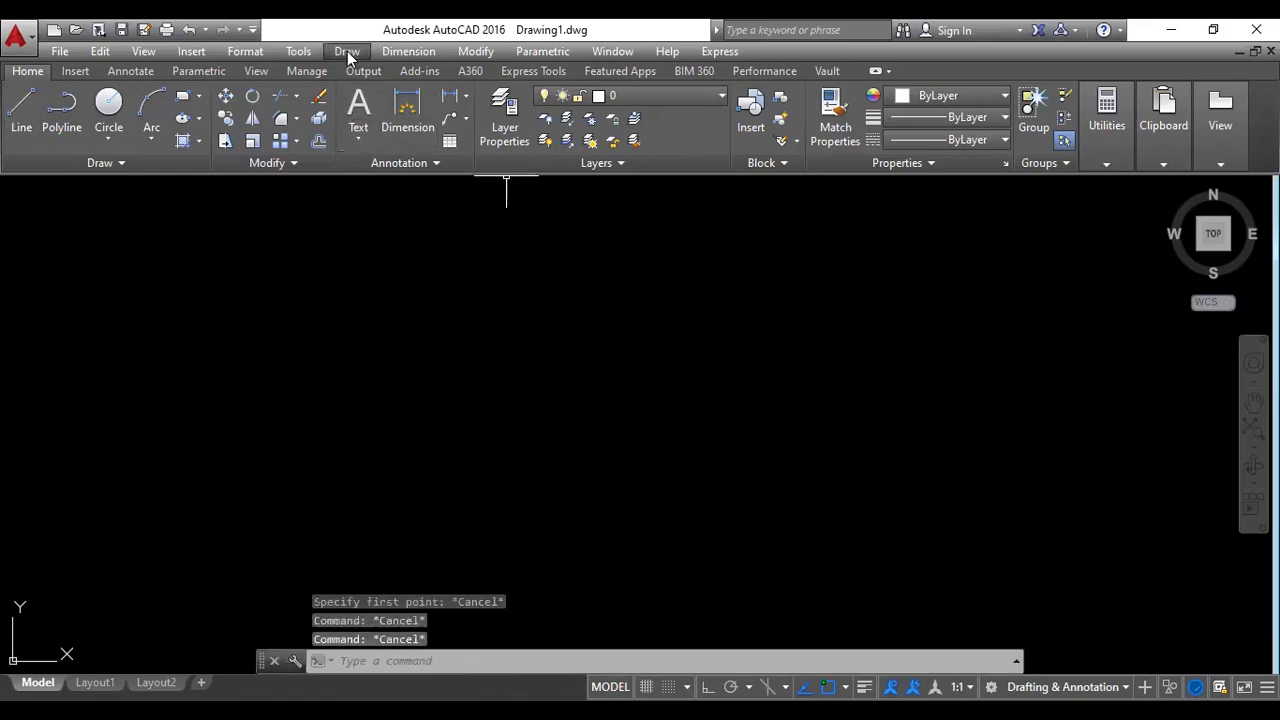
pyautogui.click(347, 52)
pyautogui.press('Escape')
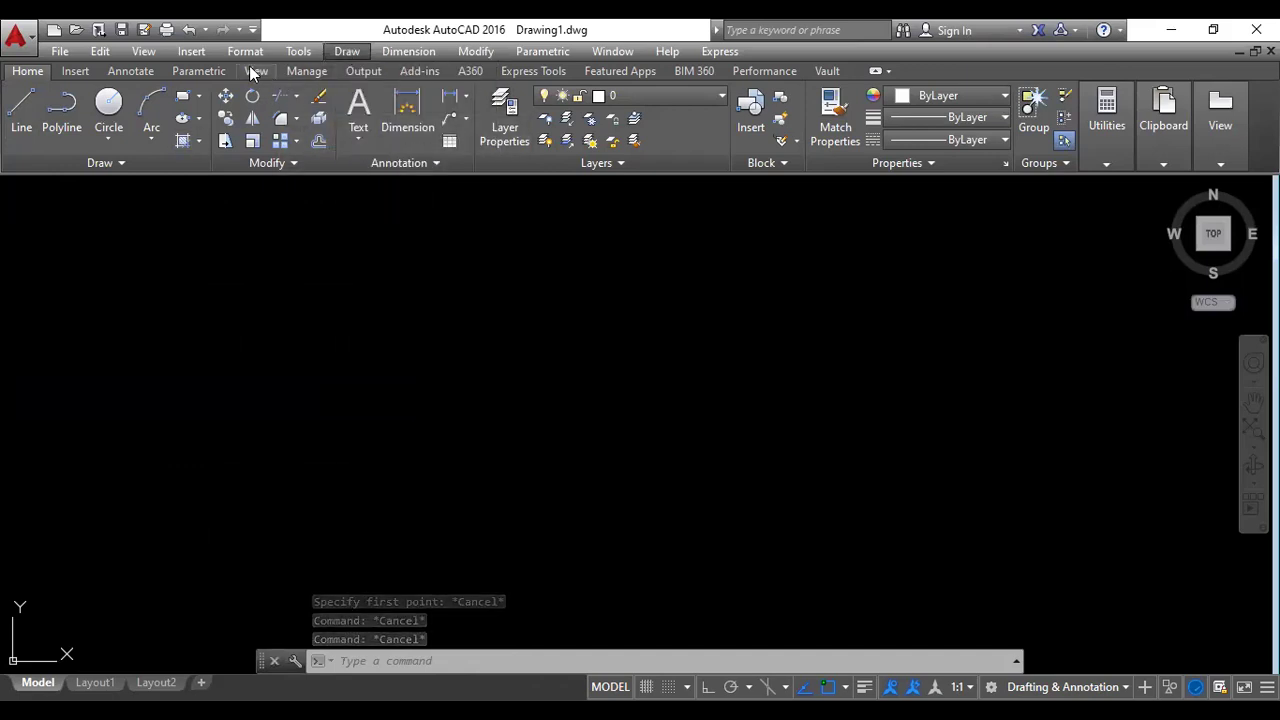
pyautogui.click(346, 51)
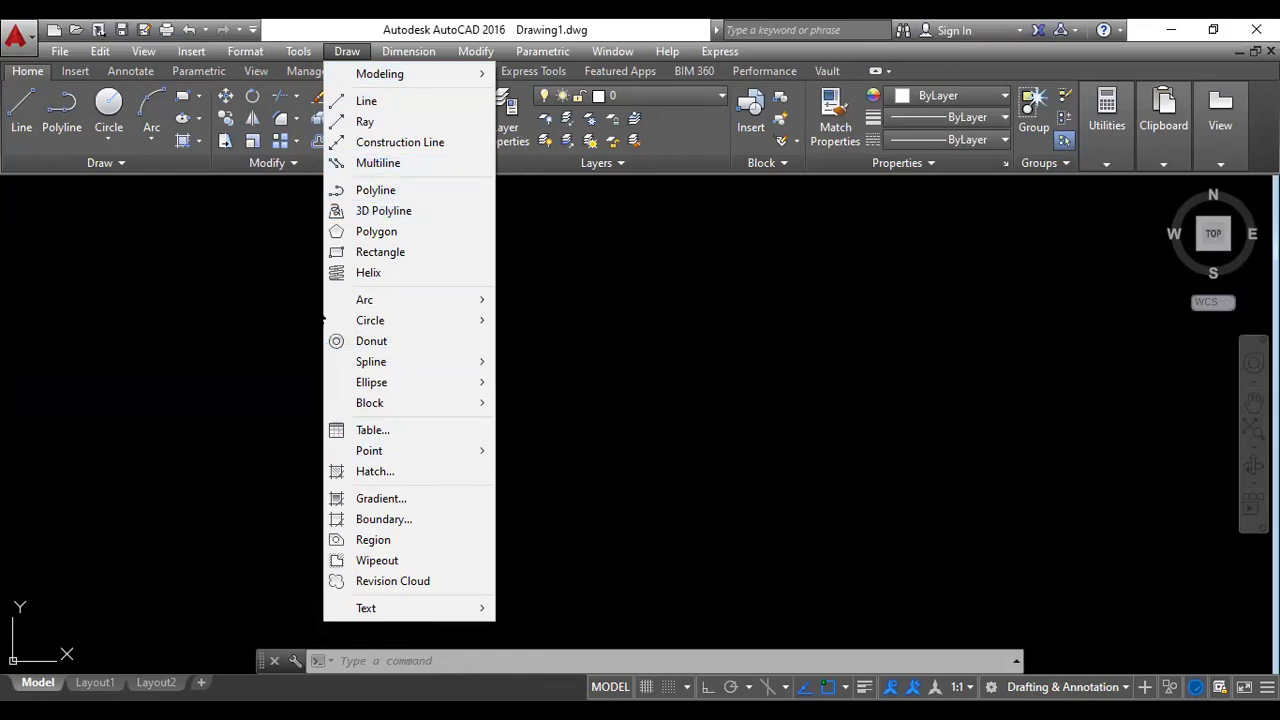
pyautogui.press('Escape')
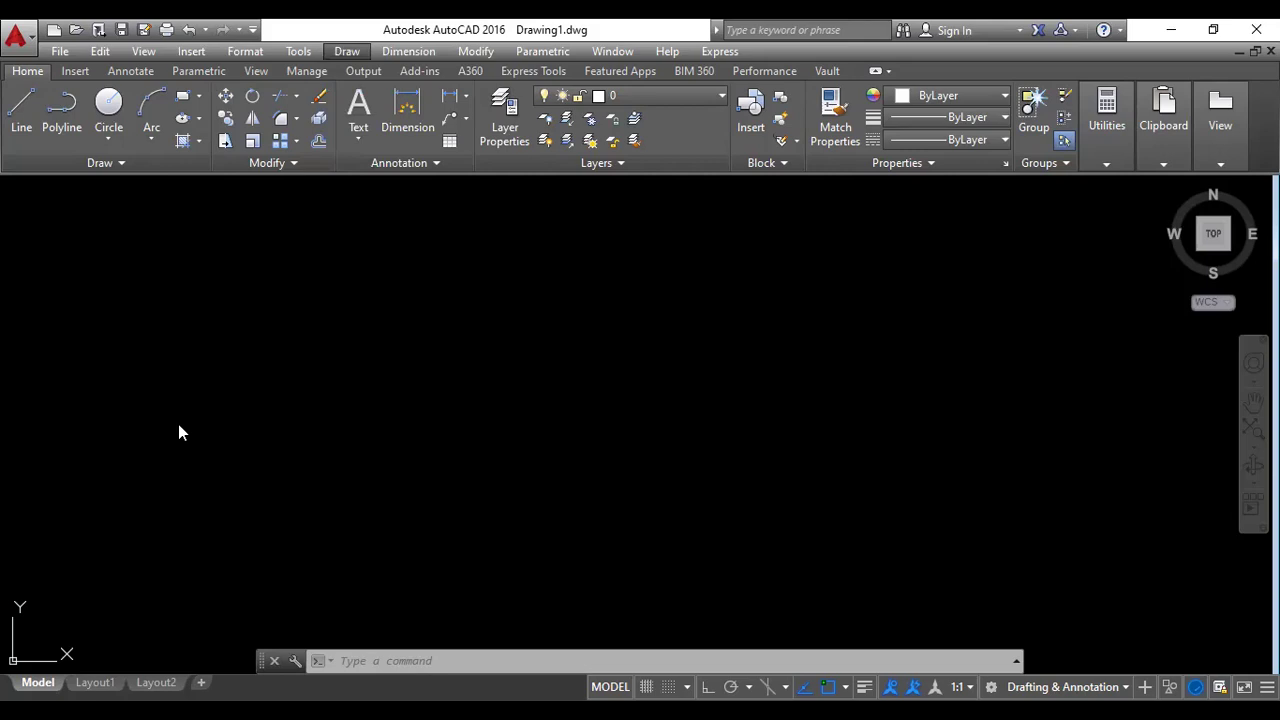
# Draw a horizontal line 20 units long in the empty drawing area with Ortho mode turned on.
pyautogui.click(19, 117)
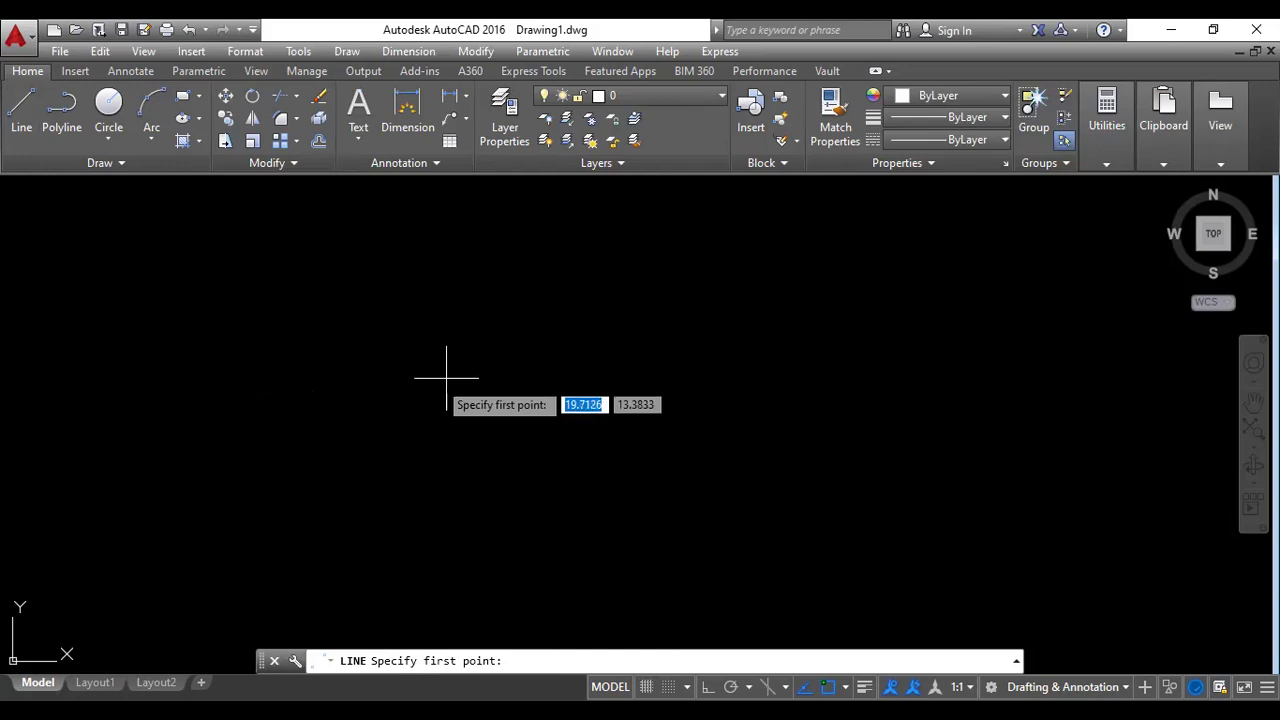
pyautogui.click(252, 365)
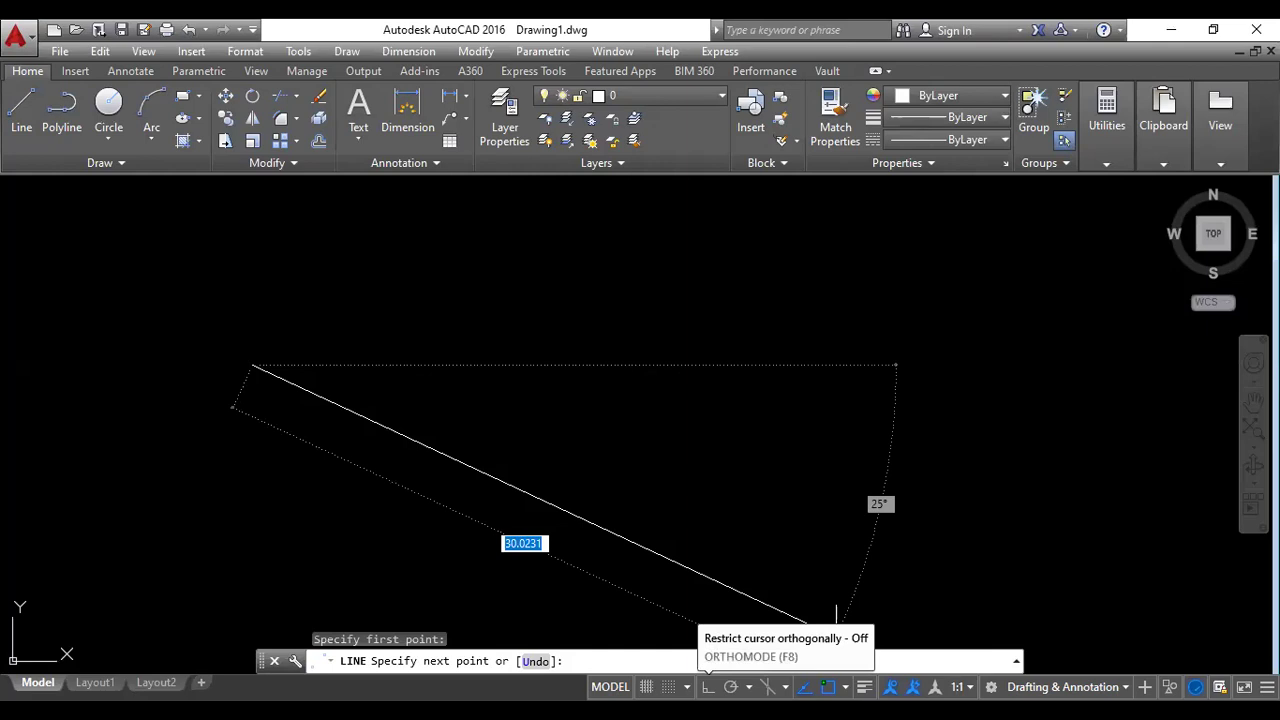
pyautogui.click(708, 686)
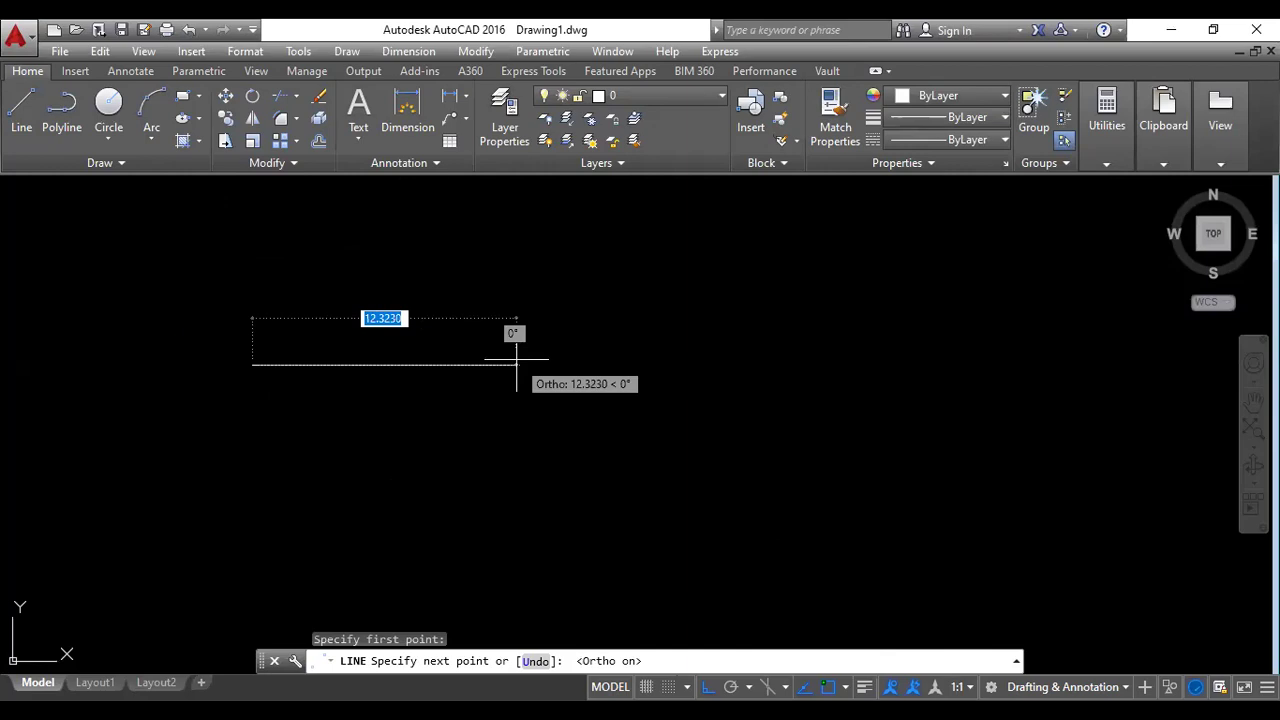
pyautogui.write('20')
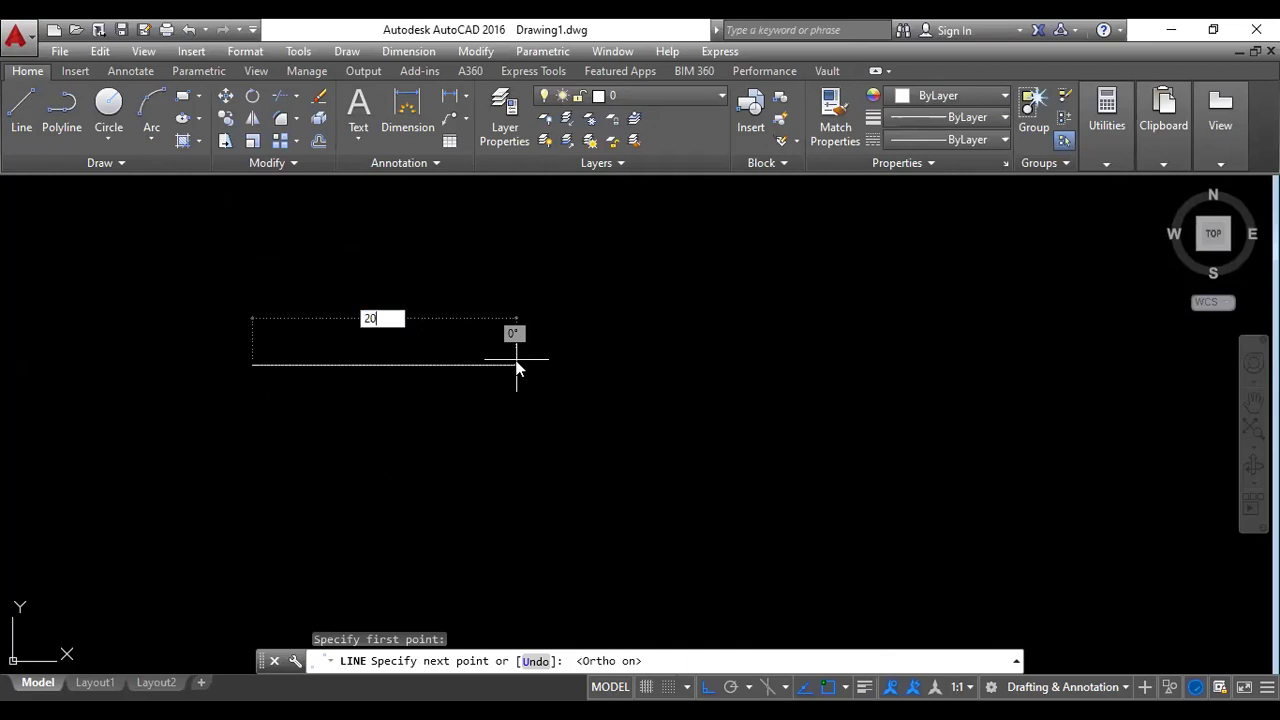
pyautogui.press('Return')
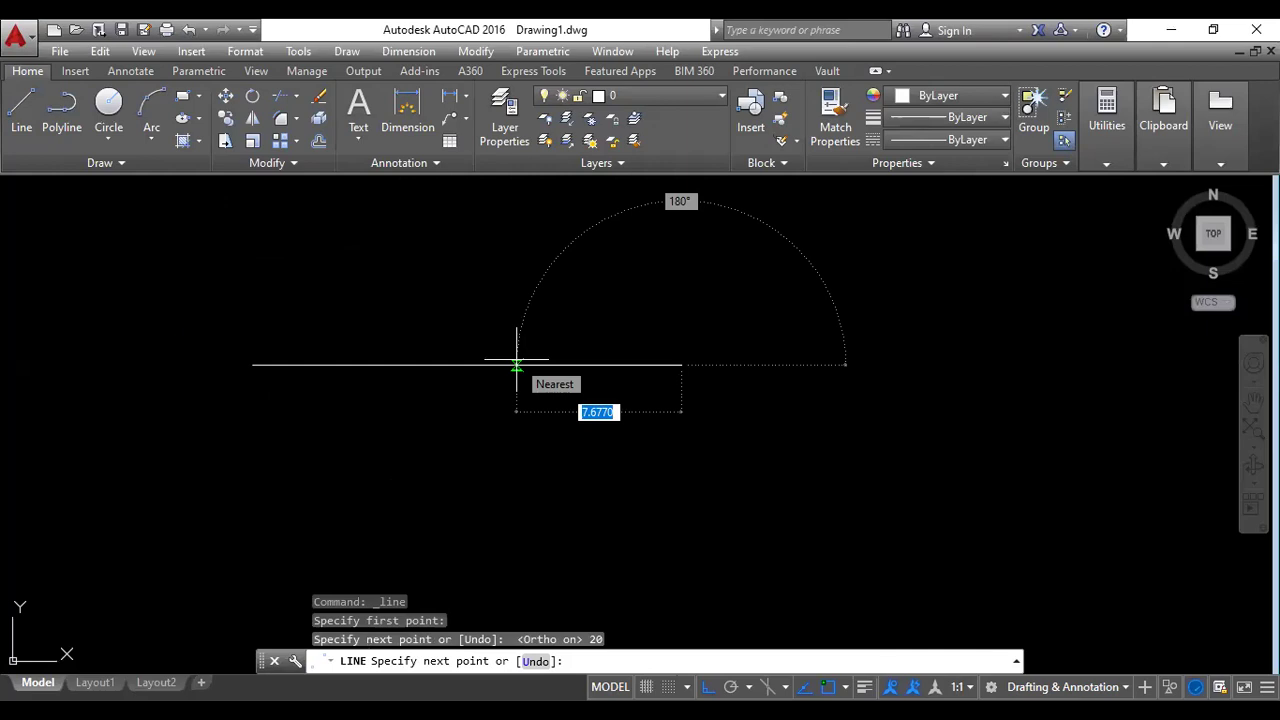
pyautogui.press('Escape')
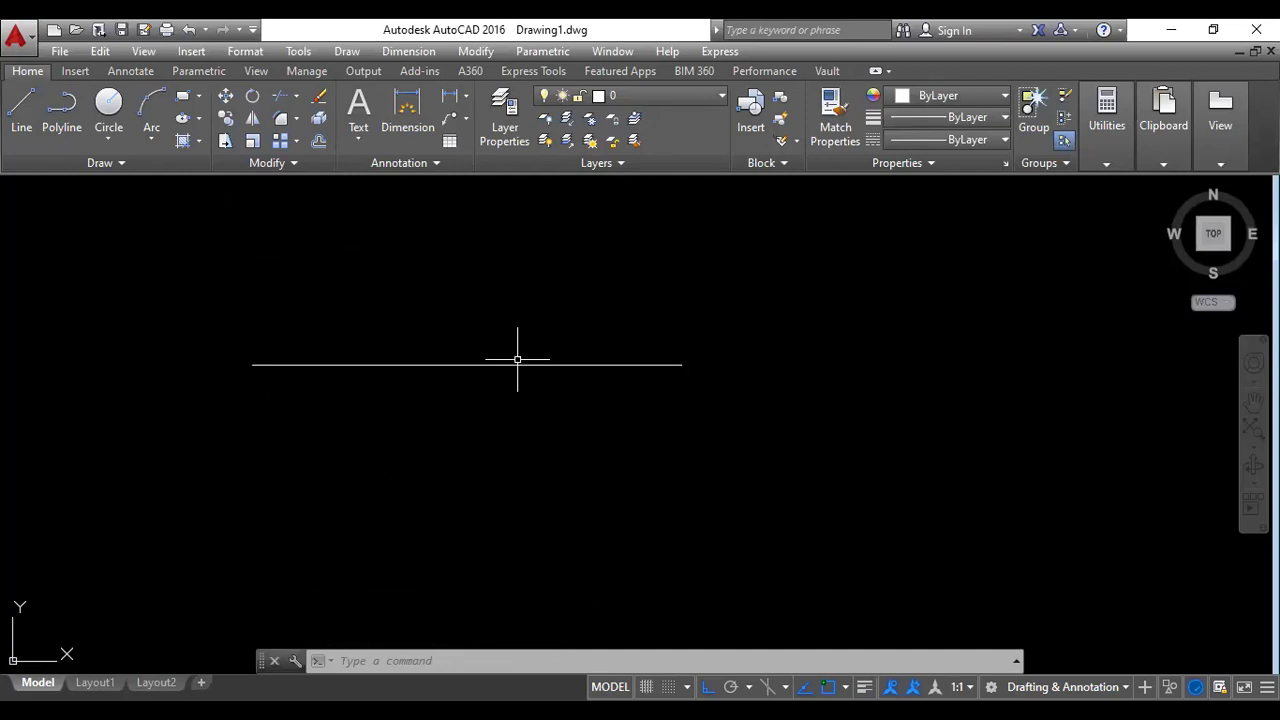
# Select the horizontal line with a crossing window and erase it.
pyautogui.click(766, 421)
pyautogui.click(102, 316)
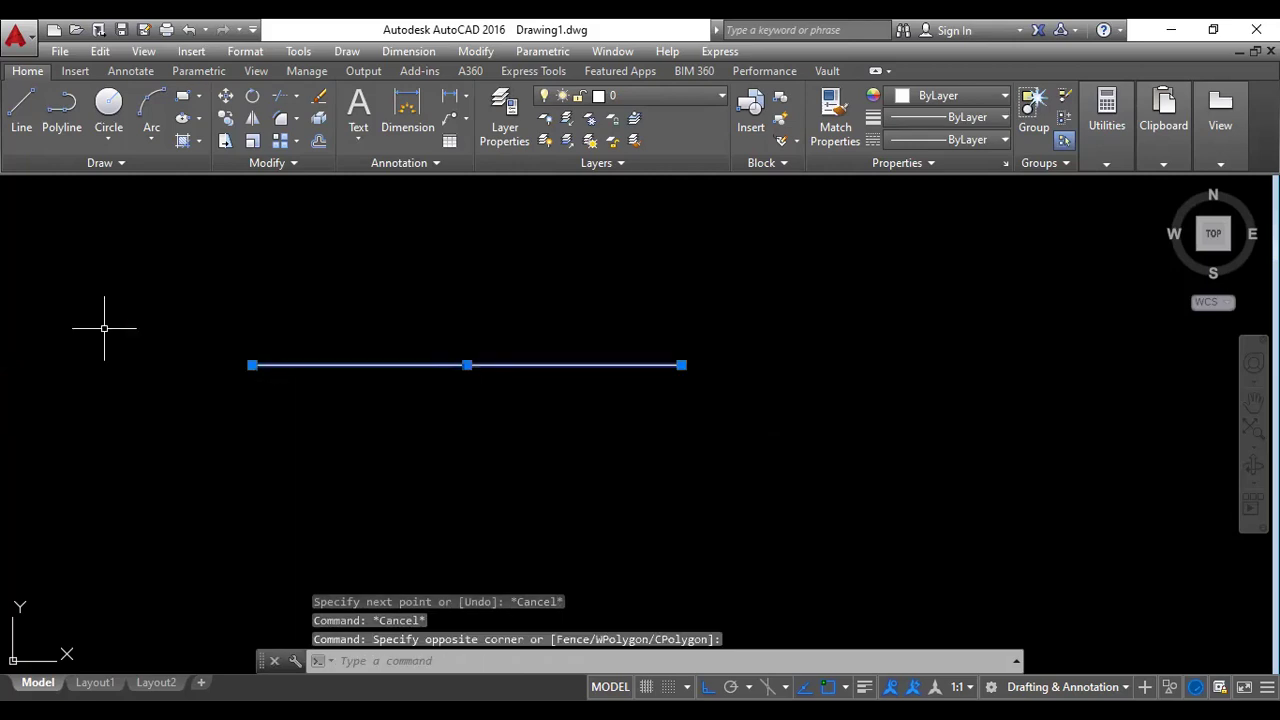
pyautogui.press('Delete')
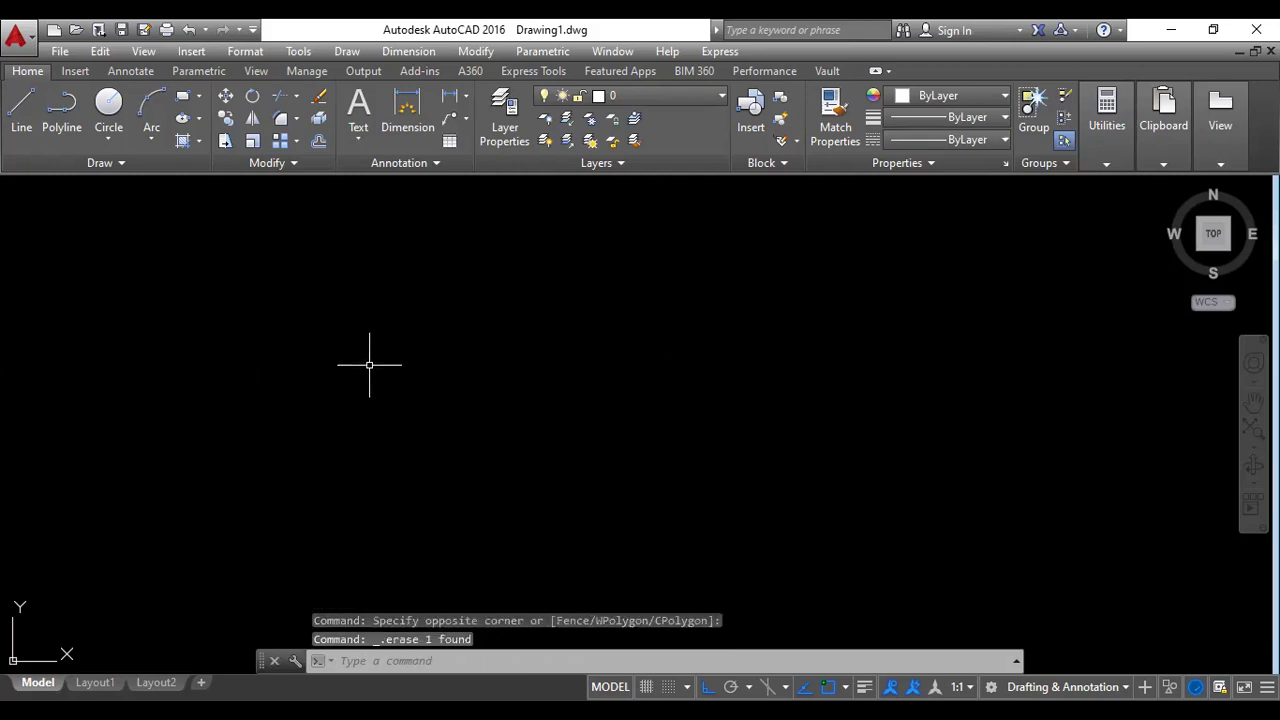
# Draw a closed 20 by 10 rectangle from four connected lines, ending at the endpoint of the first line.
pyautogui.click(21, 112)
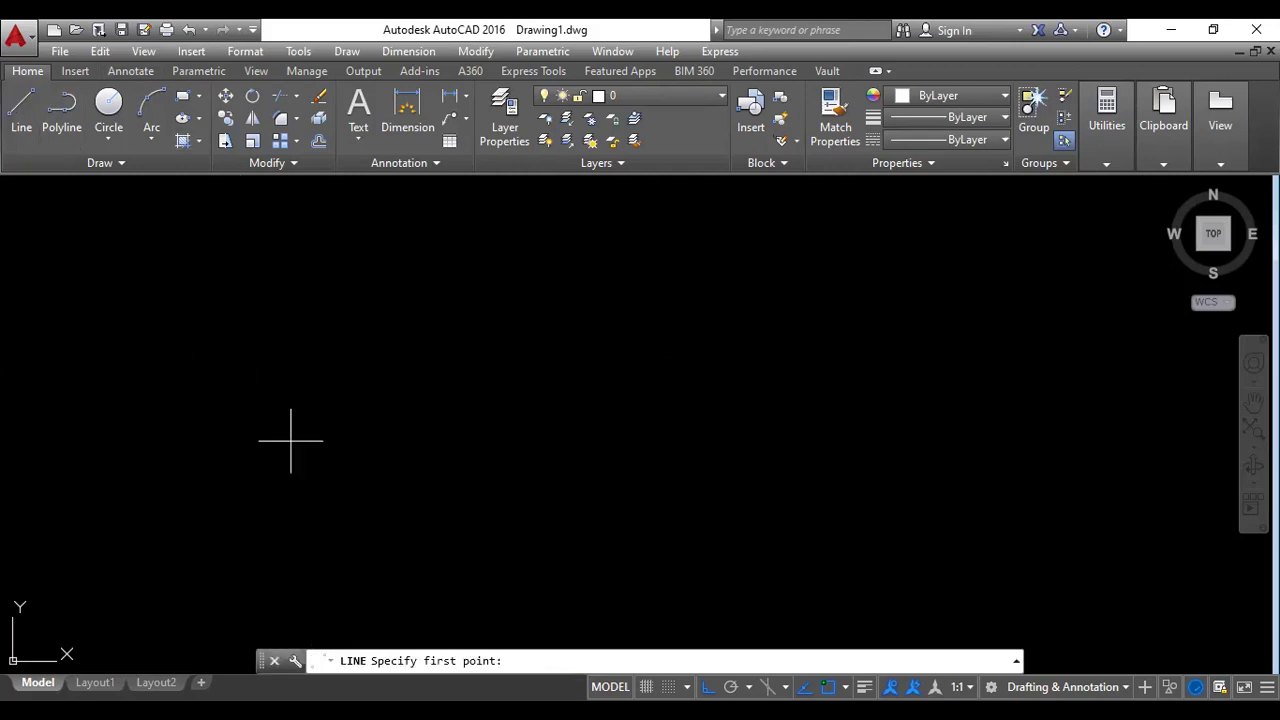
pyautogui.click(327, 477)
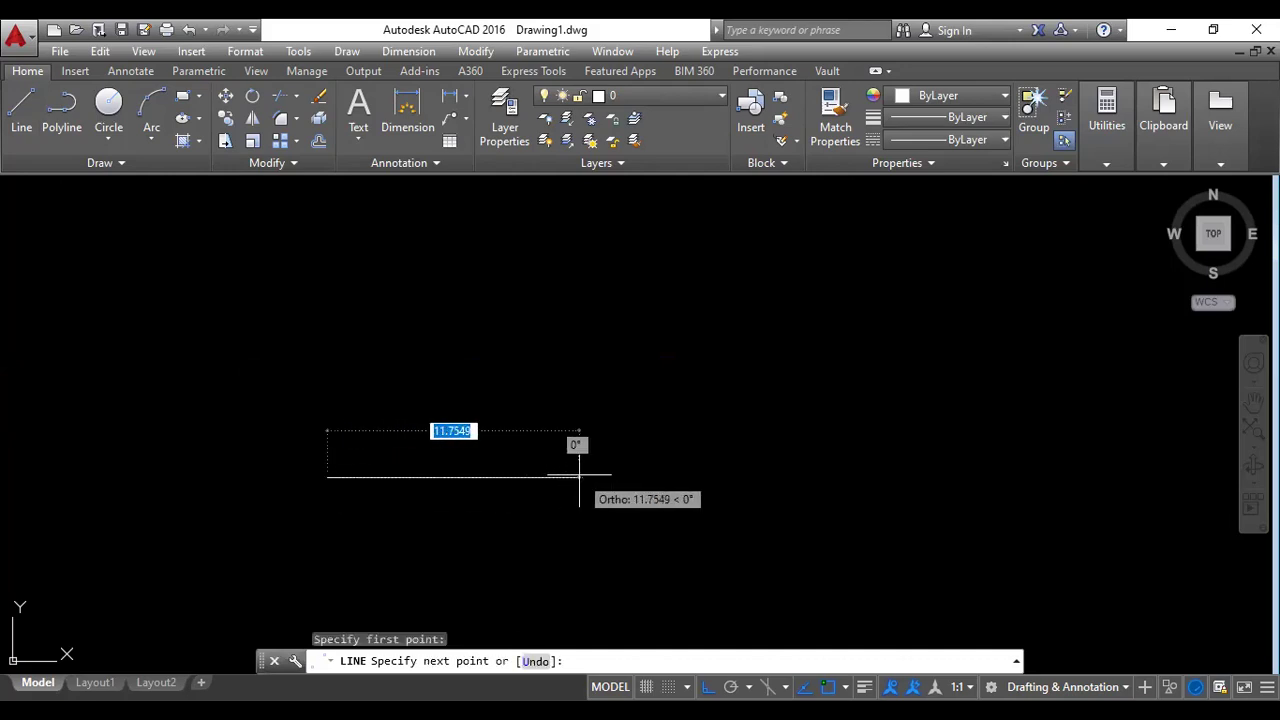
pyautogui.write('20')
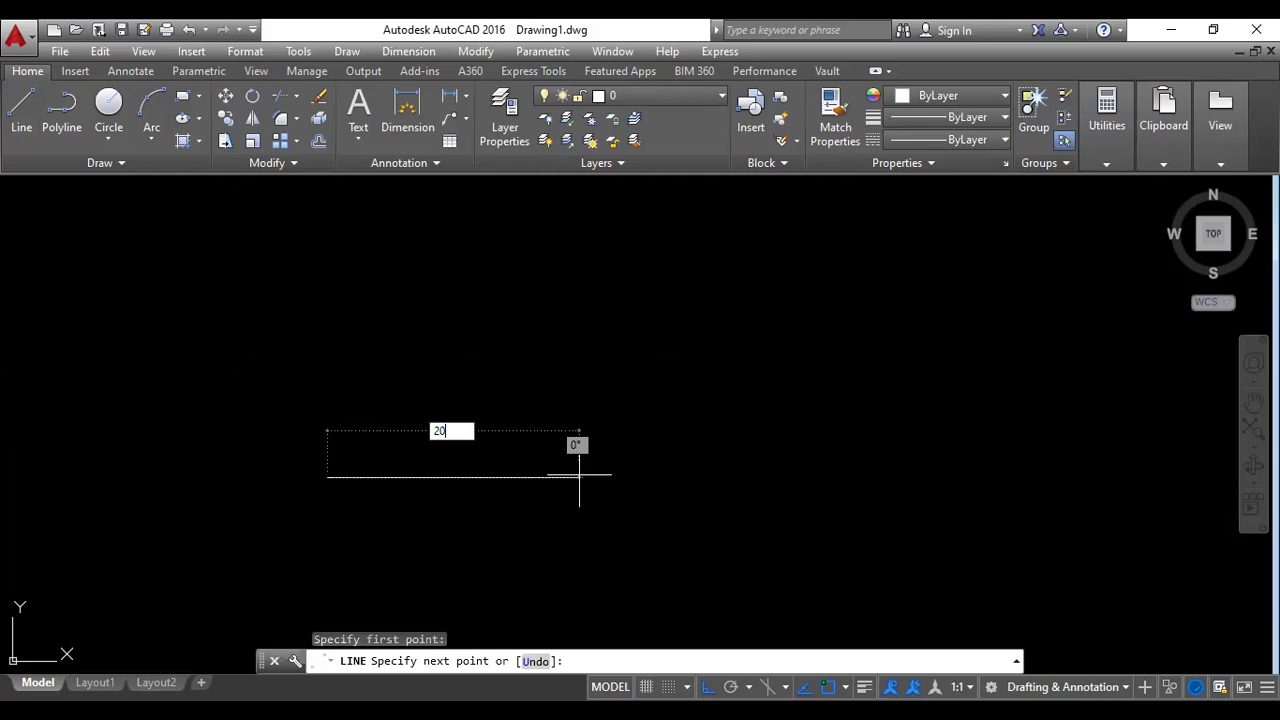
pyautogui.press('Return')
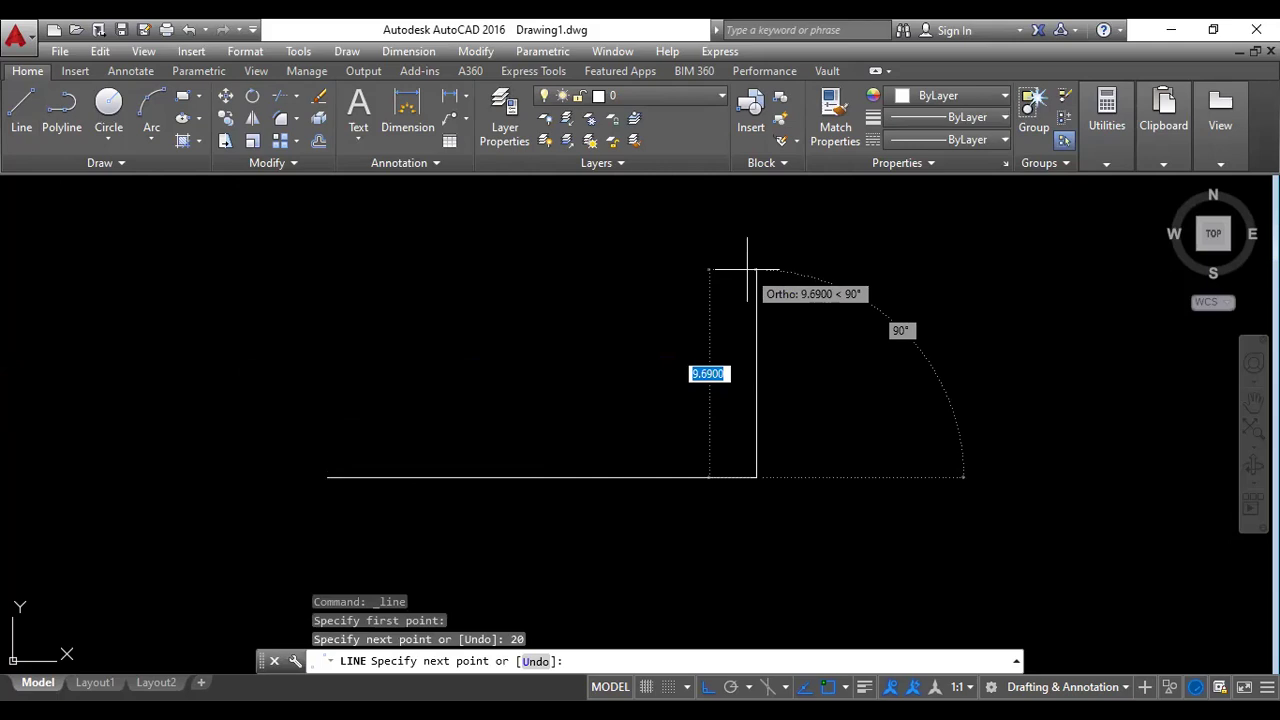
pyautogui.write('10')
pyautogui.press('Return')
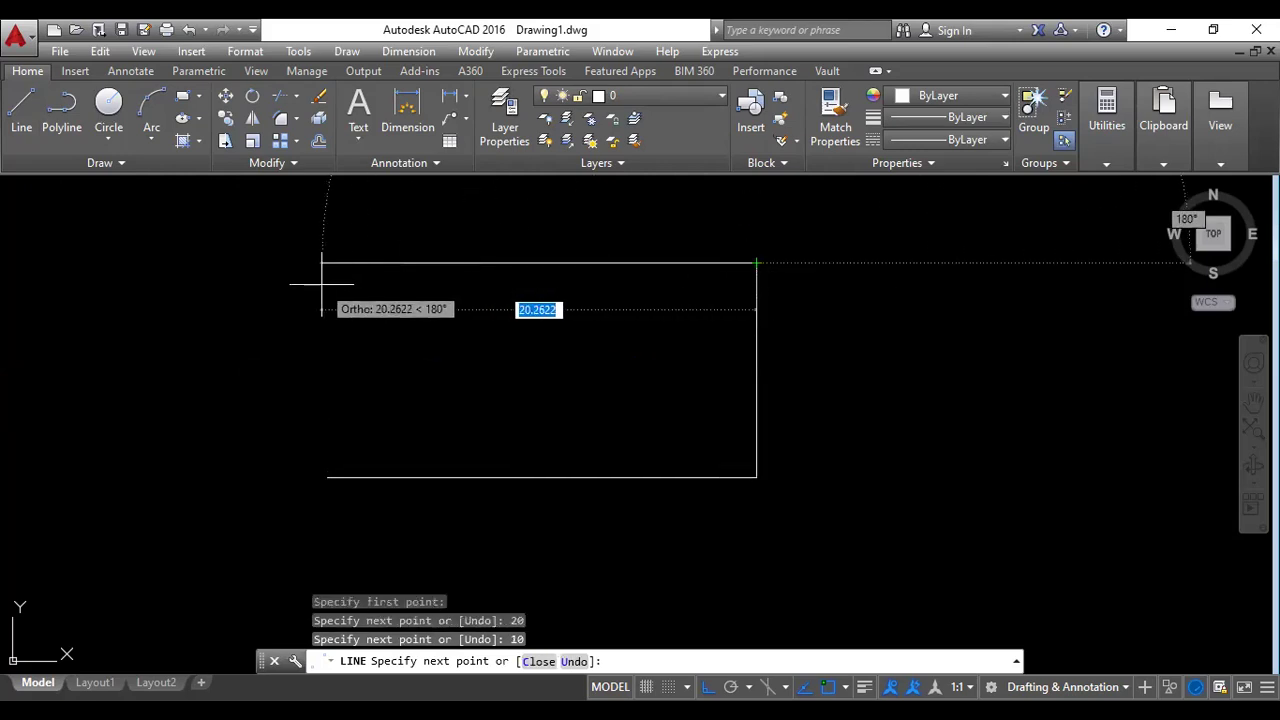
pyautogui.write('20')
pyautogui.press('Return')
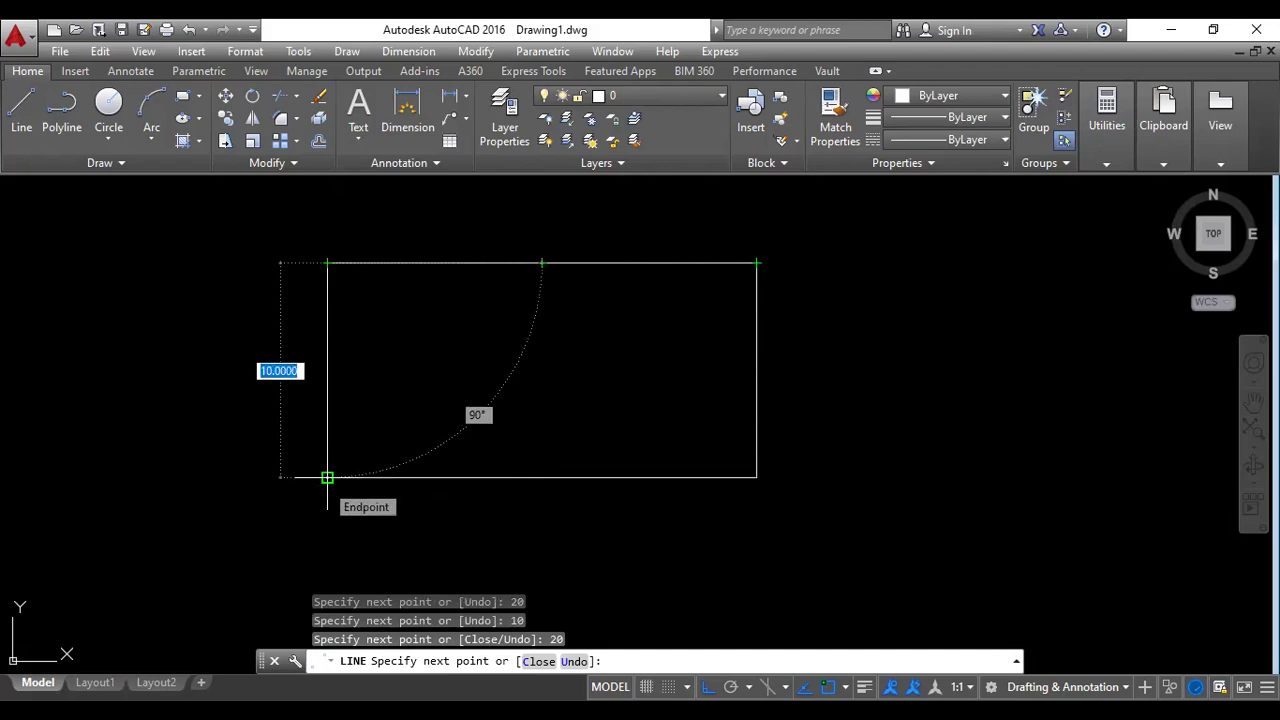
pyautogui.click(327, 477)
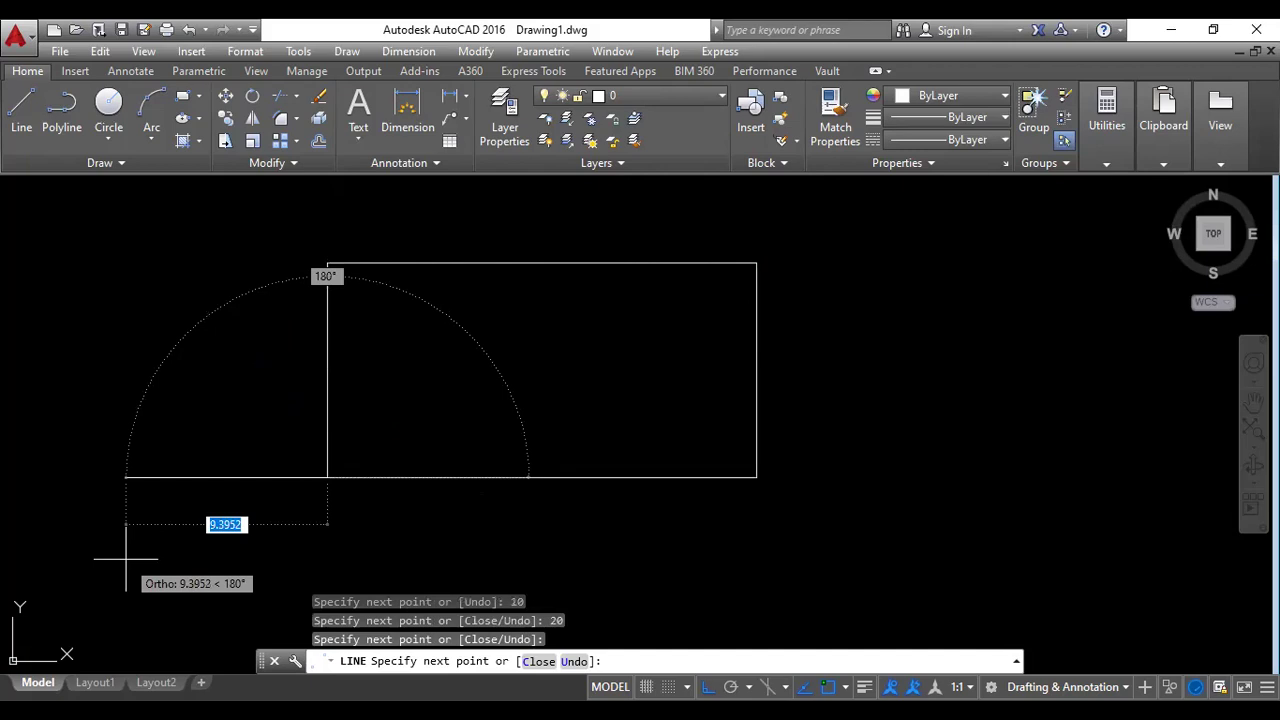
pyautogui.press('Escape')
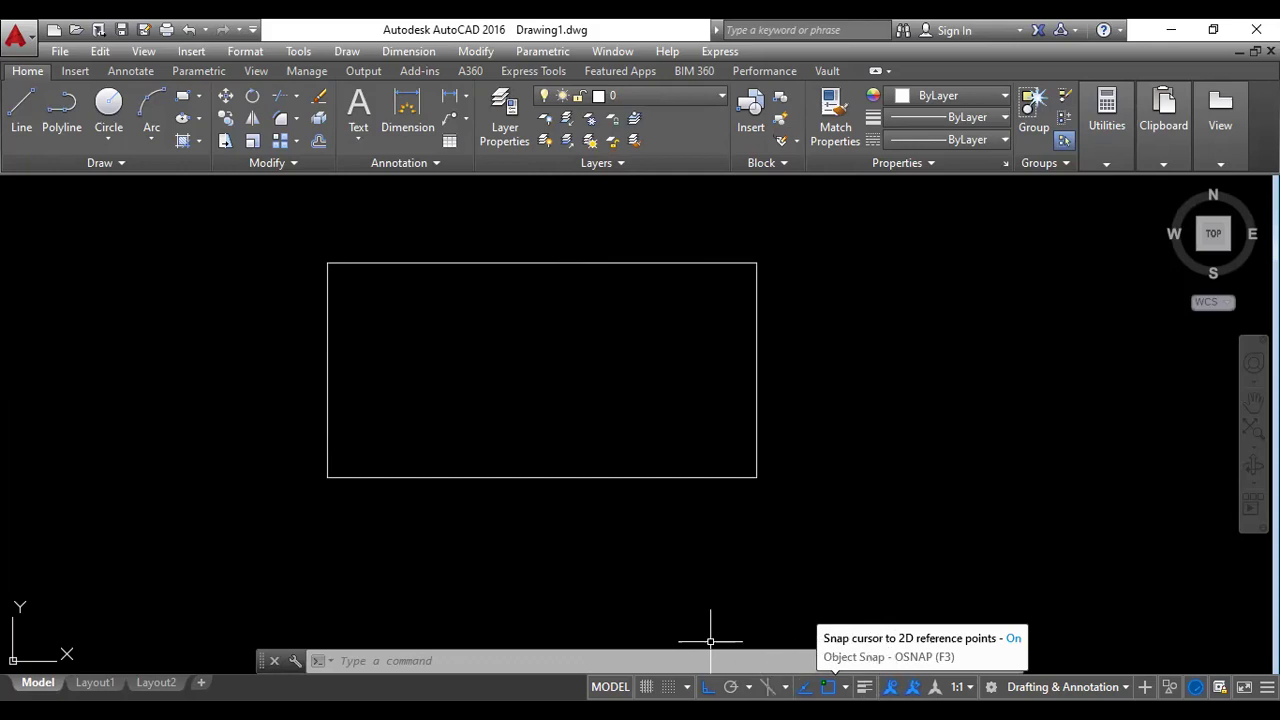
pyautogui.press('Escape')
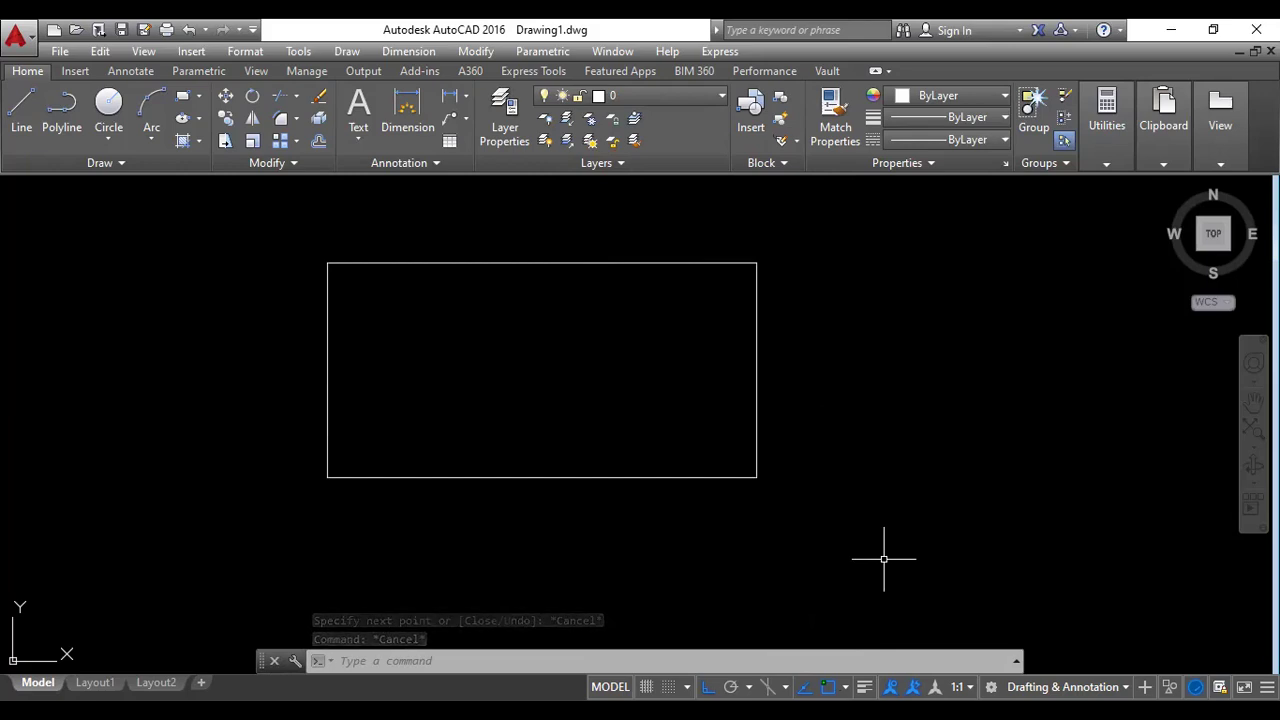
# Look over polar tracking in Drafting Settings, clear all object snap modes, then select them all and apply the settings.
pyautogui.write('ds')
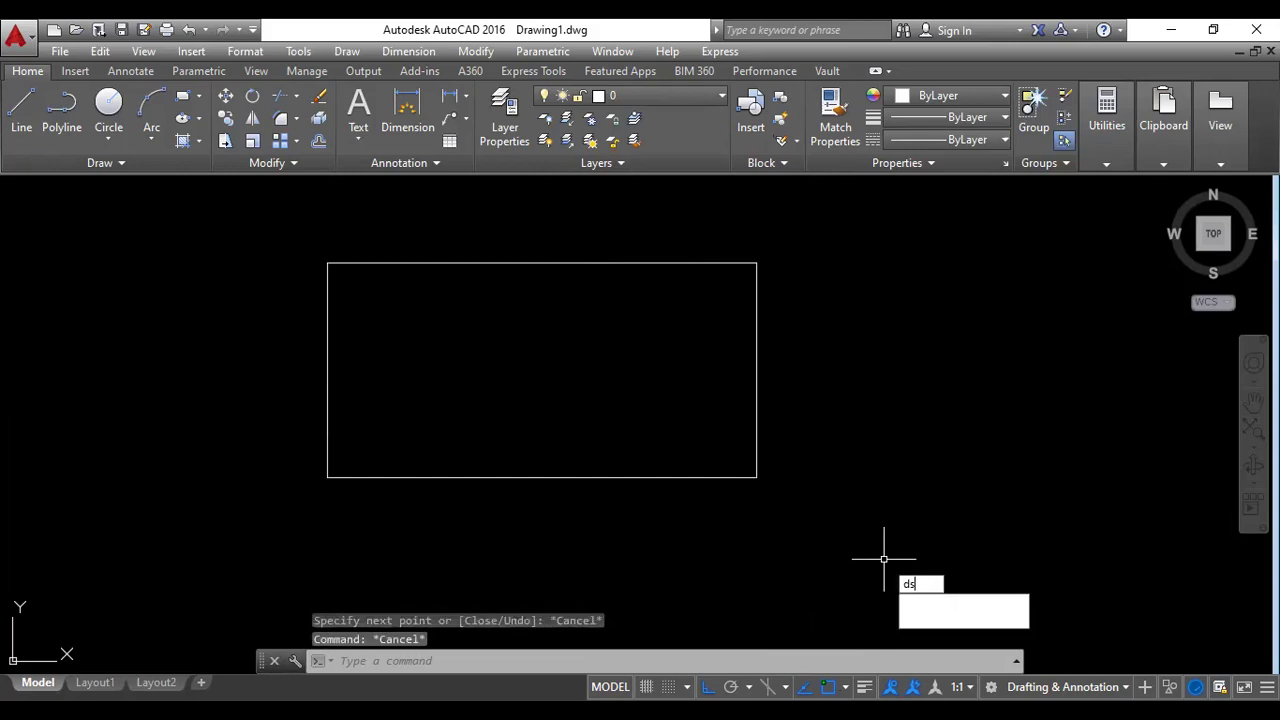
pyautogui.press('Return')
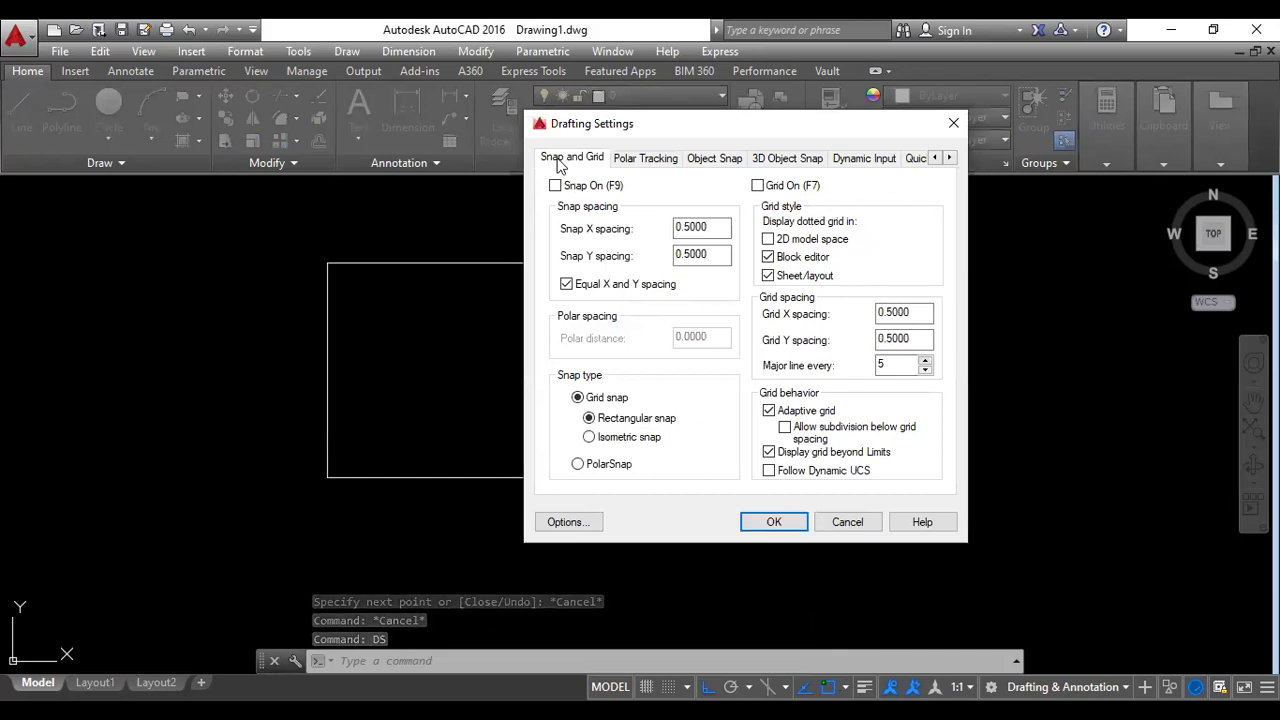
pyautogui.click(644, 160)
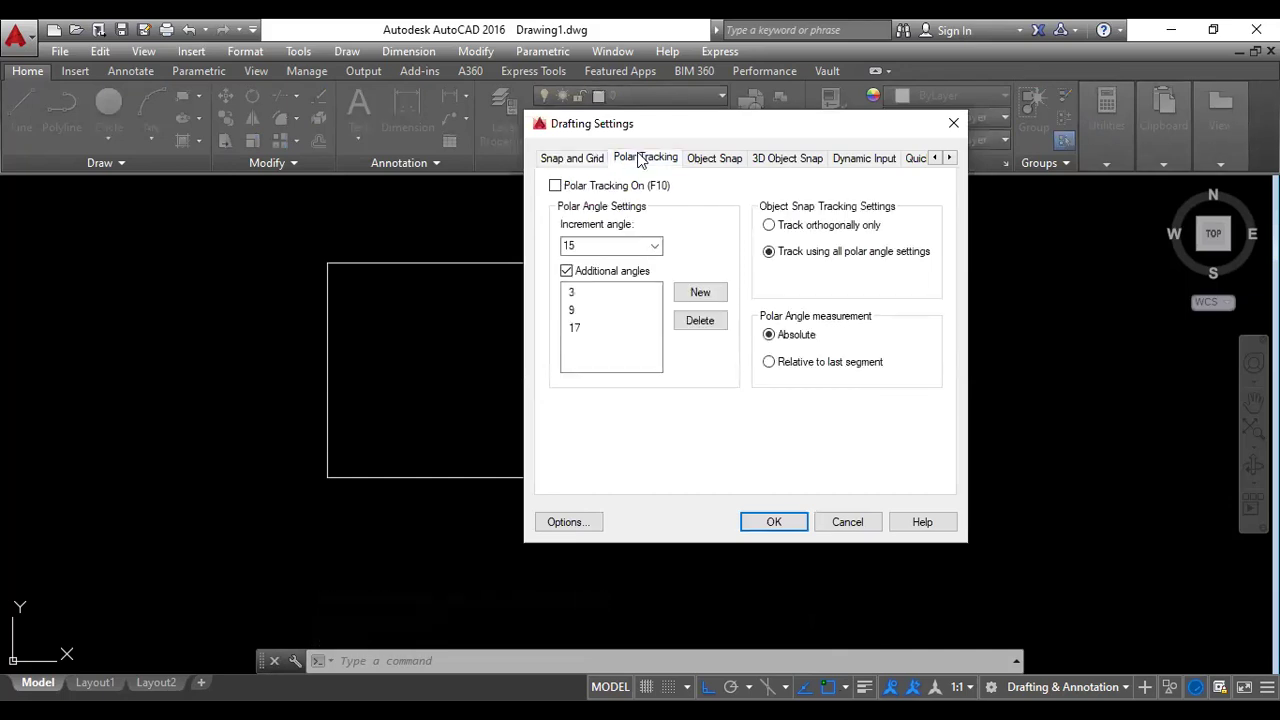
pyautogui.click(706, 162)
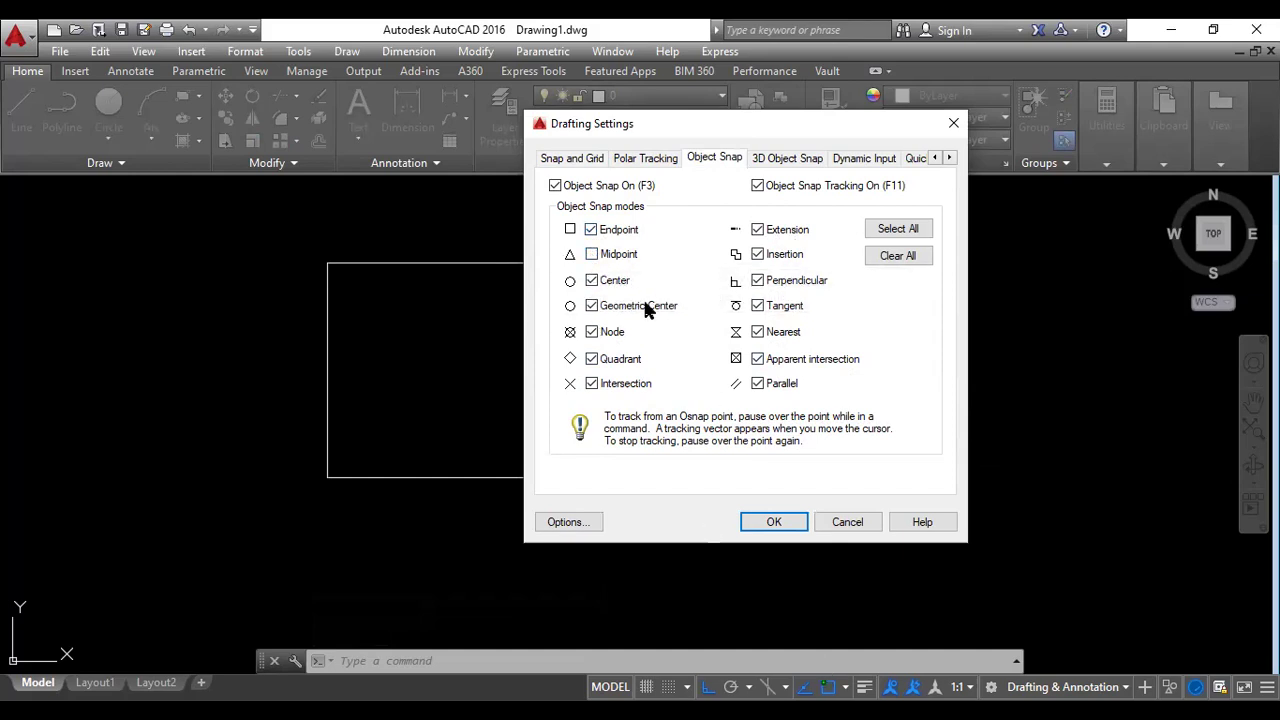
pyautogui.click(591, 255)
pyautogui.click(899, 257)
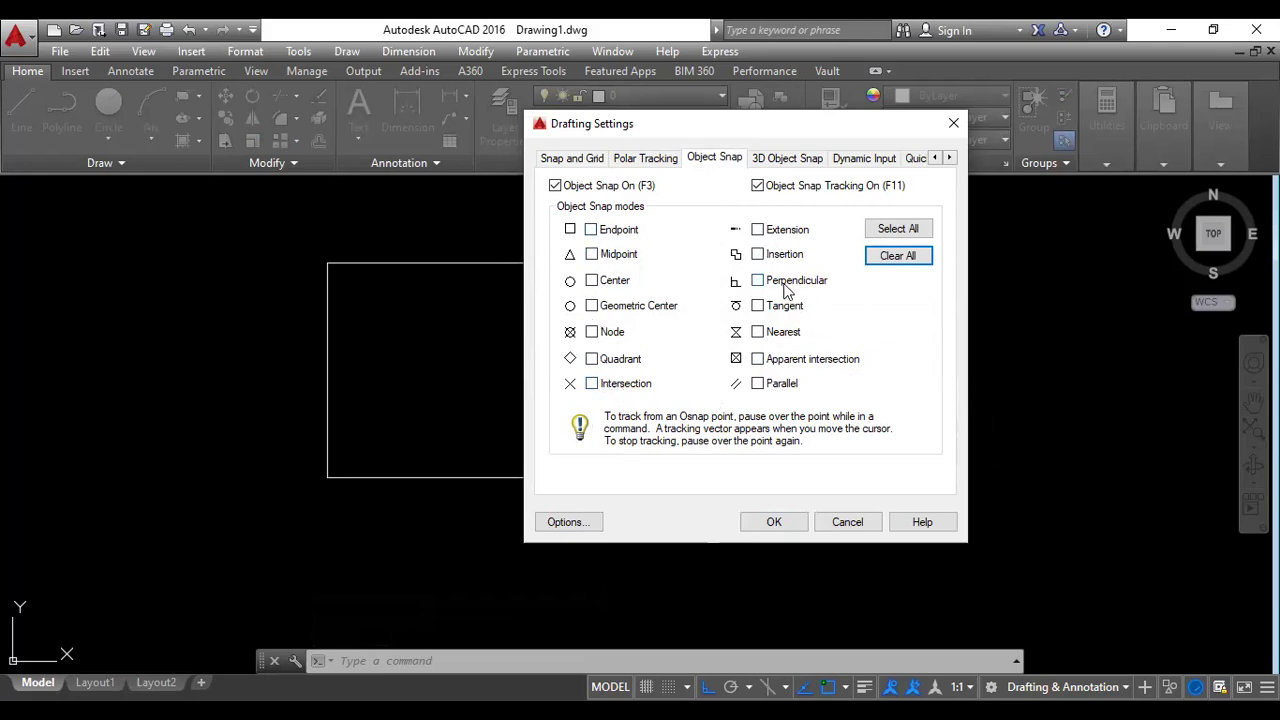
pyautogui.click(897, 229)
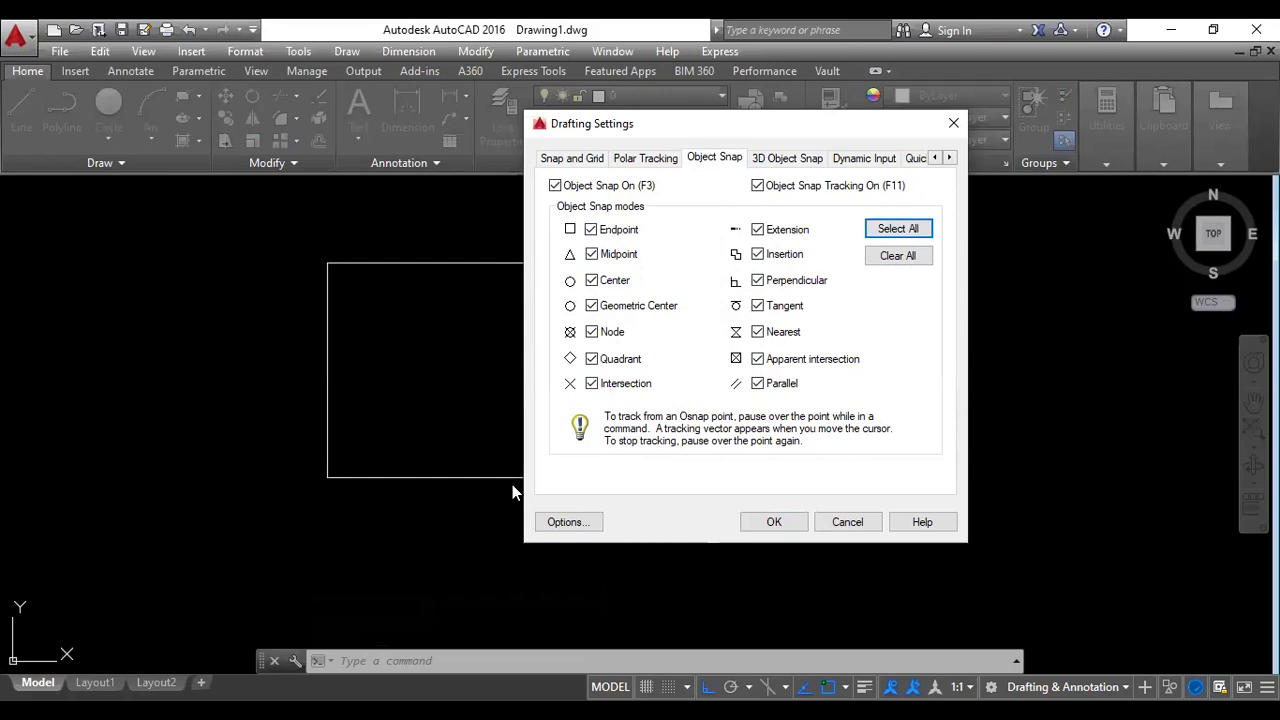
pyautogui.click(784, 524)
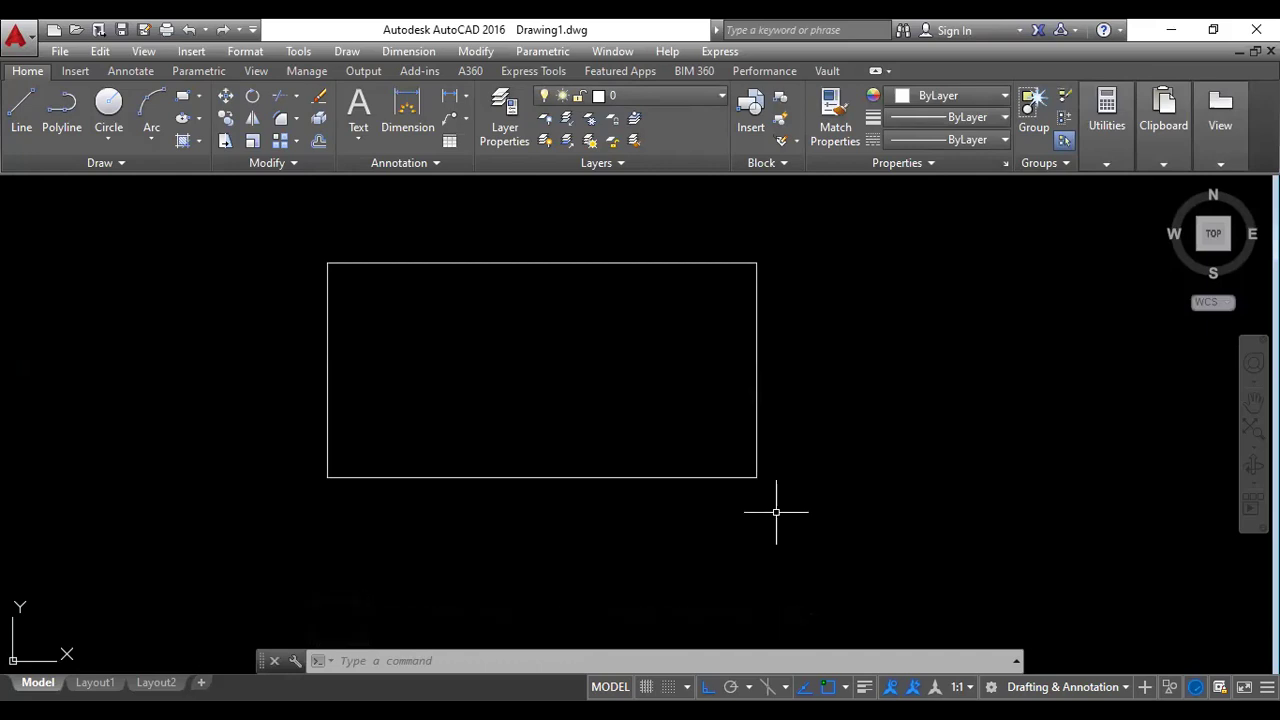
# Select the whole rectangle with a crossing window and erase it.
pyautogui.press('Escape')
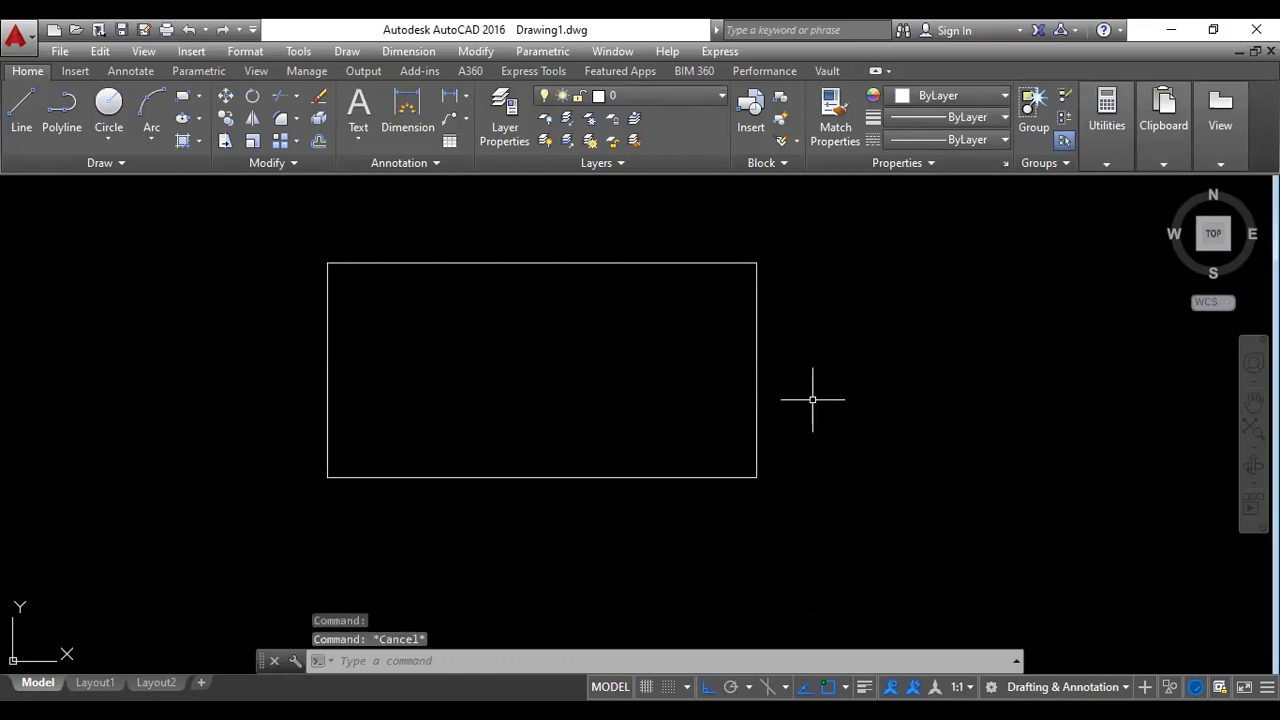
pyautogui.click(890, 530)
pyautogui.click(176, 227)
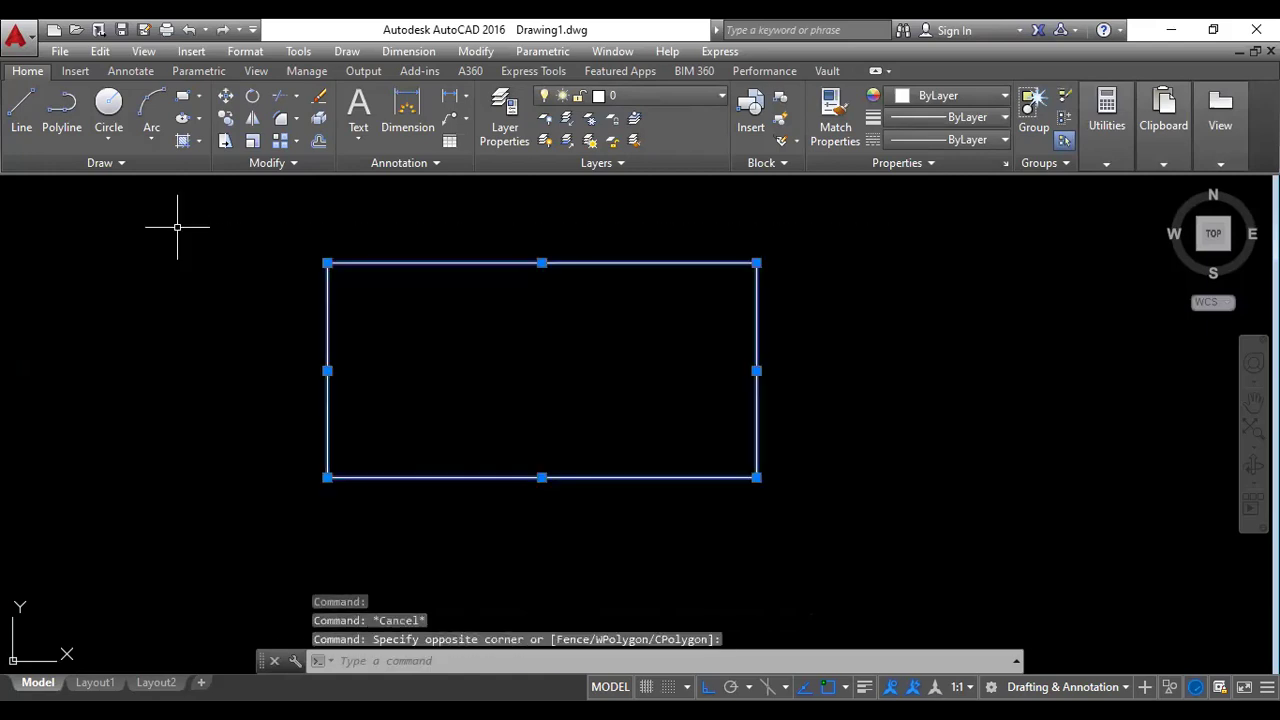
pyautogui.press('Delete')
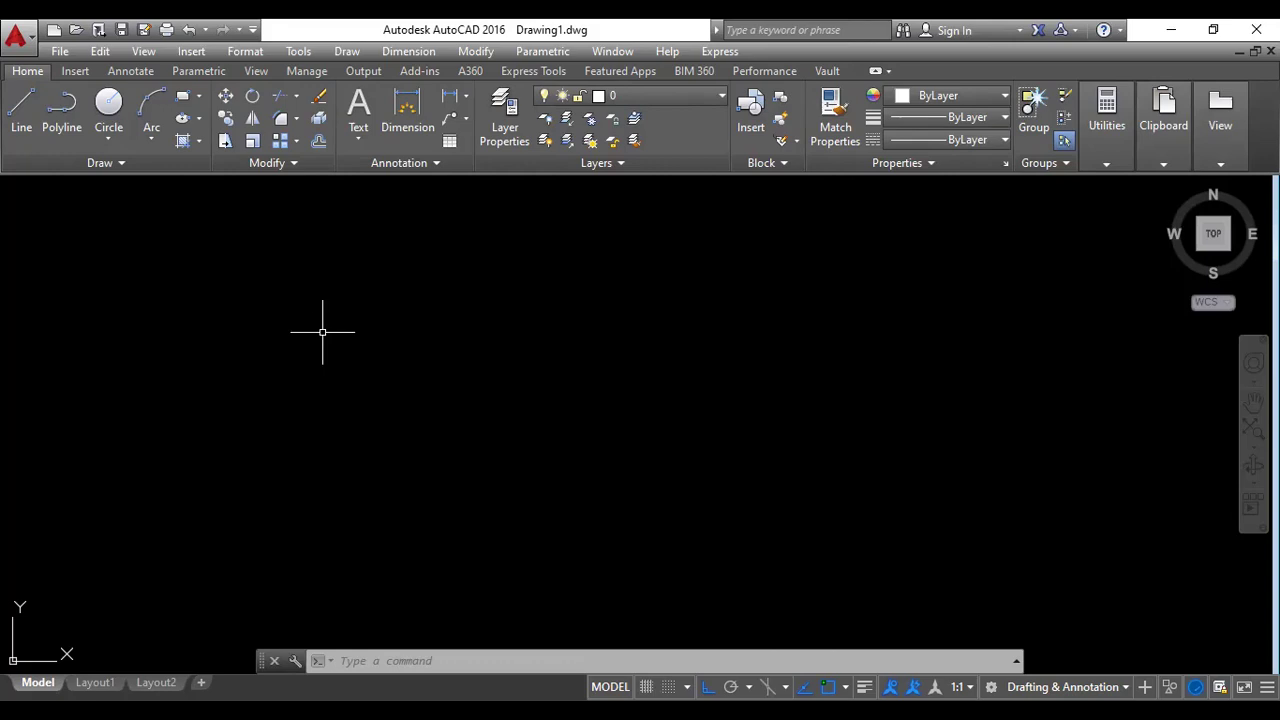
# Switch to Photos and examine the dimensioned exercise shapes in Assignment 1.JPG at a larger size.
pyautogui.click(1170, 32)
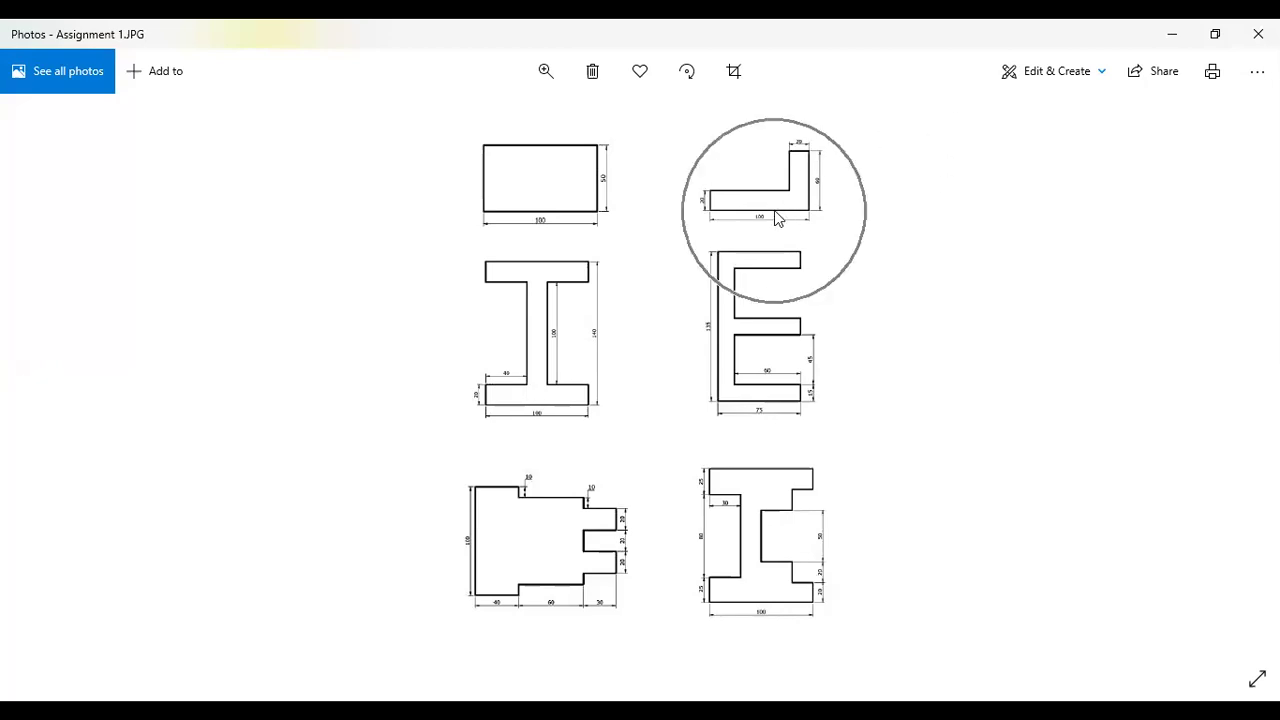
pyautogui.keyDown('ctrl'); pyautogui.scroll(2, 800, 124); pyautogui.keyUp('ctrl')
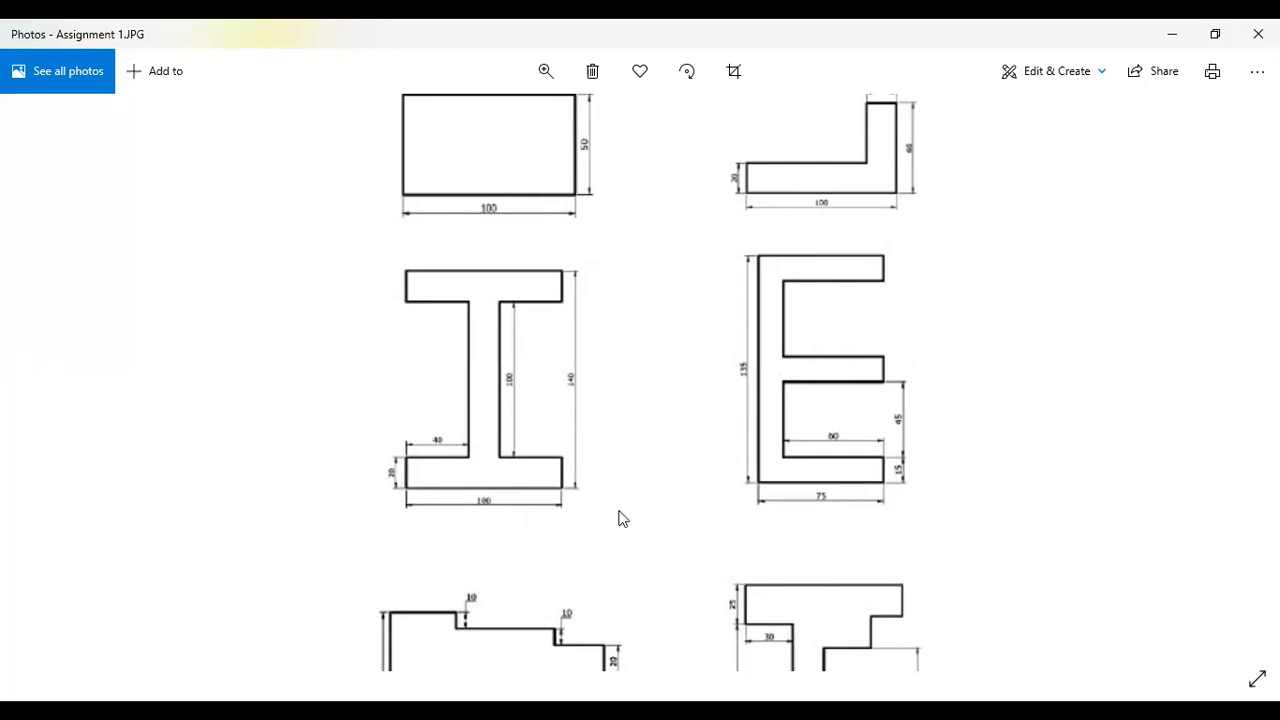
# Switch to Notepad and write the note "OFFSET" with "O - eNTER" on the line below.
pyautogui.hotkey('alt', 'Tab')
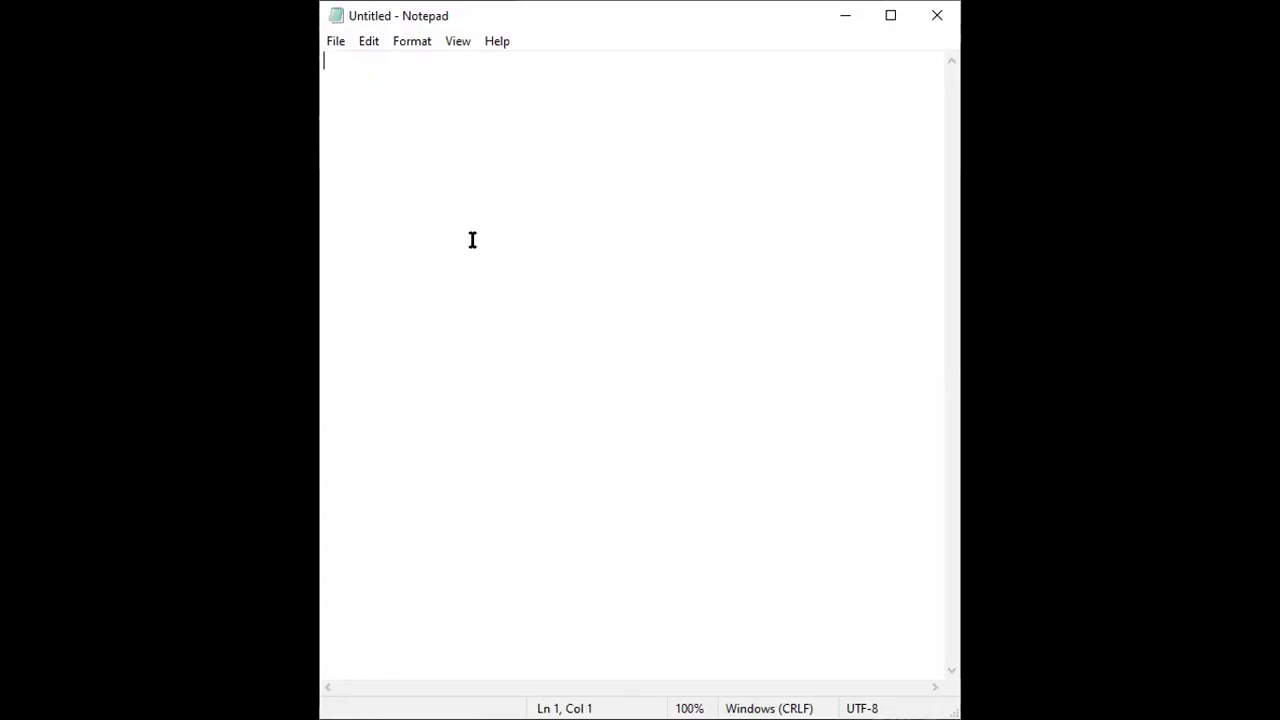
pyautogui.write('0FFSET')
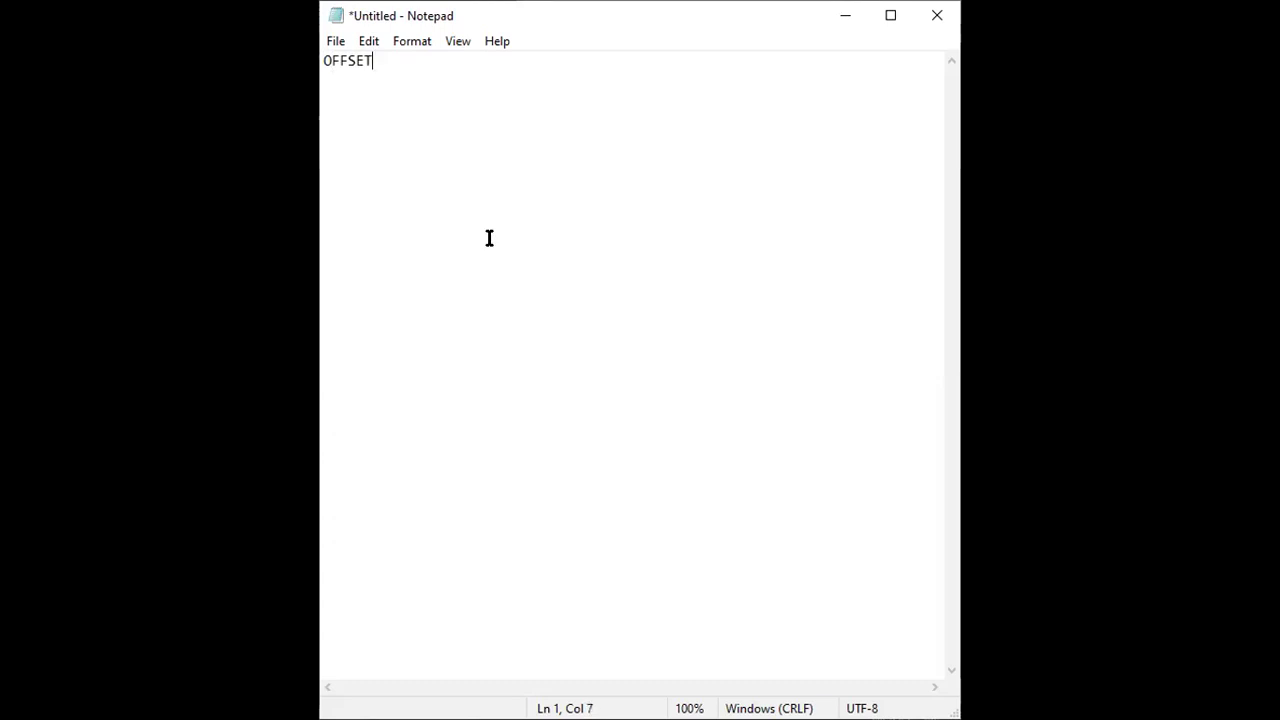
pyautogui.press('Return')
pyautogui.write('0 - eNTER')
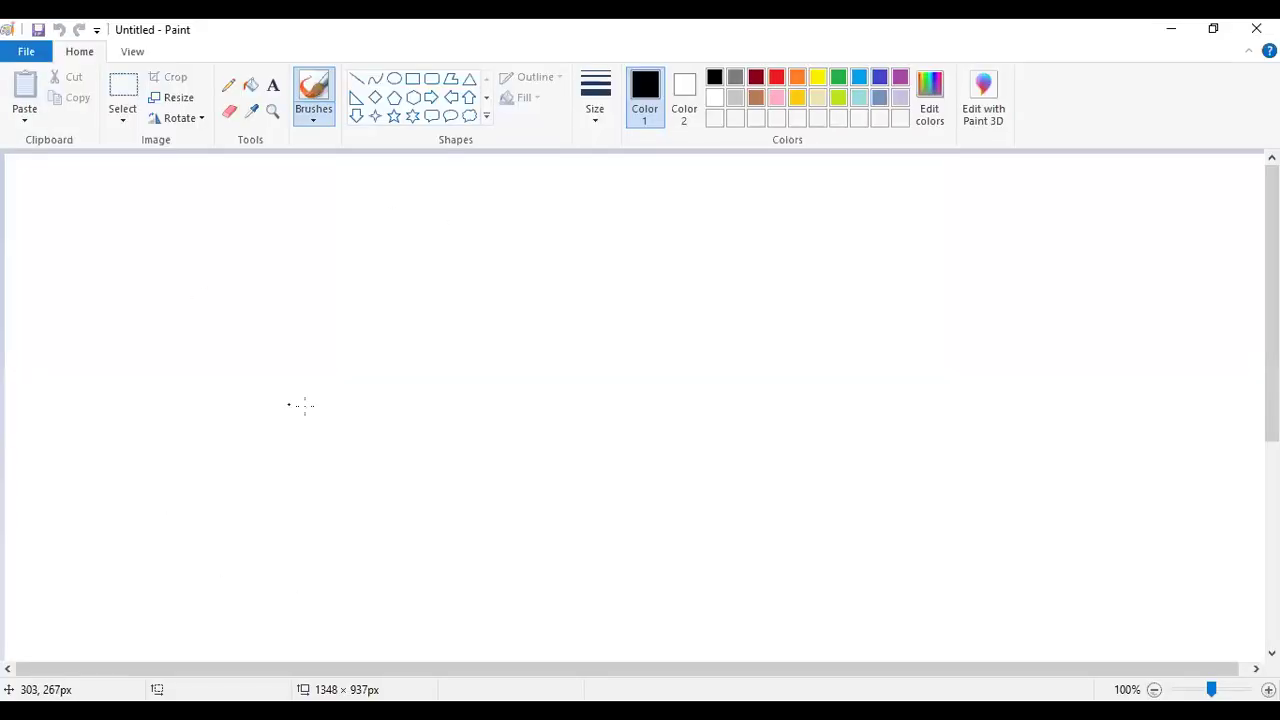
# In Paint, sketch two roughly parallel horizontal lines with a double-headed vertical arrow between them labelled 10.
pyautogui.moveTo(378, 420); pyautogui.dragTo(676, 407)
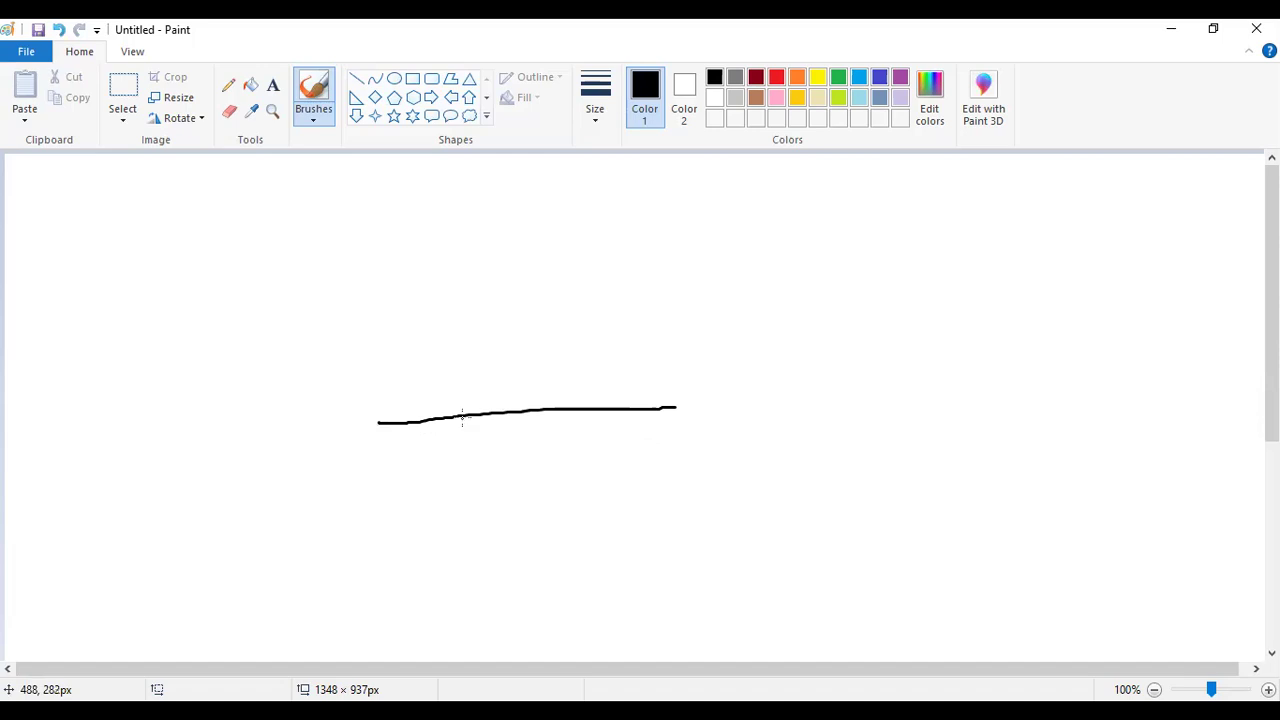
pyautogui.moveTo(391, 526); pyautogui.dragTo(678, 510)
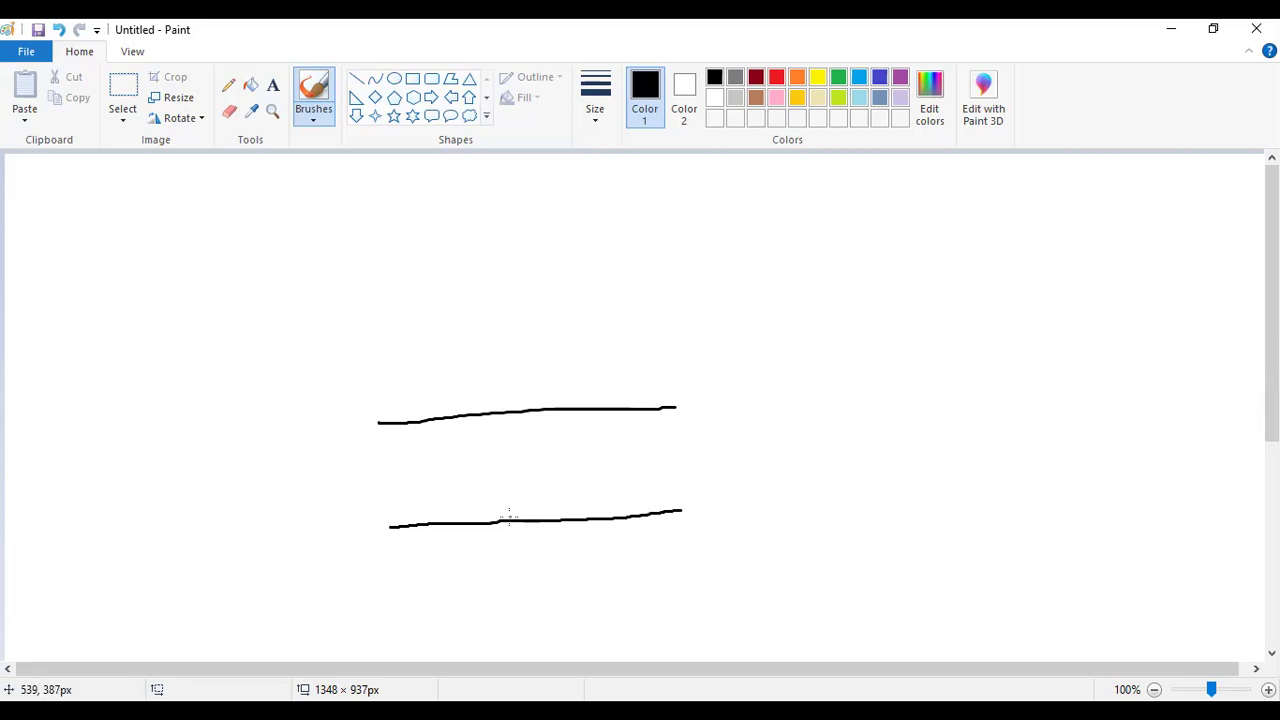
pyautogui.moveTo(520, 421)
pyautogui.mouseDown()
pyautogui.moveTo(528, 504)
pyautogui.moveTo(516, 420)
pyautogui.moveTo(533, 430)
pyautogui.mouseUp()
pyautogui.moveTo(507, 480)
pyautogui.mouseDown()
pyautogui.moveTo(527, 508)
pyautogui.moveTo(597, 456)
pyautogui.moveTo(576, 450)
pyautogui.mouseUp()
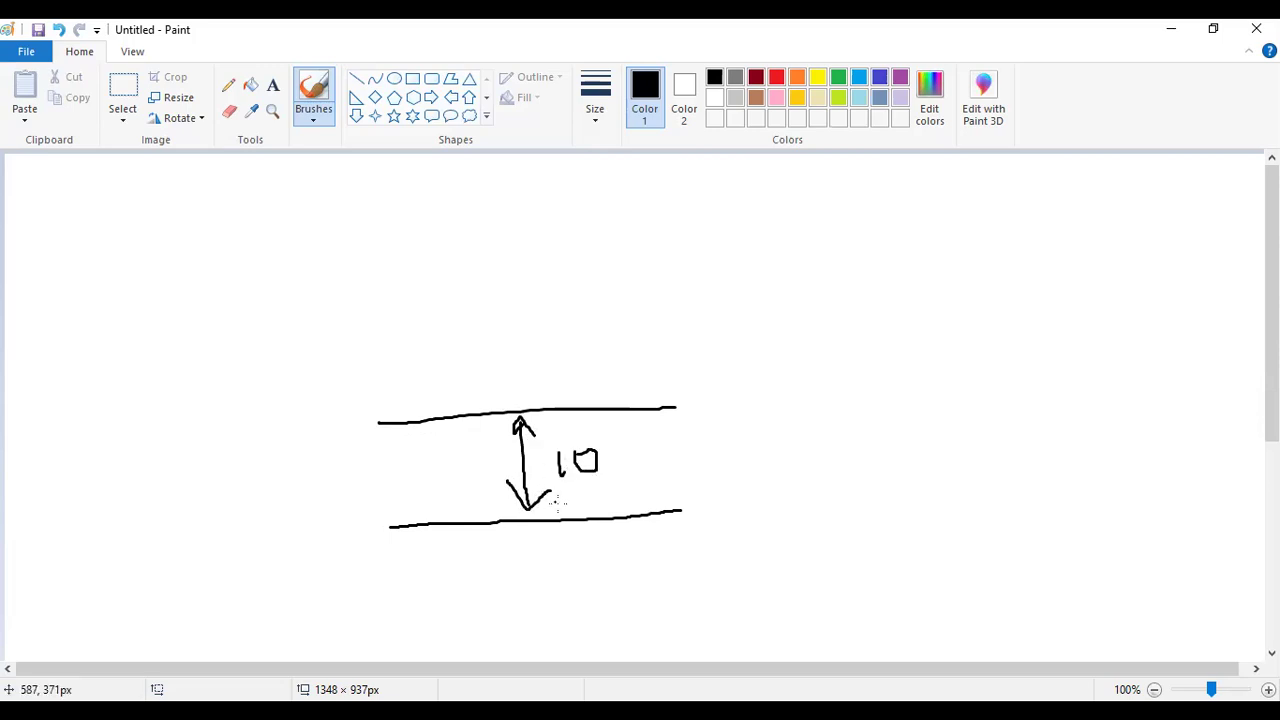
# Sketch a circle with a smaller one inside it, and a rectangle with a larger one around it.
pyautogui.moveTo(798, 198)
pyautogui.mouseDown()
pyautogui.moveTo(786, 197)
pyautogui.moveTo(740, 320)
pyautogui.moveTo(904, 318)
pyautogui.moveTo(845, 208)
pyautogui.moveTo(781, 190)
pyautogui.mouseUp()
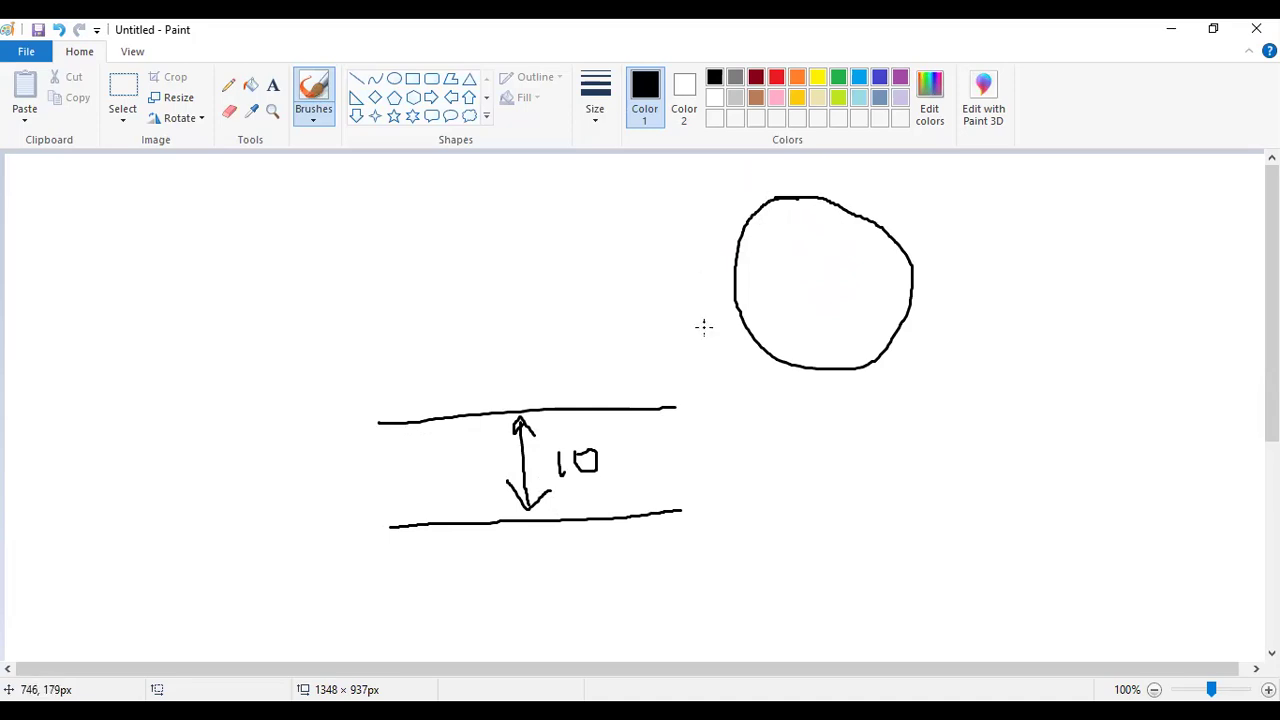
pyautogui.moveTo(797, 219)
pyautogui.mouseDown()
pyautogui.moveTo(754, 283)
pyautogui.moveTo(787, 340)
pyautogui.moveTo(856, 338)
pyautogui.moveTo(868, 251)
pyautogui.moveTo(790, 222)
pyautogui.mouseUp()
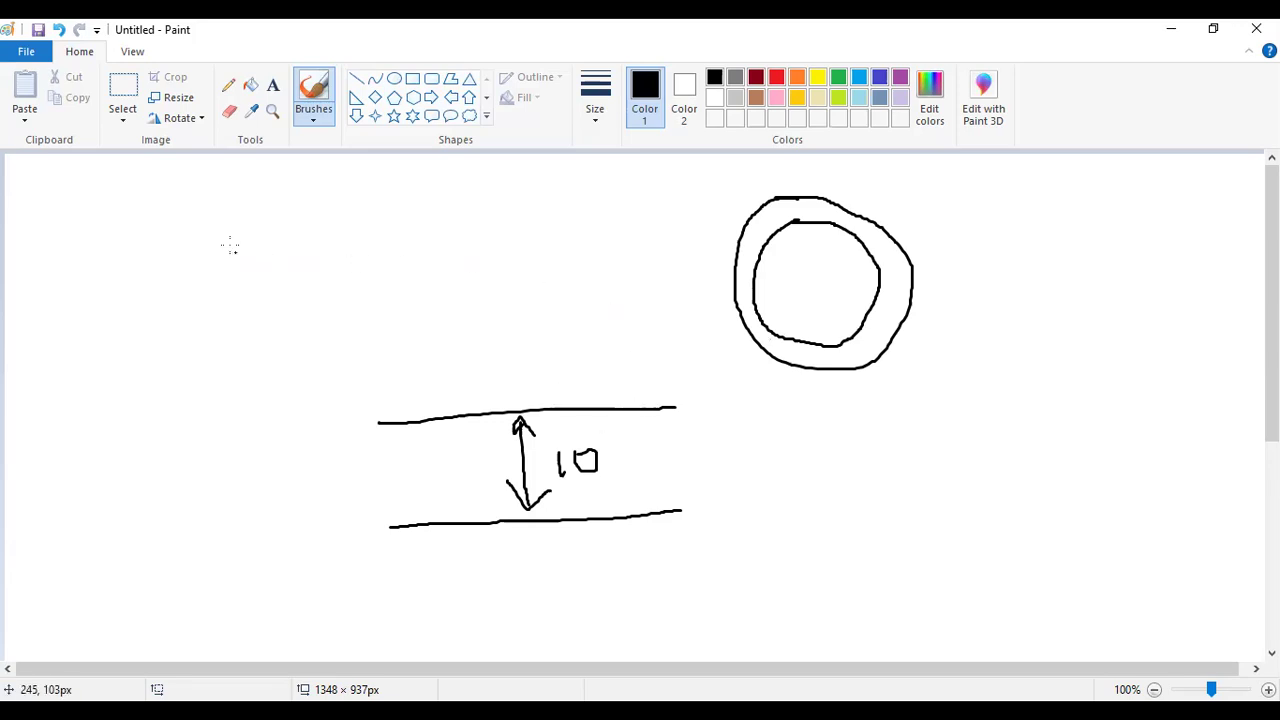
pyautogui.moveTo(194, 228)
pyautogui.mouseDown()
pyautogui.moveTo(193, 300)
pyautogui.moveTo(358, 320)
pyautogui.moveTo(376, 210)
pyautogui.moveTo(188, 231)
pyautogui.mouseUp()
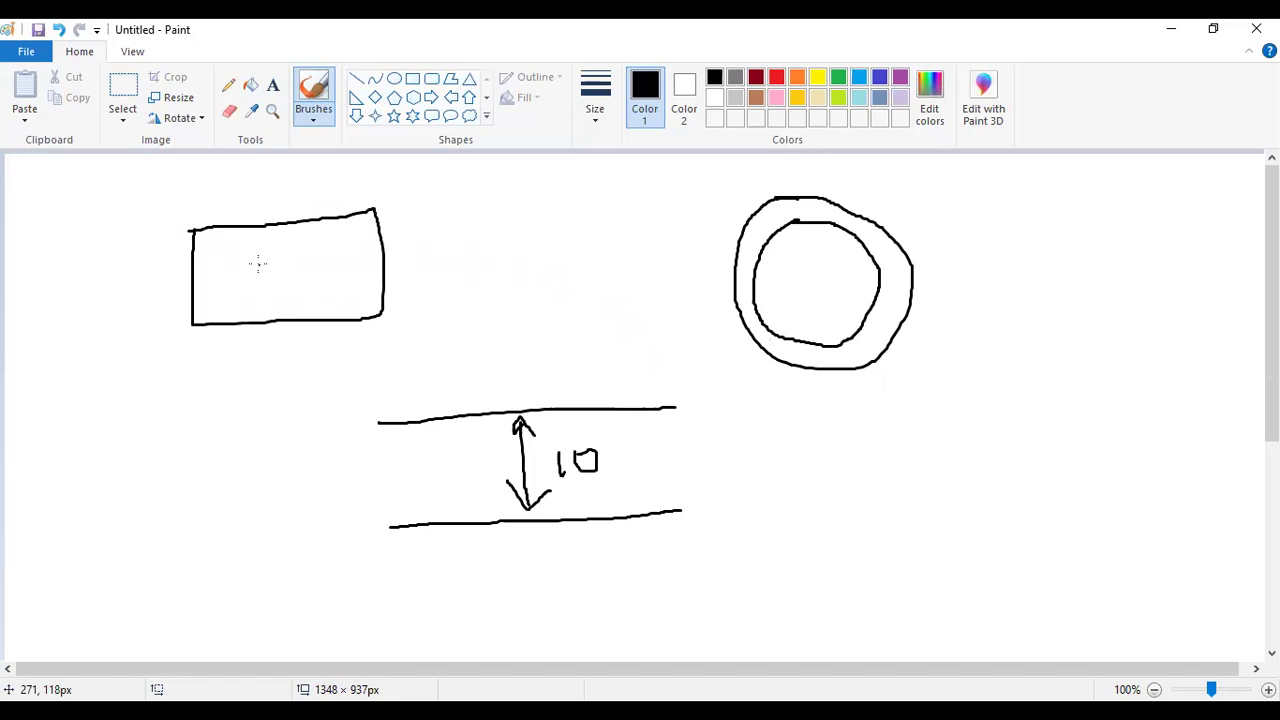
pyautogui.moveTo(179, 224)
pyautogui.mouseDown()
pyautogui.moveTo(170, 296)
pyautogui.moveTo(280, 344)
pyautogui.moveTo(415, 308)
pyautogui.moveTo(412, 186)
pyautogui.moveTo(172, 224)
pyautogui.mouseUp()
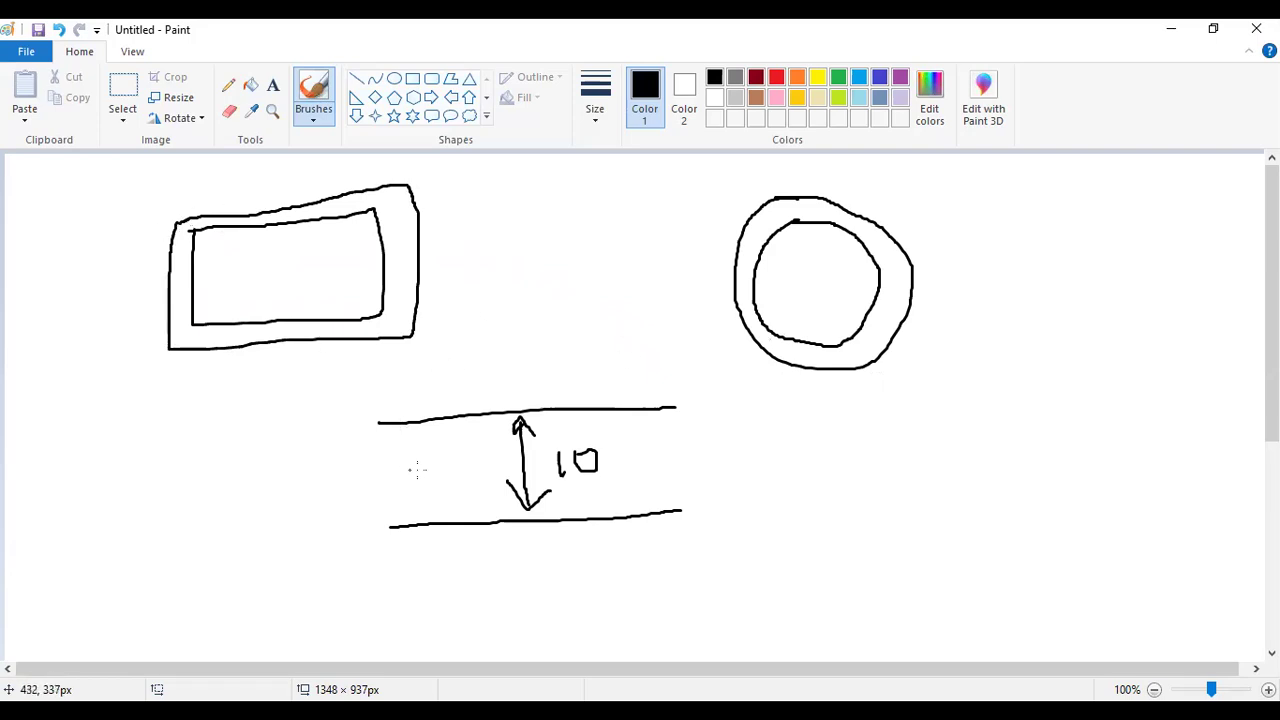
# Handwrite the Offset procedure below the circles: the letter O, an Enter arrow, "specify the off" and "select".
pyautogui.moveTo(805, 396)
pyautogui.mouseDown()
pyautogui.moveTo(801, 436)
pyautogui.moveTo(817, 405)
pyautogui.moveTo(803, 393)
pyautogui.mouseUp()
pyautogui.moveTo(899, 366)
pyautogui.mouseDown()
pyautogui.moveTo(863, 411)
pyautogui.moveTo(908, 436)
pyautogui.mouseUp()
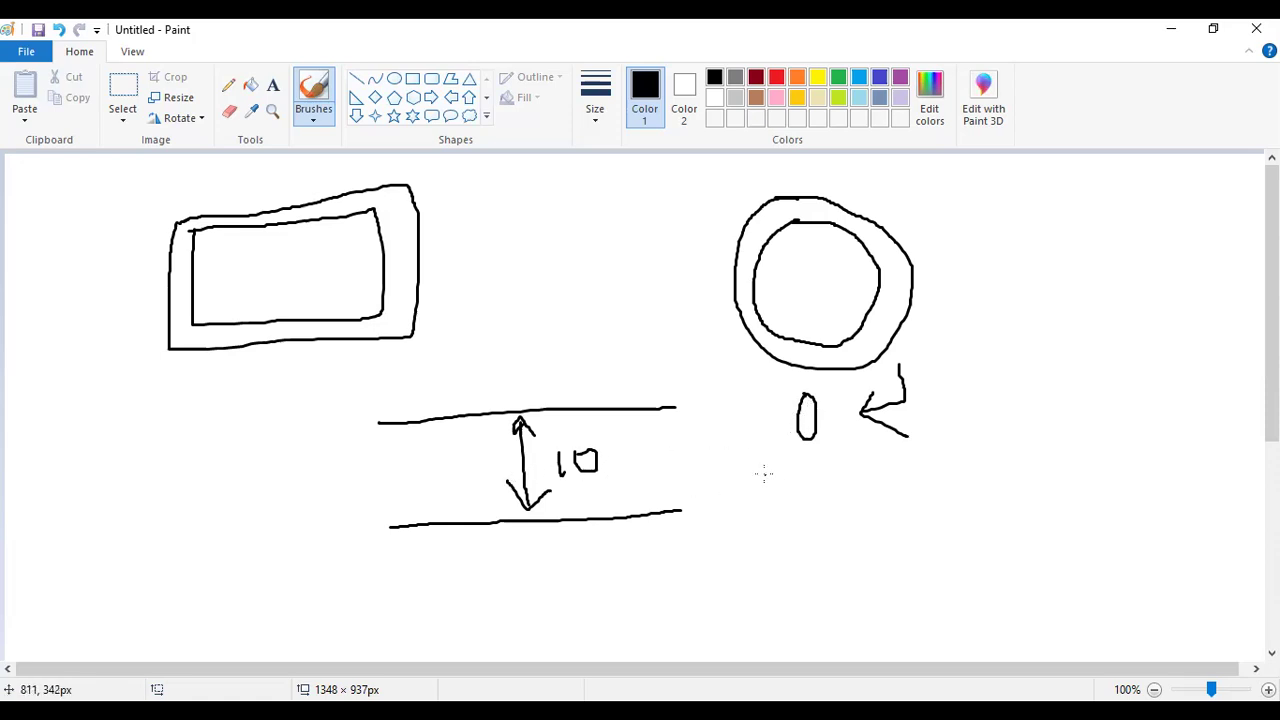
pyautogui.moveTo(764, 474)
pyautogui.mouseDown()
pyautogui.moveTo(761, 495)
pyautogui.moveTo(840, 452)
pyautogui.moveTo(888, 456)
pyautogui.moveTo(916, 440)
pyautogui.moveTo(965, 478)
pyautogui.moveTo(1024, 396)
pyautogui.moveTo(1090, 390)
pyautogui.moveTo(1206, 320)
pyautogui.moveTo(1228, 358)
pyautogui.mouseUp()
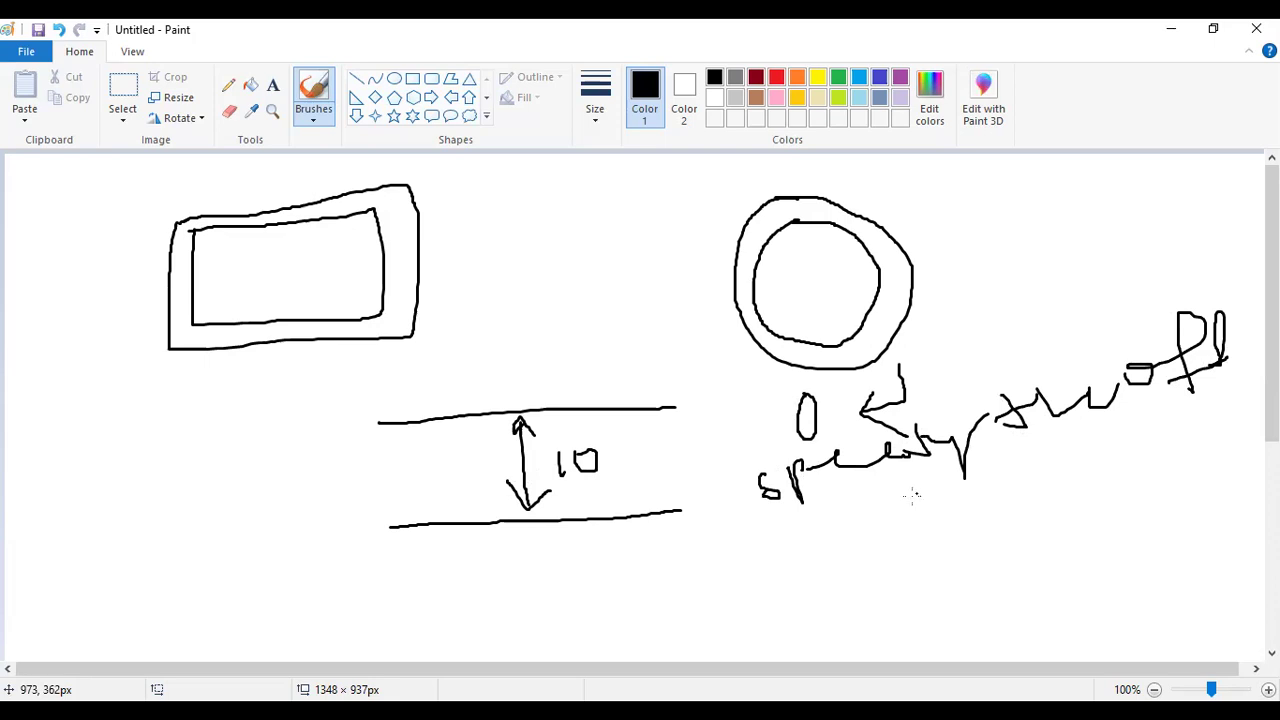
pyautogui.moveTo(851, 505)
pyautogui.mouseDown()
pyautogui.moveTo(838, 521)
pyautogui.moveTo(872, 505)
pyautogui.moveTo(925, 520)
pyautogui.moveTo(992, 458)
pyautogui.moveTo(999, 484)
pyautogui.mouseUp()
# Mark the upper parallel line with a small pick box and the lower one with an X.
pyautogui.click(946, 578)
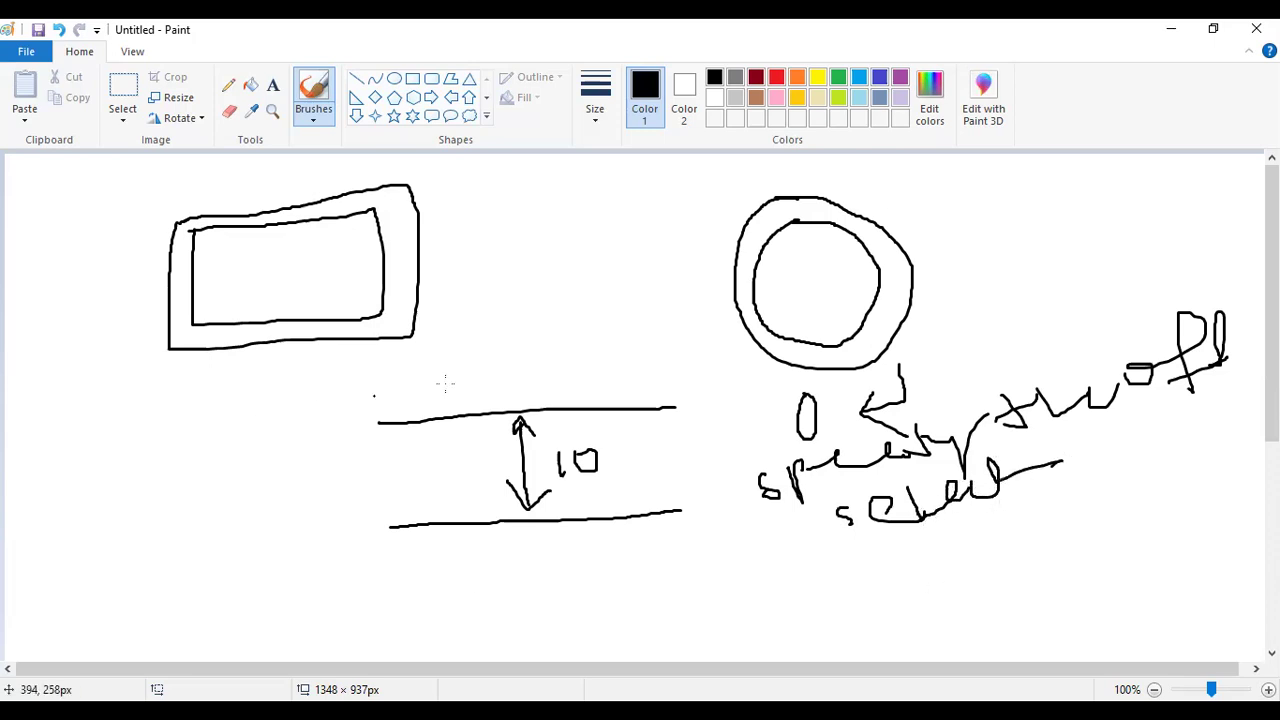
pyautogui.moveTo(453, 397)
pyautogui.mouseDown()
pyautogui.moveTo(453, 424)
pyautogui.moveTo(470, 401)
pyautogui.moveTo(472, 422)
pyautogui.moveTo(449, 423)
pyautogui.mouseUp()
pyautogui.moveTo(456, 500)
pyautogui.mouseDown()
pyautogui.moveTo(440, 522)
pyautogui.moveTo(464, 529)
pyautogui.mouseUp()
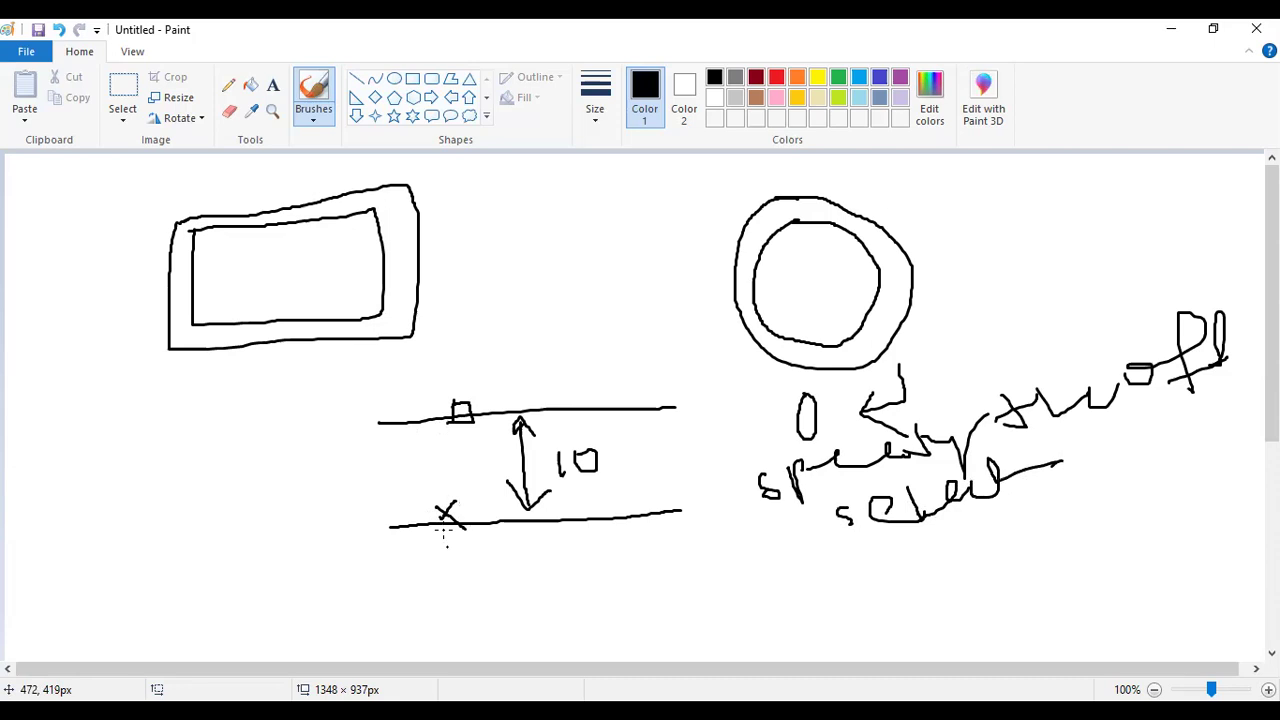
# Sketch another horizontal line above the parallel pair and three roughly vertical lines below the rectangles.
pyautogui.moveTo(424, 338); pyautogui.dragTo(667, 314)
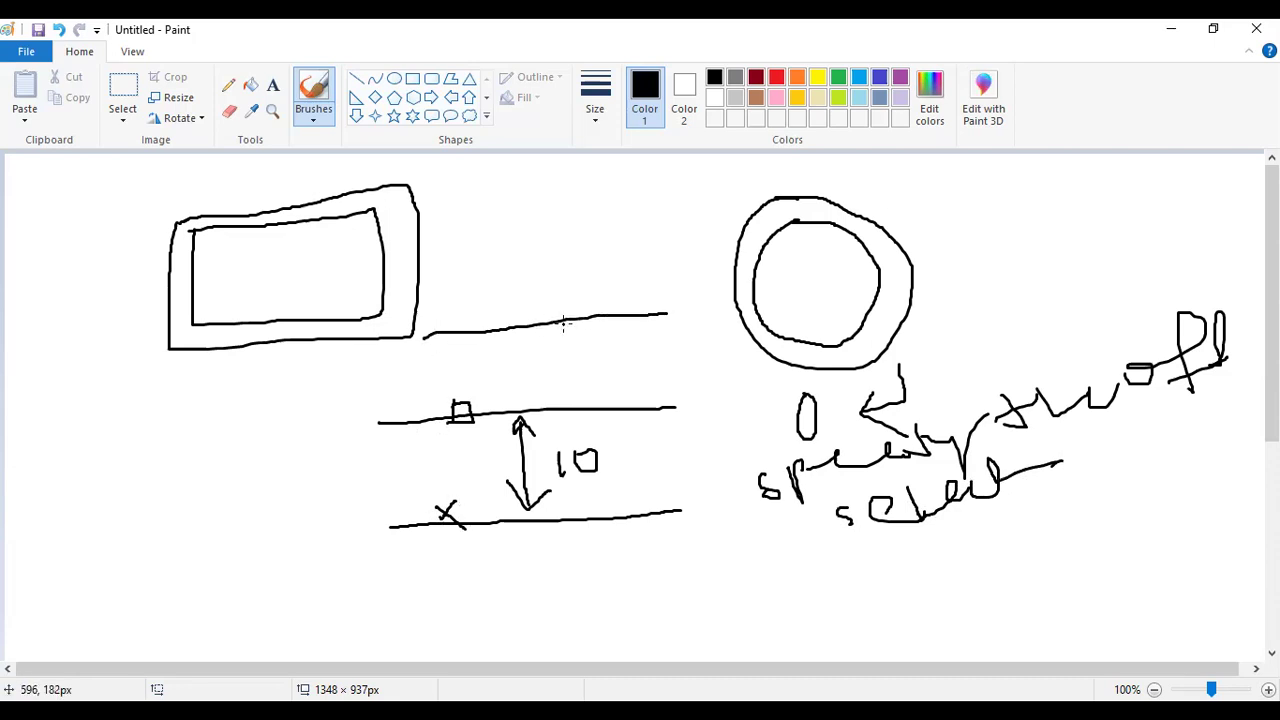
pyautogui.moveTo(170, 391)
pyautogui.mouseDown()
pyautogui.moveTo(195, 598)
pyautogui.moveTo(197, 586)
pyautogui.mouseUp()
pyautogui.moveTo(306, 388); pyautogui.dragTo(310, 472)
pyautogui.moveTo(312, 522); pyautogui.dragTo(314, 531)
pyautogui.moveTo(110, 434); pyautogui.dragTo(111, 532)
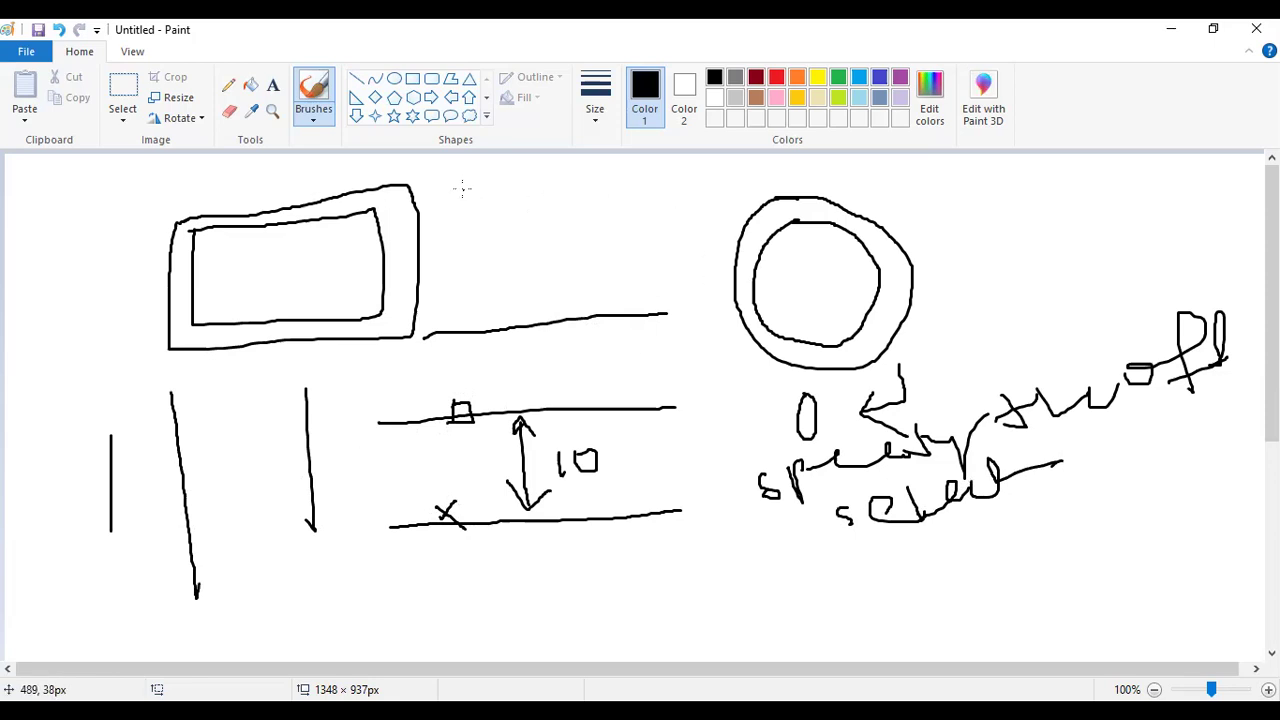
# Sketch four vertical lines between the rectangles and circles, with a double-headed arrow between the middle two.
pyautogui.moveTo(458, 177); pyautogui.dragTo(466, 294)
pyautogui.moveTo(516, 170); pyautogui.dragTo(517, 296)
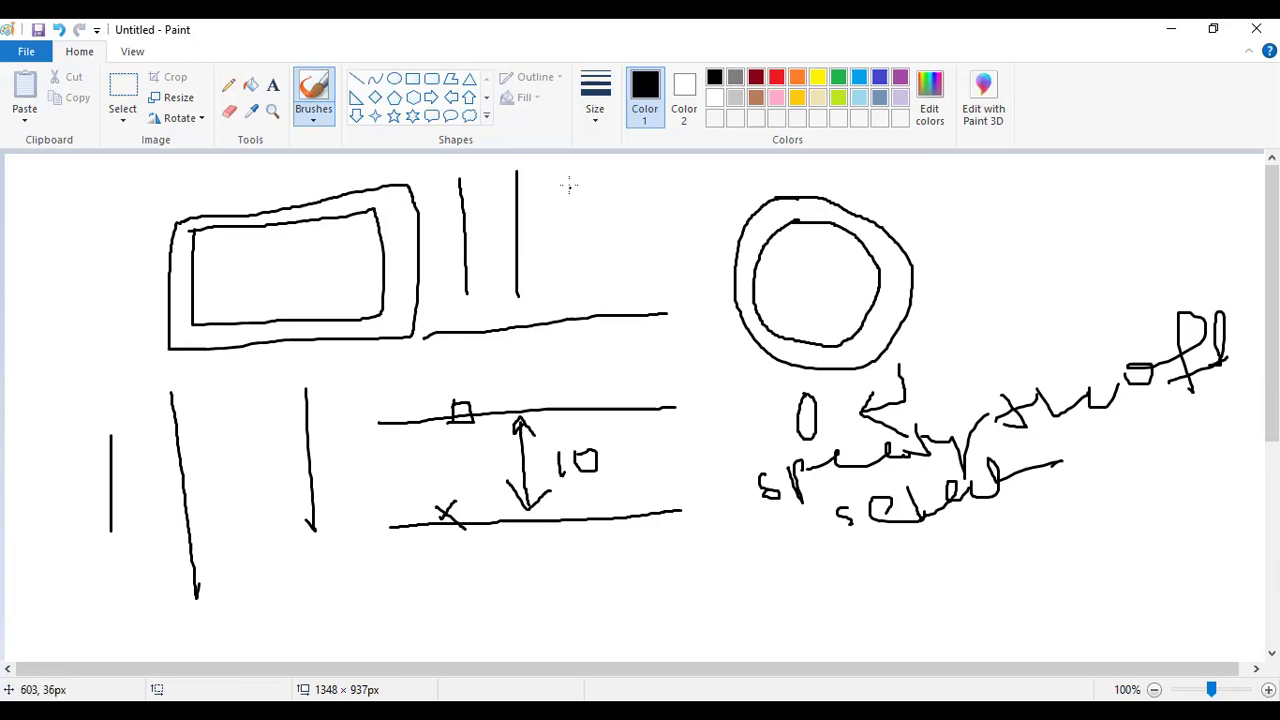
pyautogui.moveTo(568, 178); pyautogui.dragTo(587, 285)
pyautogui.moveTo(630, 181); pyautogui.dragTo(634, 278)
pyautogui.moveTo(520, 240)
pyautogui.mouseDown()
pyautogui.moveTo(562, 235)
pyautogui.moveTo(526, 240)
pyautogui.moveTo(540, 260)
pyautogui.mouseUp()
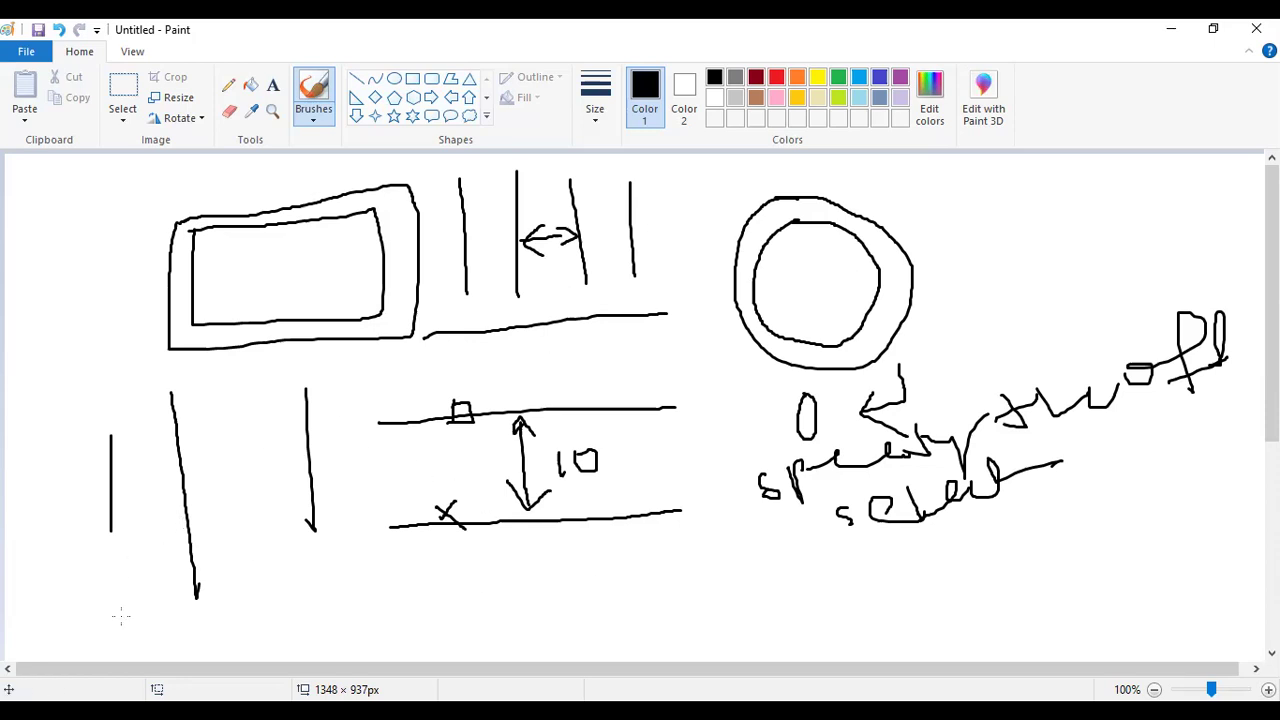
# Switch to AutoCAD and examine the ways to start Offset, including its O alias, leaving the command without offsetting anything.
pyautogui.hotkey('alt', 'Tab')
pyautogui.click(626, 507)
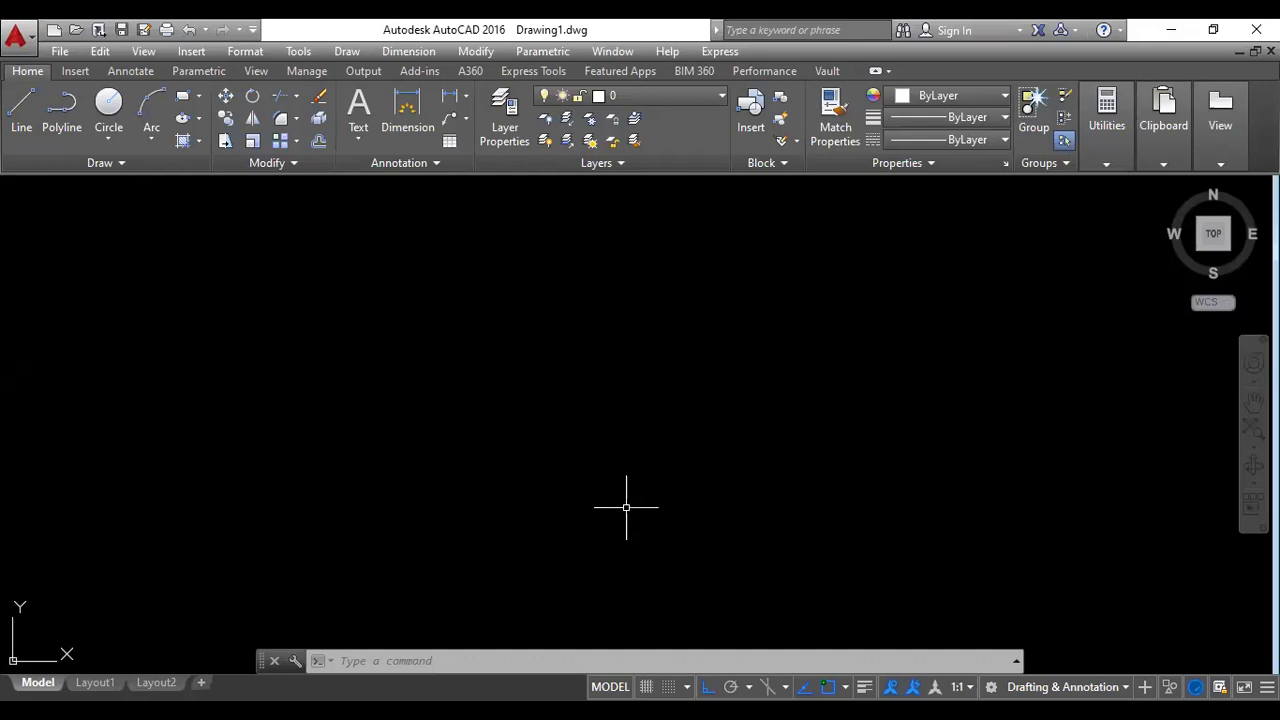
pyautogui.click(27, 77)
pyautogui.click(268, 165)
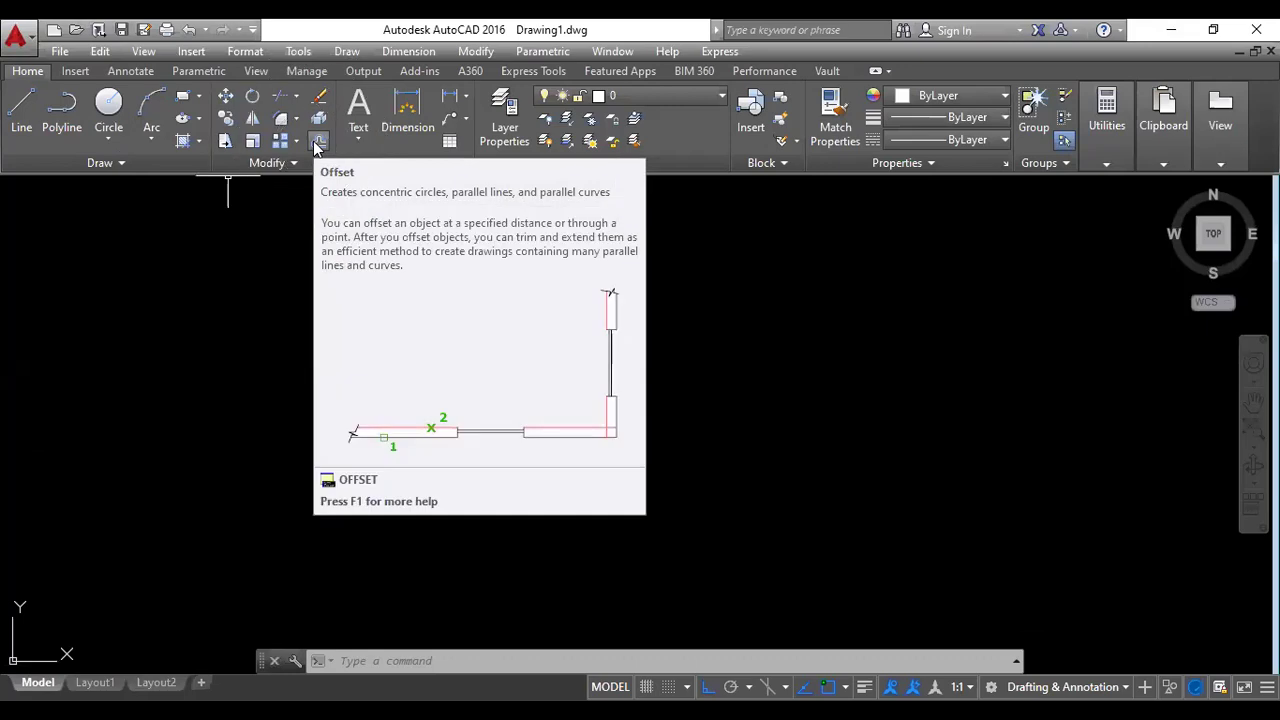
pyautogui.click(475, 52)
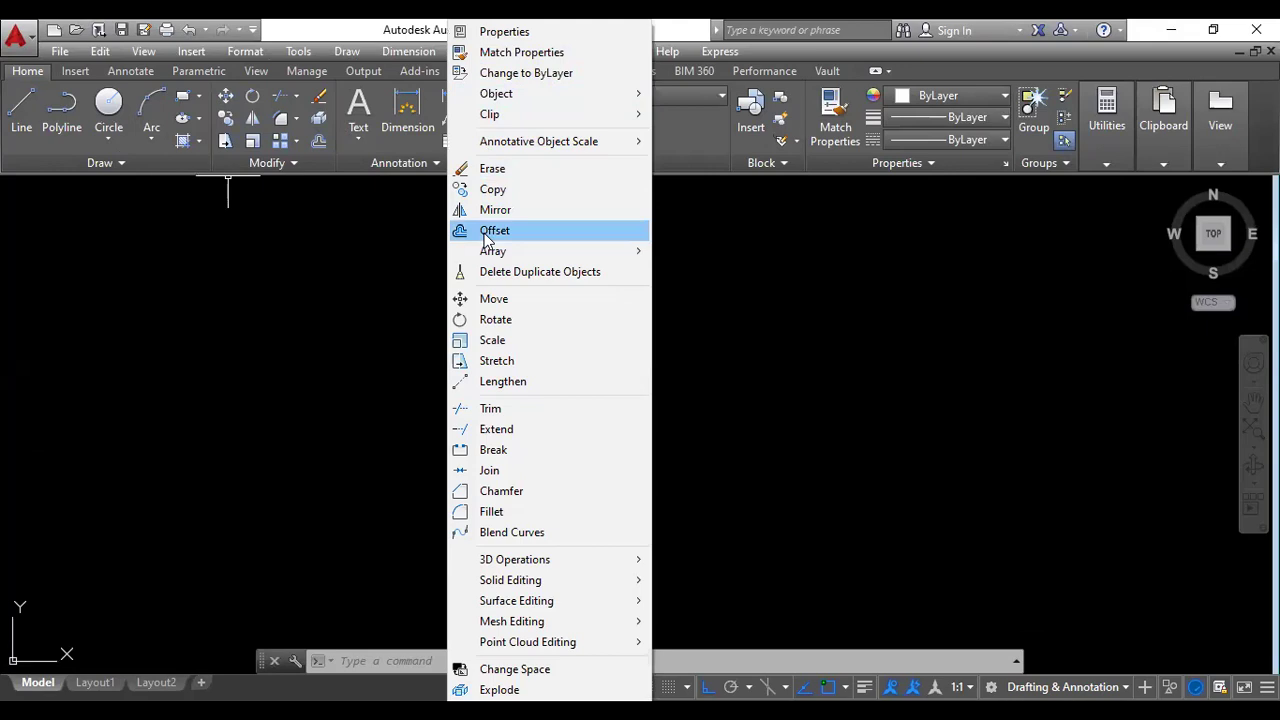
pyautogui.press('Escape')
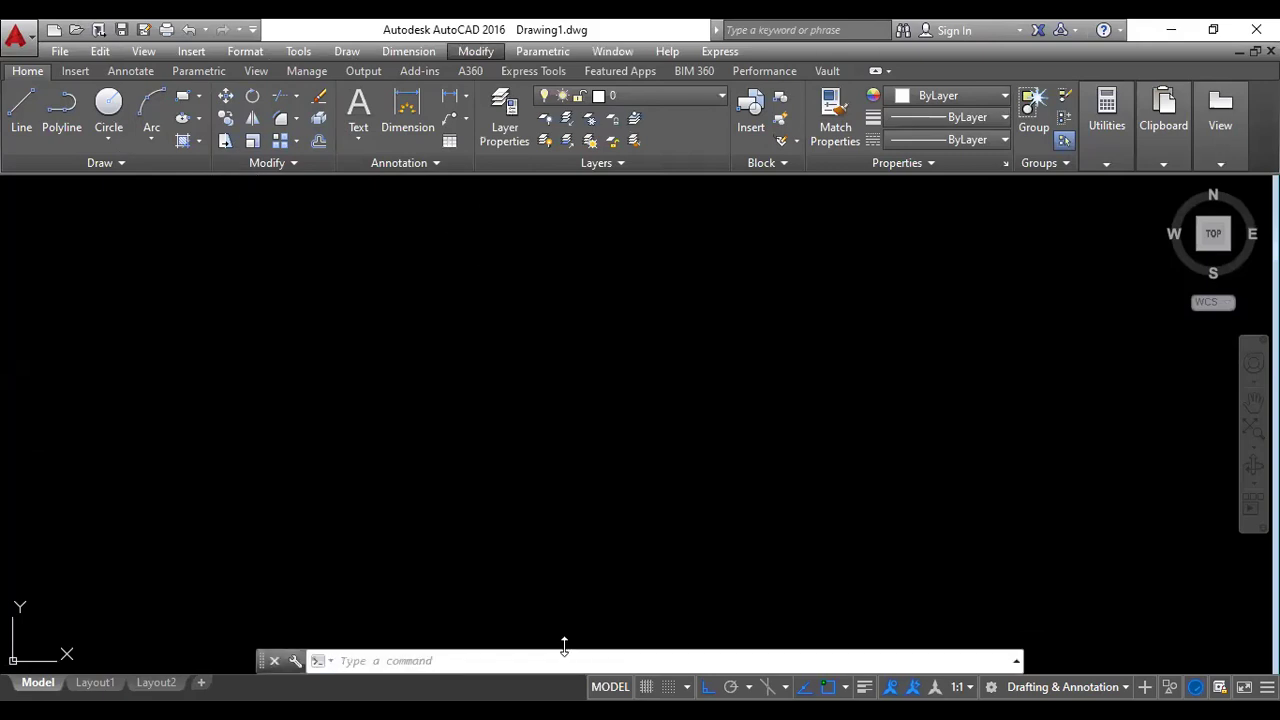
pyautogui.write('o')
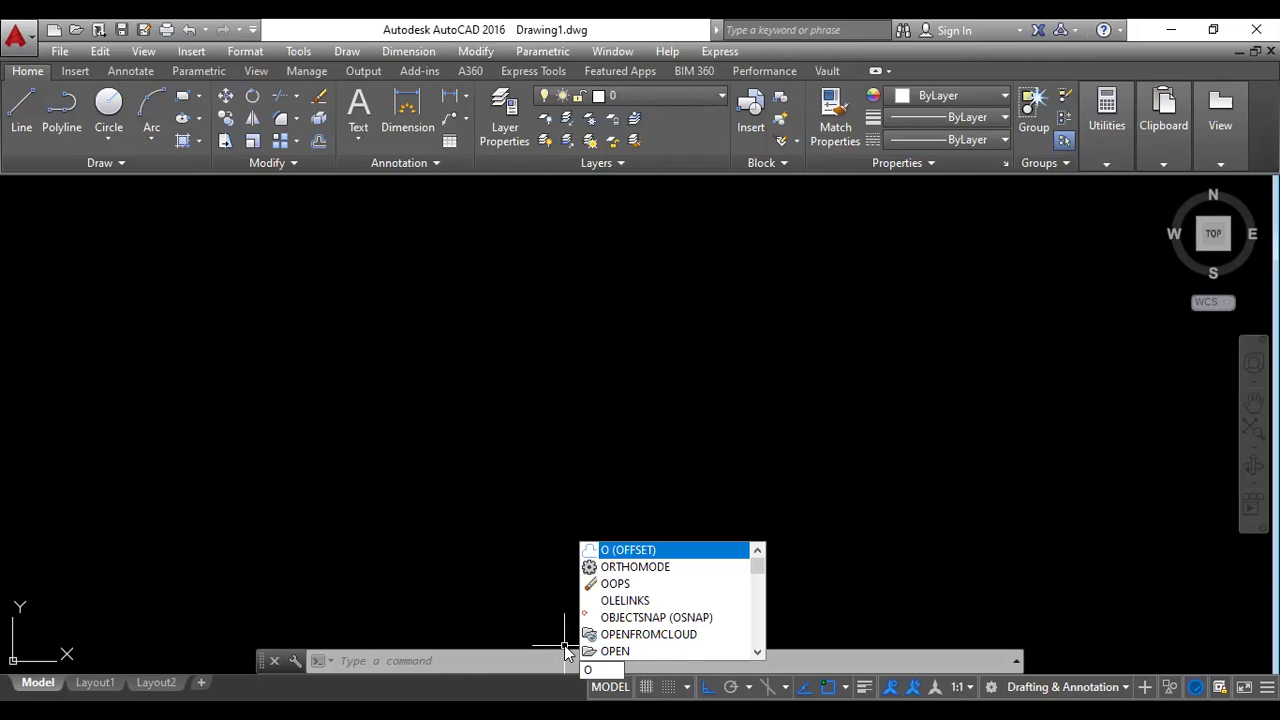
pyautogui.press('Return')
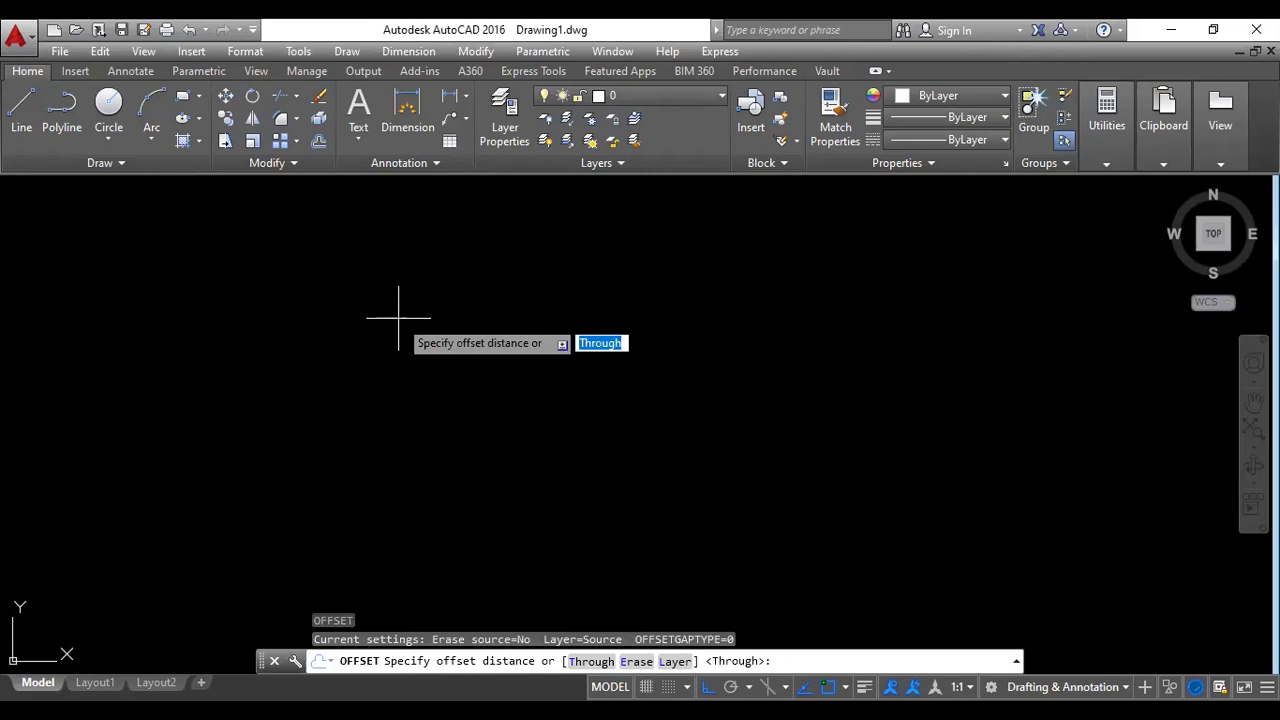
pyautogui.press('Escape')
# Draw a single vertical line in the left half of the empty drawing area with the Line command.
pyautogui.click(21, 110)
pyautogui.click(321, 270)
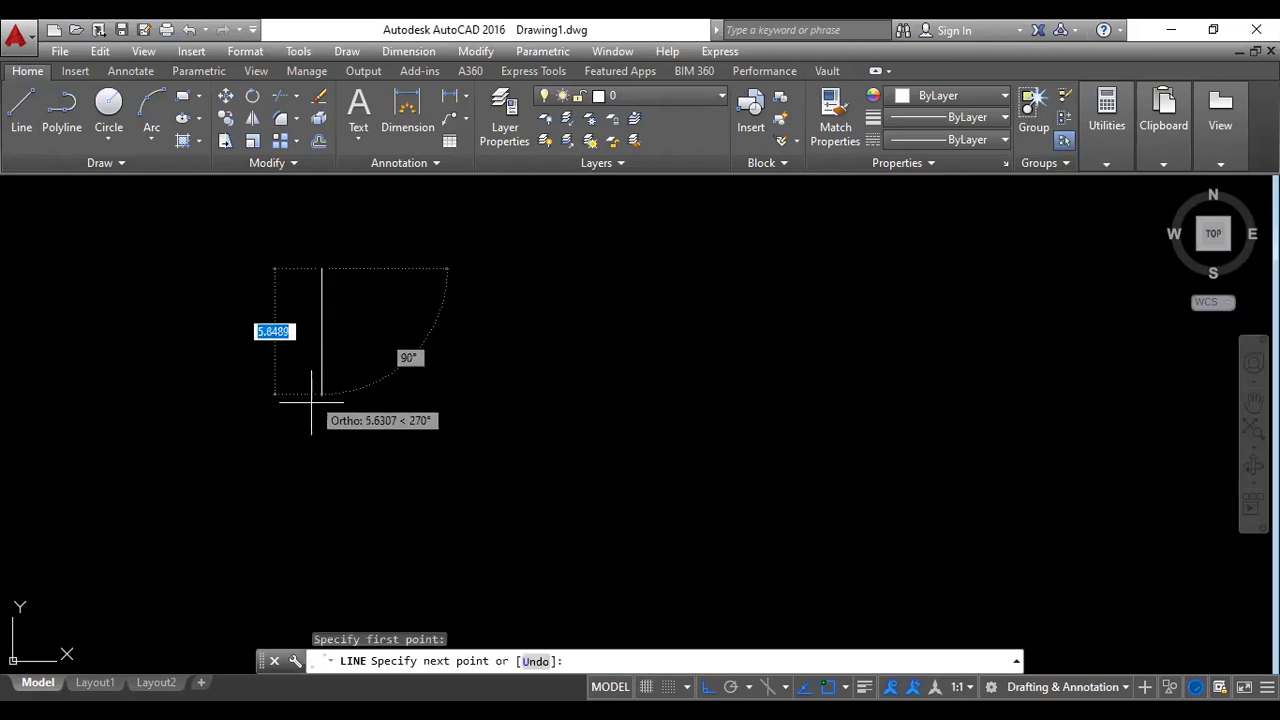
pyautogui.click(321, 440)
pyautogui.press('Escape')
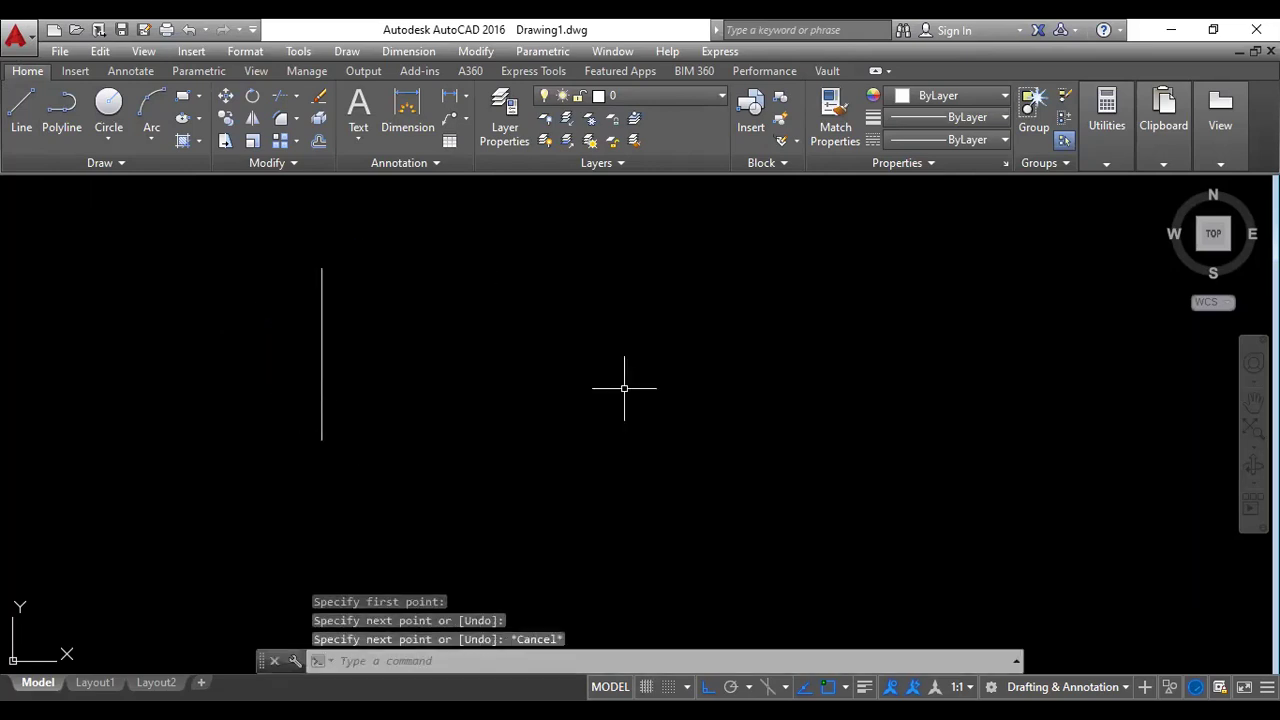
# Offset the vertical line 5 units to the right three times in succession, each time from the newest line.
pyautogui.write('o')
pyautogui.press('Return')
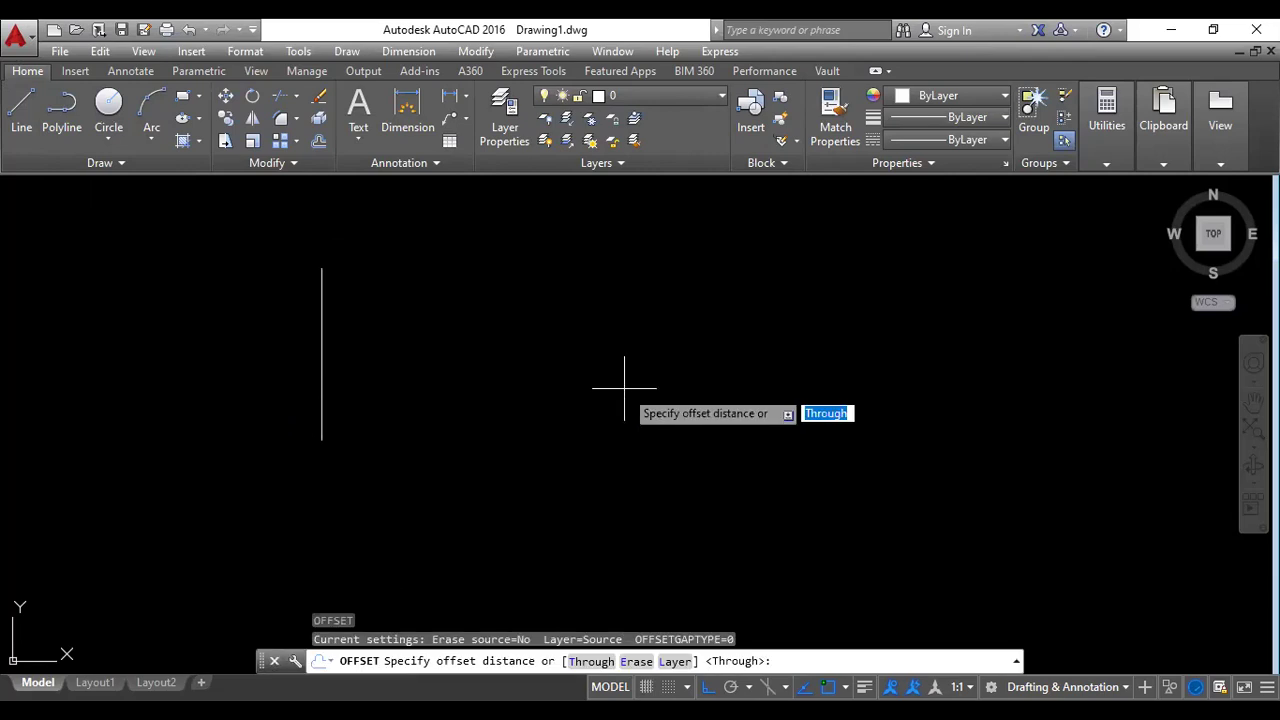
pyautogui.write('5')
pyautogui.press('Return')
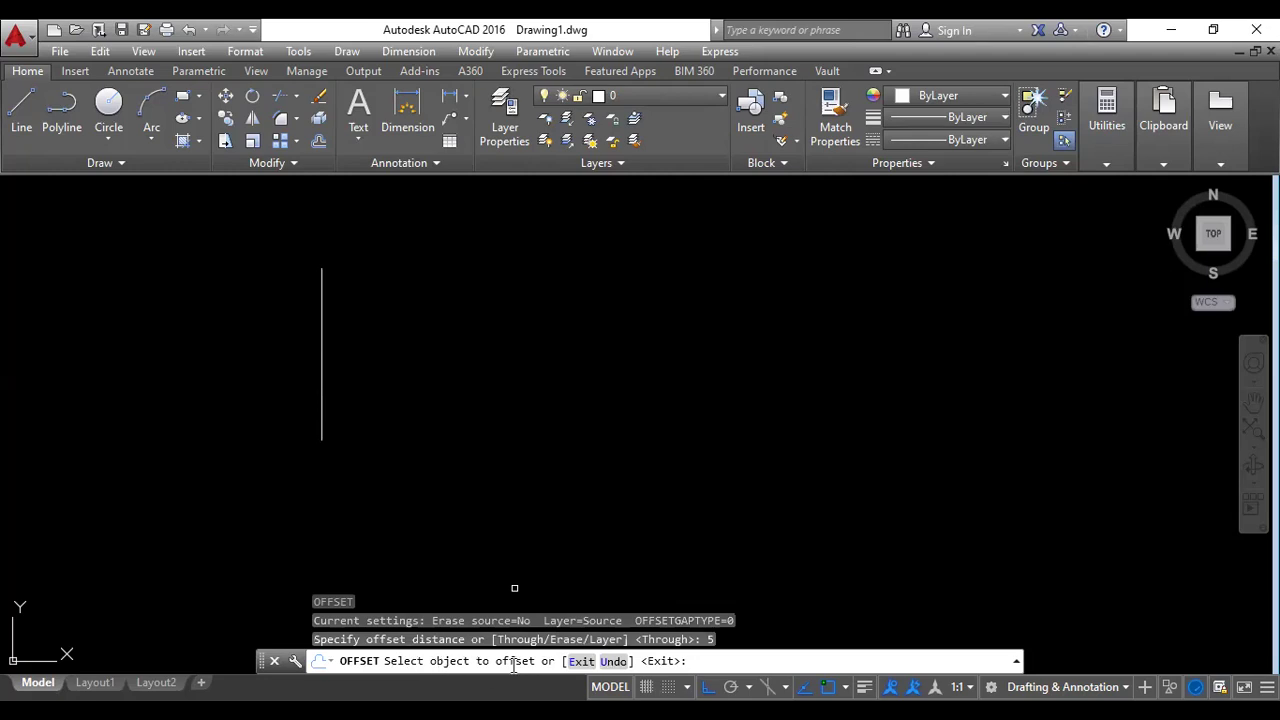
pyautogui.click(321, 360)
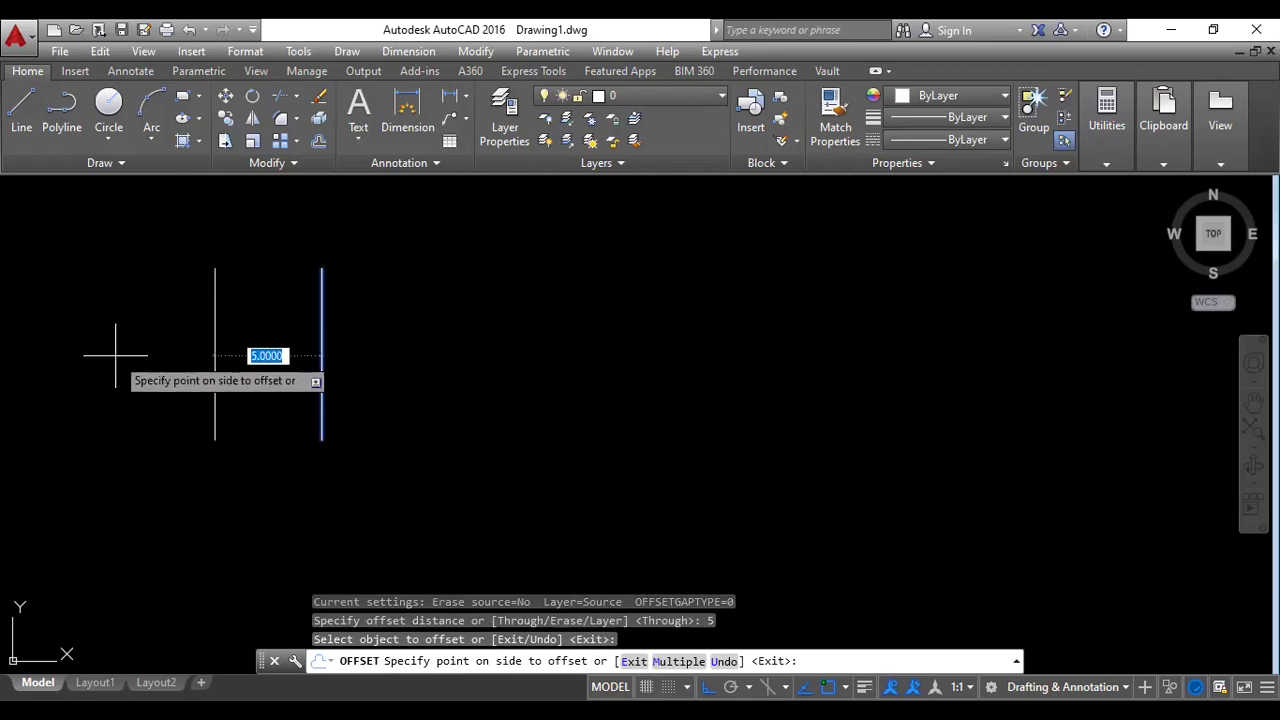
pyautogui.click(422, 358)
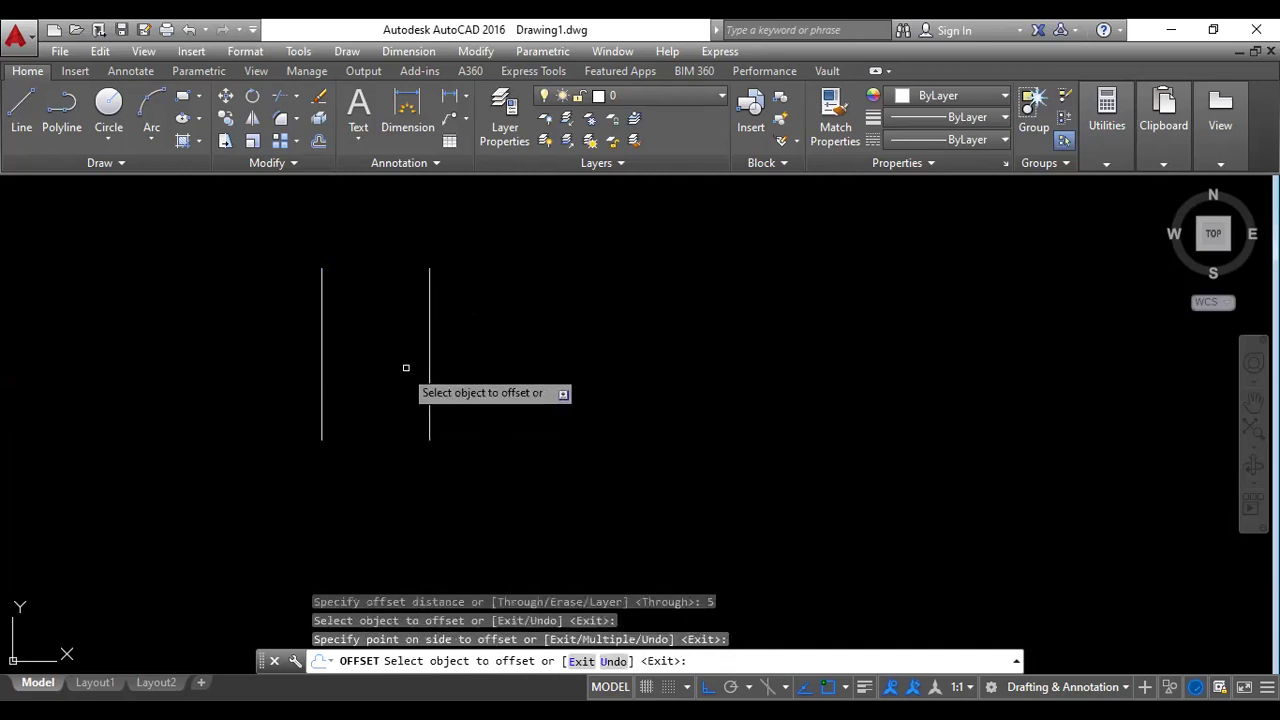
pyautogui.click(428, 356)
pyautogui.click(510, 356)
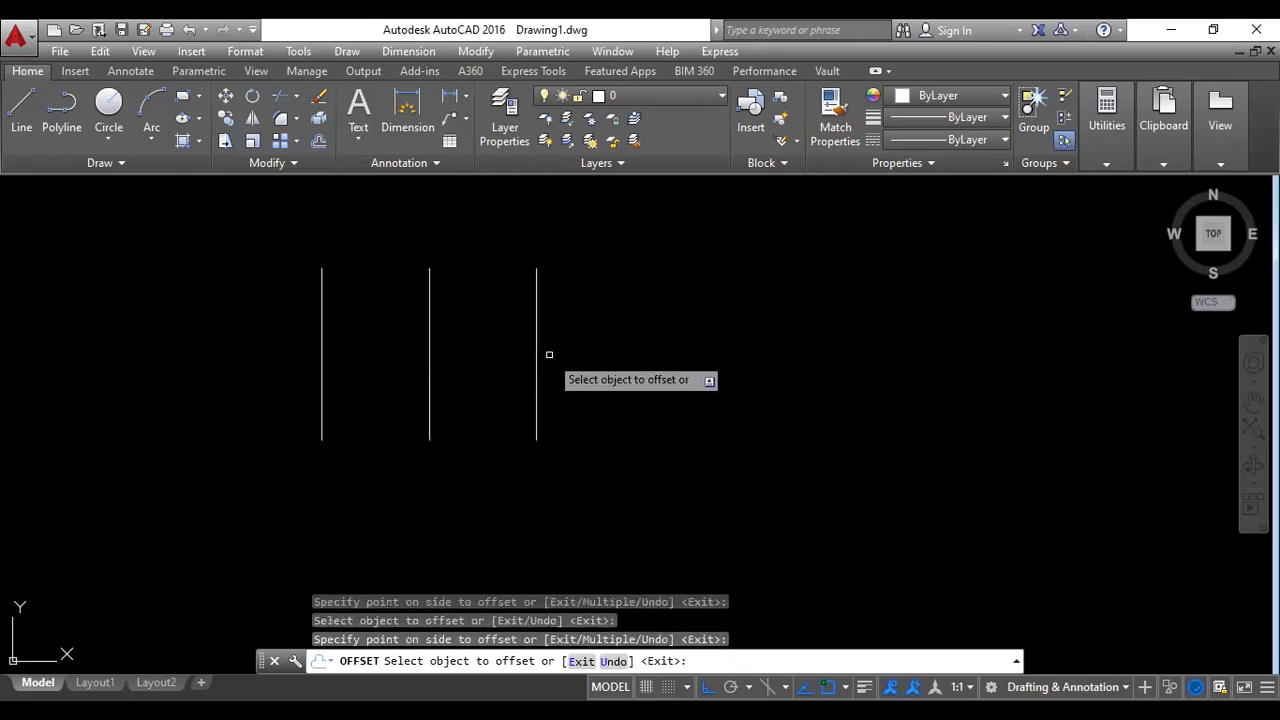
pyautogui.click(537, 354)
pyautogui.click(643, 354)
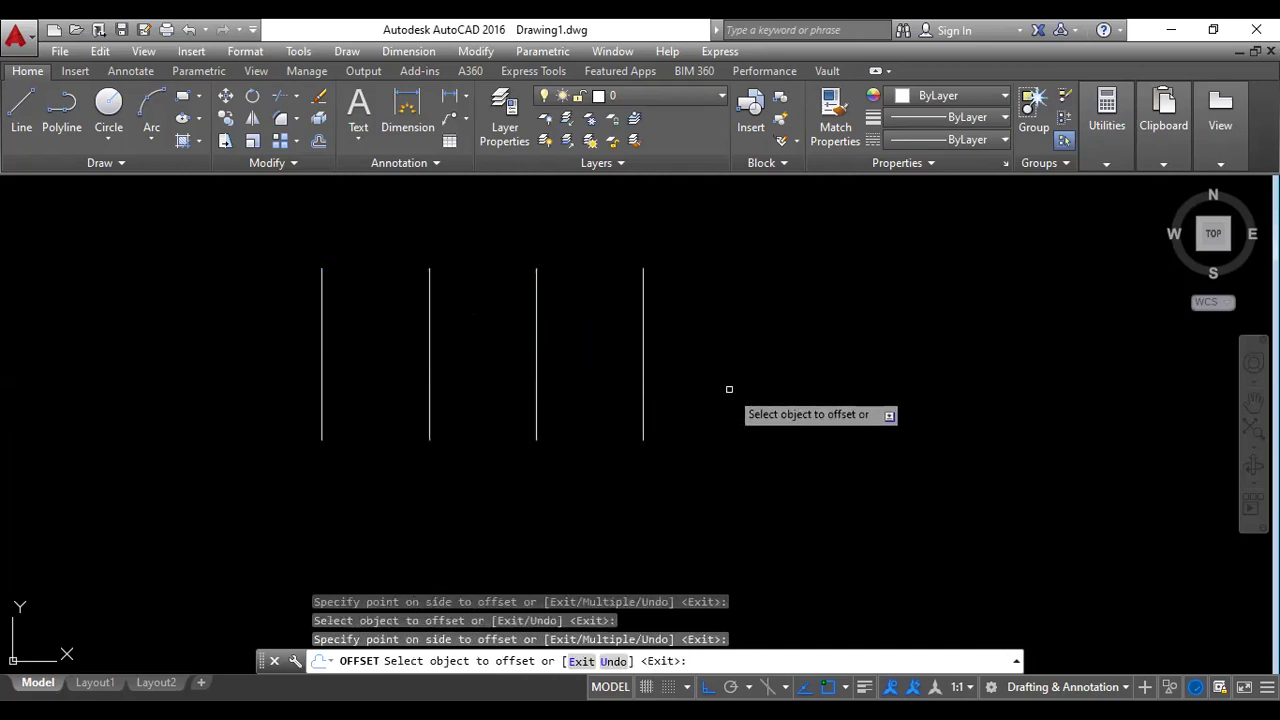
pyautogui.press('Escape')
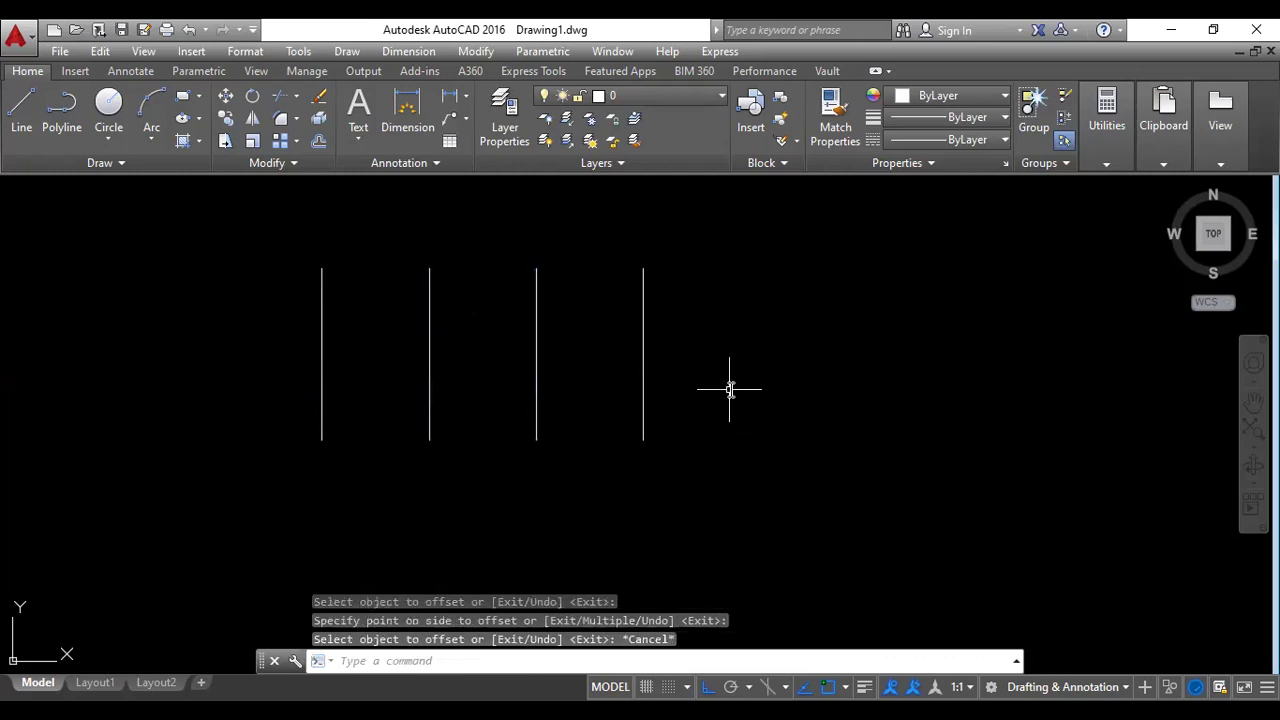
# Offset the three rightmost vertical lines 2.5 units to the left, placing a line midway in each gap.
pyautogui.press('Return')
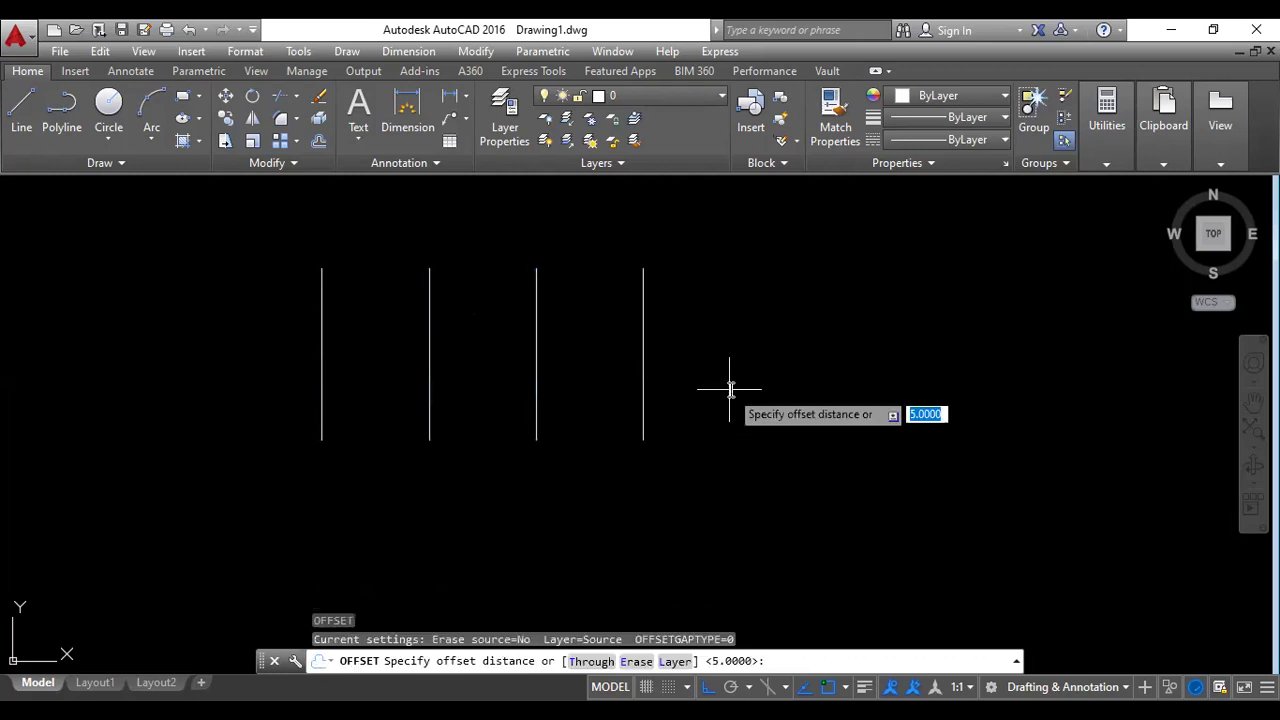
pyautogui.write('2.5')
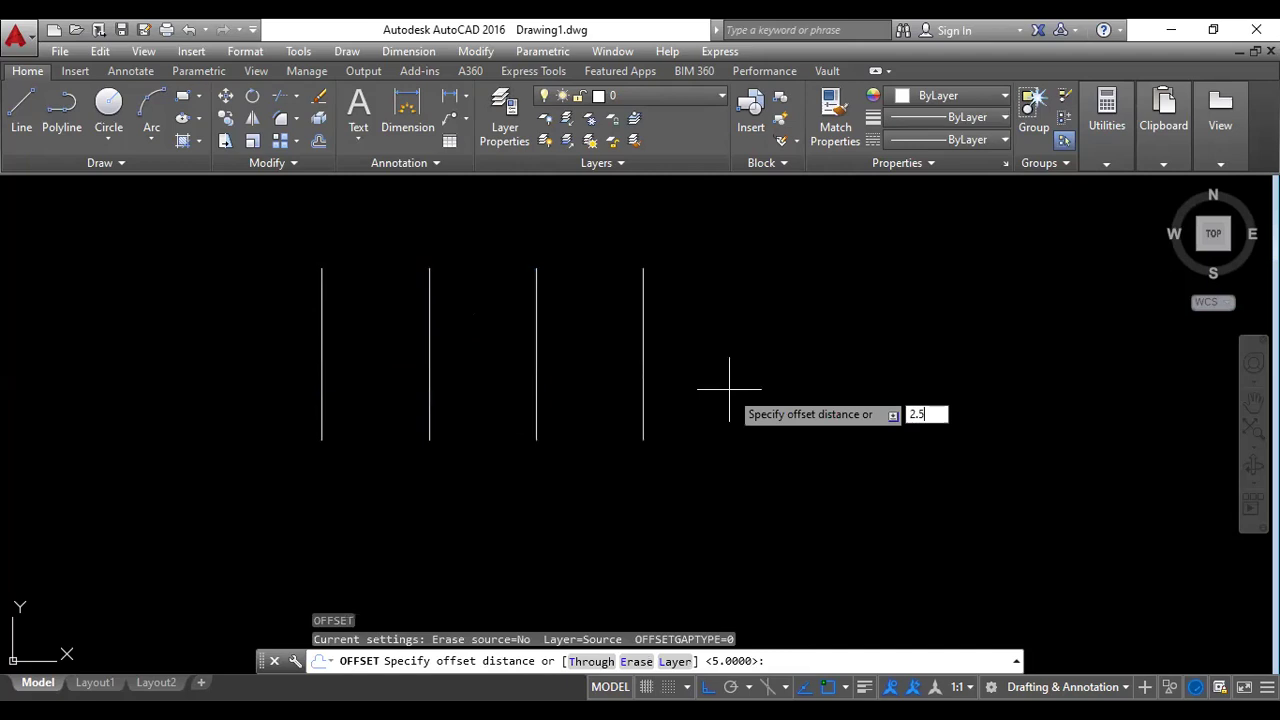
pyautogui.press('Return')
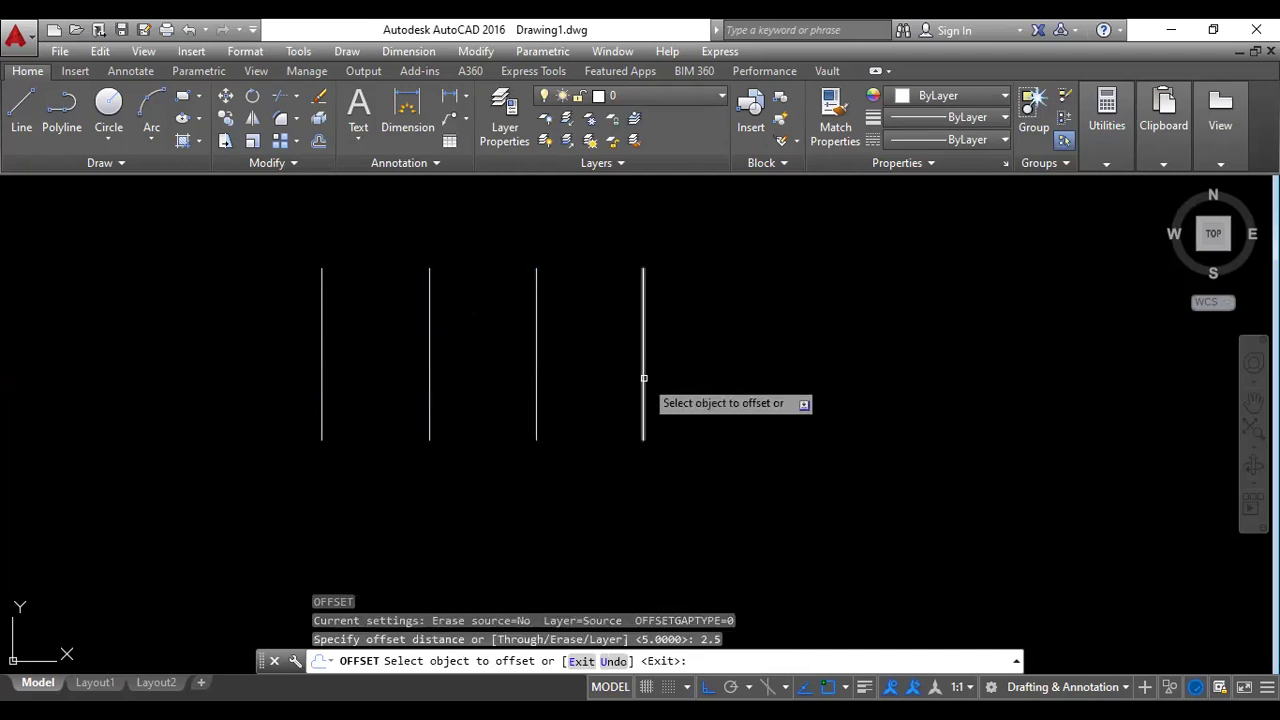
pyautogui.click(643, 378)
pyautogui.click(594, 388)
pyautogui.click(537, 388)
pyautogui.click(490, 375)
pyautogui.click(430, 371)
pyautogui.click(388, 375)
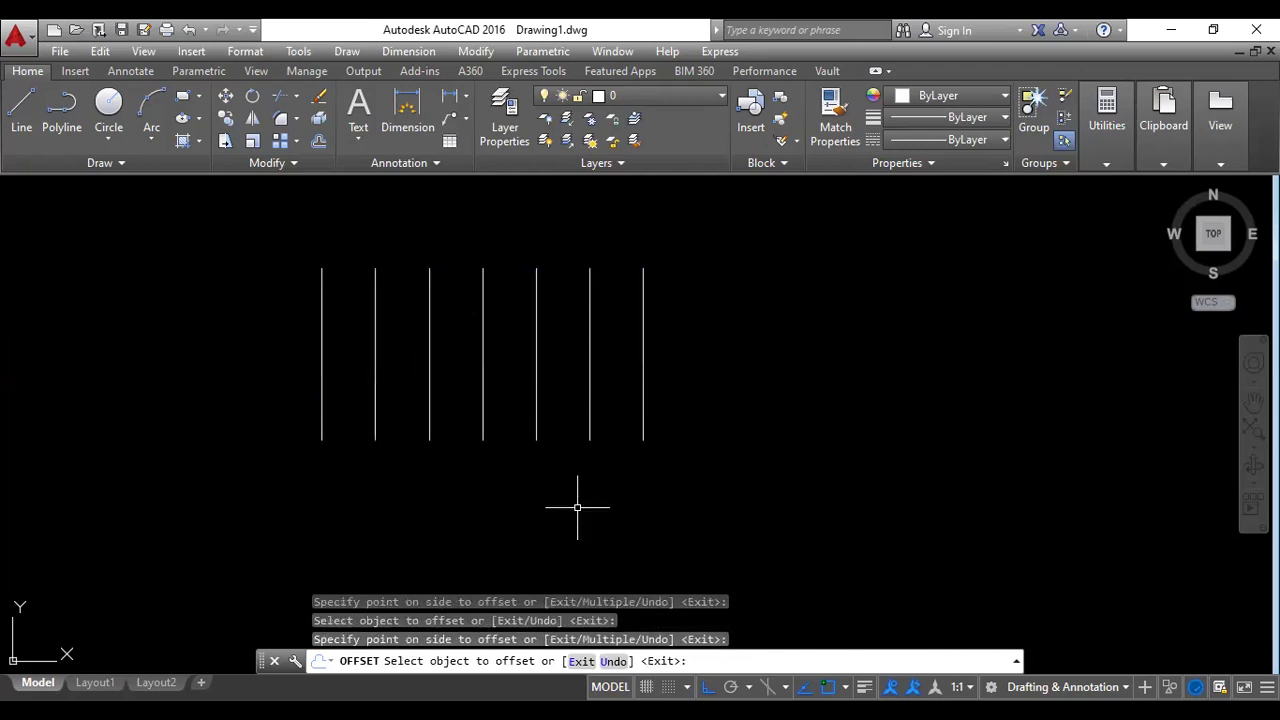
pyautogui.press('Escape')
# Draw a single horizontal line to the right of the vertical lines with the Line command.
pyautogui.click(21, 108)
pyautogui.click(689, 361)
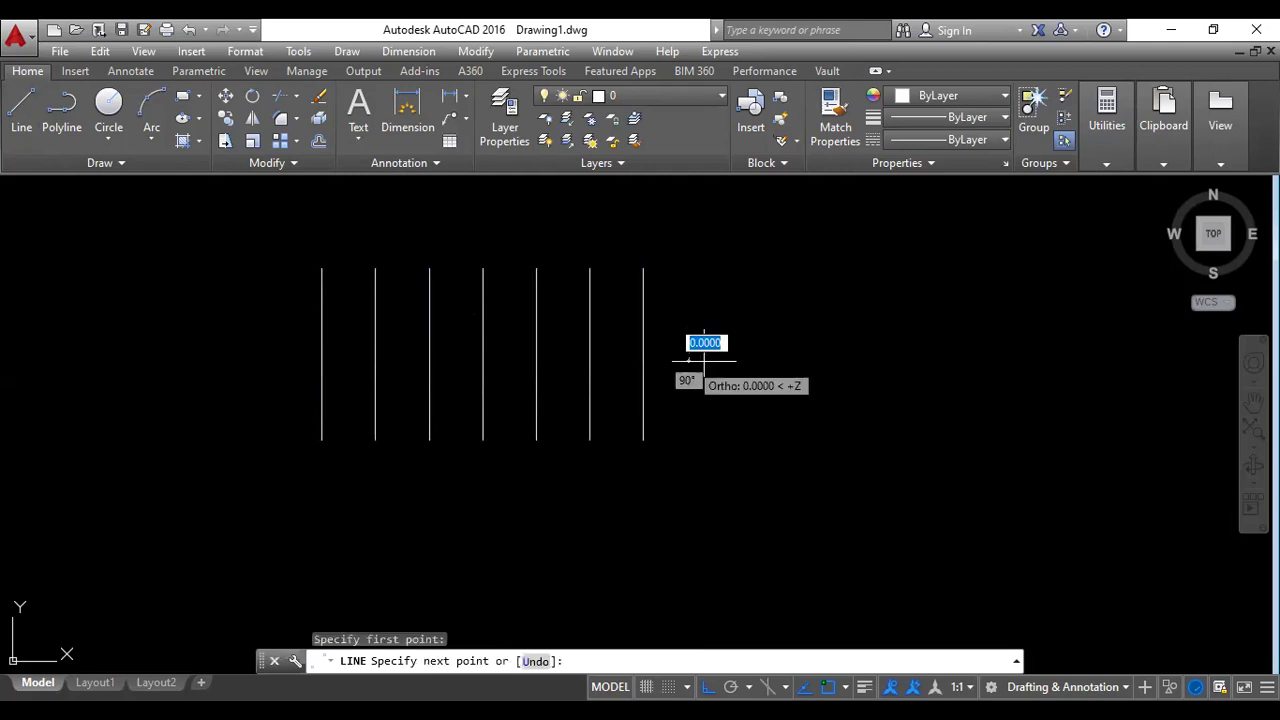
pyautogui.click(928, 361)
pyautogui.press('Escape')
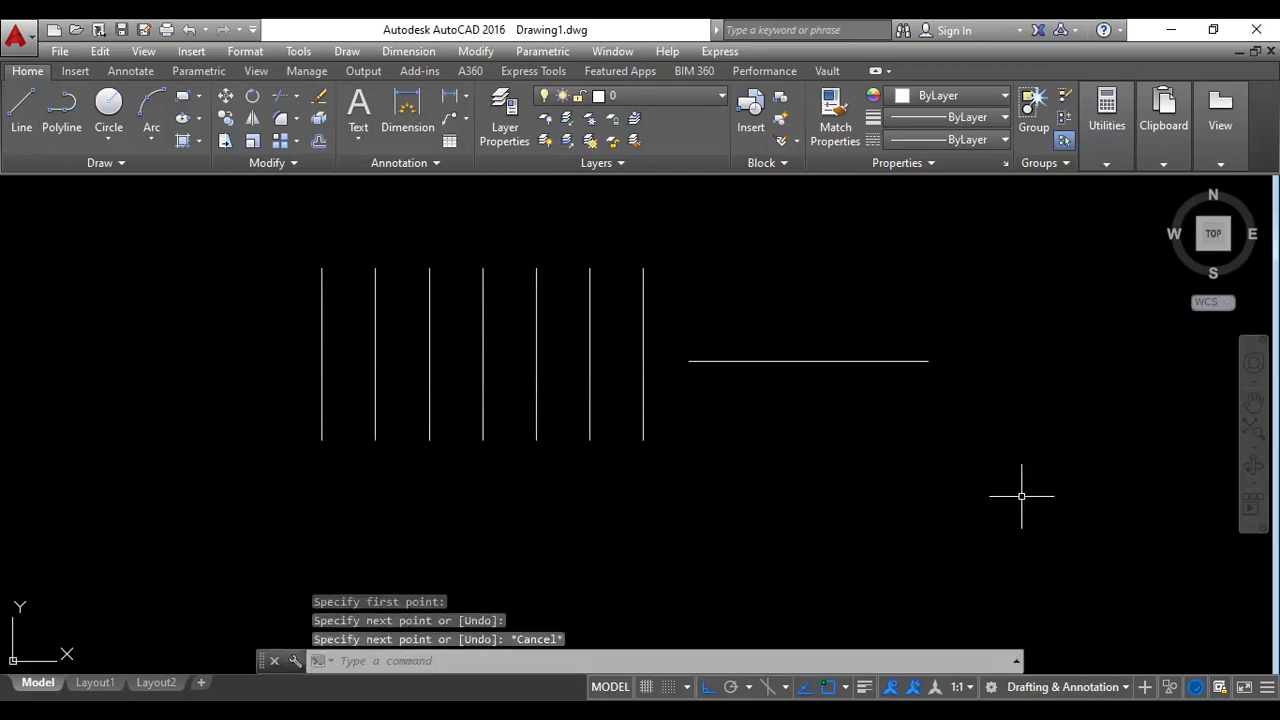
# Offset the horizontal line 2.5 units upward.
pyautogui.write('o')
pyautogui.press('Return')
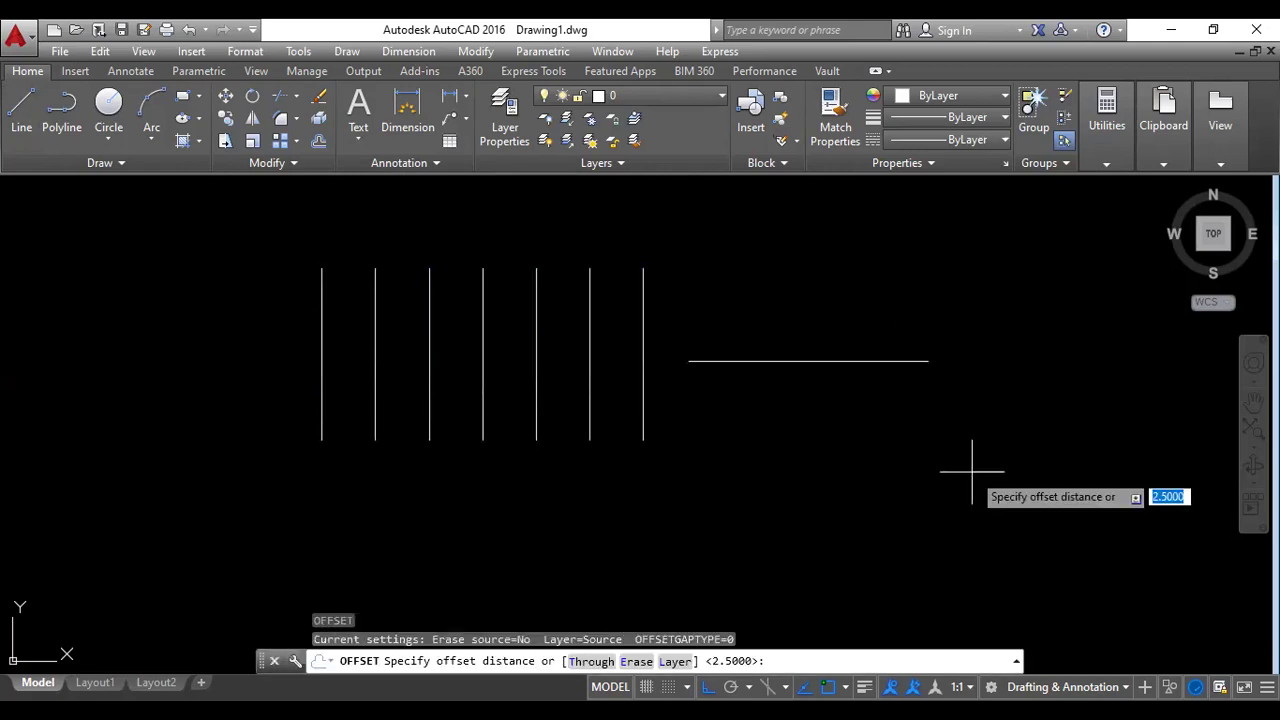
pyautogui.write('2.5')
pyautogui.press('Return')
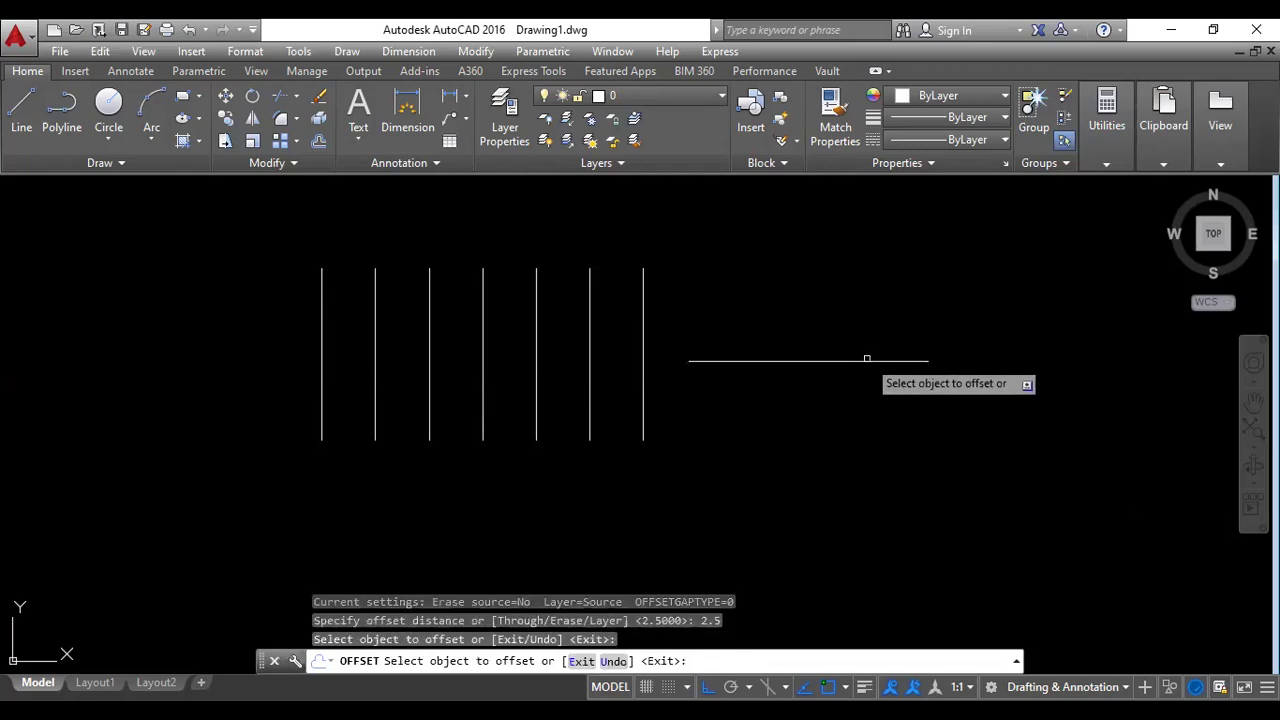
pyautogui.click(867, 360)
pyautogui.click(881, 303)
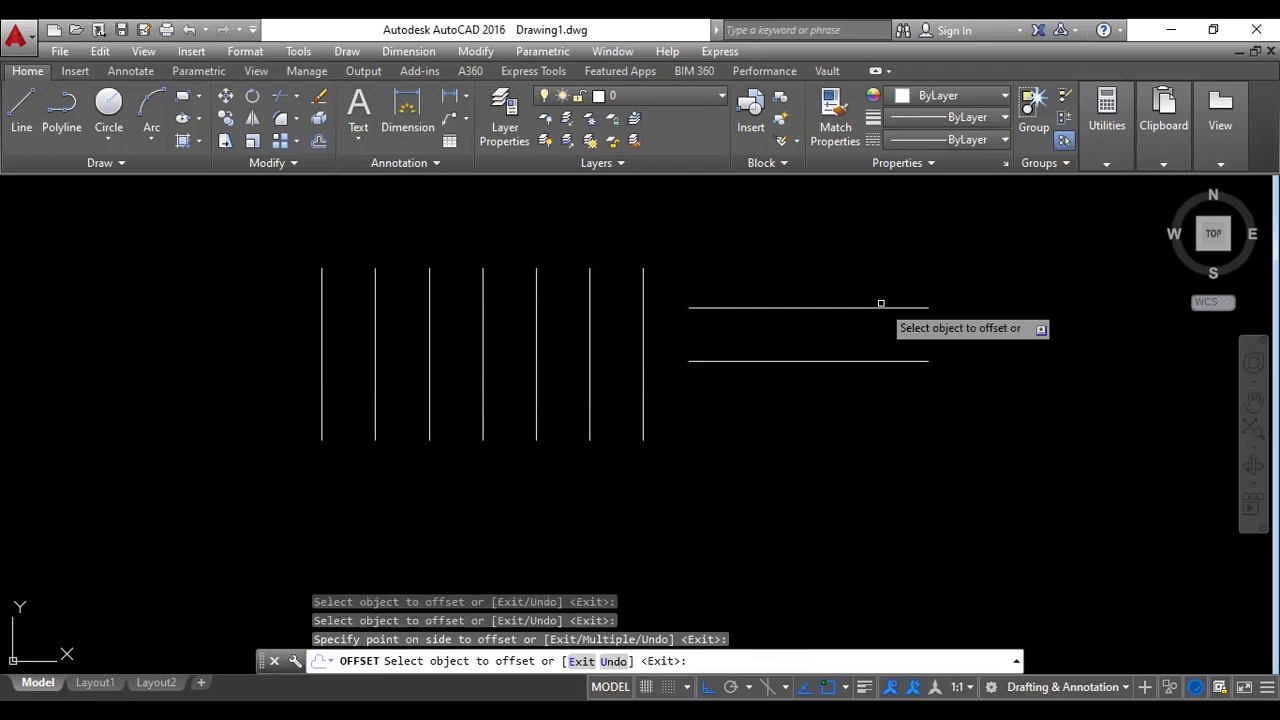
# Add three more horizontal lines below the original by offsetting downward at the same 2.5-unit distance, each from the lowest line.
pyautogui.click(849, 361)
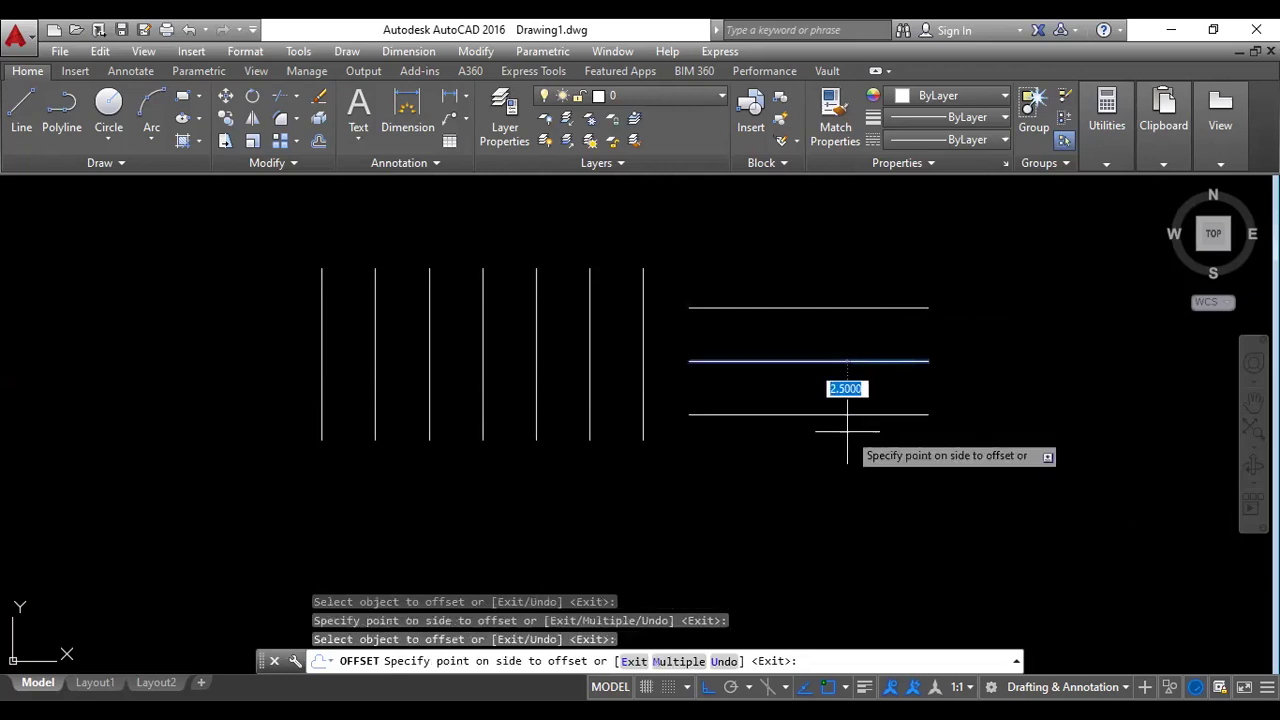
pyautogui.click(847, 432)
pyautogui.click(843, 414)
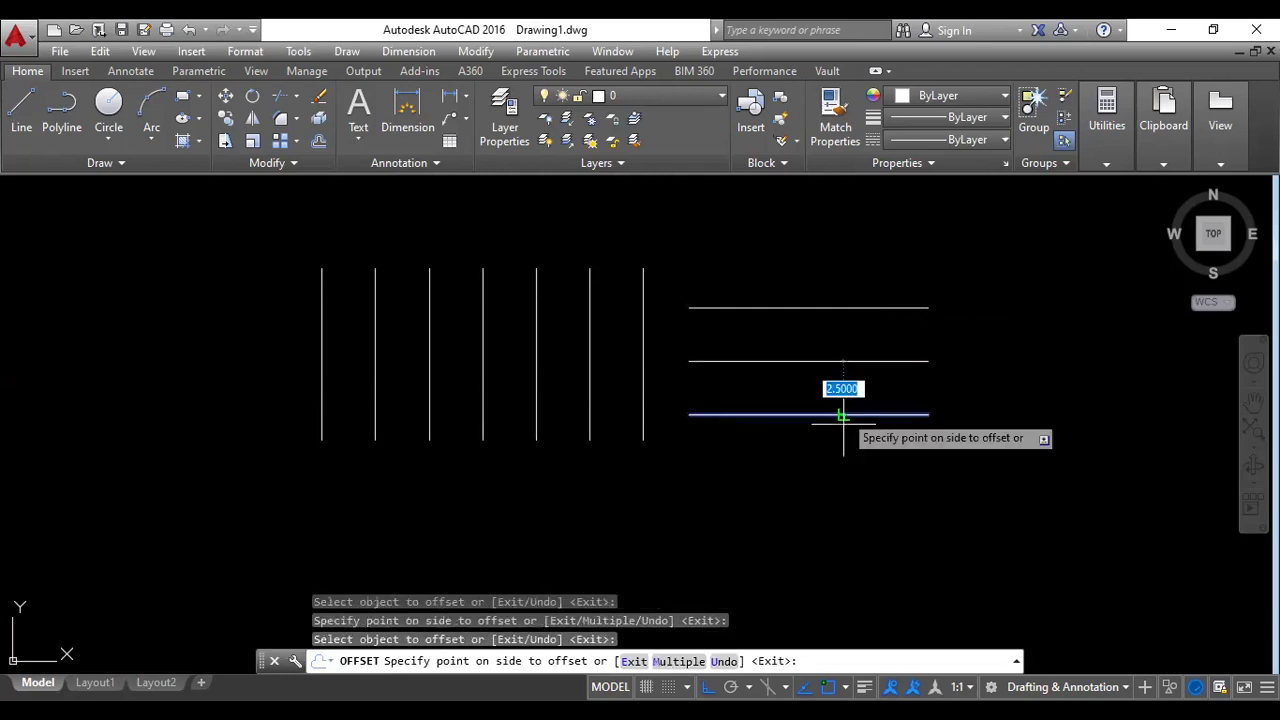
pyautogui.click(840, 460)
pyautogui.click(813, 466)
pyautogui.click(808, 508)
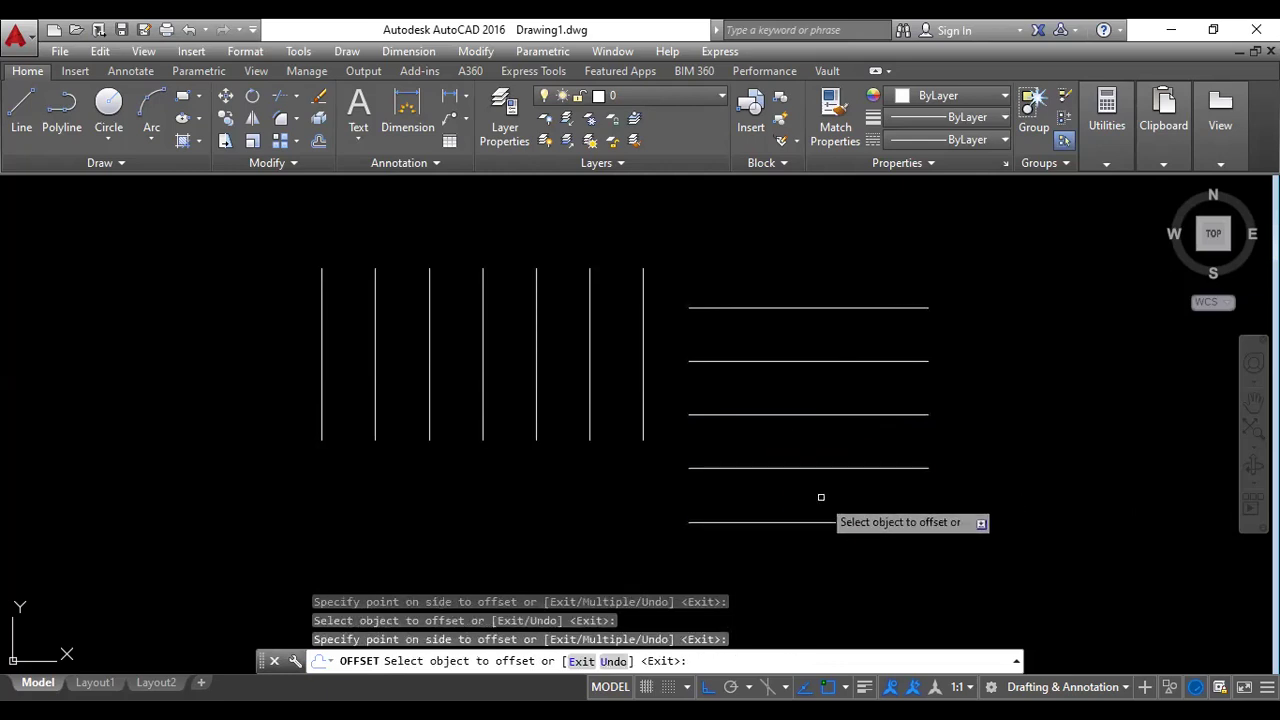
pyautogui.press('Escape')
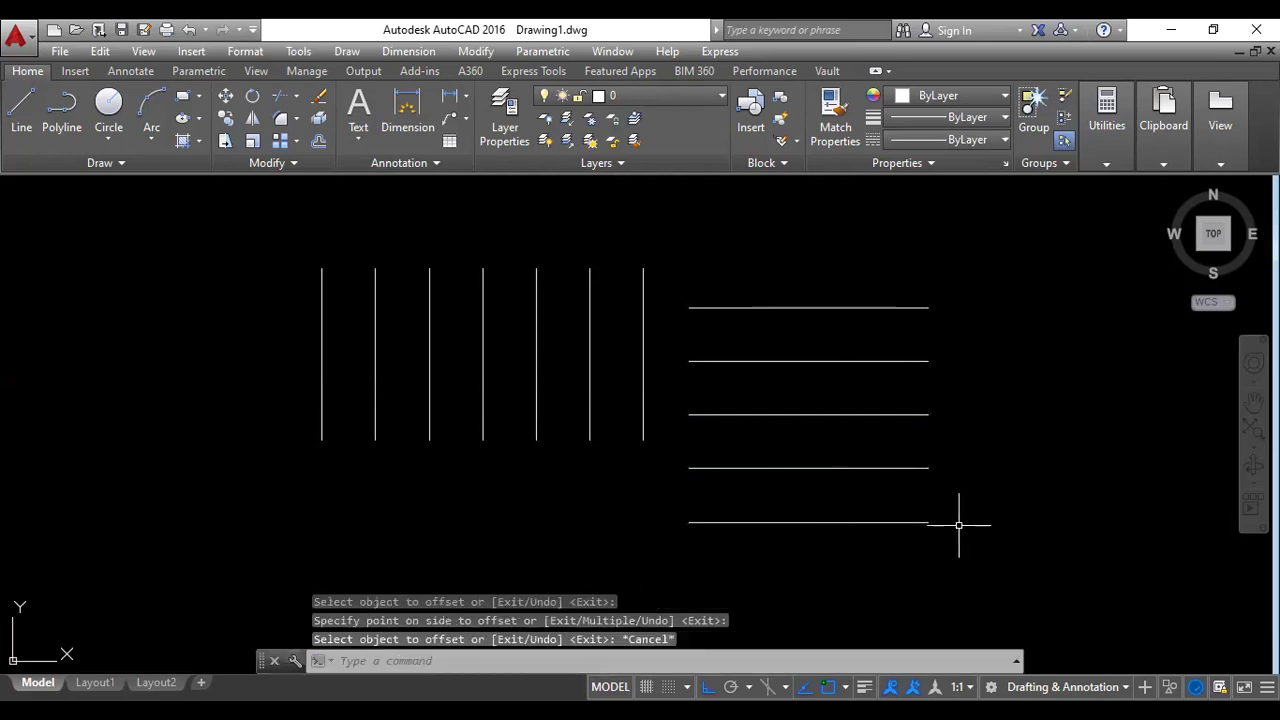
# Draw a circle by centre and radius to the left of the vertical lines.
pyautogui.click(108, 103)
pyautogui.click(152, 362)
pyautogui.click(172, 468)
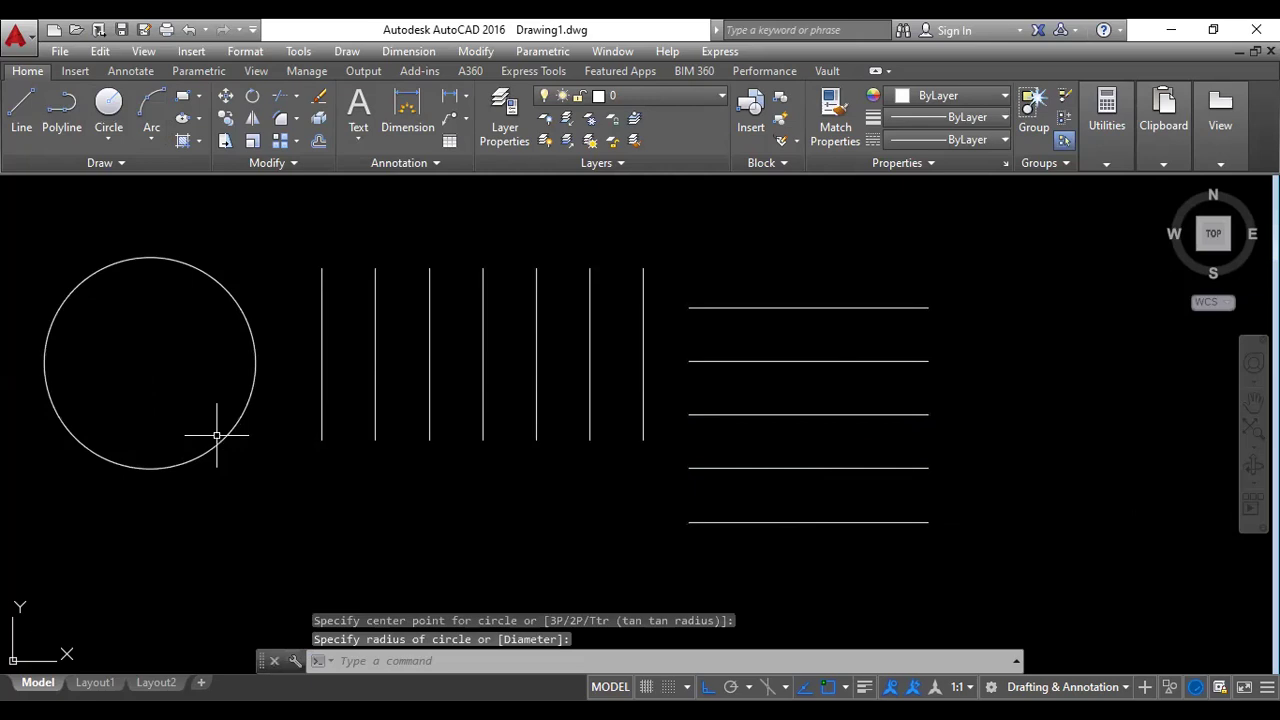
pyautogui.write('o')
pyautogui.press('Return')
pyautogui.write('1')
pyautogui.press('Return')
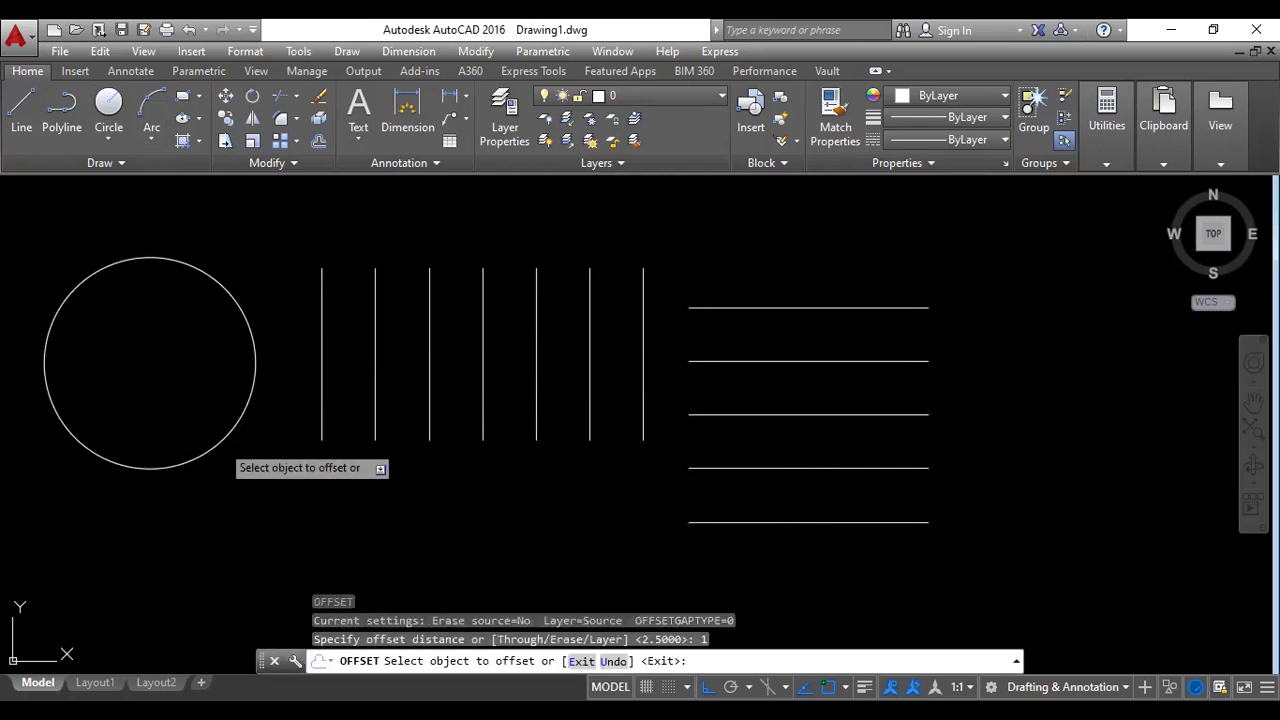
pyautogui.click(219, 444)
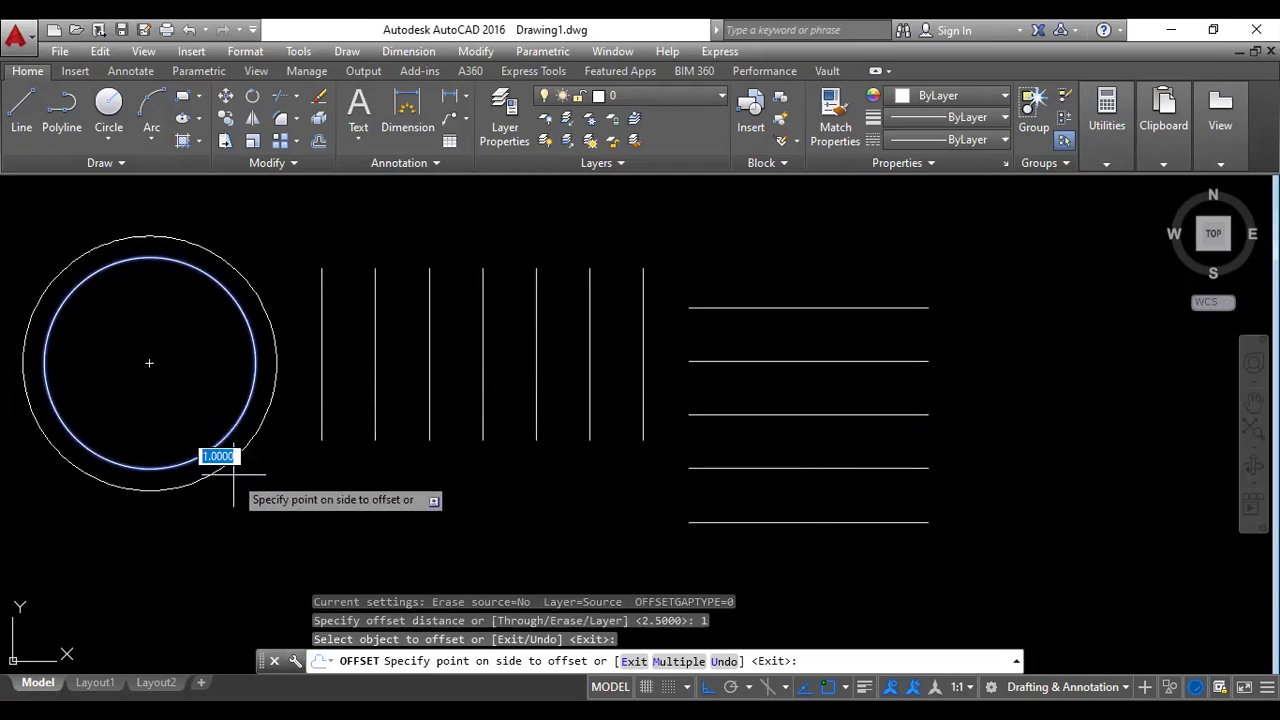
pyautogui.press('Escape')
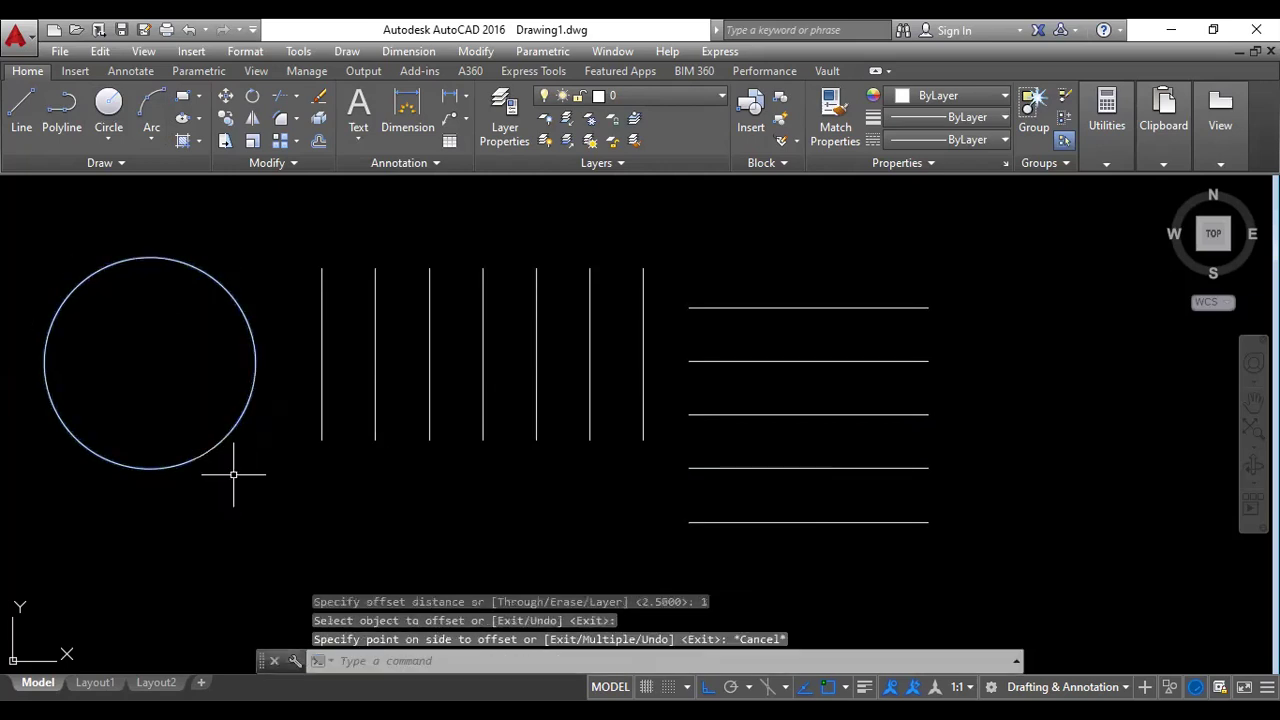
# Draw a small rectangle below the circle by picking two opposite corners.
pyautogui.click(182, 99)
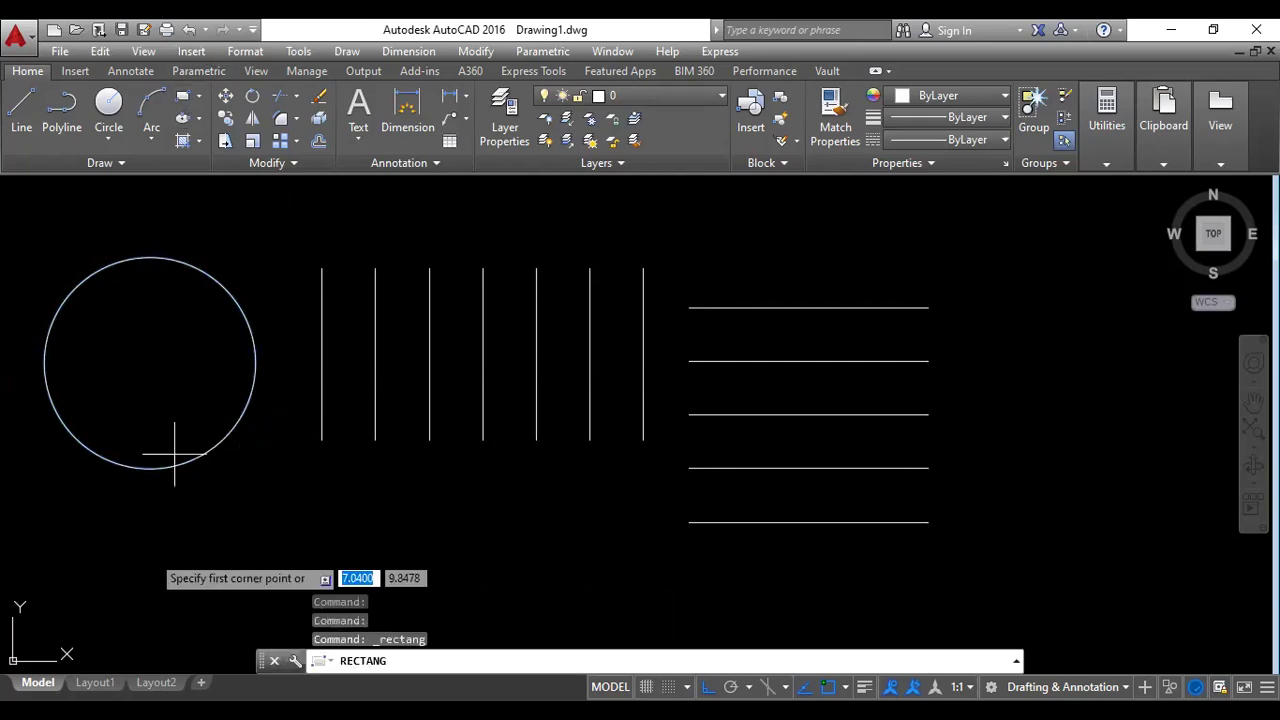
pyautogui.click(130, 525)
pyautogui.click(281, 607)
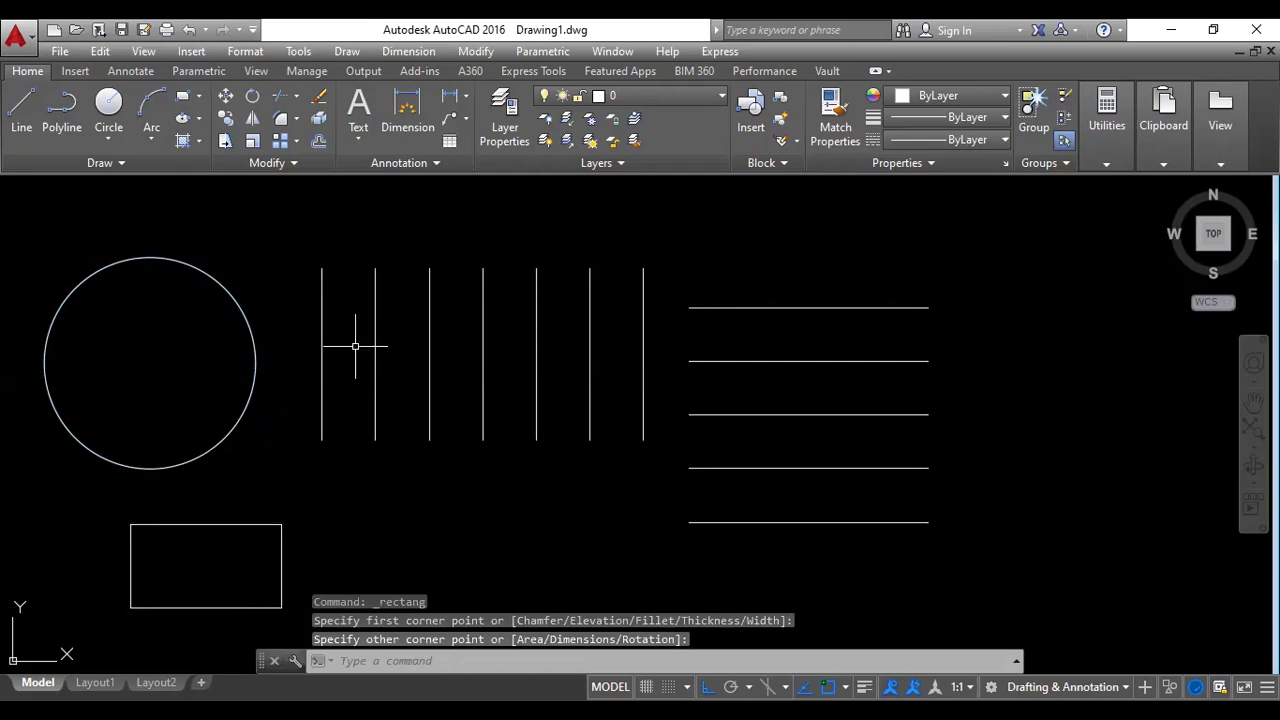
pyautogui.write('o')
pyautogui.press('Return')
pyautogui.write('1')
pyautogui.press('Return')
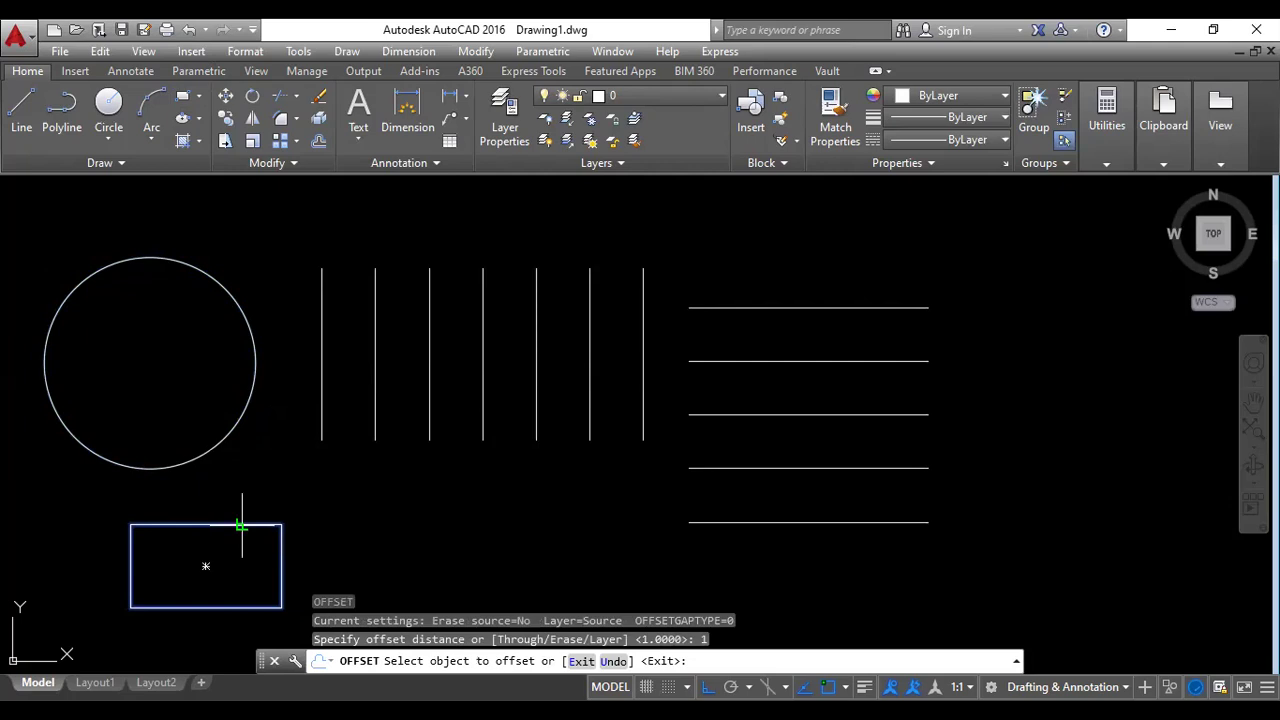
pyautogui.click(242, 525)
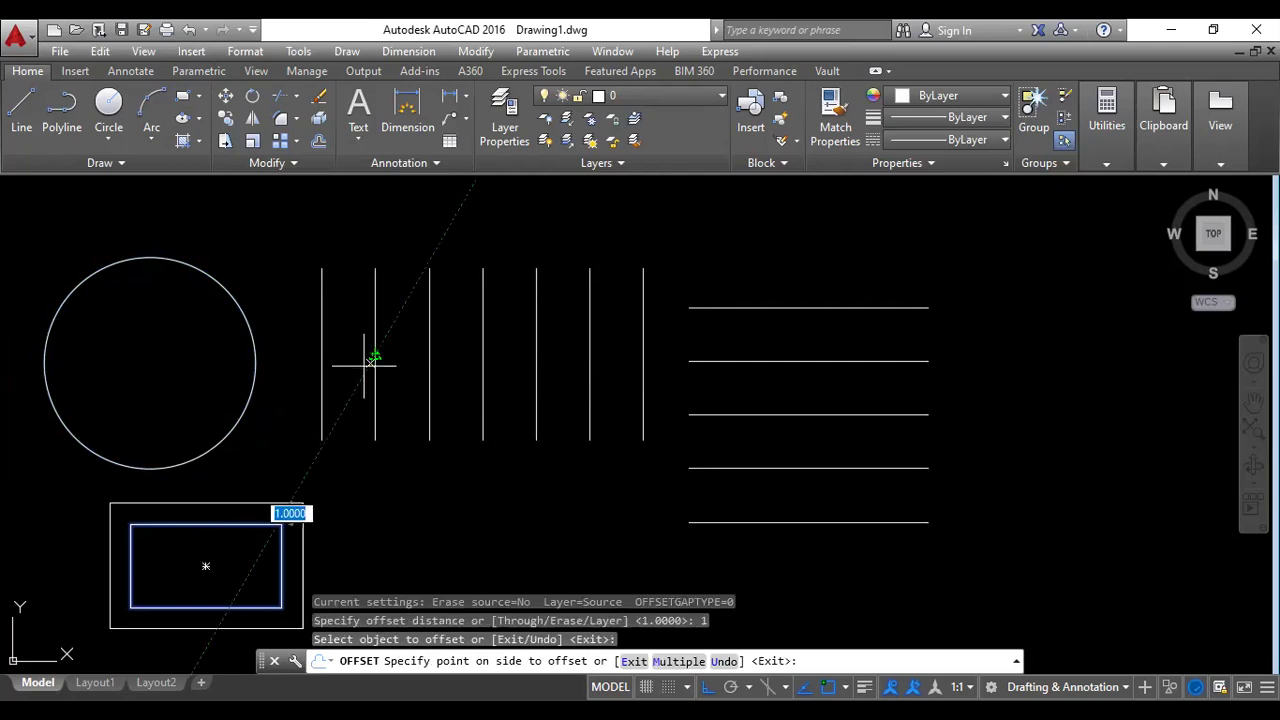
pyautogui.press('Escape')
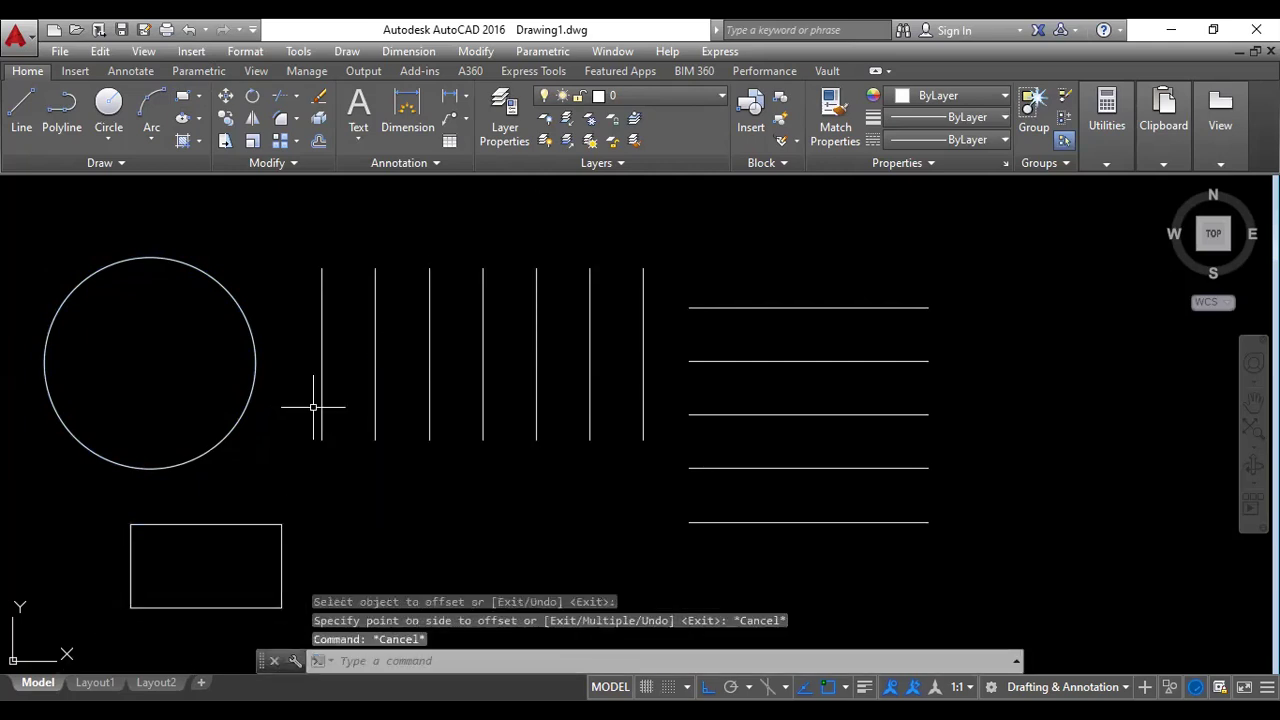
# Erase the circle, the rectangle and all the vertical and horizontal lines from the drawing.
pyautogui.click(1095, 580)
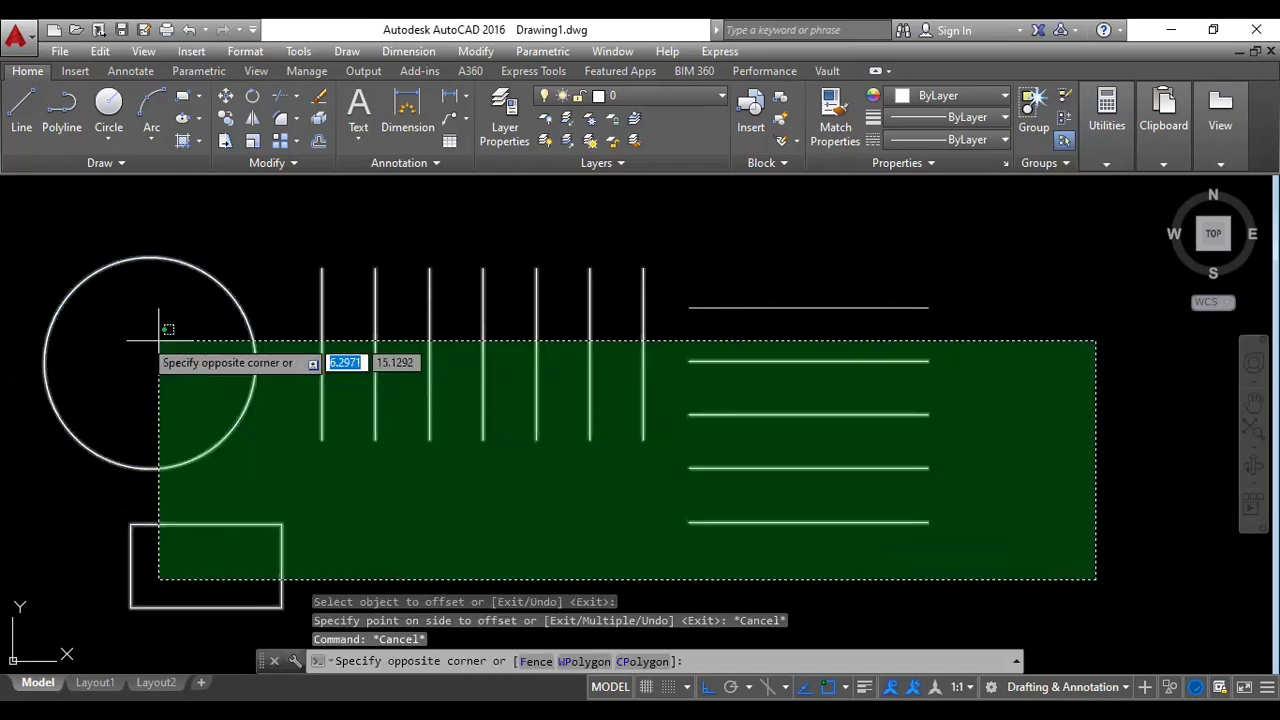
pyautogui.click(84, 288)
pyautogui.press('Delete')
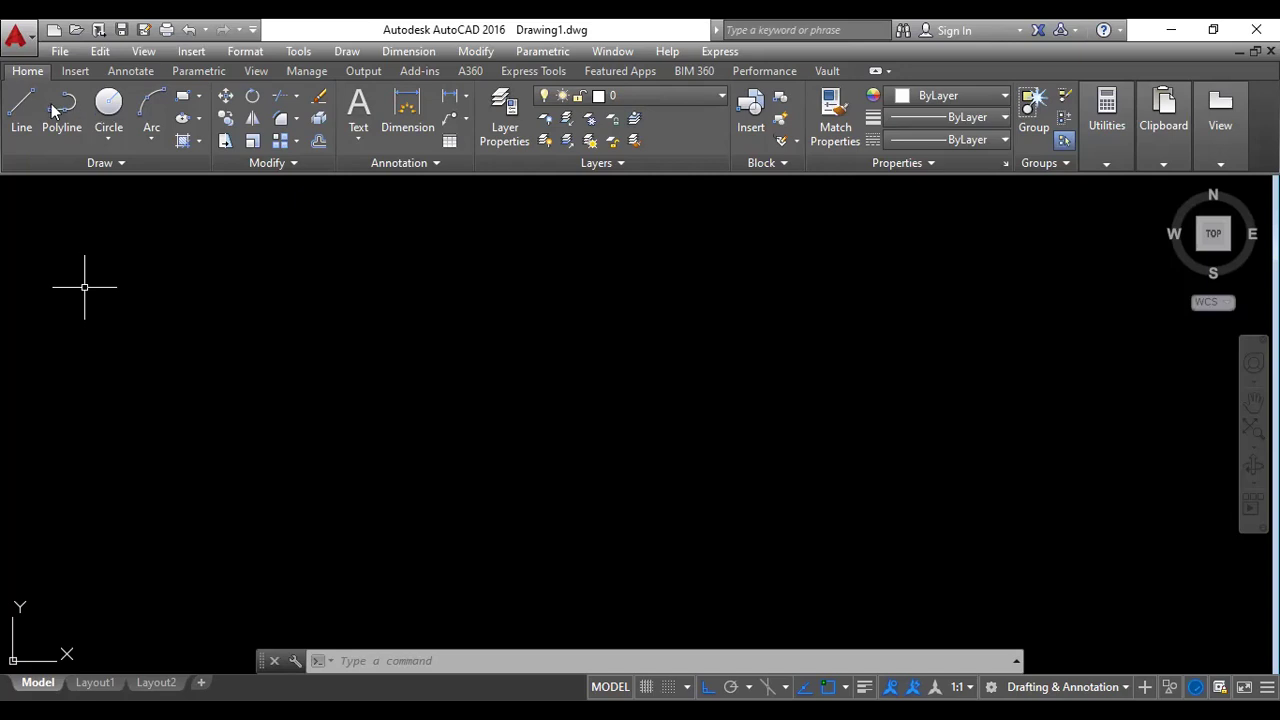
# Draw a horizontal line 100 units long to the right with the Line command.
pyautogui.click(21, 110)
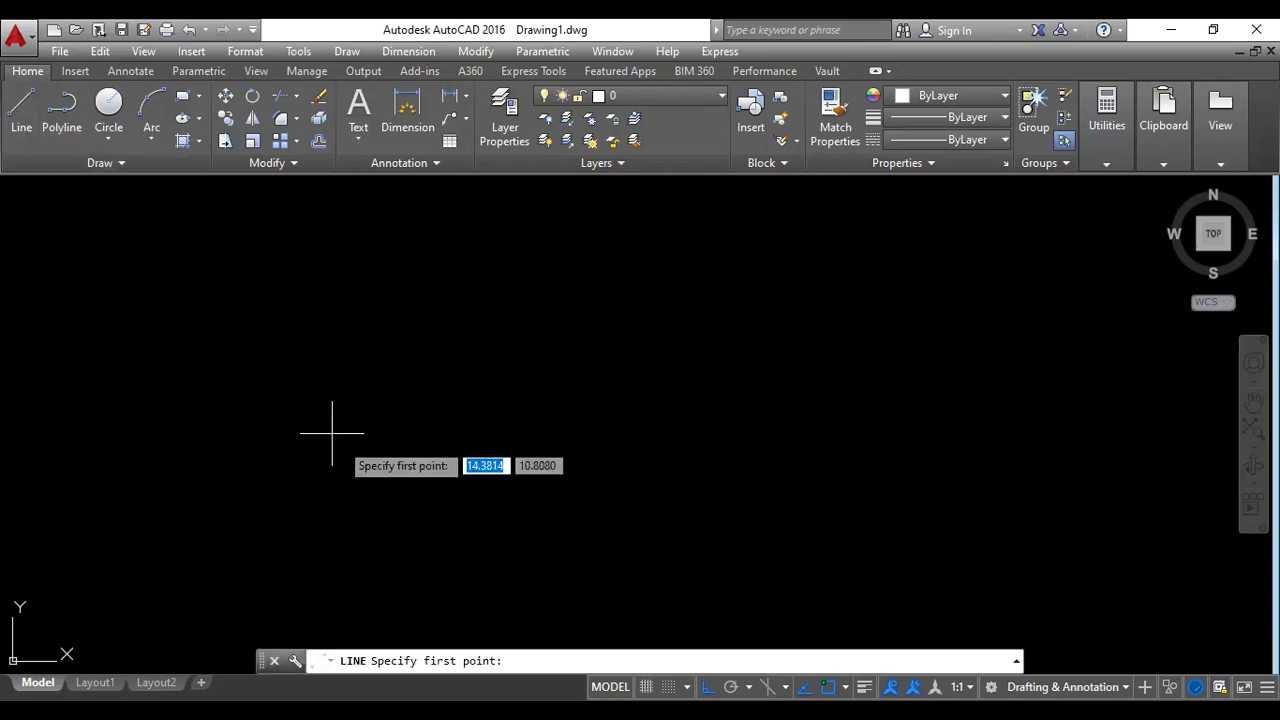
pyautogui.click(408, 489)
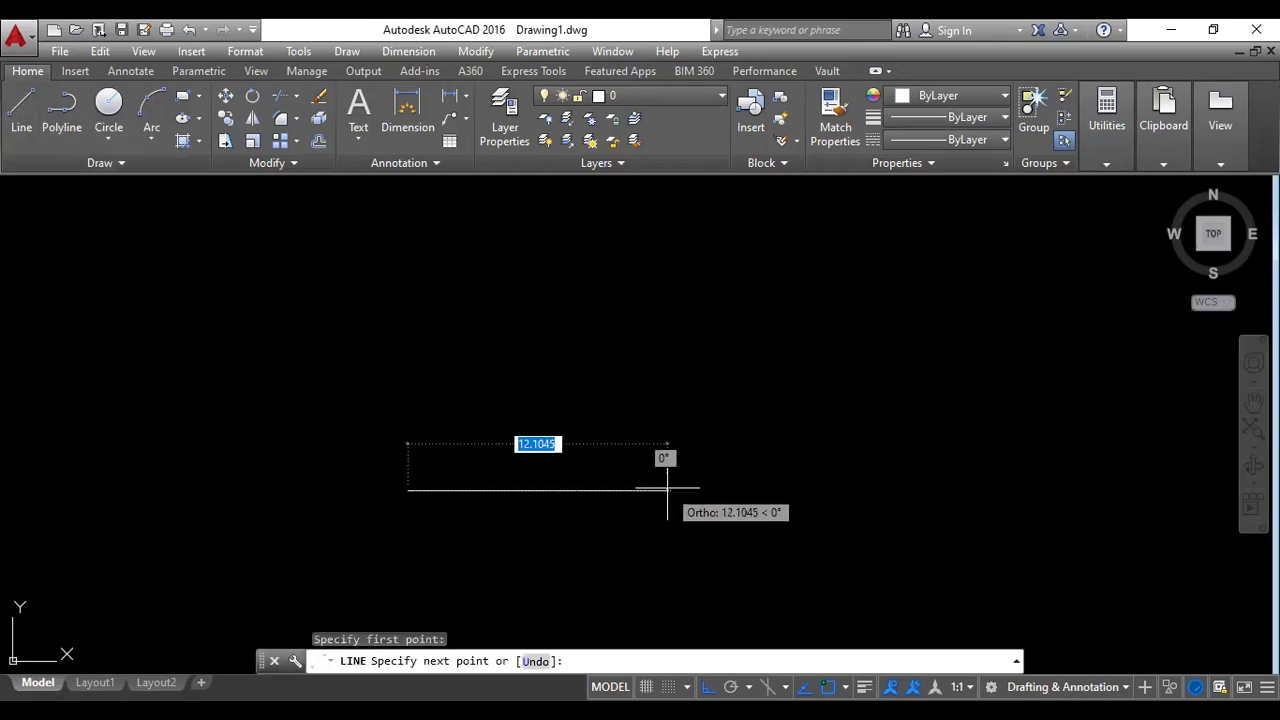
pyautogui.write('100')
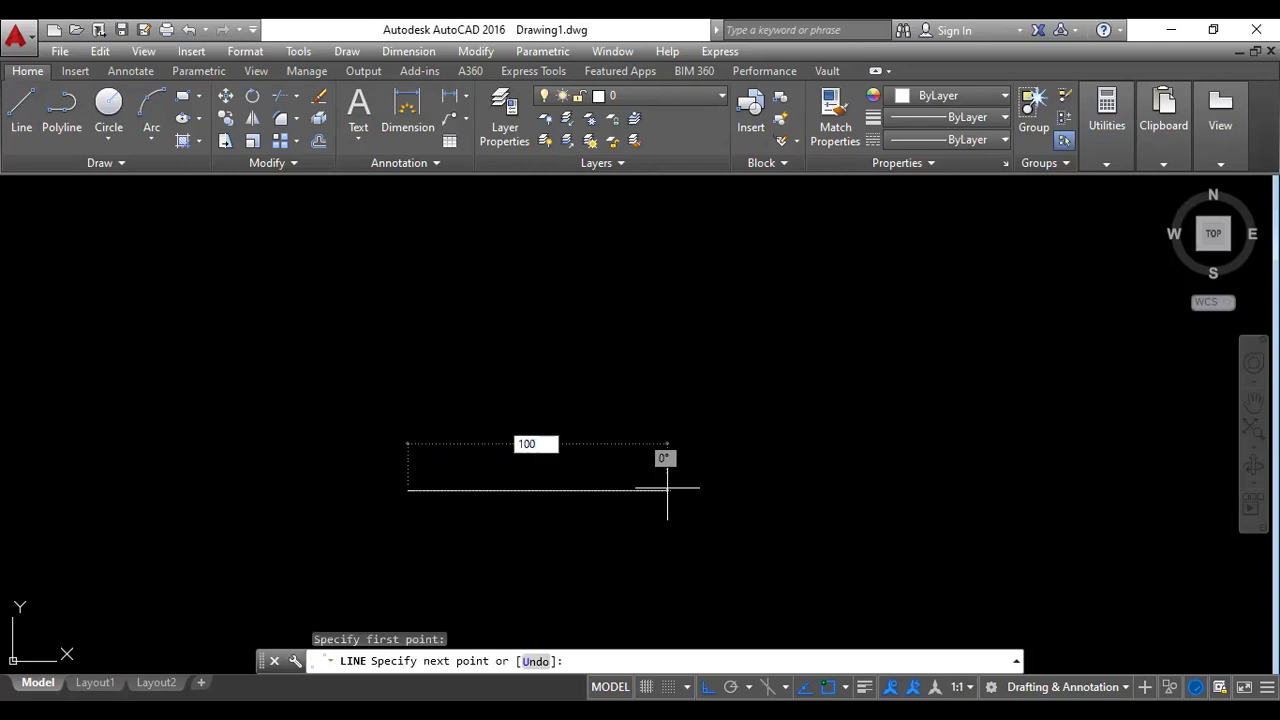
pyautogui.press('Return')
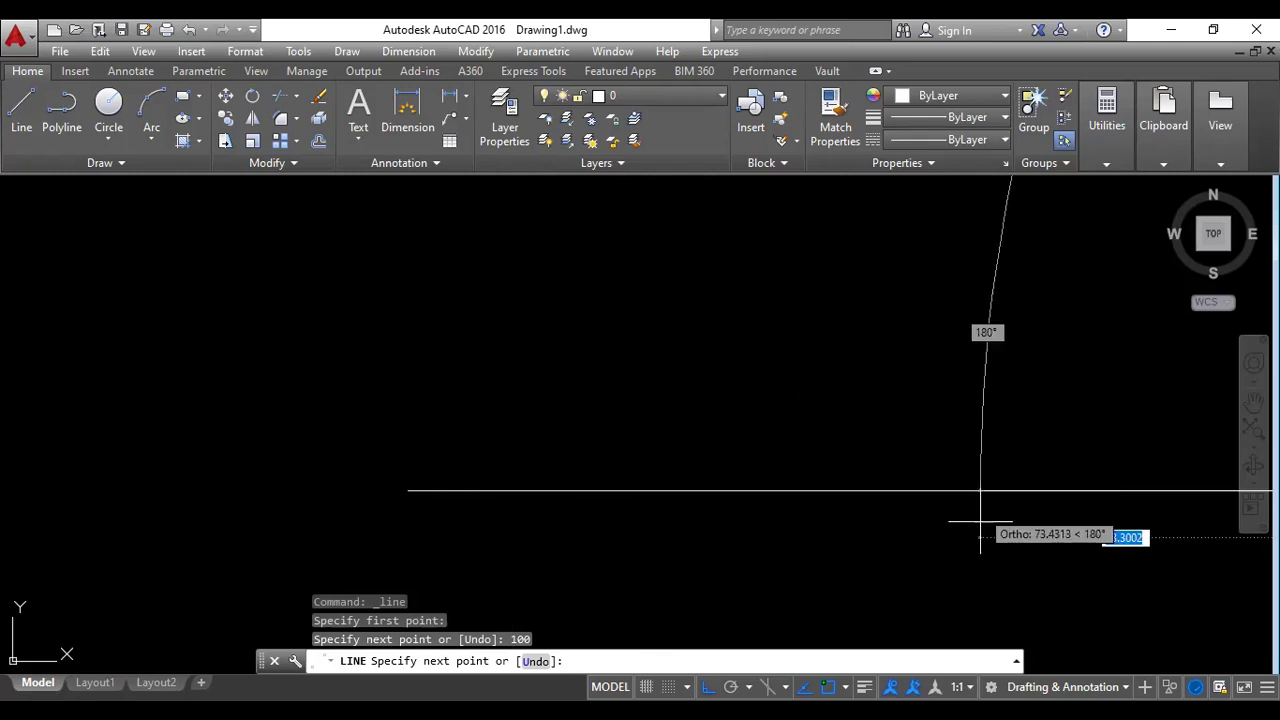
# Continue from the horizontal line's right end with a vertical segment 60 units upward, and end the Line command.
pyautogui.scroll(-4, 875, 549)
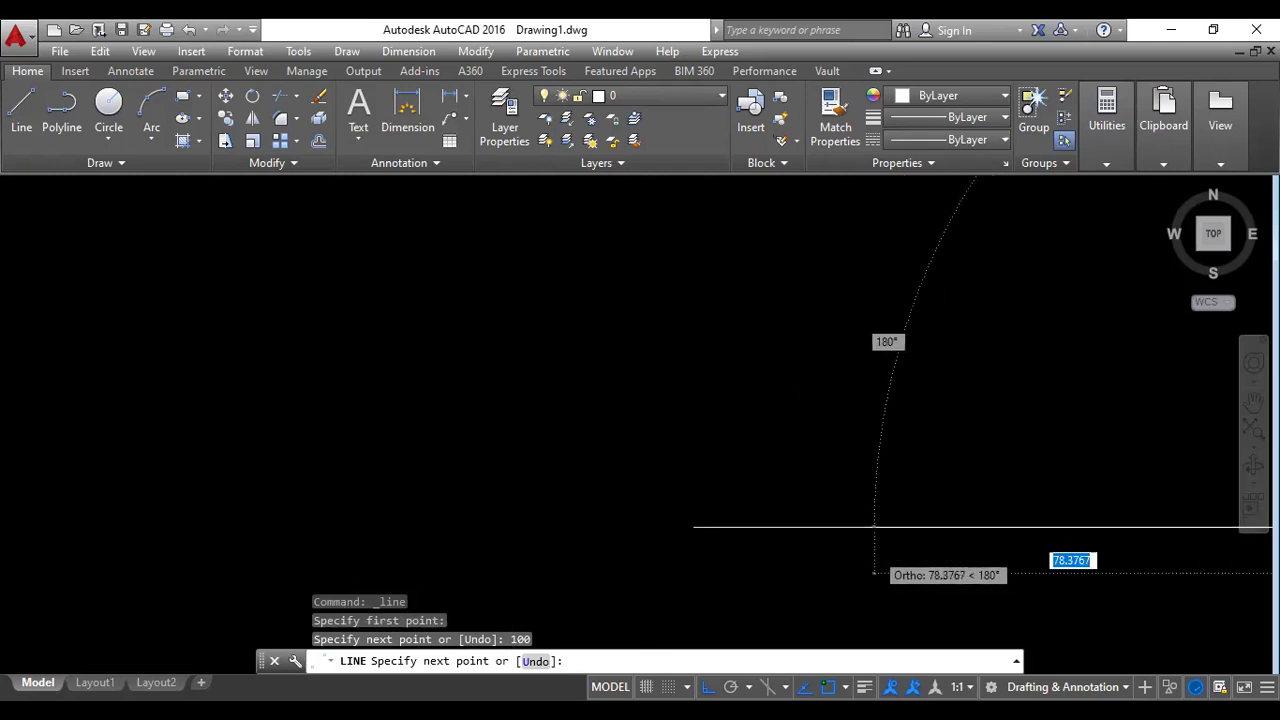
pyautogui.moveTo(894, 543)
pyautogui.mouseDown(button='middle')
pyautogui.moveTo(646, 517)
pyautogui.moveTo(365, 521)
pyautogui.mouseUp(button='middle')
pyautogui.scroll(-2, 509, 537)
pyautogui.scroll(2, 506, 542)
pyautogui.scroll(-3, 510, 542)
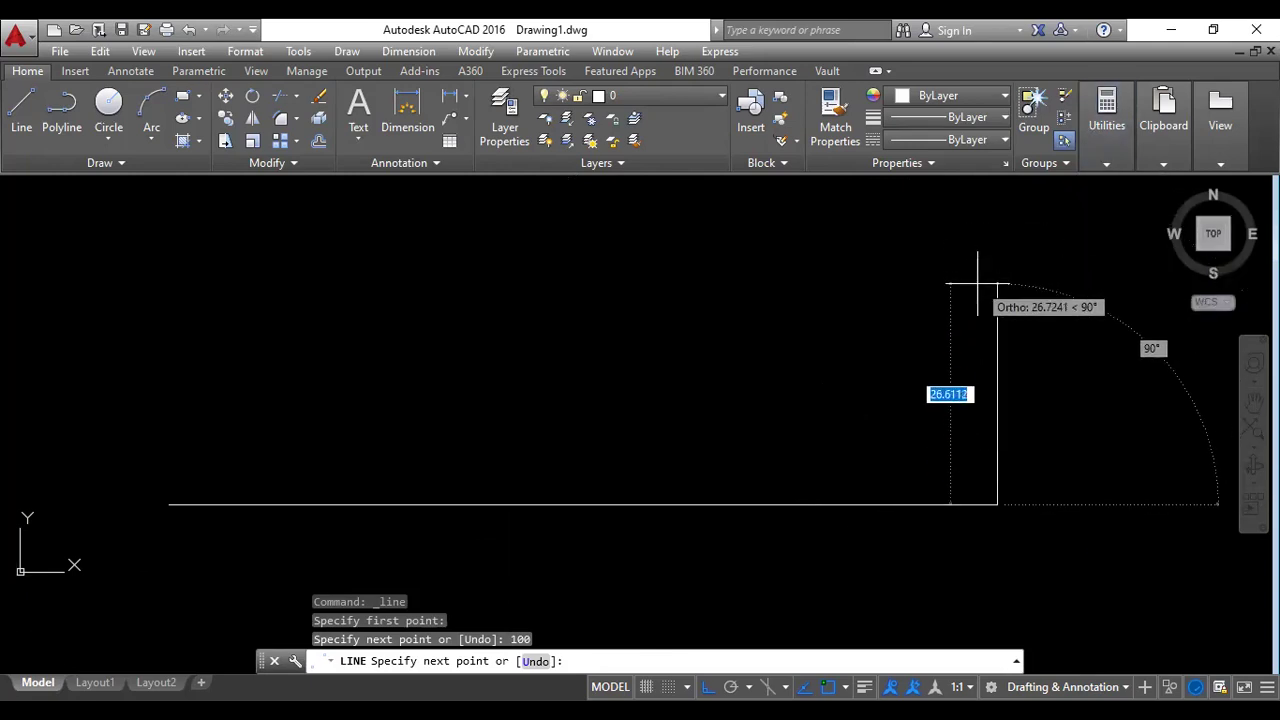
pyautogui.write('60')
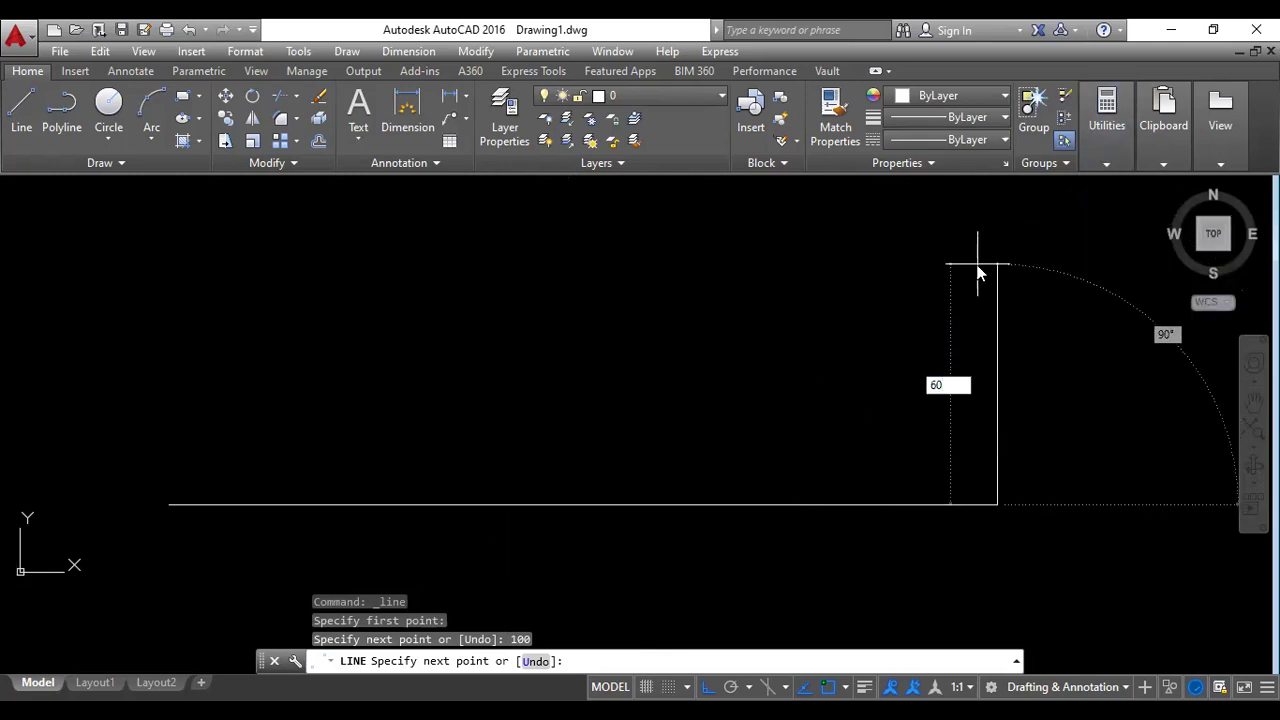
pyautogui.press('Return')
pyautogui.scroll(-1, 930, 431)
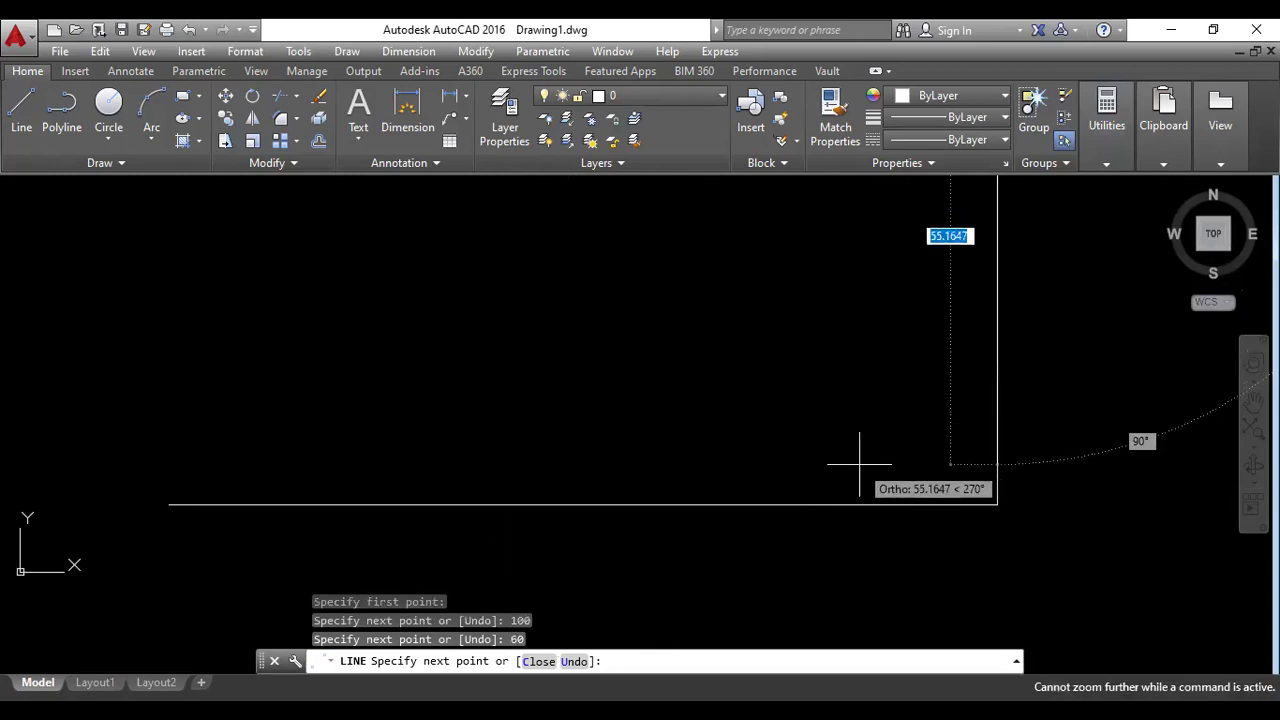
pyautogui.moveTo(773, 449)
pyautogui.mouseDown(button='middle')
pyautogui.moveTo(850, 488)
pyautogui.moveTo(817, 594)
pyautogui.mouseUp(button='middle')
pyautogui.scroll(-1, 829, 491)
pyautogui.moveTo(829, 494)
pyautogui.mouseDown(button='middle')
pyautogui.moveTo(812, 506)
pyautogui.moveTo(849, 531)
pyautogui.mouseUp(button='middle')
pyautogui.press('Escape')
# Offset the 100-unit horizontal line 20 units upward.
pyautogui.scroll(-2, 806, 466)
pyautogui.scroll(5, 738, 436)
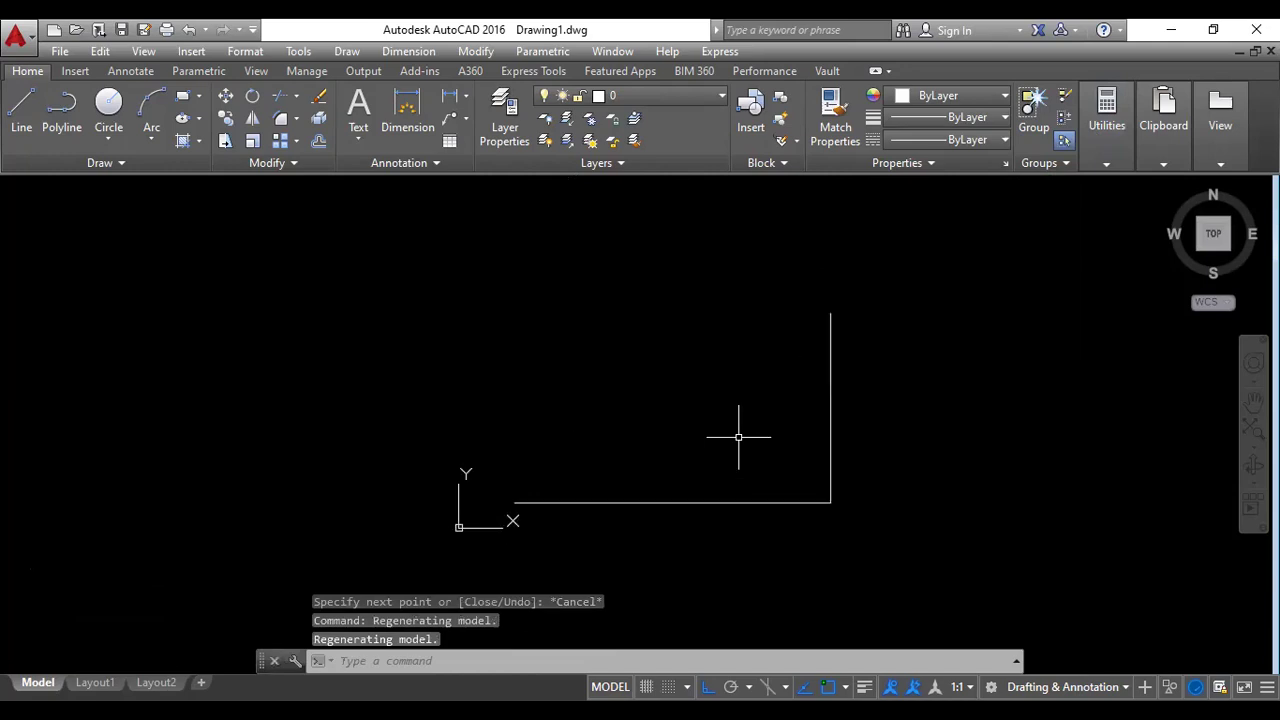
pyautogui.scroll(-3, 738, 436)
pyautogui.scroll(4, 737, 437)
pyautogui.moveTo(716, 448); pyautogui.dragTo(608, 453, button='middle')
pyautogui.moveTo(800, 409); pyautogui.dragTo(791, 403, button='middle')
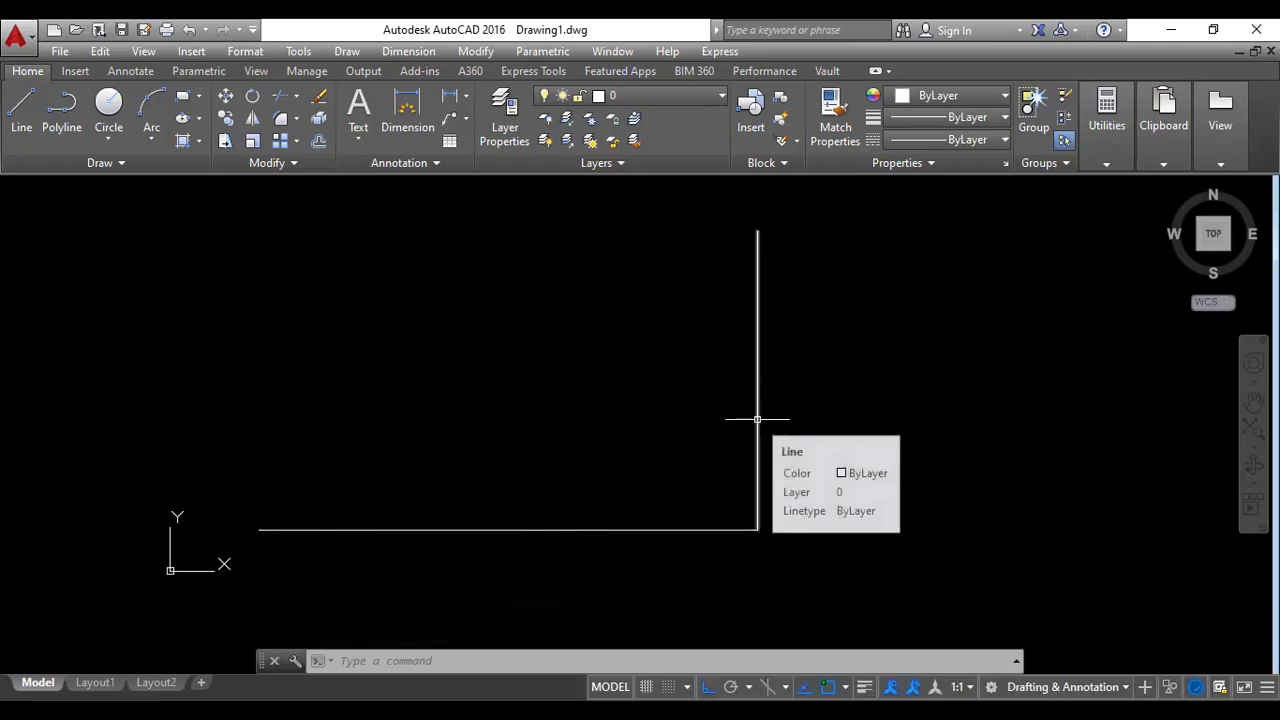
pyautogui.press('Escape')
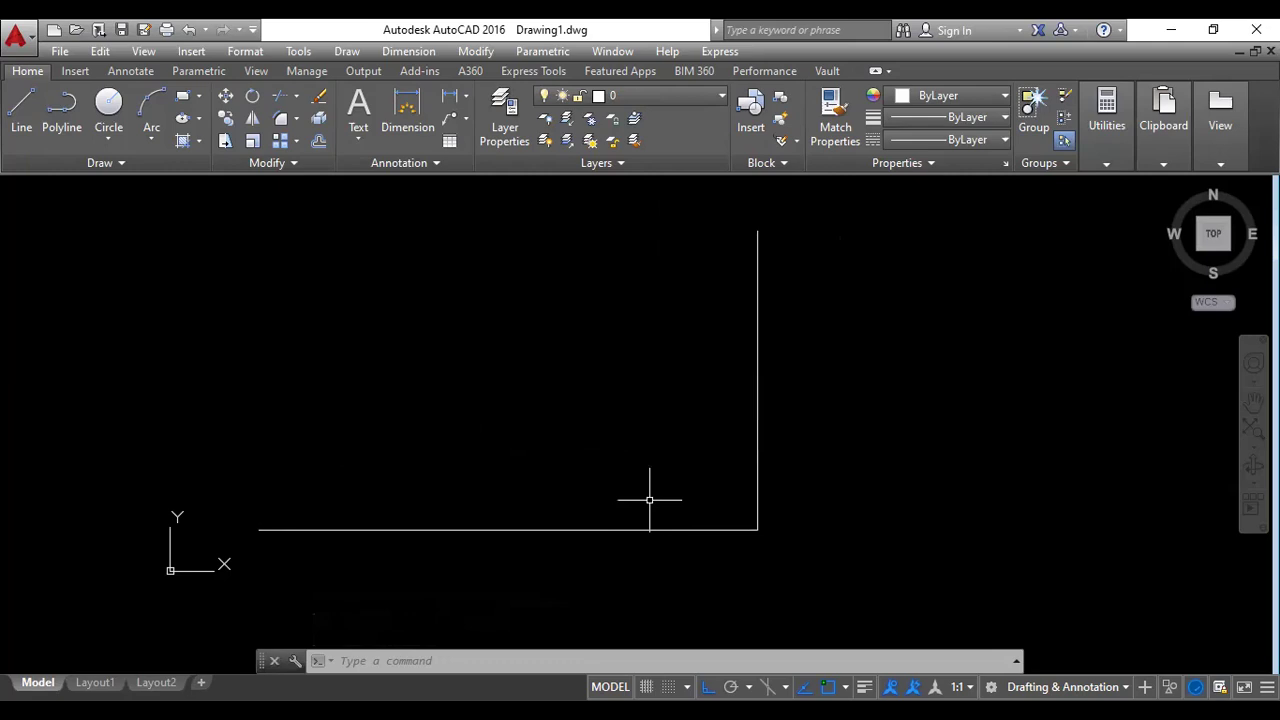
pyautogui.write('o')
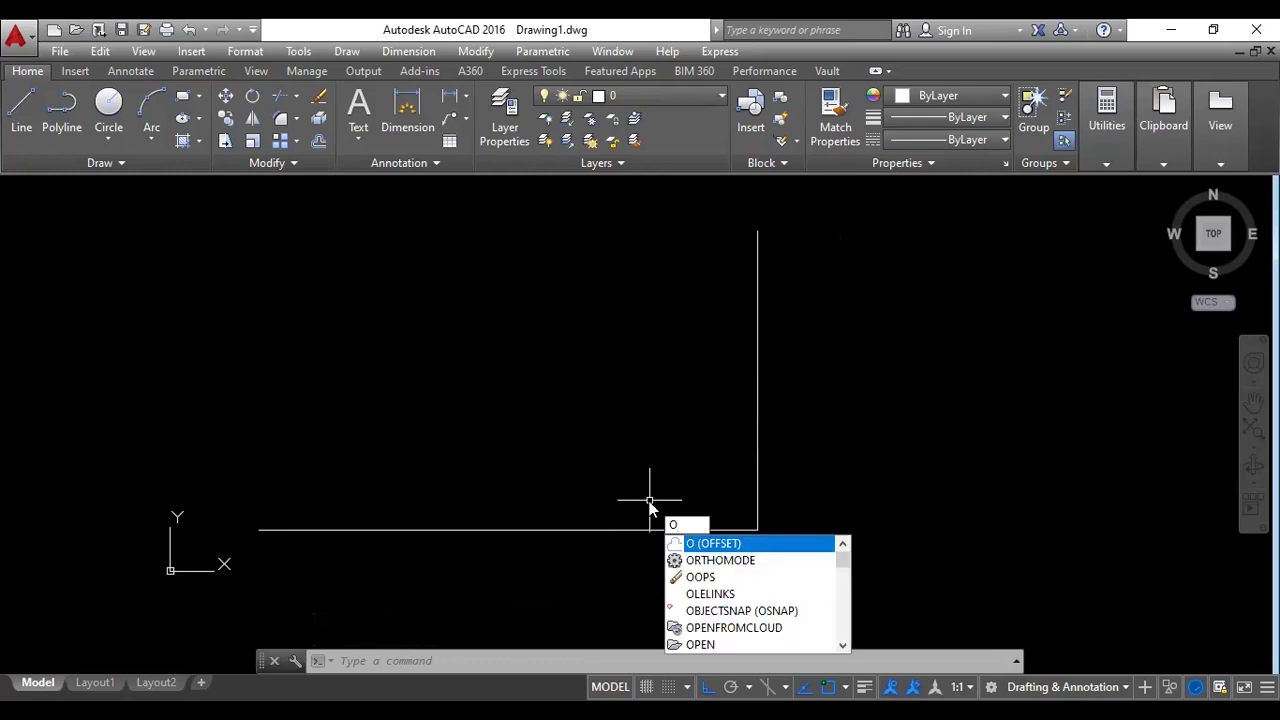
pyautogui.press('Return')
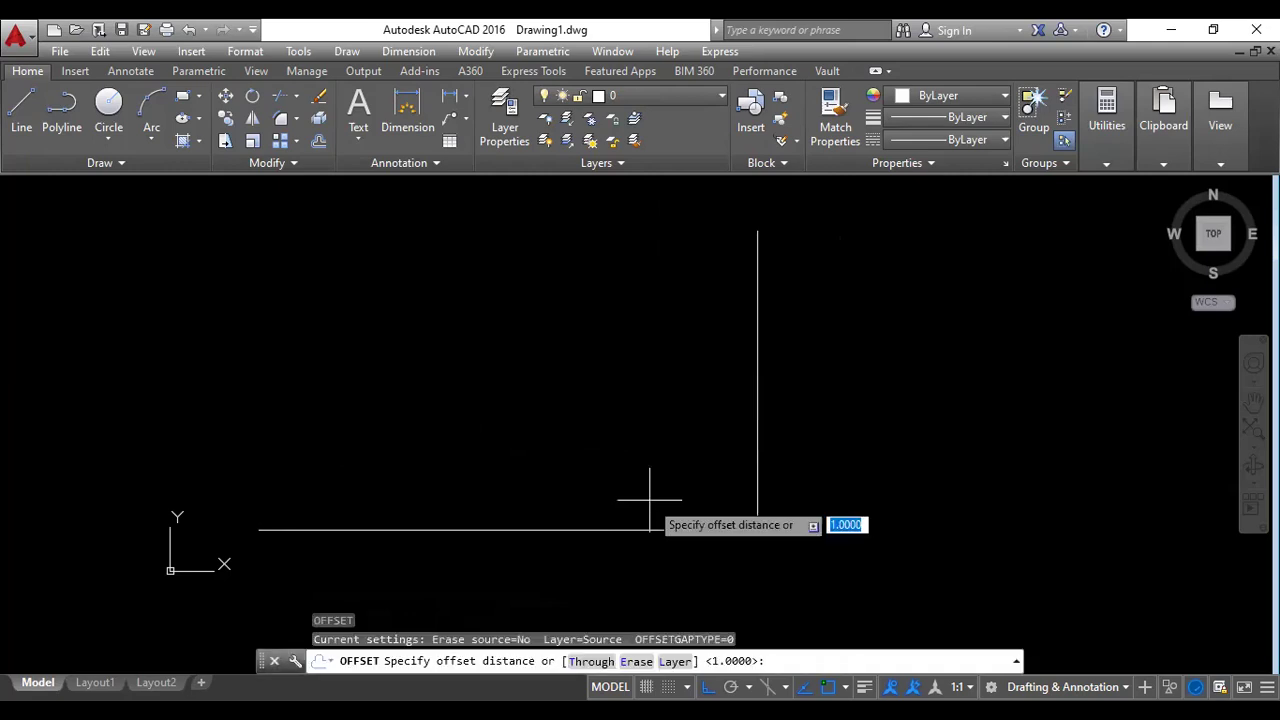
pyautogui.write('20')
pyautogui.press('Return')
pyautogui.click(644, 528)
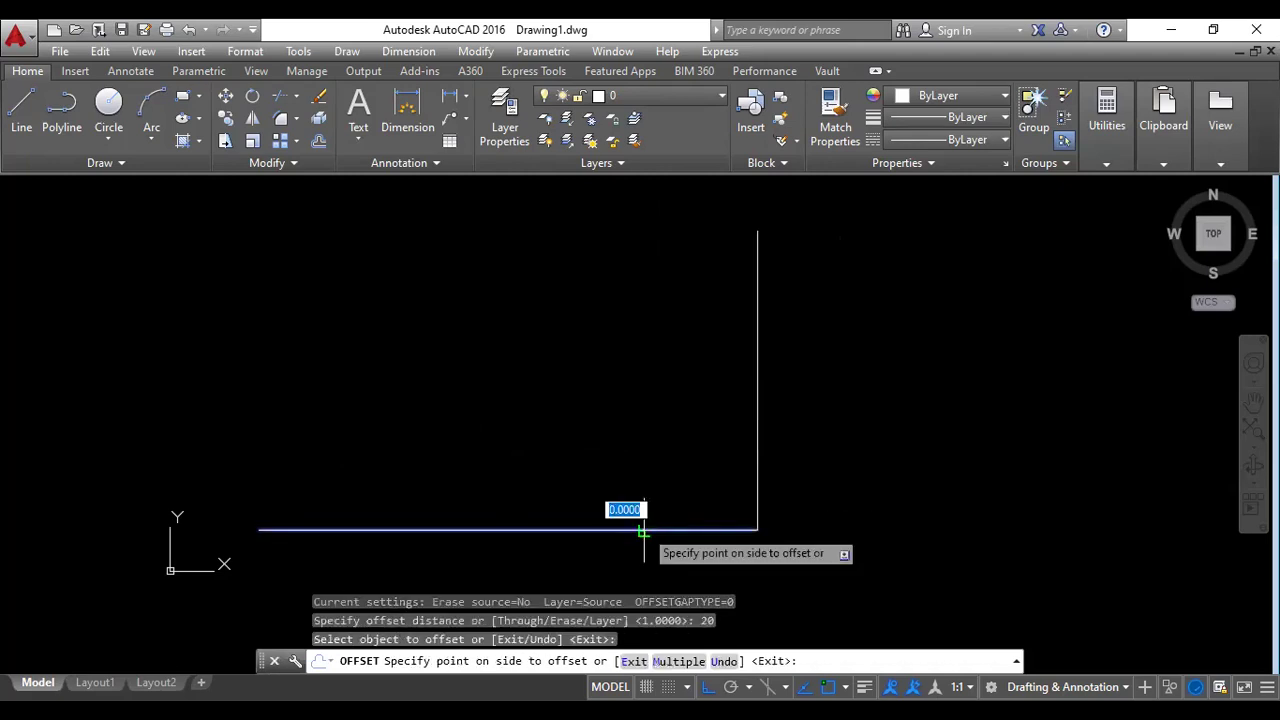
pyautogui.click(650, 456)
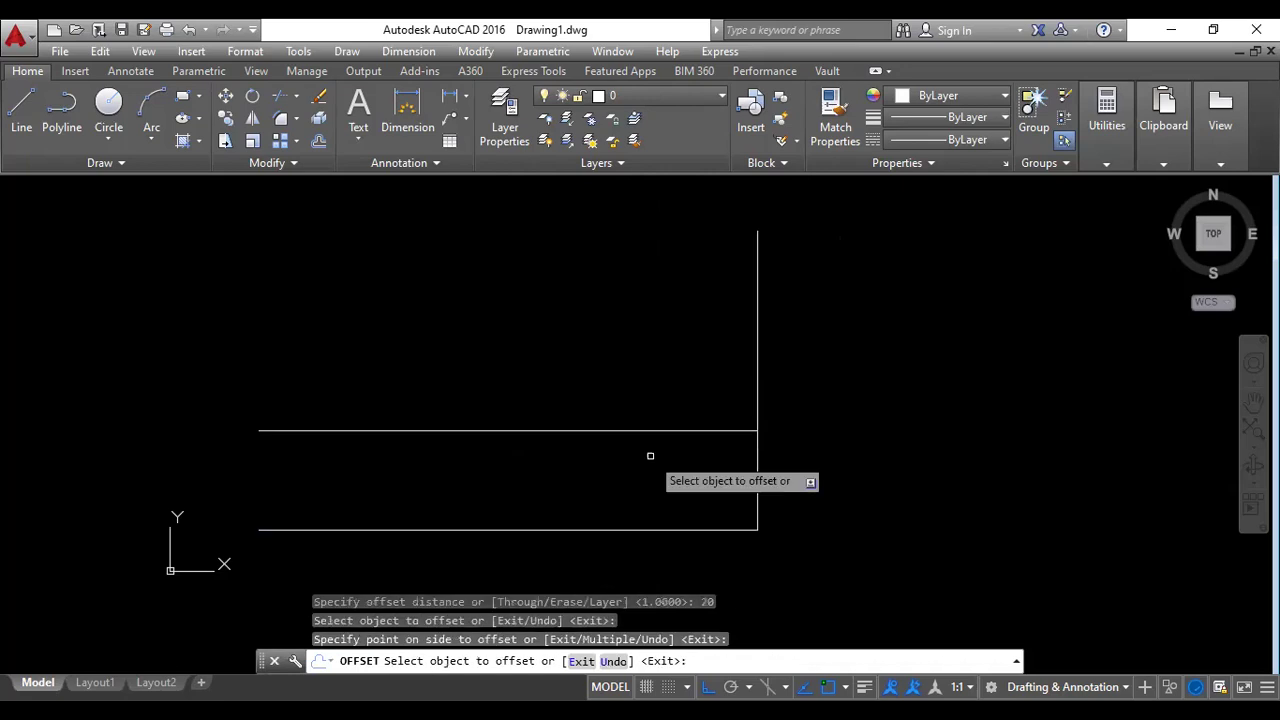
# Offset the 60-unit vertical line to its left by the same 20-unit distance and end the Offset command.
pyautogui.click(757, 364)
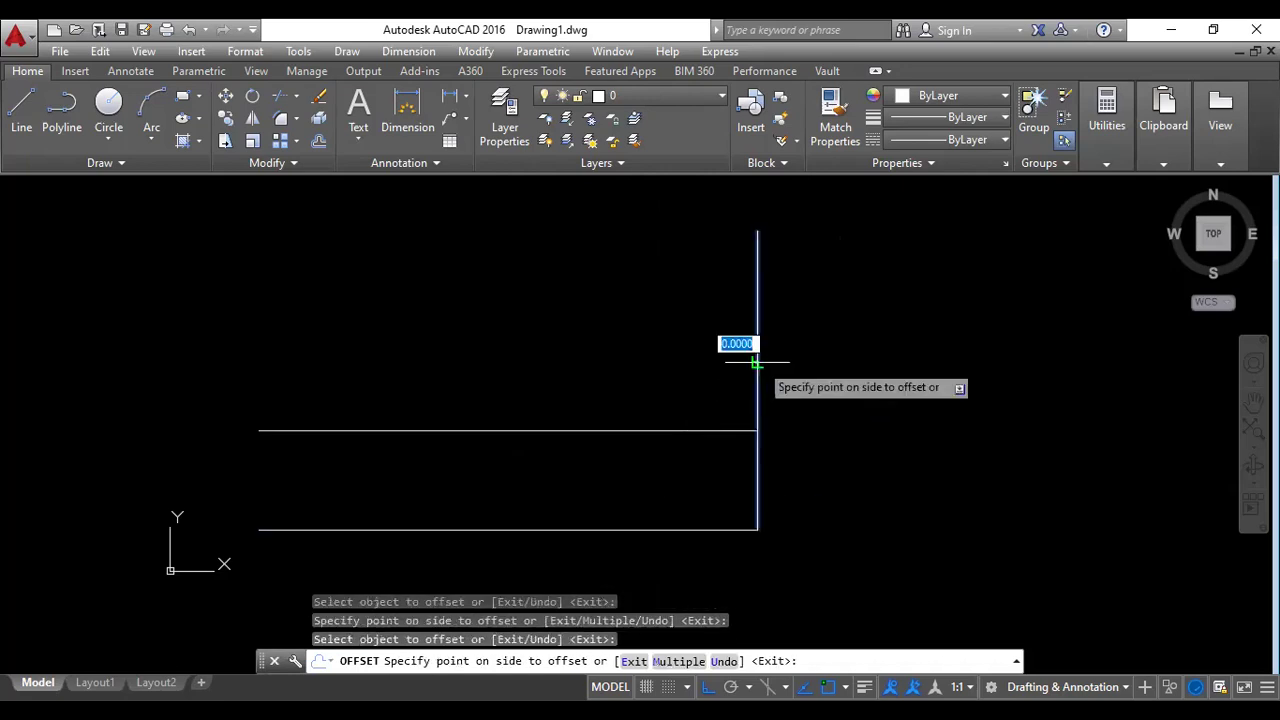
pyautogui.click(636, 377)
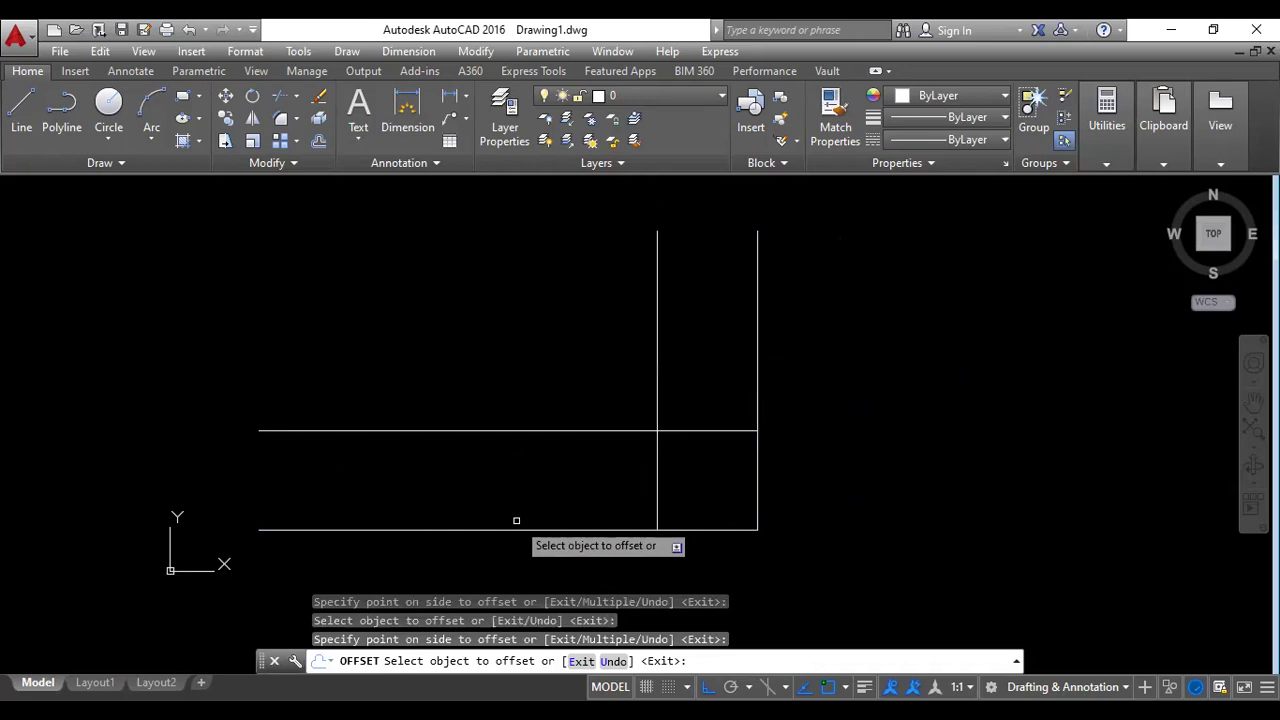
pyautogui.press('Escape')
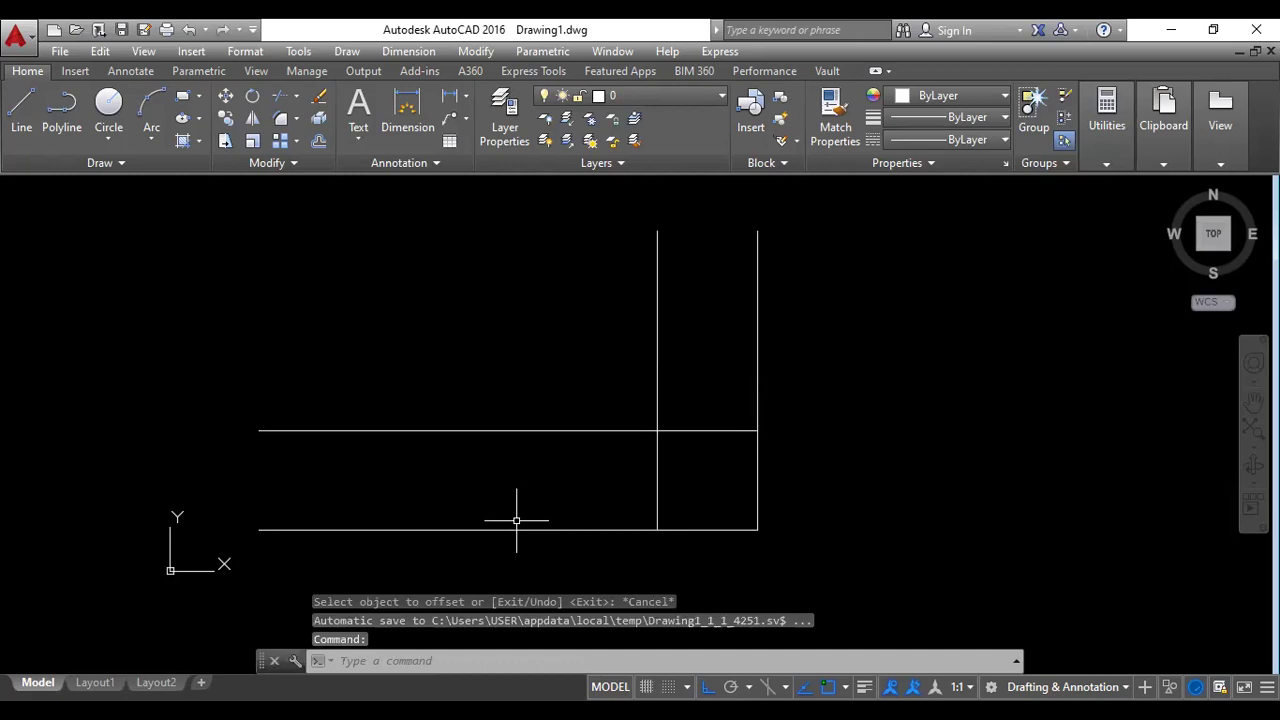
# Draw a line joining the upper endpoints of the two vertical lines.
pyautogui.moveTo(530, 514); pyautogui.dragTo(533, 540, button='middle')
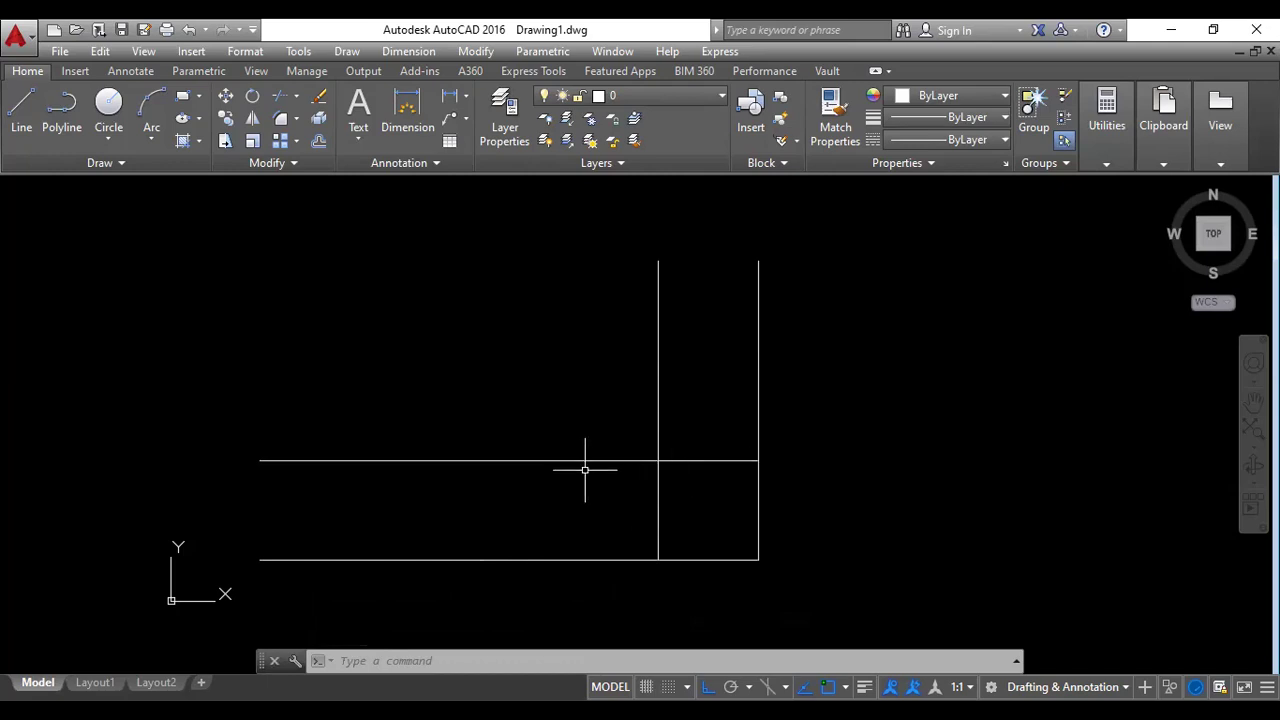
pyautogui.click(12, 118)
pyautogui.click(657, 261)
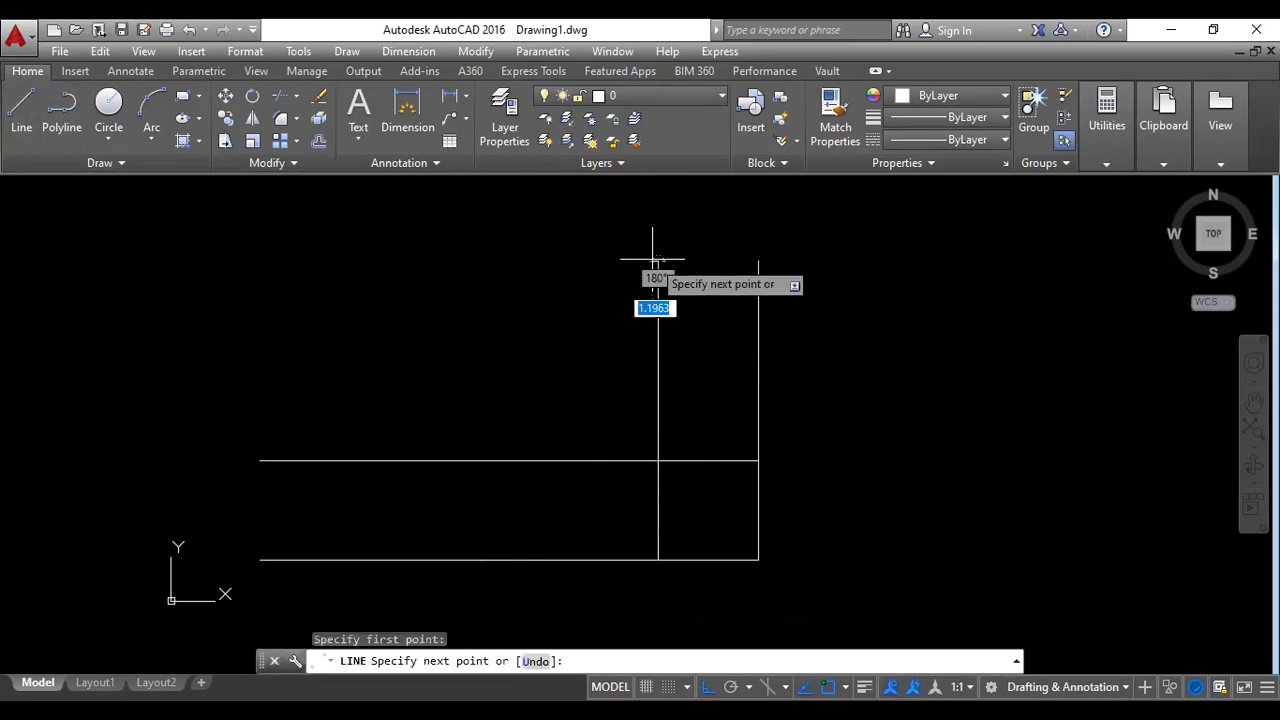
pyautogui.click(758, 261)
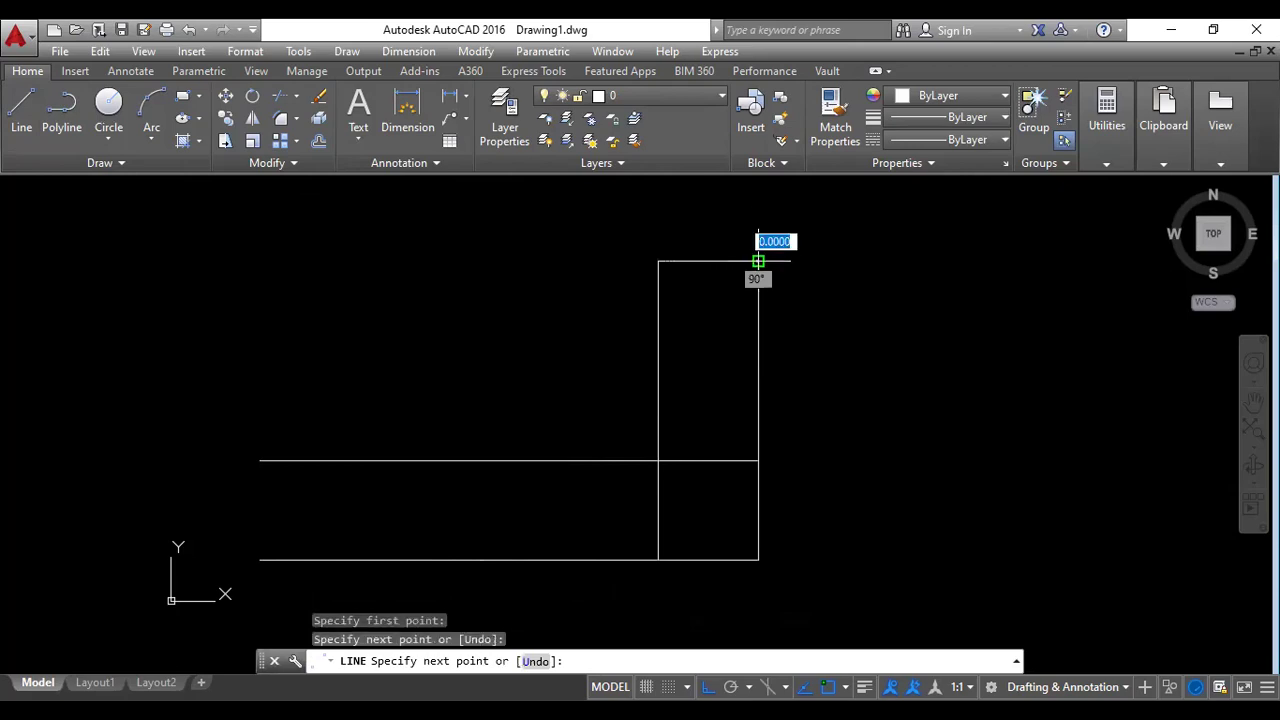
pyautogui.press('Escape')
# Draw a line joining the left endpoints of the two horizontal lines.
pyautogui.click(16, 108)
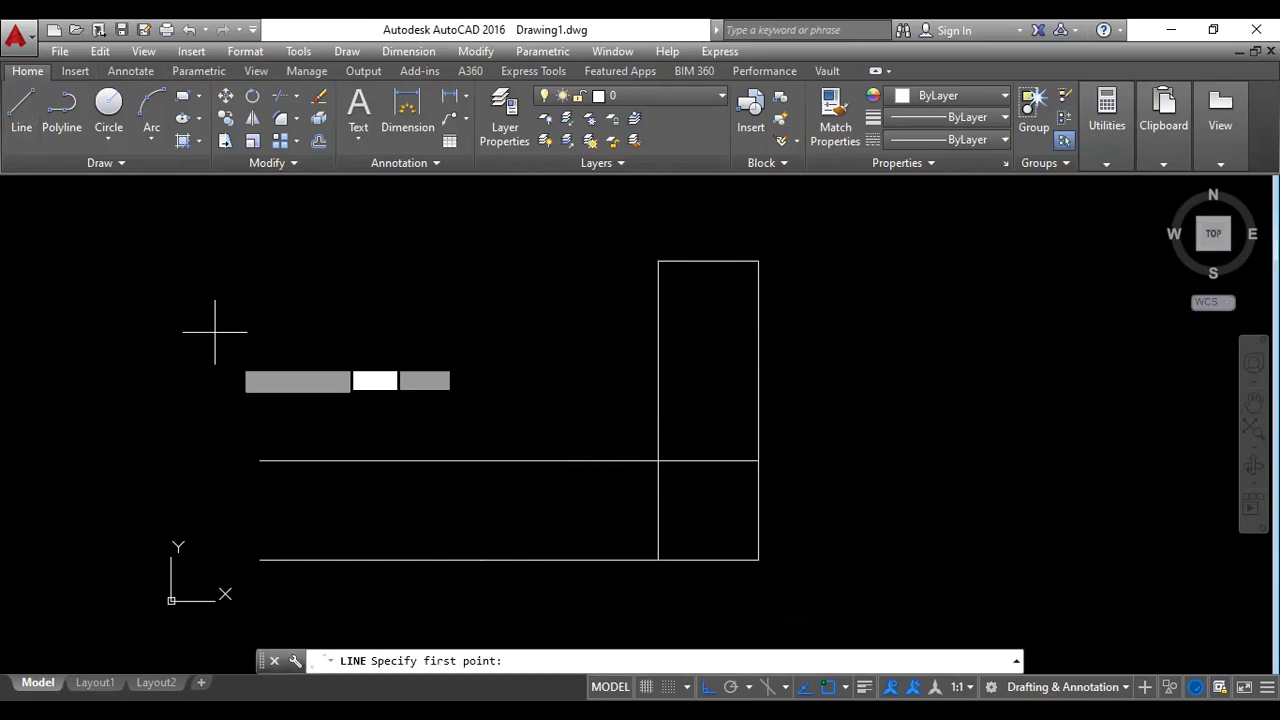
pyautogui.click(260, 460)
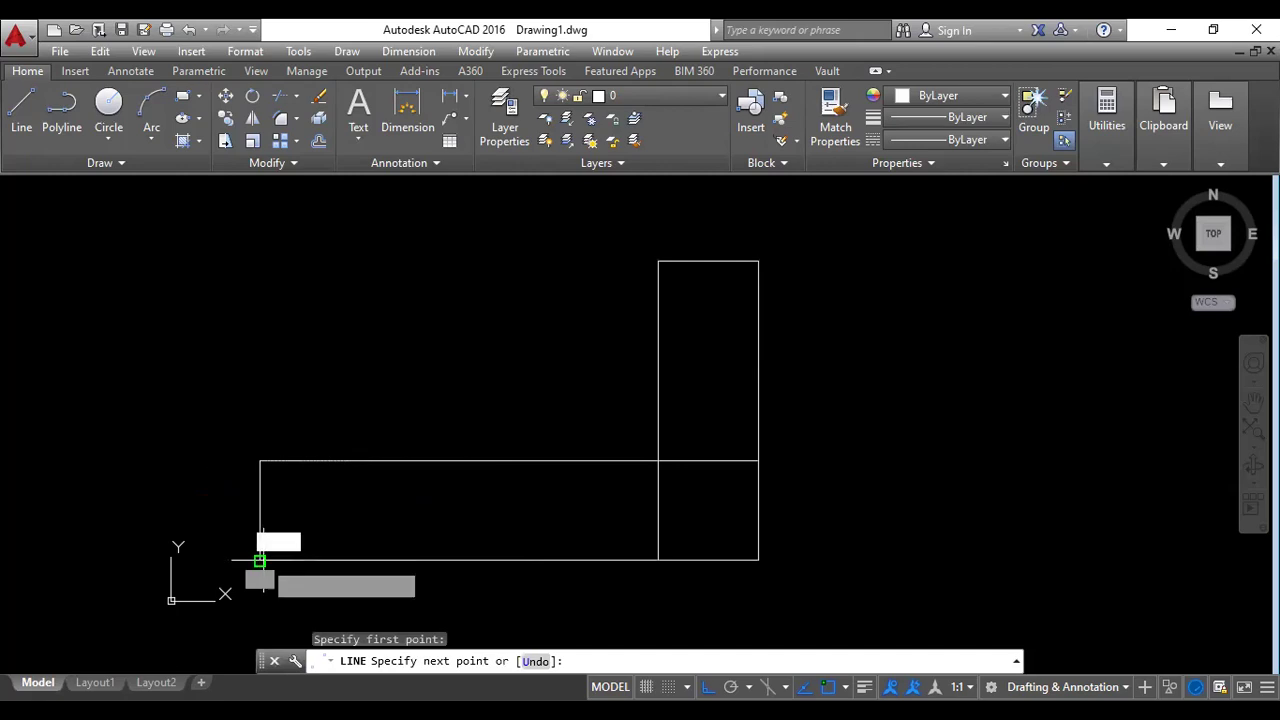
pyautogui.press('Escape')
pyautogui.press('Escape')
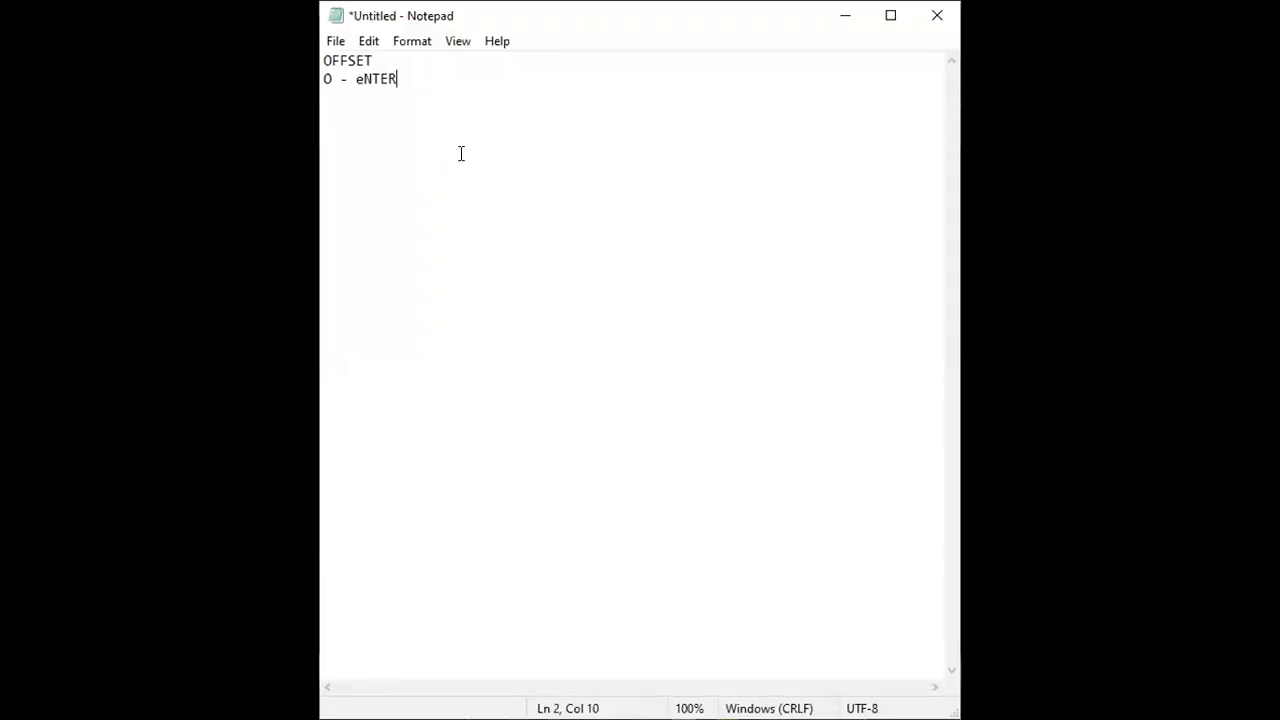
# Add a TRIM entry with the shortcut TR below the OFFSET note and switch back to AutoCAD.
pyautogui.press('Return')
pyautogui.press('Return')
pyautogui.write('TRIM')
pyautogui.press('Return')
pyautogui.write('TR')
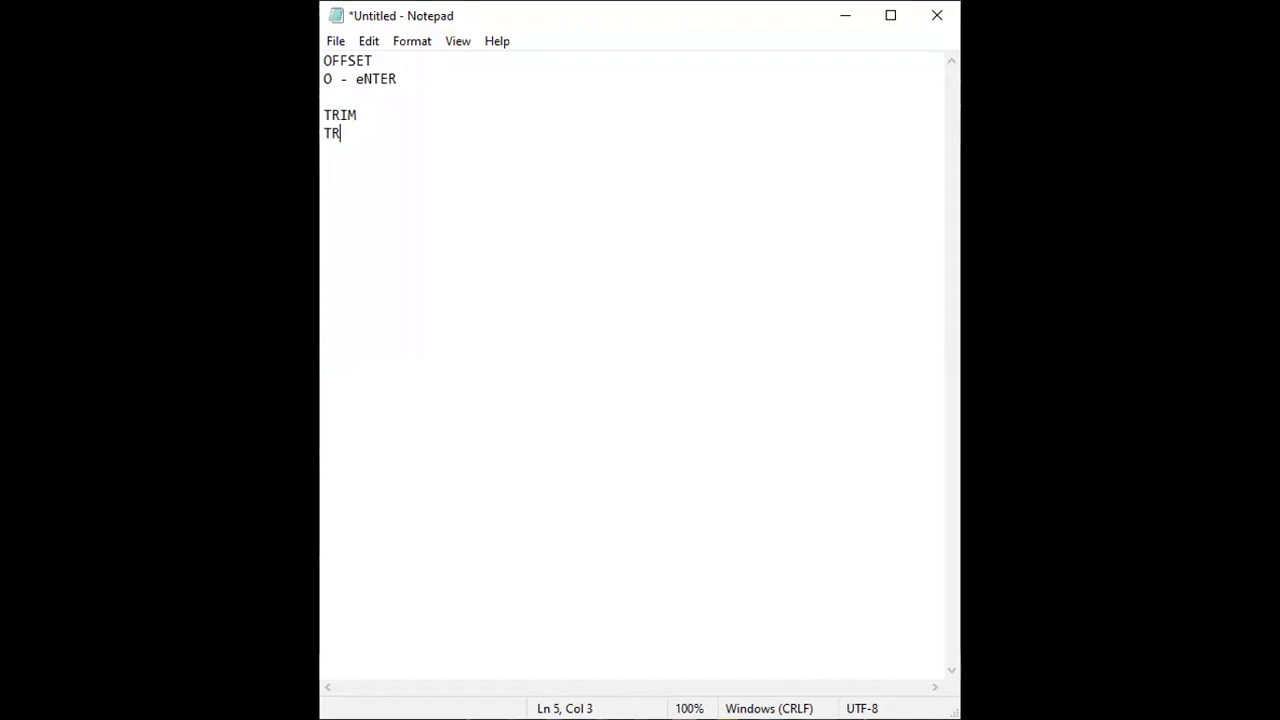
pyautogui.click(843, 20)
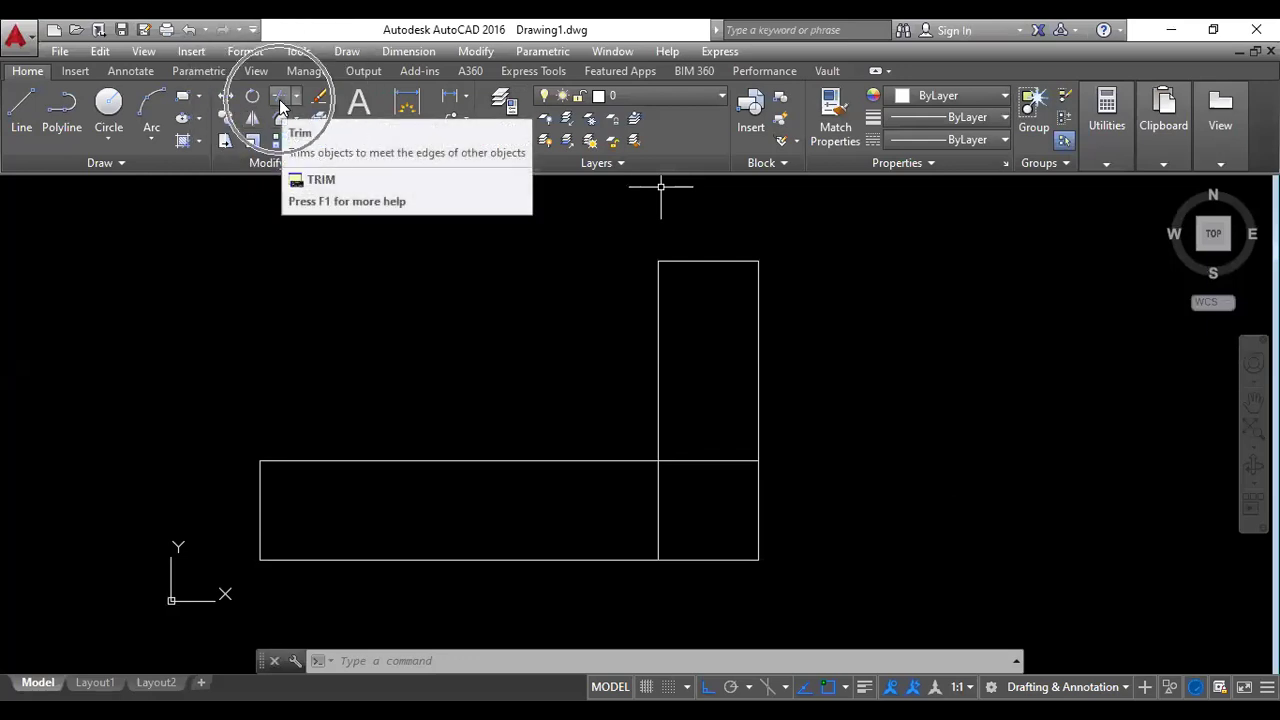
pyautogui.click(476, 51)
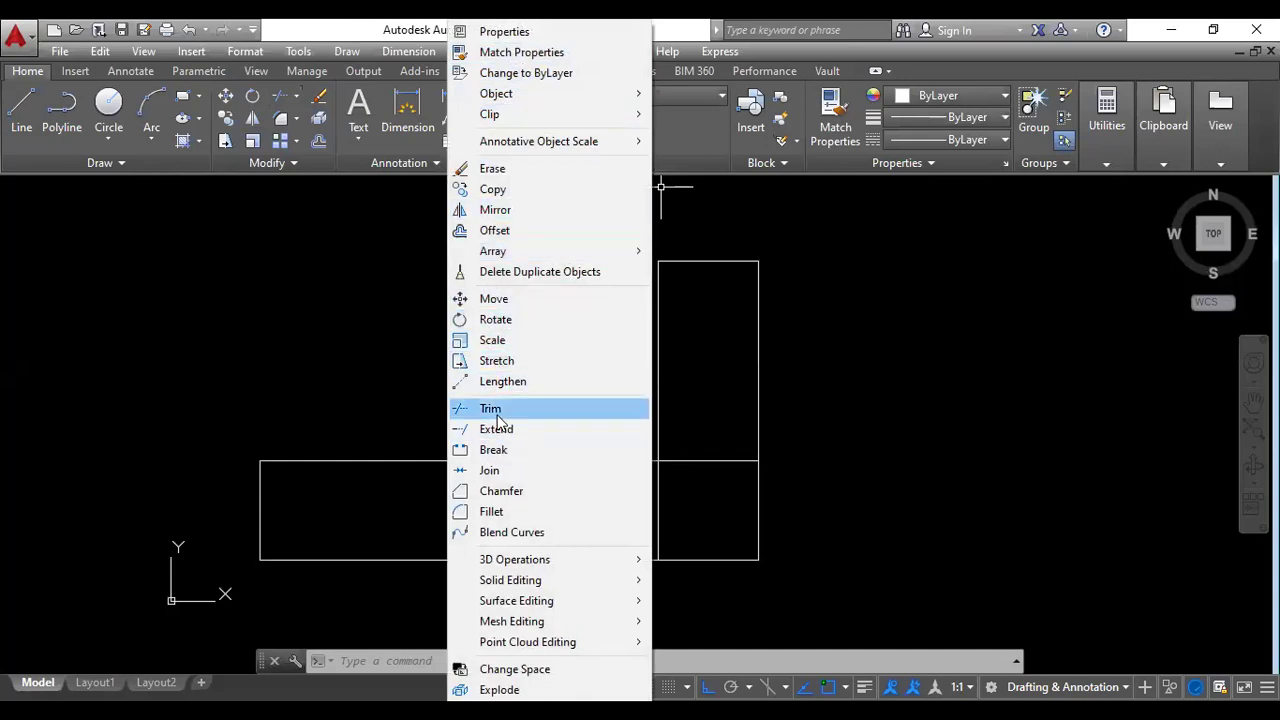
pyautogui.press('Escape')
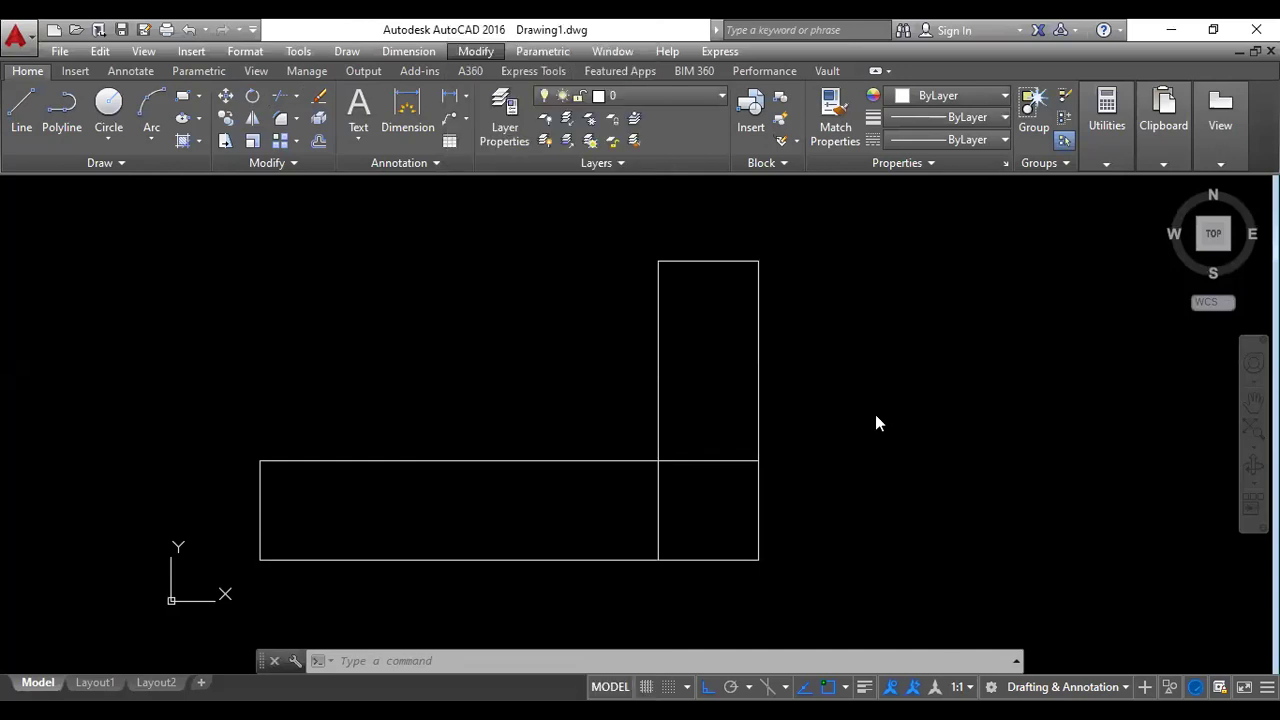
pyautogui.click(876, 423)
pyautogui.click(900, 408)
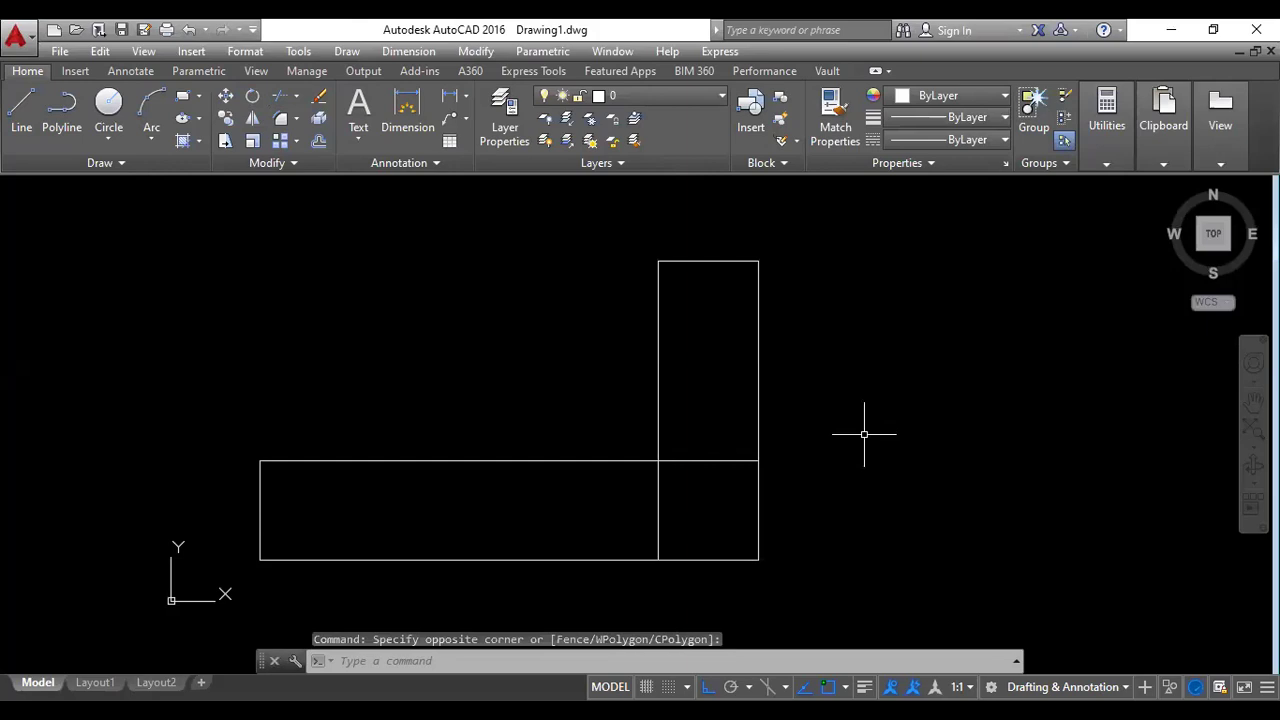
# Trim the two line segments crossing the inner corner of the L-shape and end the Trim command.
pyautogui.write('tr')
pyautogui.press('Return')
pyautogui.press('Return')
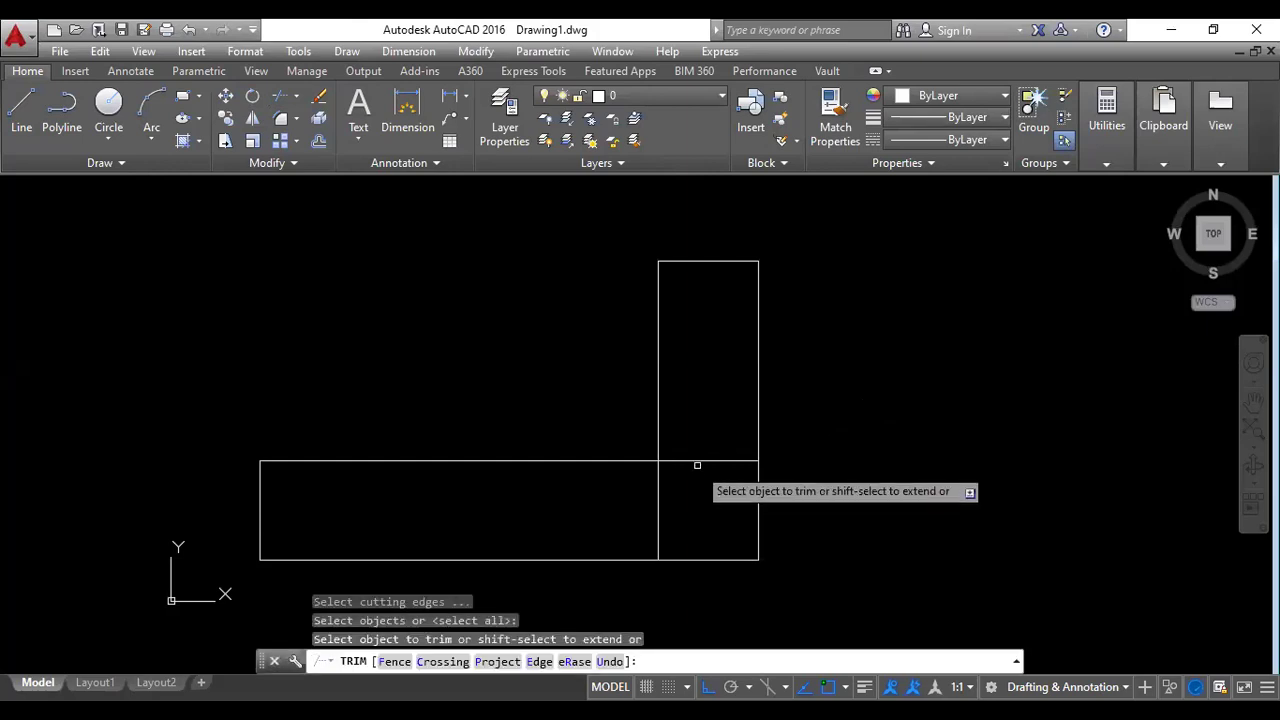
pyautogui.click(697, 461)
pyautogui.click(659, 500)
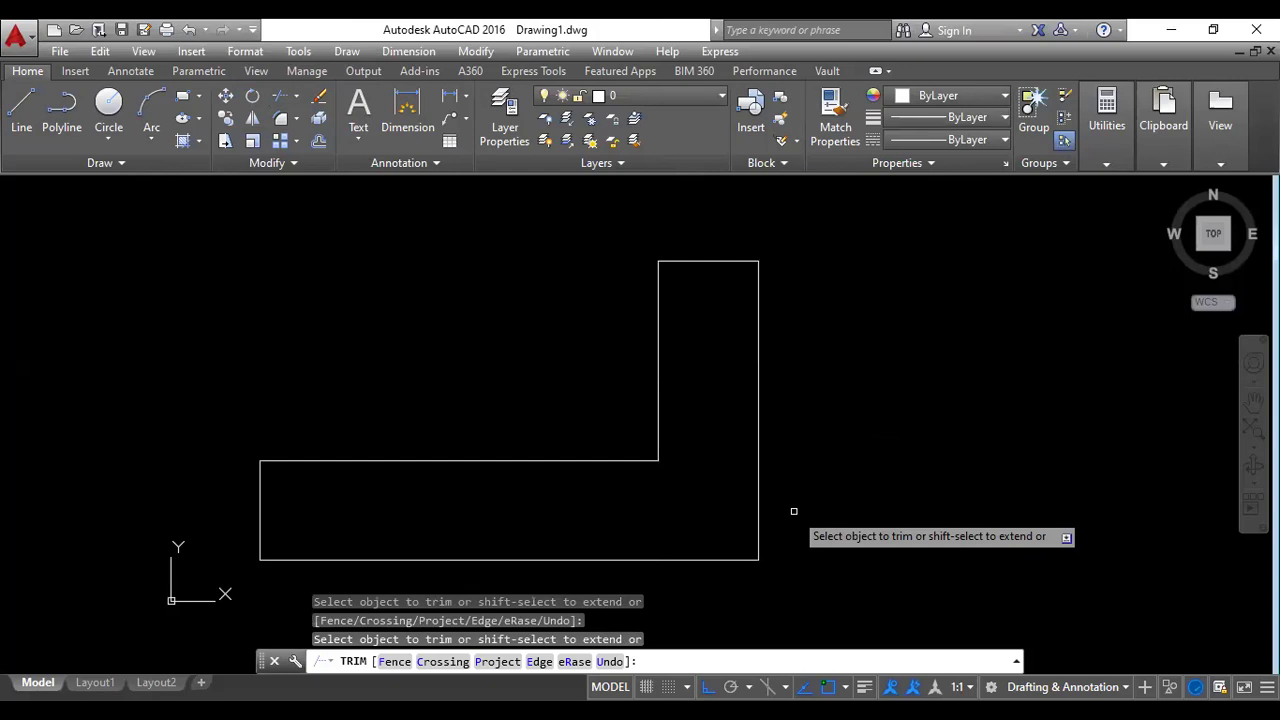
pyautogui.press('Escape')
# Draw a 60-unit vertical line downward in the empty area to the right of the L-shape.
pyautogui.scroll(-3, 654, 414)
pyautogui.moveTo(654, 414)
pyautogui.mouseDown(button='middle')
pyautogui.moveTo(414, 361)
pyautogui.moveTo(284, 352)
pyautogui.mouseUp(button='middle')
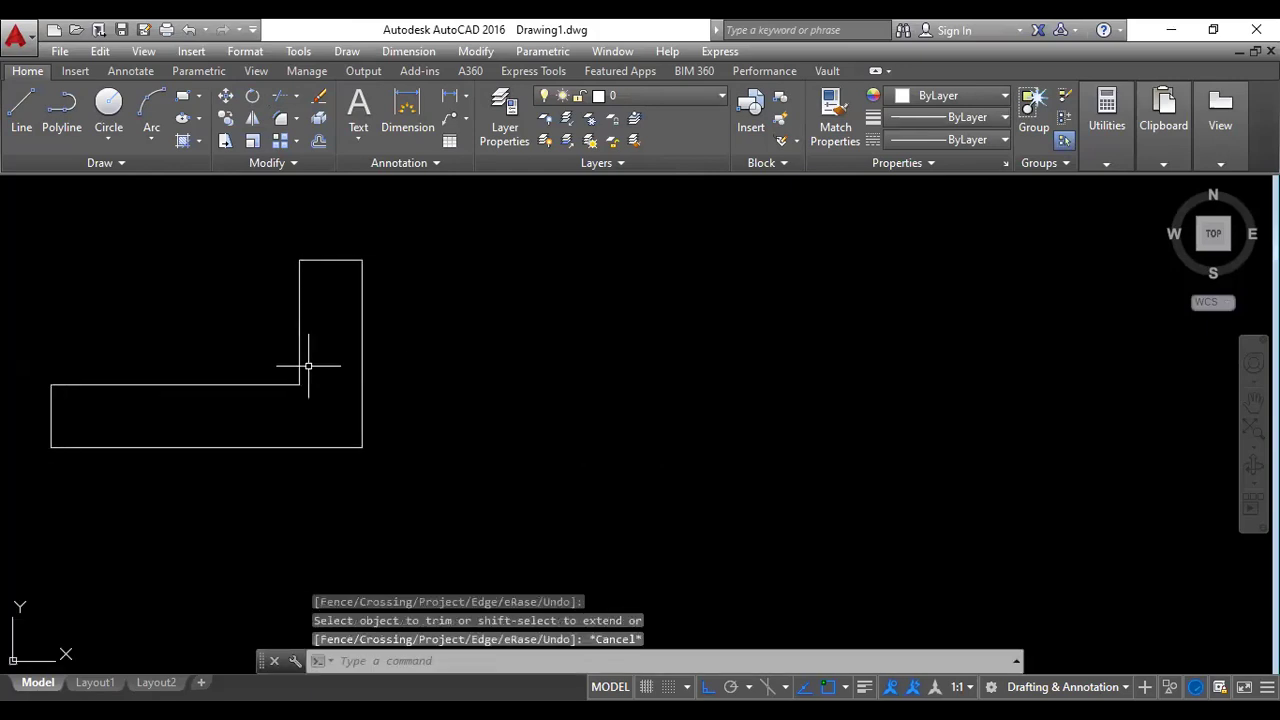
pyautogui.click(30, 126)
pyautogui.click(645, 259)
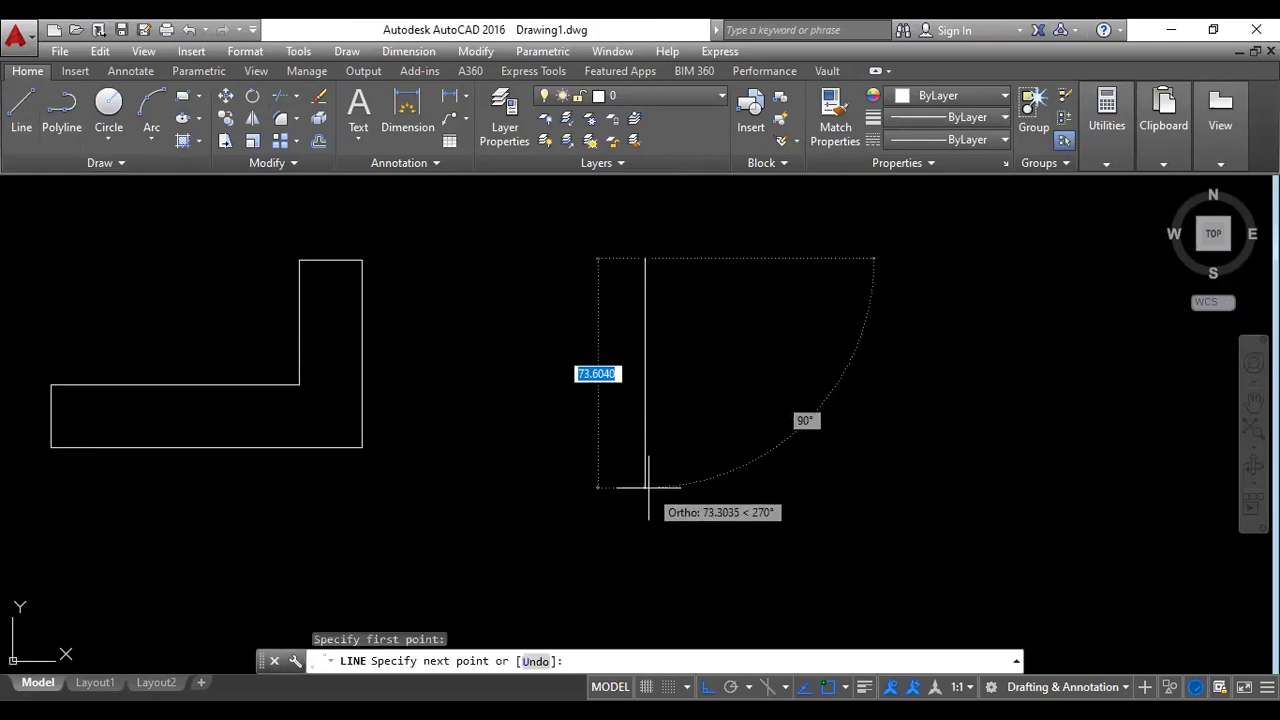
pyautogui.write('60')
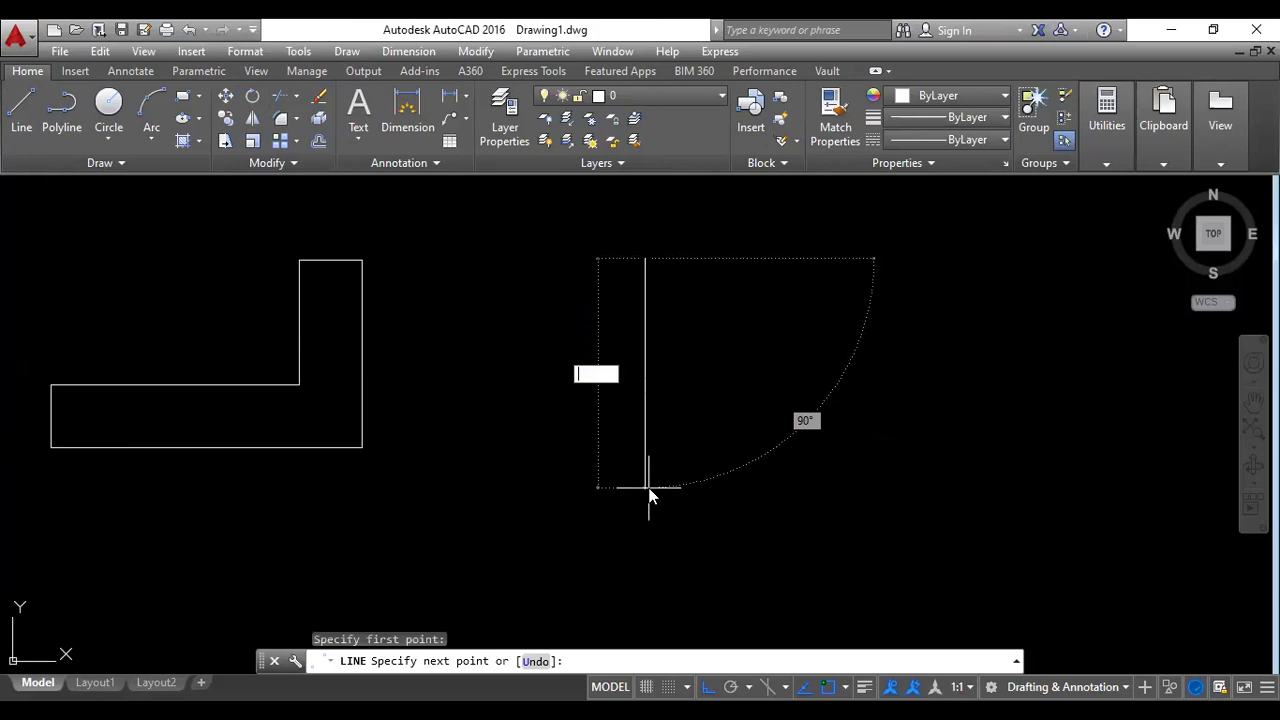
pyautogui.press('Return')
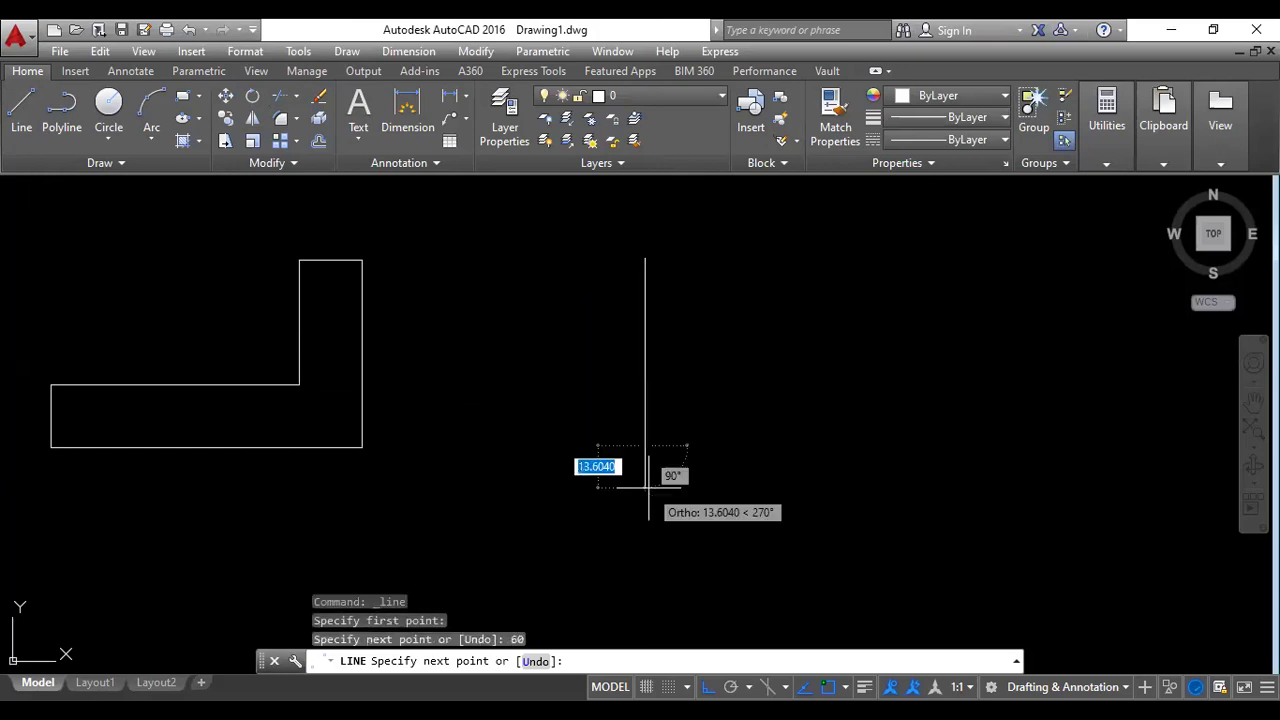
pyautogui.press('Escape')
# Offset the new vertical line 100 units to its right.
pyautogui.moveTo(731, 417); pyautogui.dragTo(631, 439, button='middle')
pyautogui.moveTo(559, 406); pyautogui.dragTo(659, 408, button='middle')
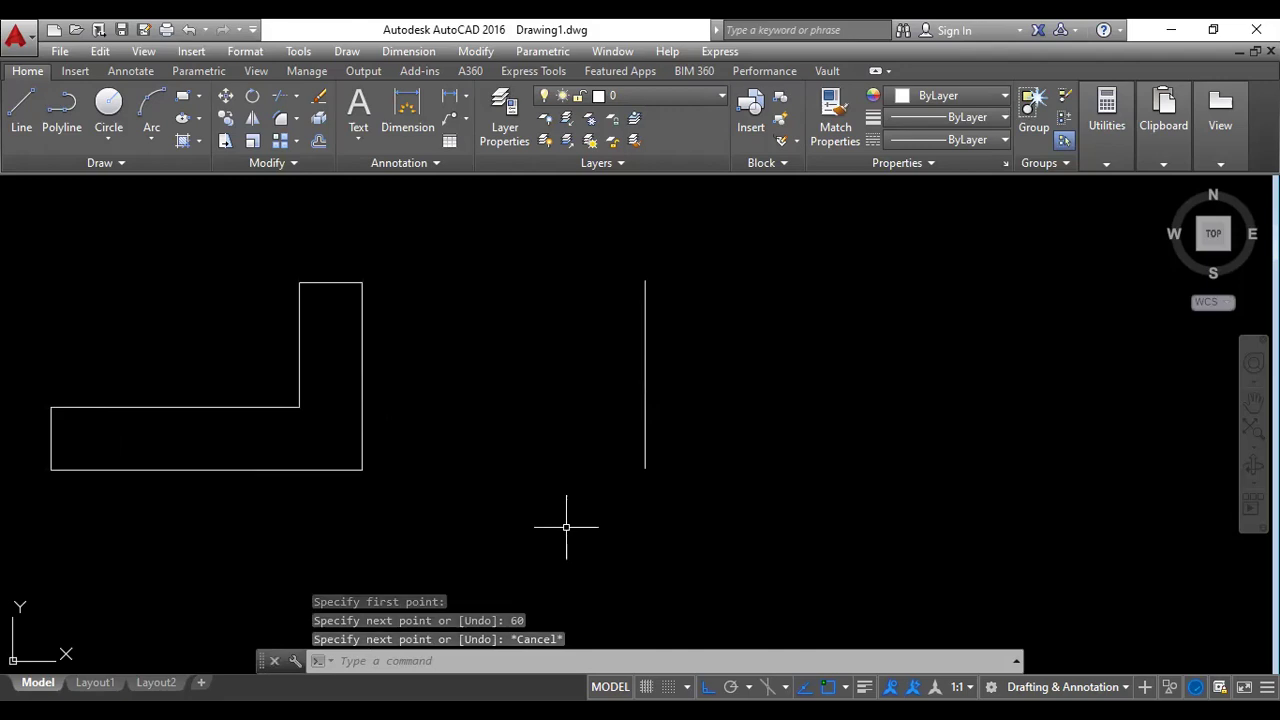
pyautogui.write('o')
pyautogui.press('Return')
pyautogui.write('100')
pyautogui.press('Return')
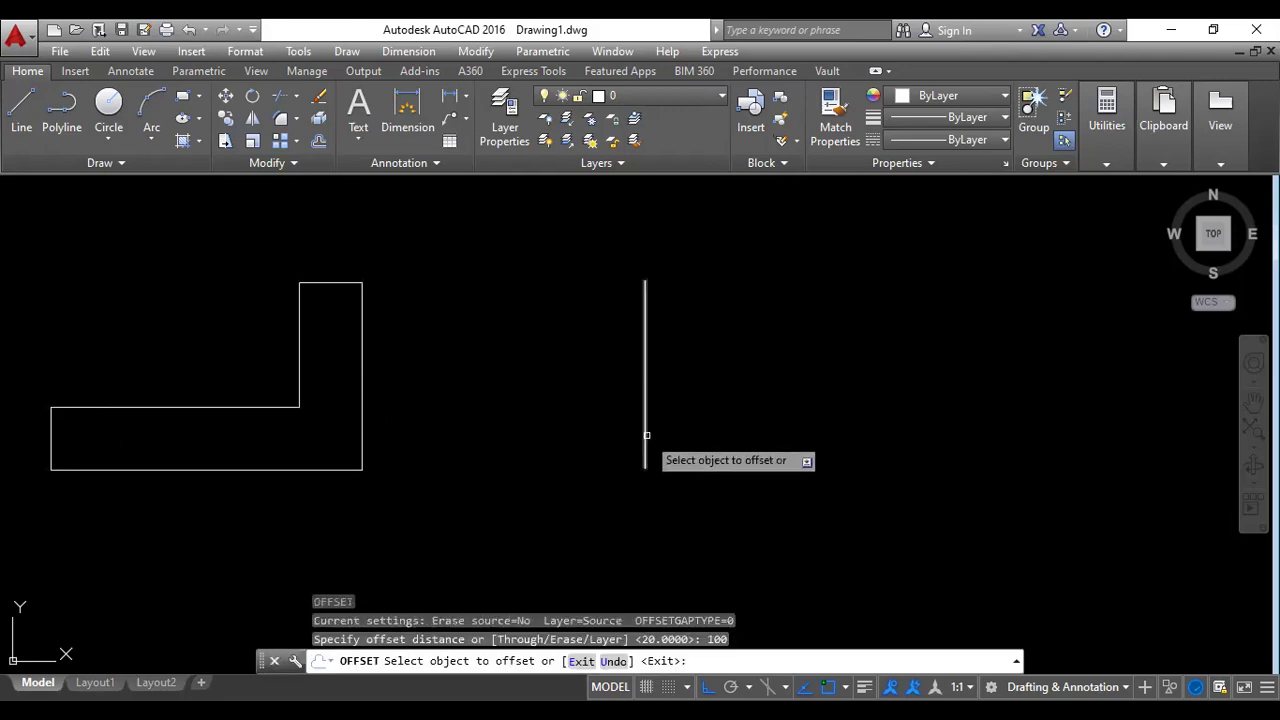
pyautogui.click(645, 435)
pyautogui.click(966, 425)
pyautogui.press('Escape')
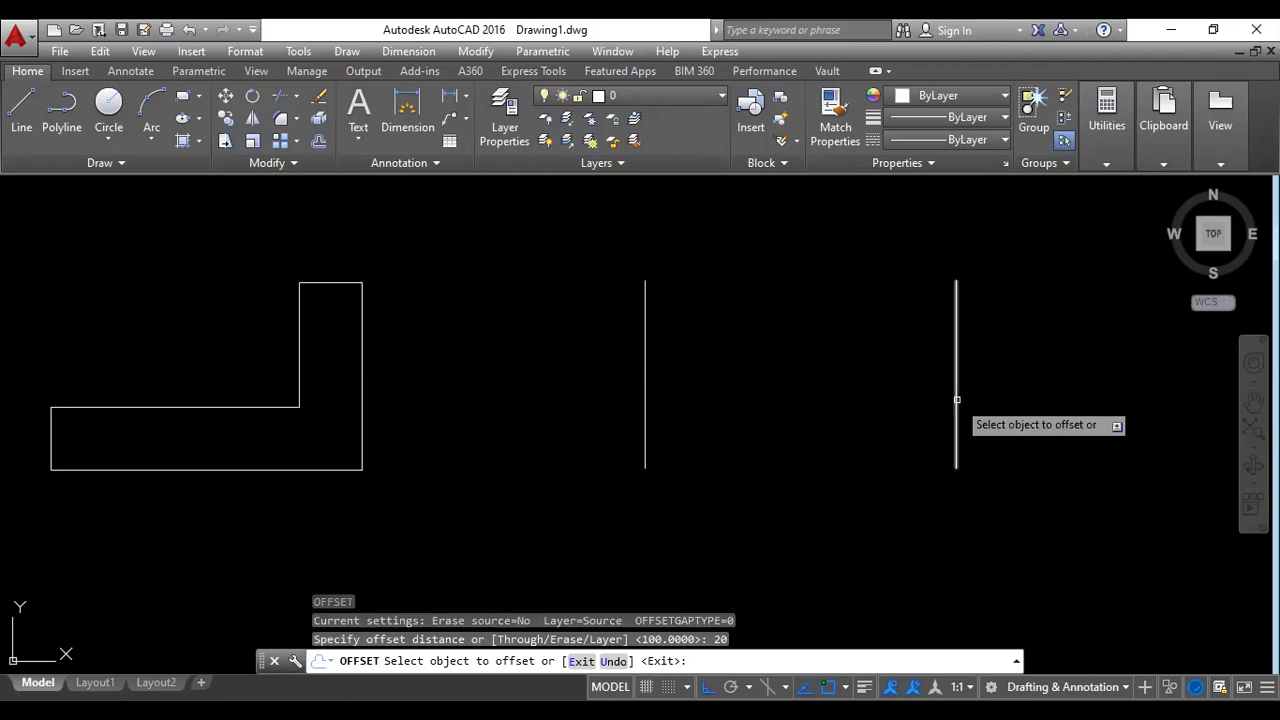
# Offset the rightmost vertical line 20 units to its left and end the Offset command.
pyautogui.click(956, 403)
pyautogui.click(849, 403)
pyautogui.press('Escape')
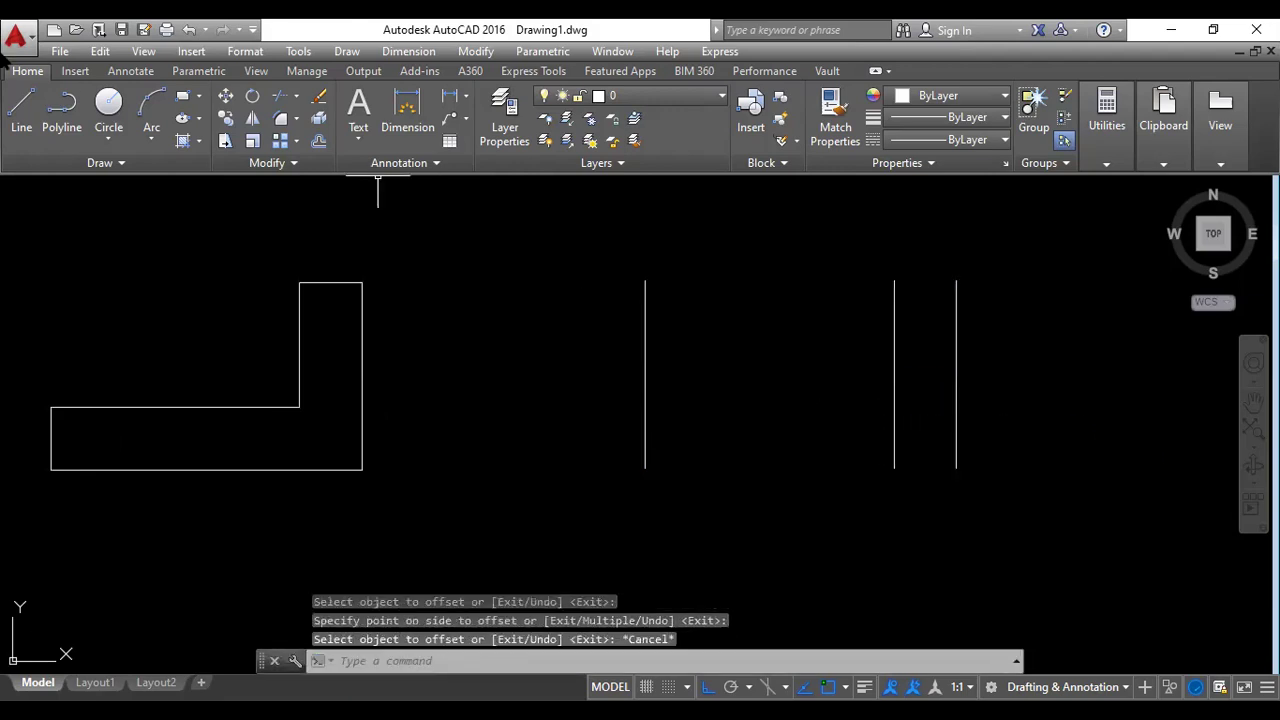
# Draw two horizontal lines joining the lower endpoints and the upper endpoints of the two outer vertical lines.
pyautogui.click(24, 108)
pyautogui.click(645, 467)
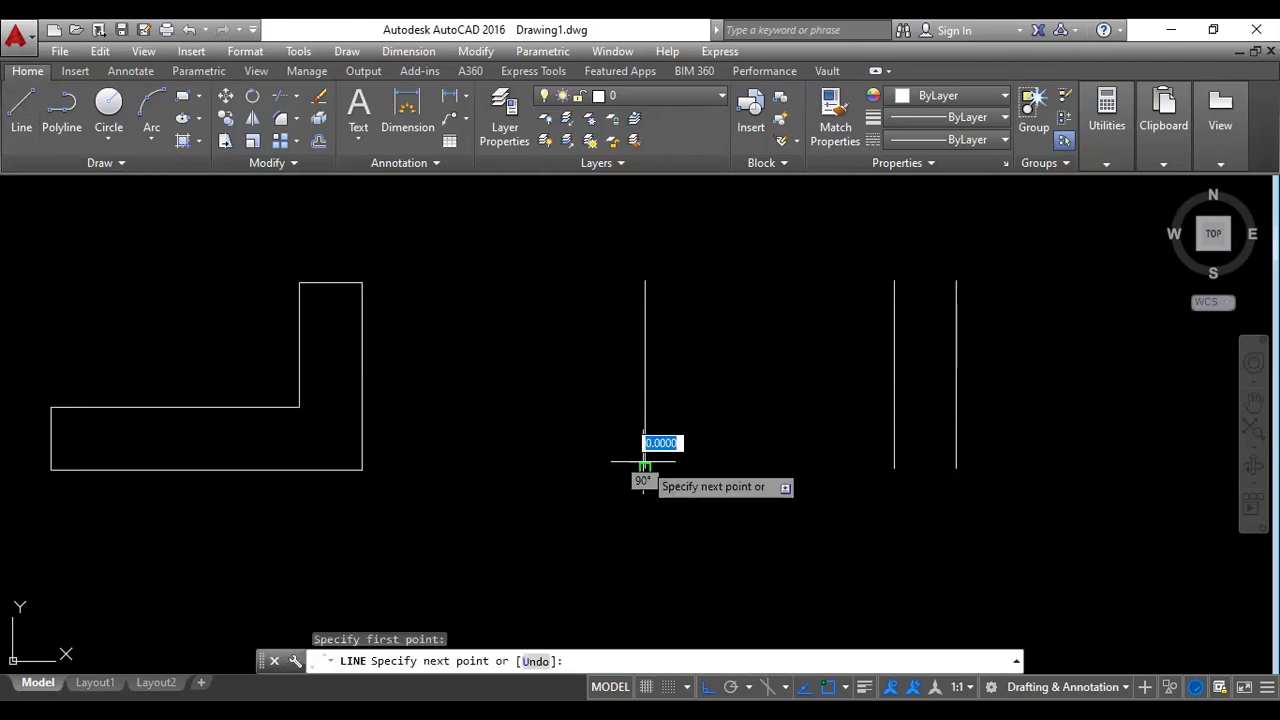
pyautogui.click(956, 467)
pyautogui.press('Escape')
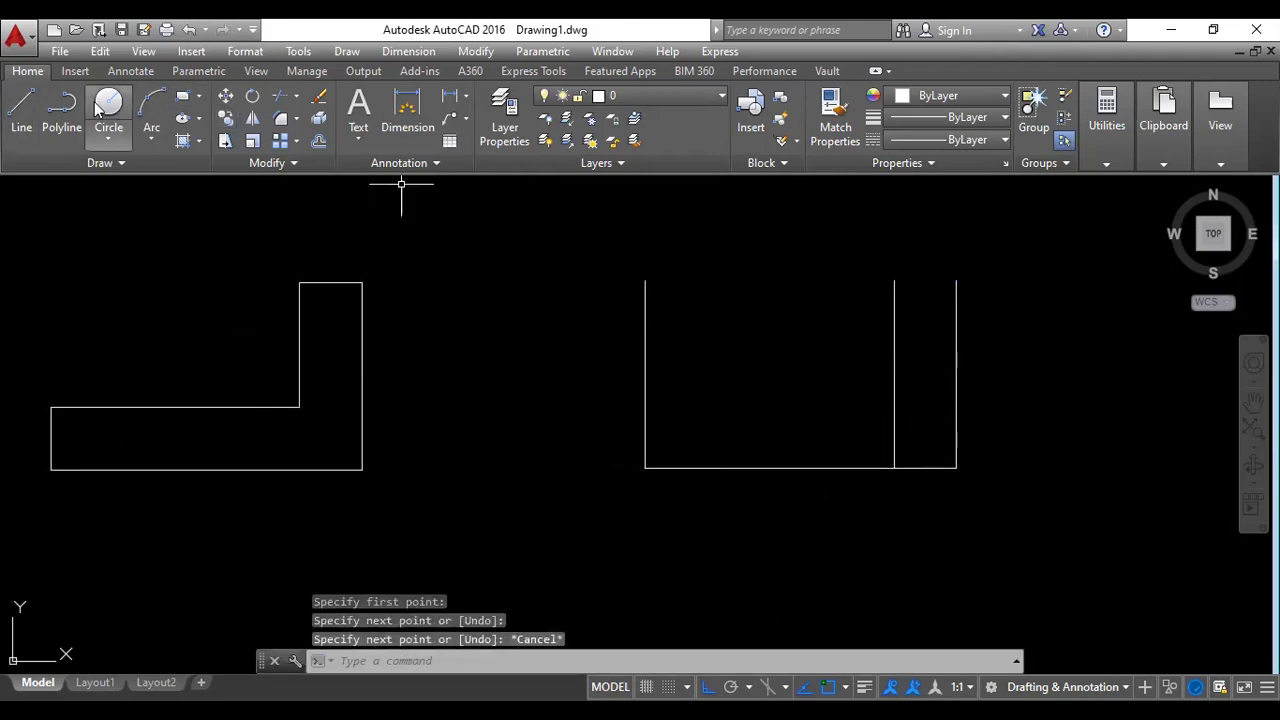
pyautogui.click(20, 112)
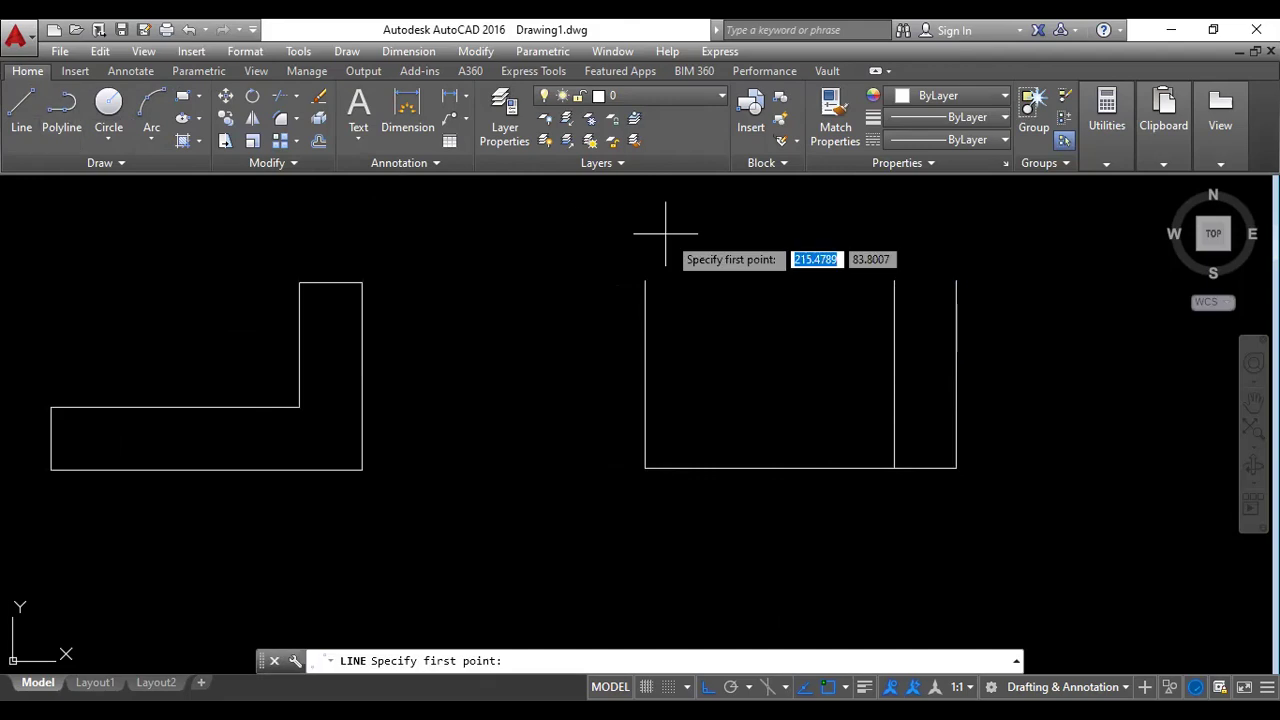
pyautogui.click(645, 281)
pyautogui.click(956, 281)
pyautogui.press('Escape')
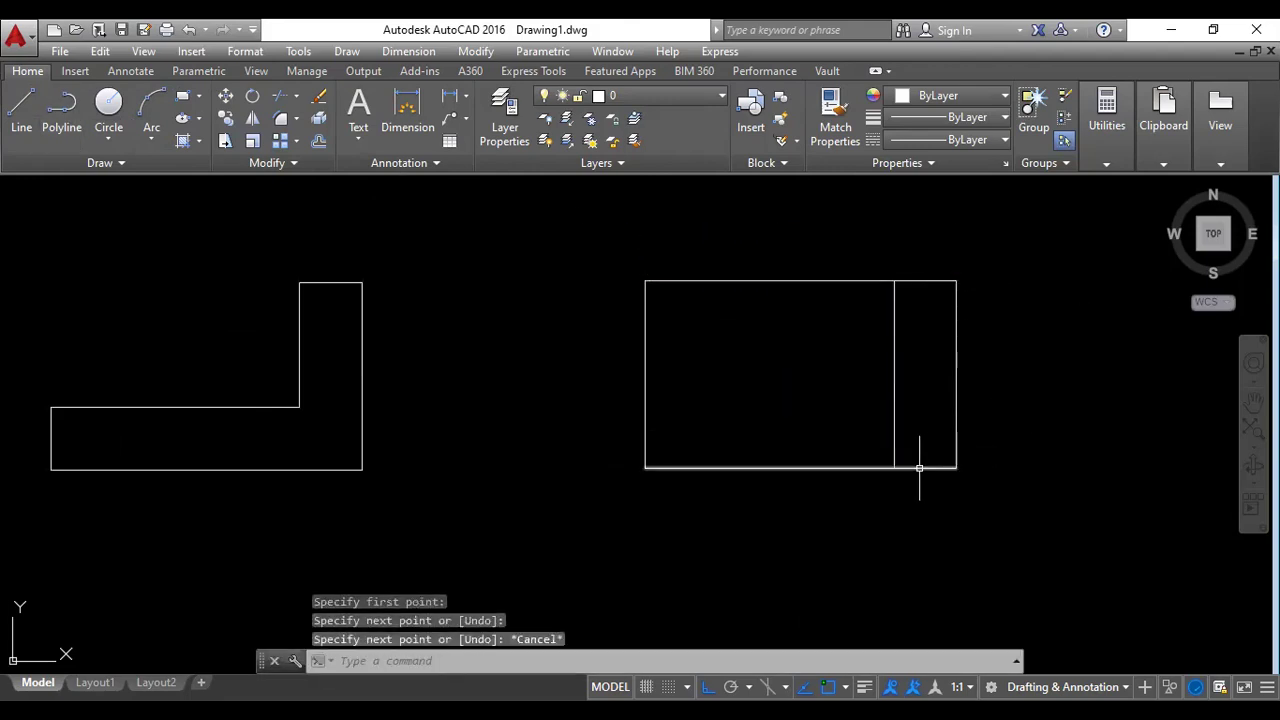
# Offset the rectangle's bottom line 20 units upward.
pyautogui.write('o')
pyautogui.press('Return')
pyautogui.write('20')
pyautogui.press('Return')
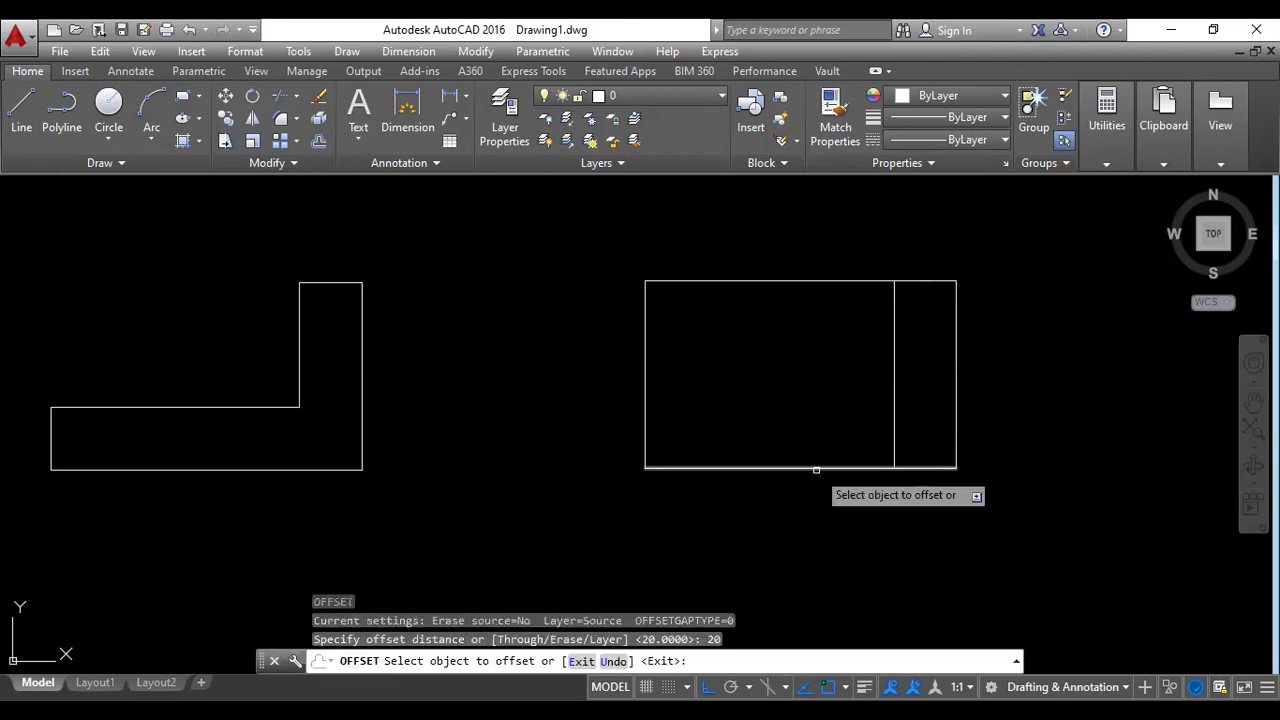
pyautogui.click(816, 467)
pyautogui.click(809, 409)
pyautogui.press('Escape')
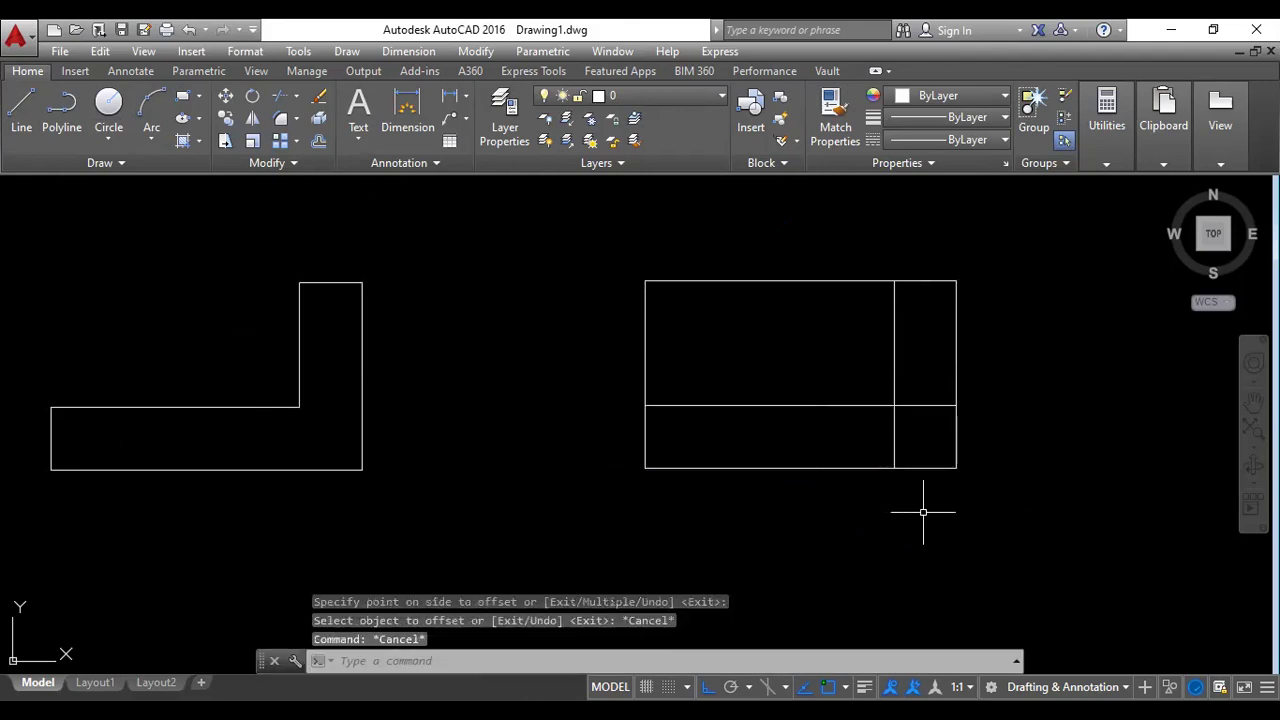
# Trim the upper-left outer edges and the crossing inner segments of the rectangle to leave an L-shaped outline.
pyautogui.write('tr')
pyautogui.press('Return')
pyautogui.press('Return')
pyautogui.click(789, 281)
pyautogui.click(792, 278)
pyautogui.click(646, 323)
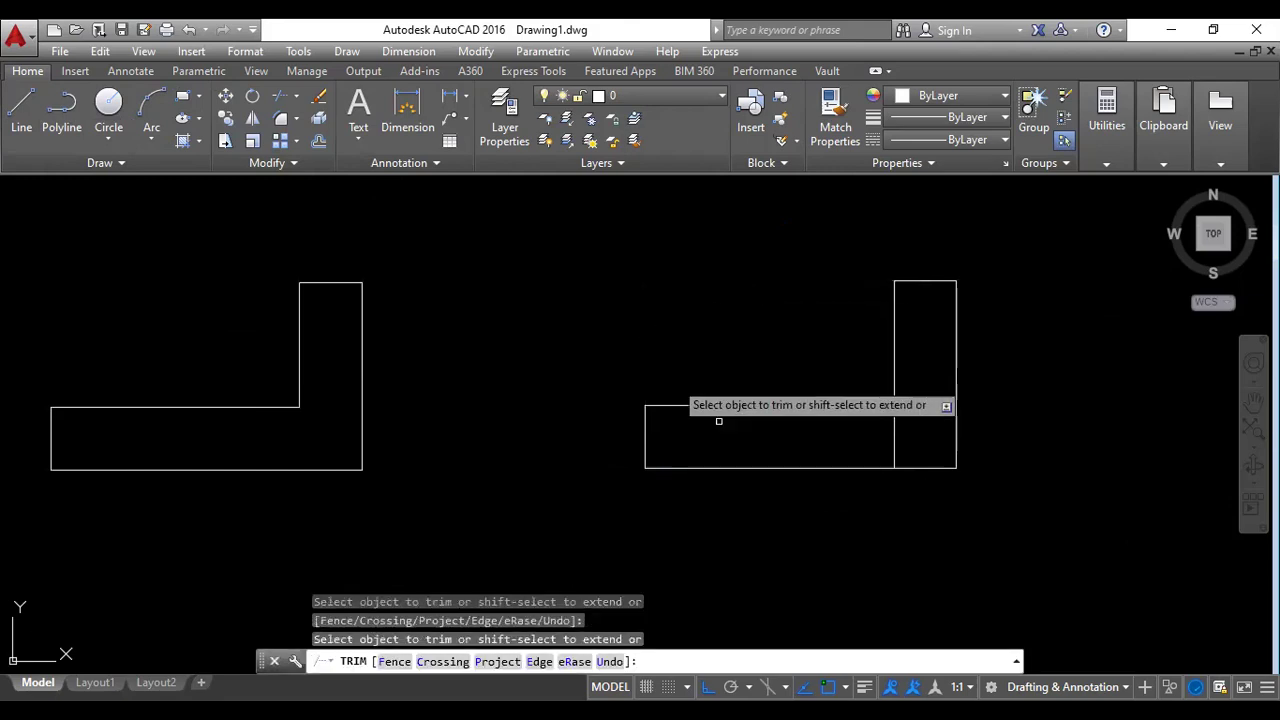
pyautogui.click(892, 443)
pyautogui.click(917, 405)
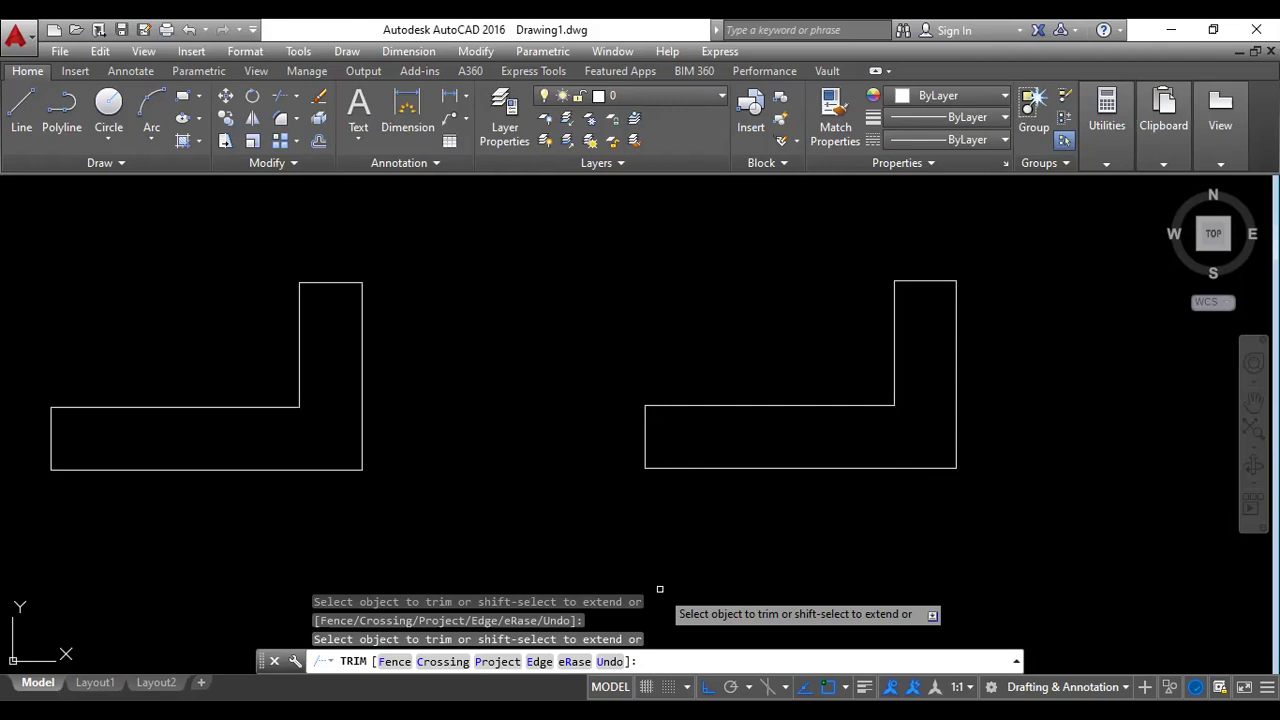
pyautogui.press('Escape')
# Draw a 100-unit horizontal line in the empty area to the right of the second L-shape.
pyautogui.scroll(-4, 620, 343)
pyautogui.moveTo(609, 343)
pyautogui.mouseDown(button='middle')
pyautogui.moveTo(237, 469)
pyautogui.moveTo(177, 475)
pyautogui.mouseUp(button='middle')
pyautogui.click(23, 126)
pyautogui.click(427, 483)
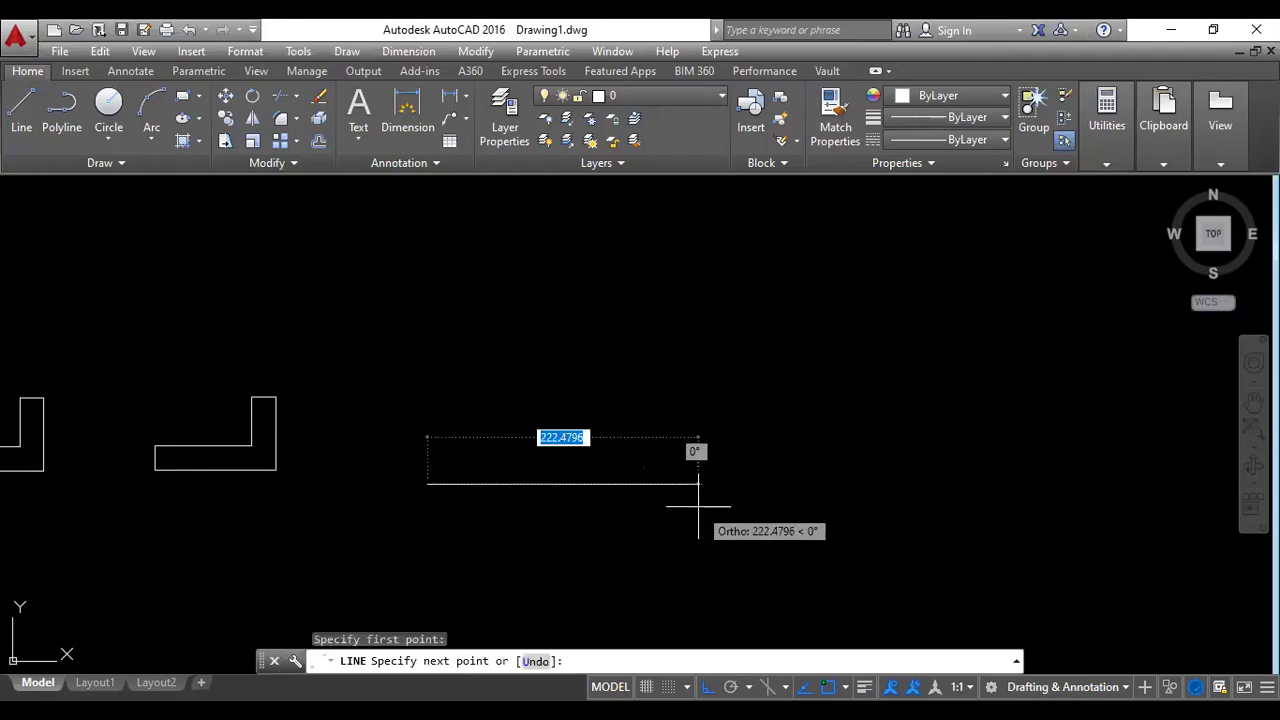
pyautogui.write('100')
pyautogui.press('Return')
pyautogui.press('Escape')
pyautogui.scroll(4, 414, 457)
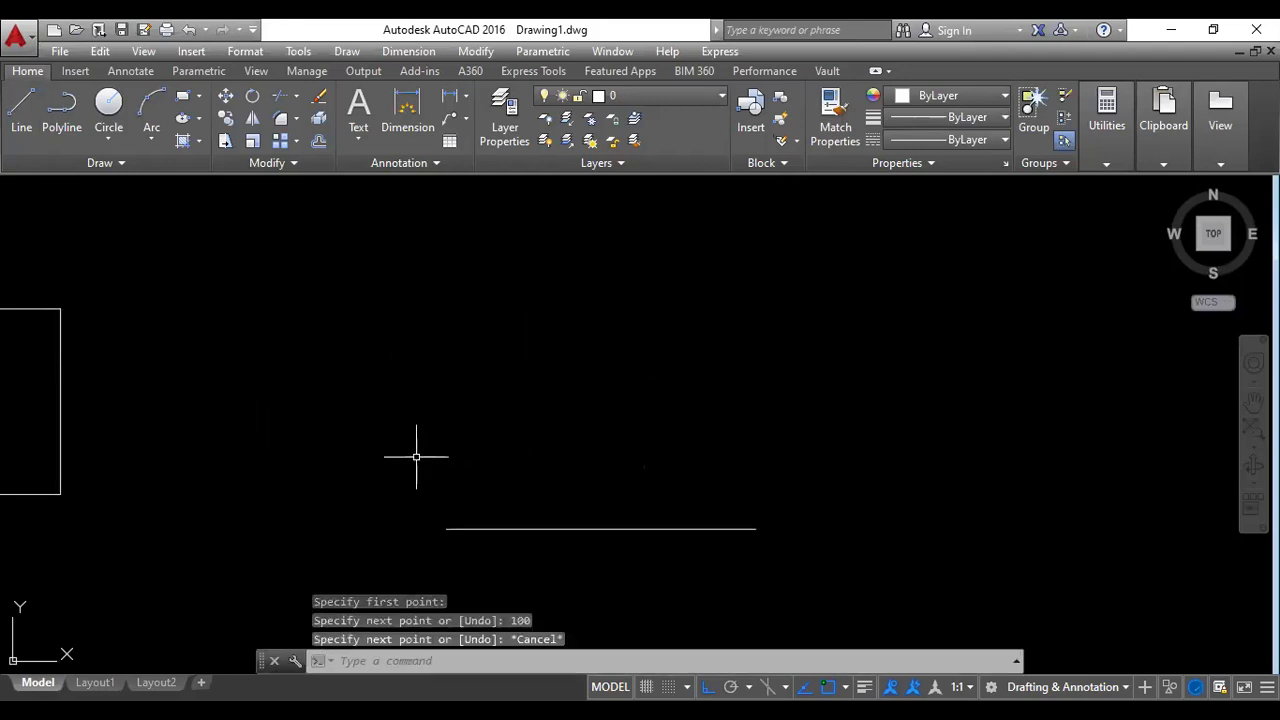
# Check the I-shape's dimensions in the Assignment 1.JPG image and return to the drawing.
pyautogui.scroll(-2, 575, 529)
pyautogui.moveTo(569, 526); pyautogui.dragTo(517, 506, button='middle')
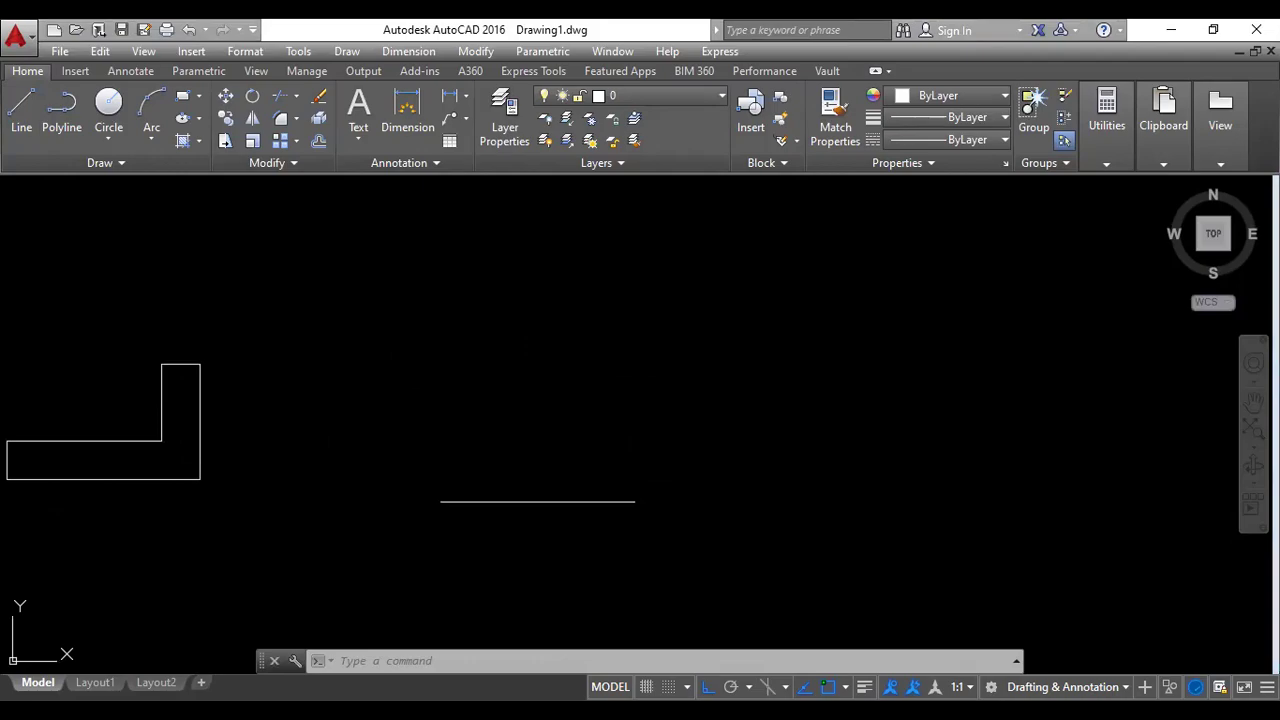
pyautogui.hotkey('alt', 'Tab')
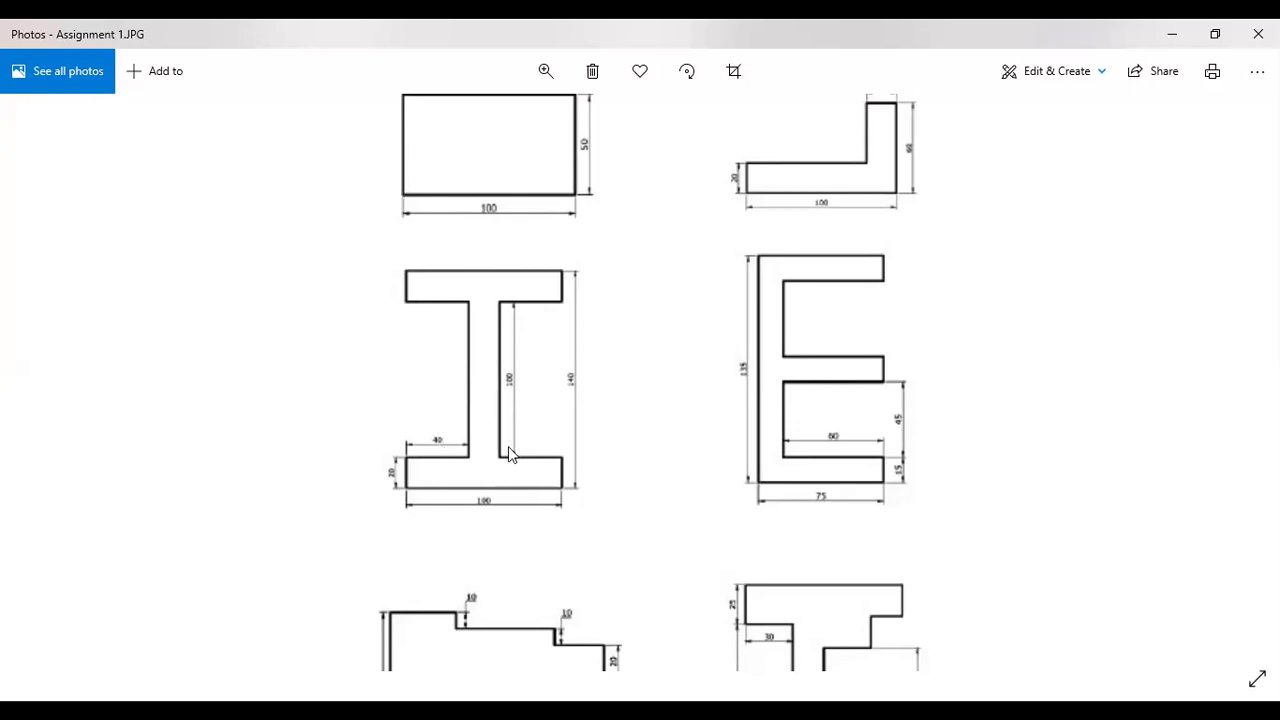
pyautogui.click(1166, 35)
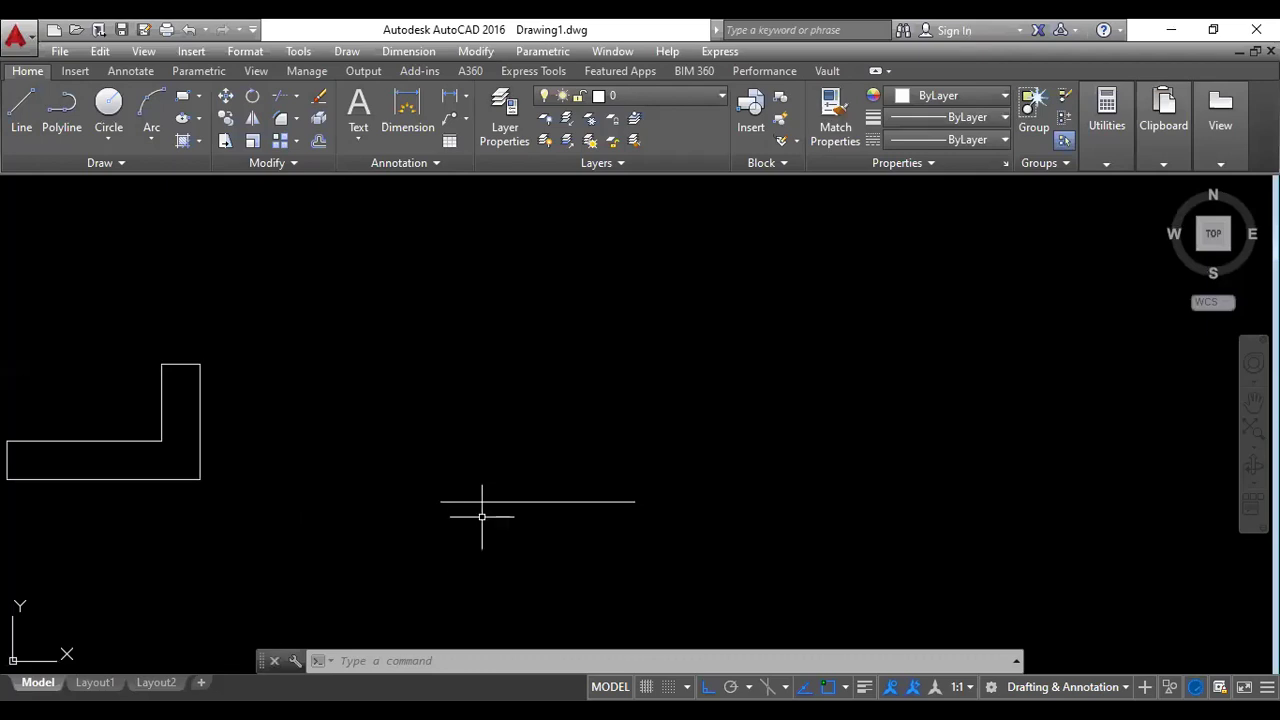
# Offset the 100-unit horizontal line 140 units upward and end the Offset command.
pyautogui.write('o')
pyautogui.press('Return')
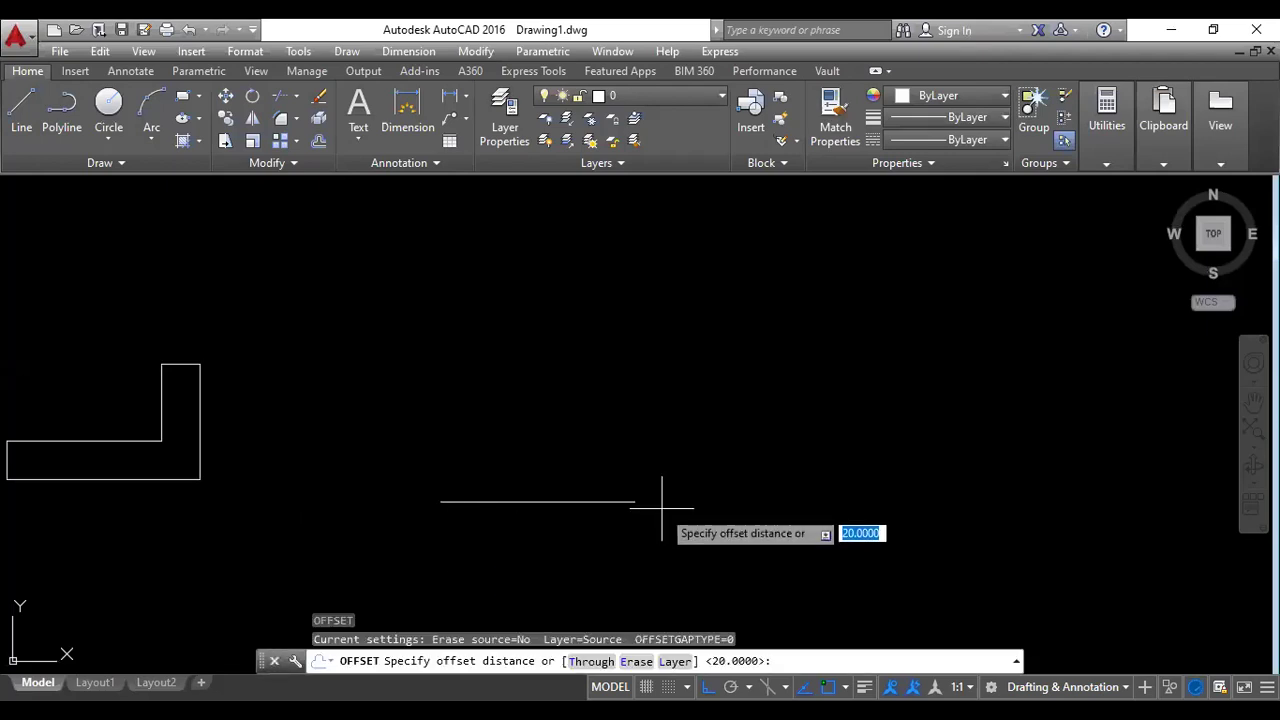
pyautogui.write('140')
pyautogui.press('Return')
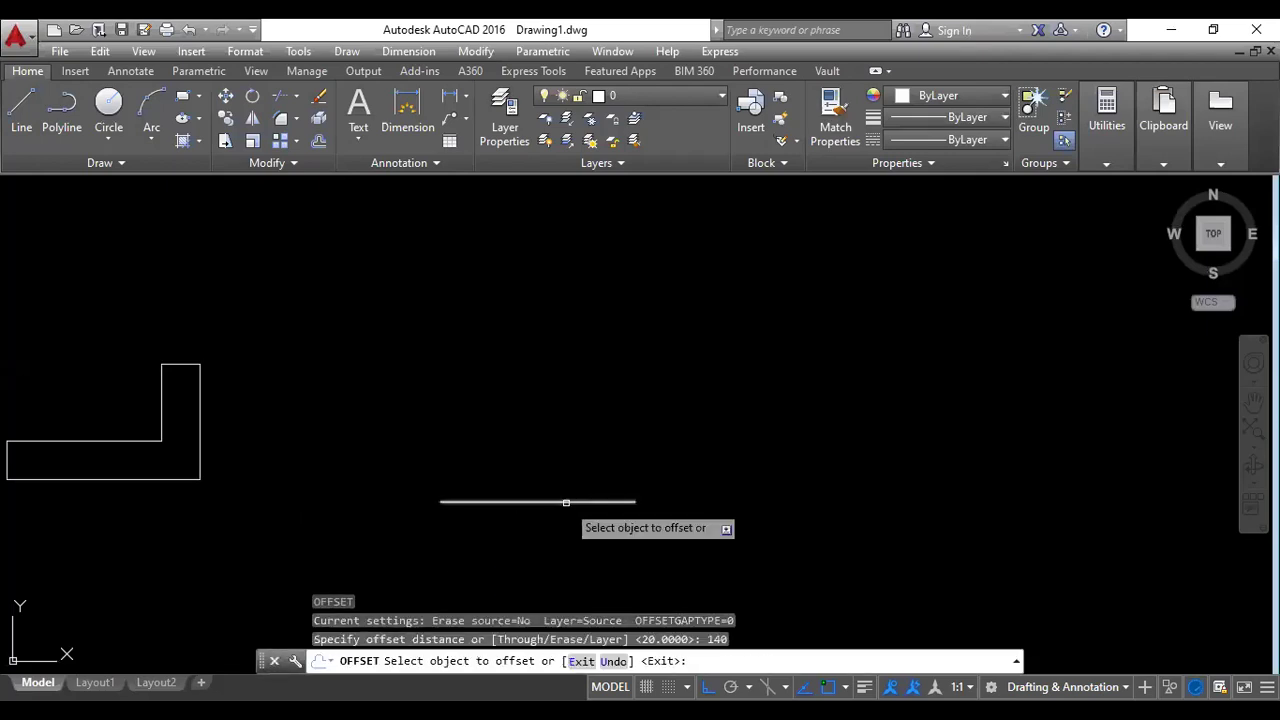
pyautogui.click(585, 501)
pyautogui.click(569, 422)
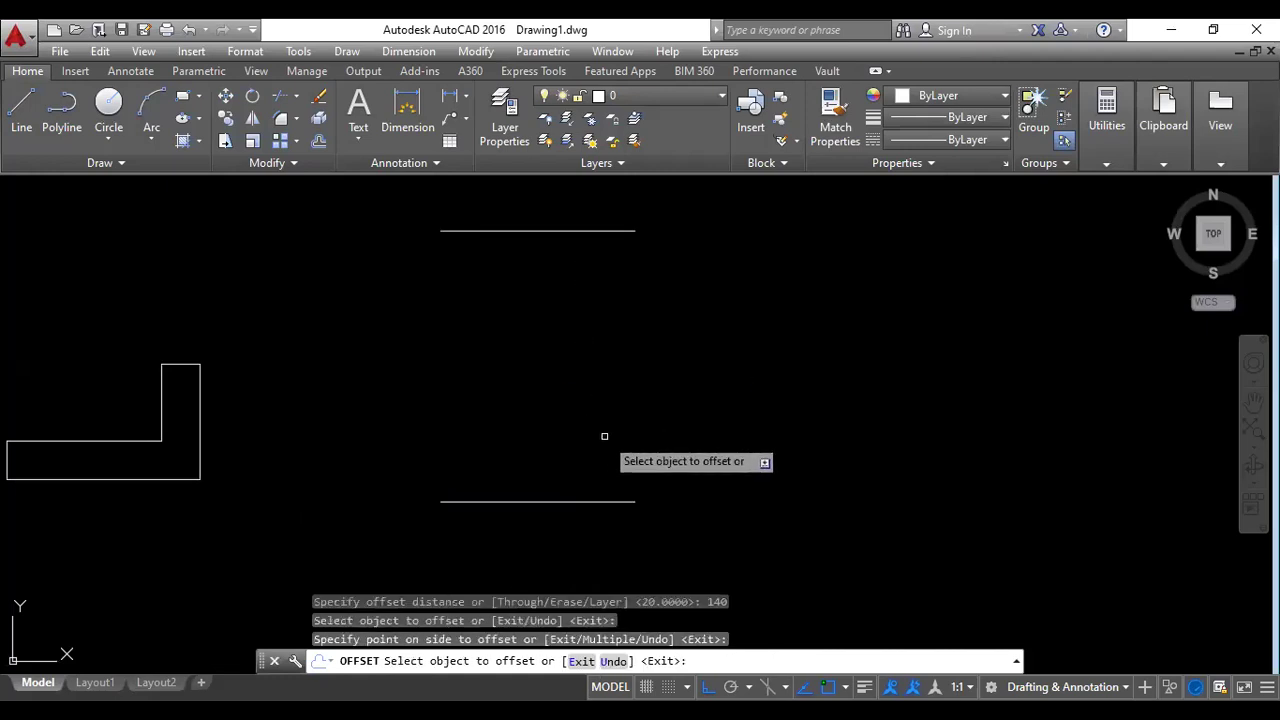
pyautogui.press('Escape')
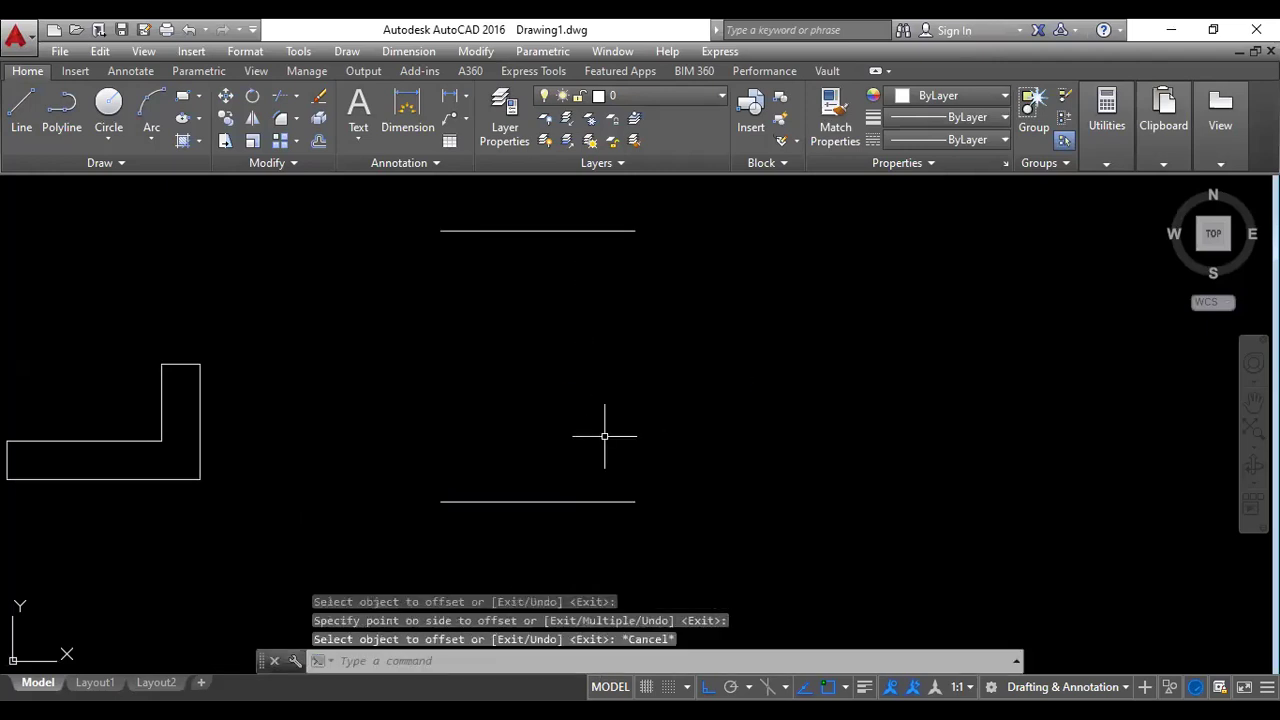
# Offset the bottom horizontal line upward and the top horizontal line downward, each by 20 units.
pyautogui.press('Return')
pyautogui.write('20')
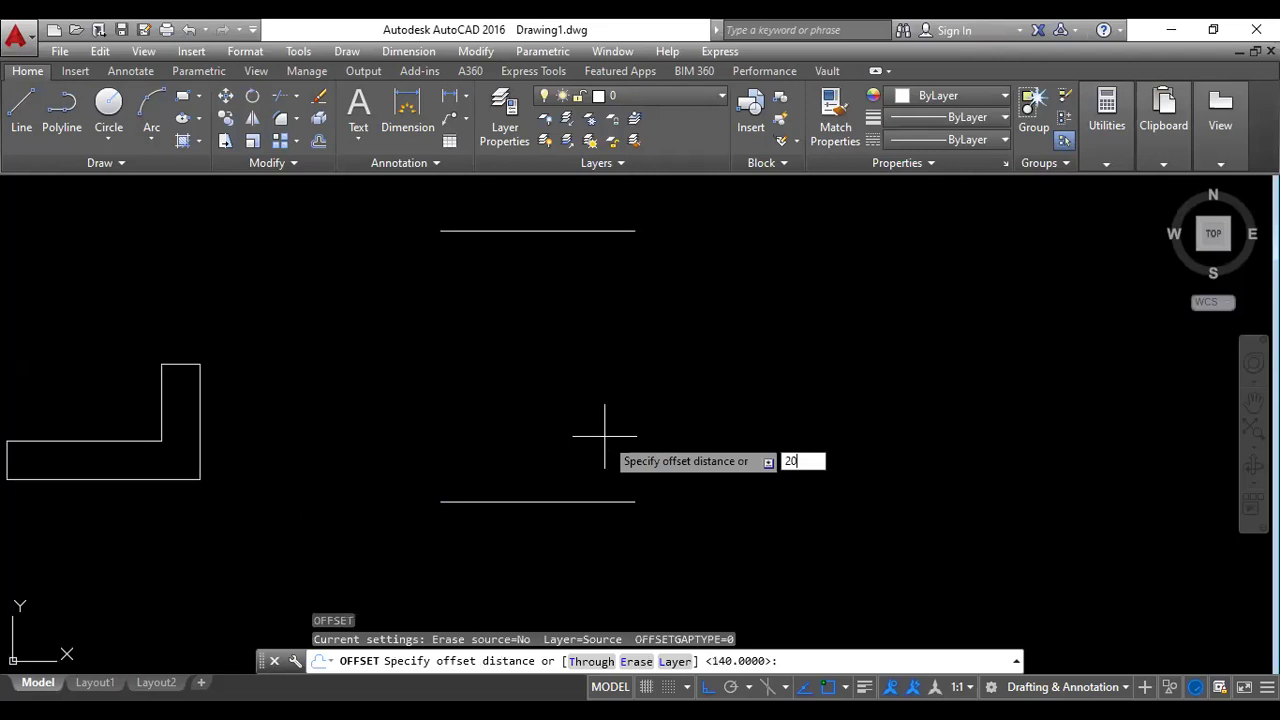
pyautogui.press('Return')
pyautogui.click(577, 502)
pyautogui.click(587, 450)
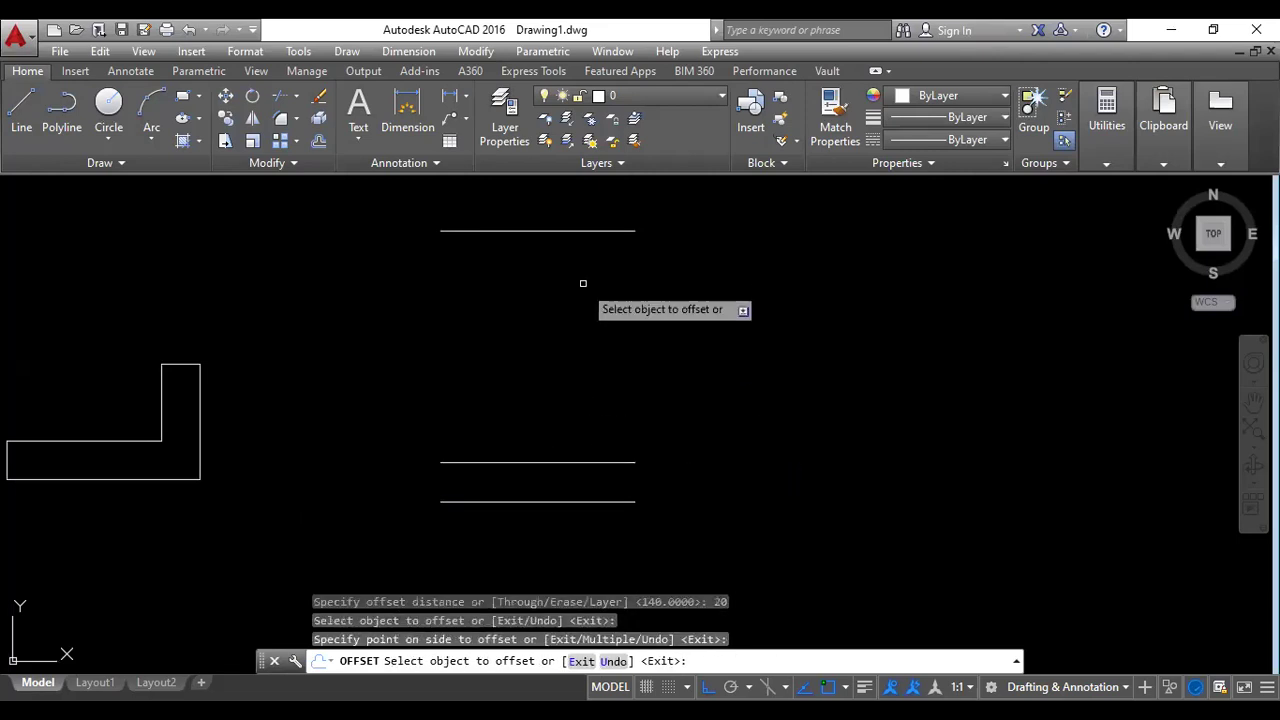
pyautogui.click(583, 231)
pyautogui.click(578, 295)
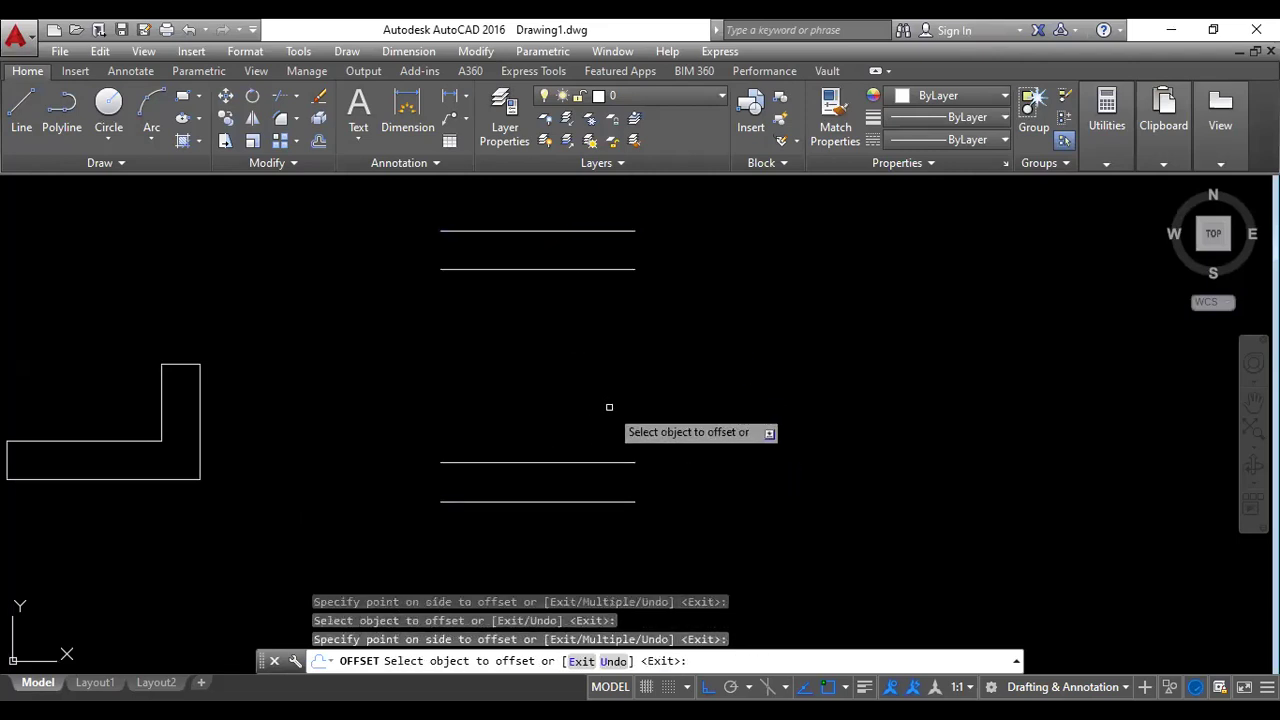
# Draw two vertical lines joining the left and right ends of the top and bottom horizontal lines.
pyautogui.press('Escape')
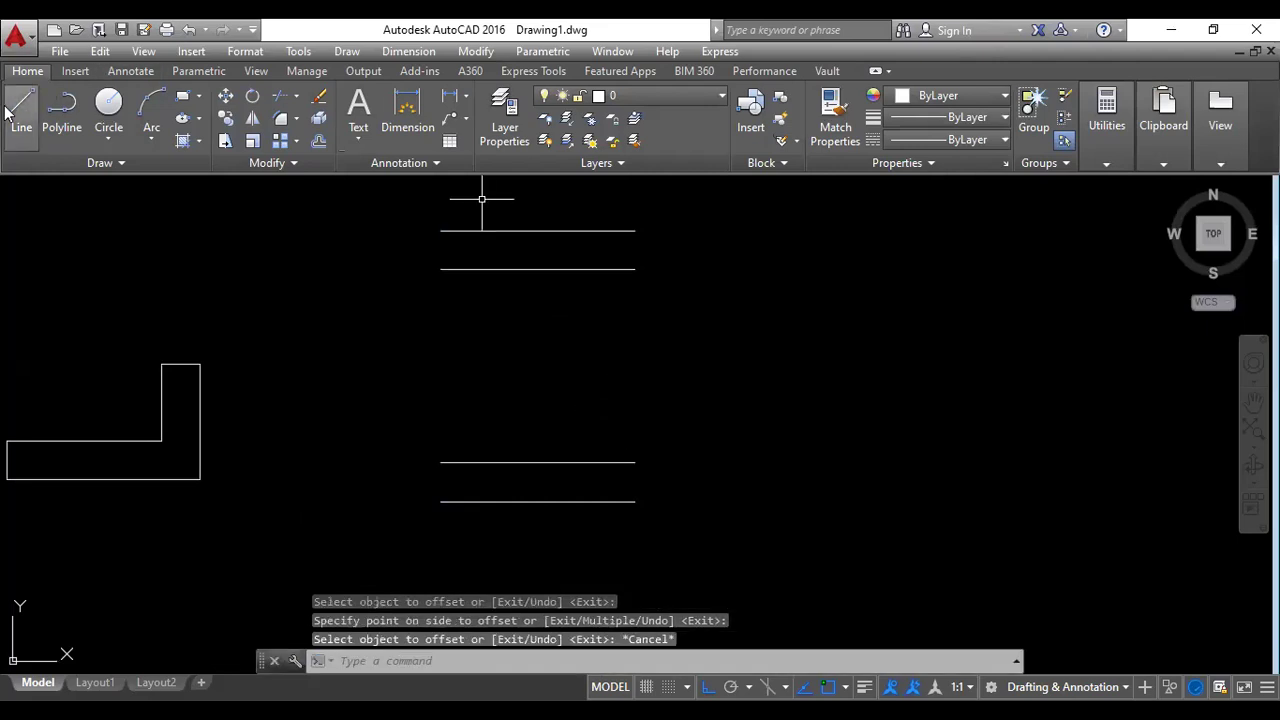
pyautogui.write('l')
pyautogui.press('Return')
pyautogui.click(441, 231)
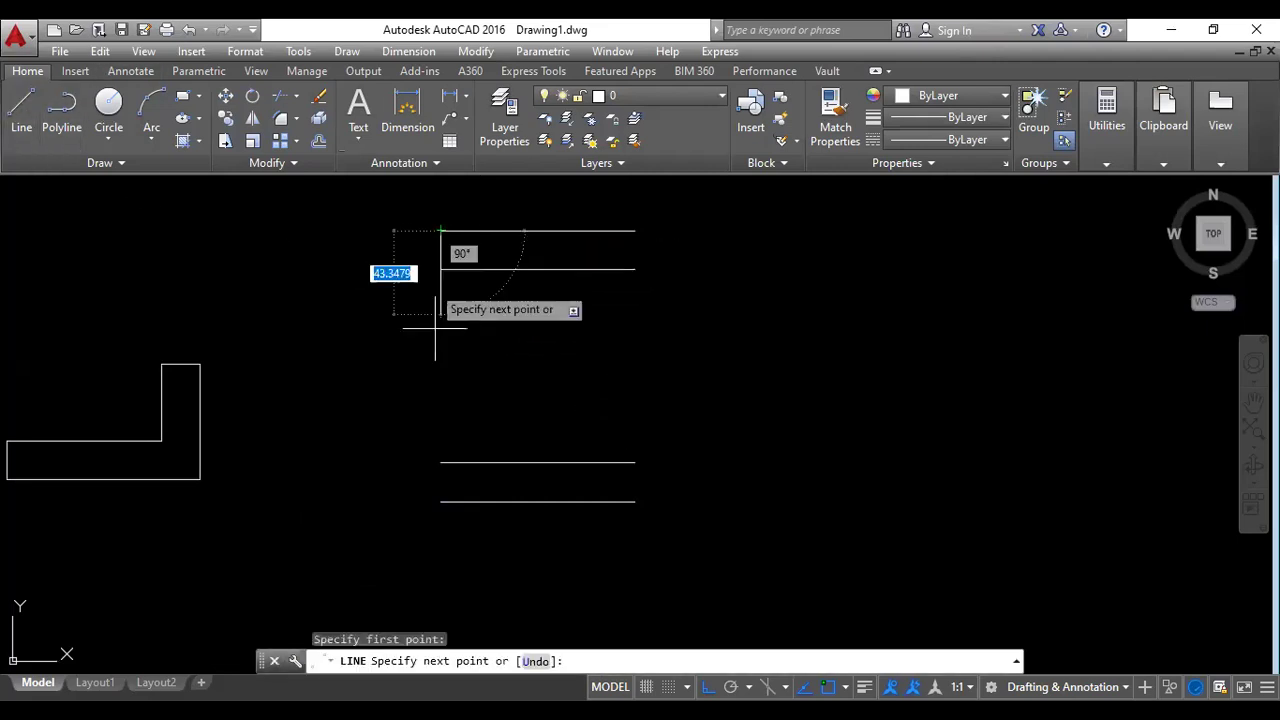
pyautogui.click(441, 501)
pyautogui.press('Escape')
pyautogui.press('Return')
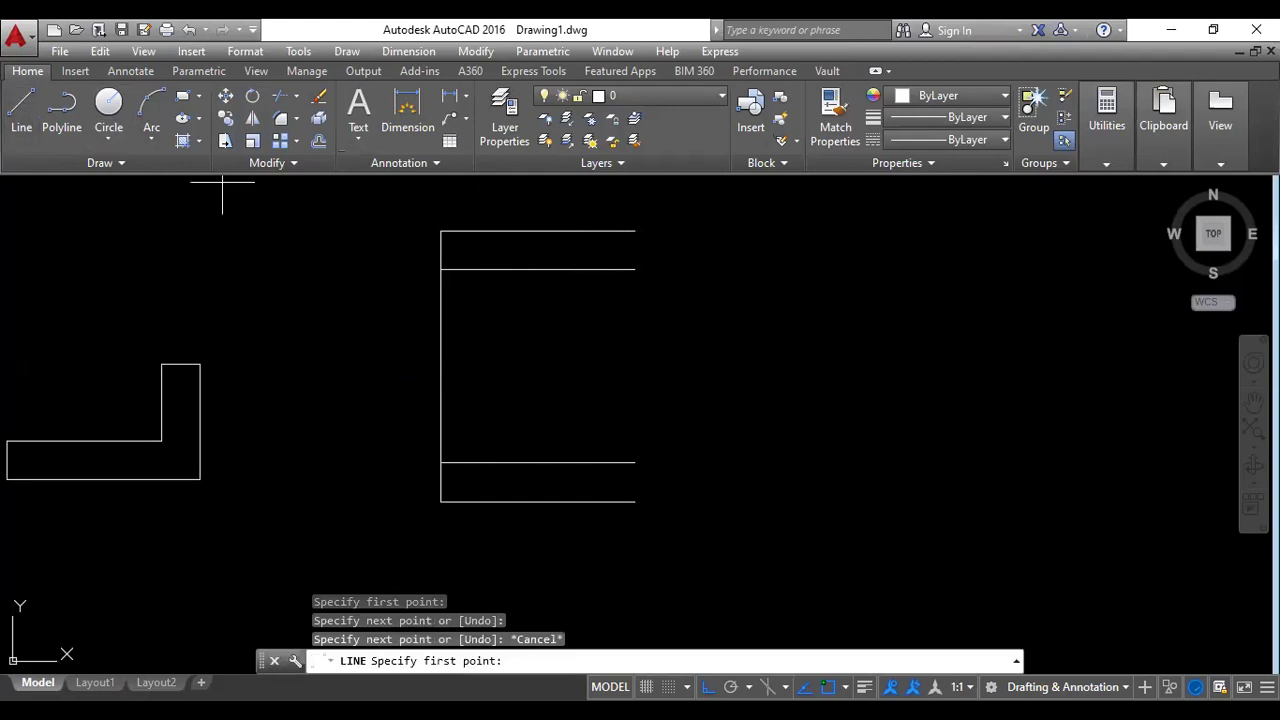
pyautogui.click(634, 231)
pyautogui.click(634, 501)
pyautogui.press('Escape')
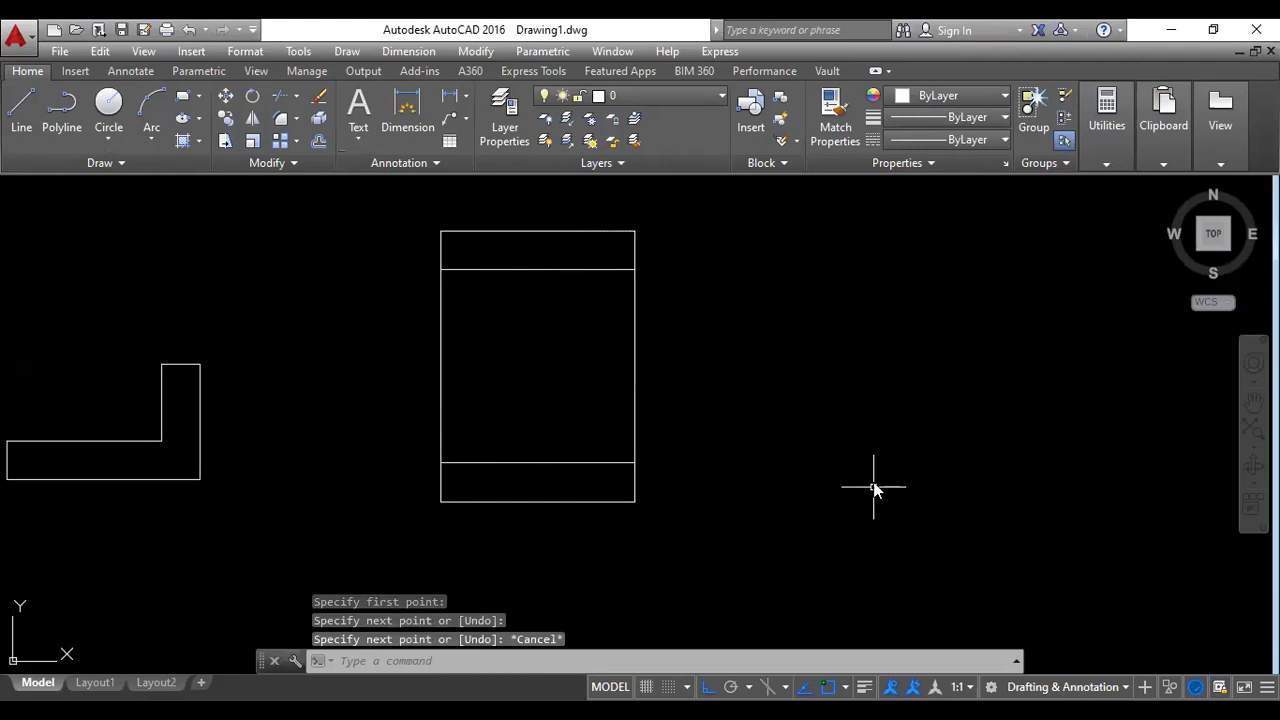
# Offset the left and right vertical lines inward by 40 units each to form the I-shape's web.
pyautogui.write('o')
pyautogui.press('Return')
pyautogui.write('40')
pyautogui.press('Return')
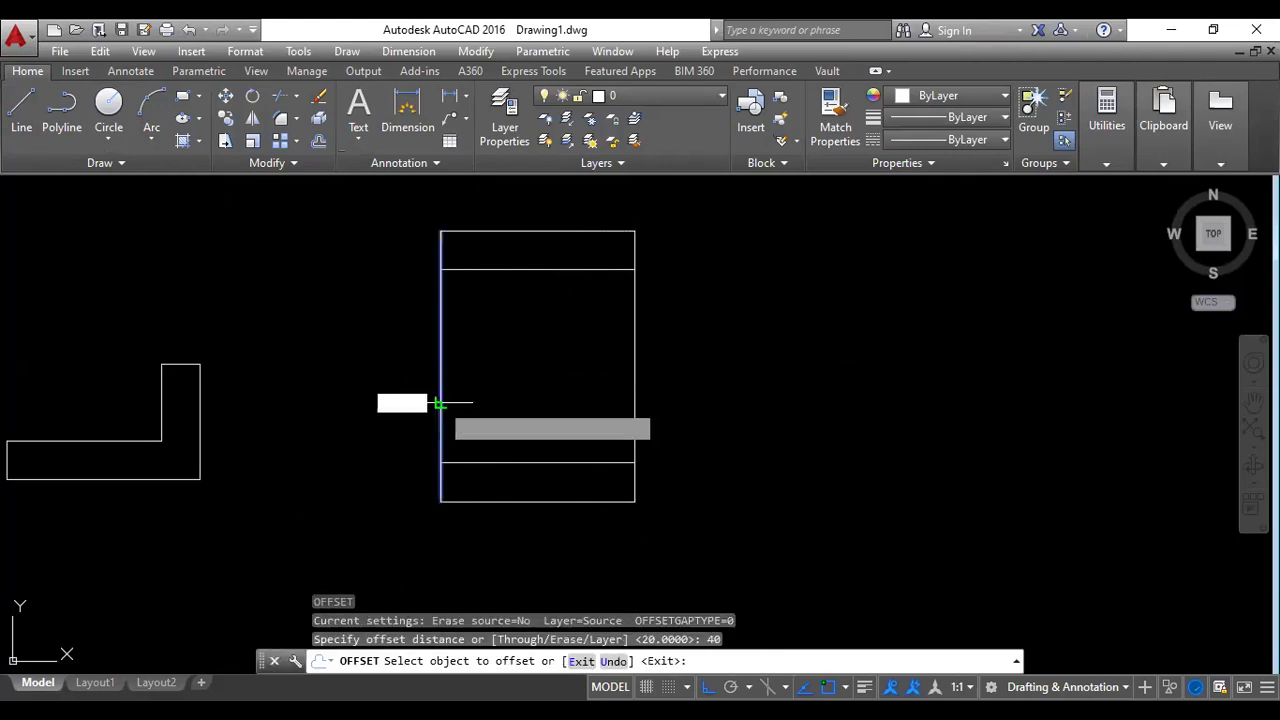
pyautogui.click(441, 402)
pyautogui.click(500, 401)
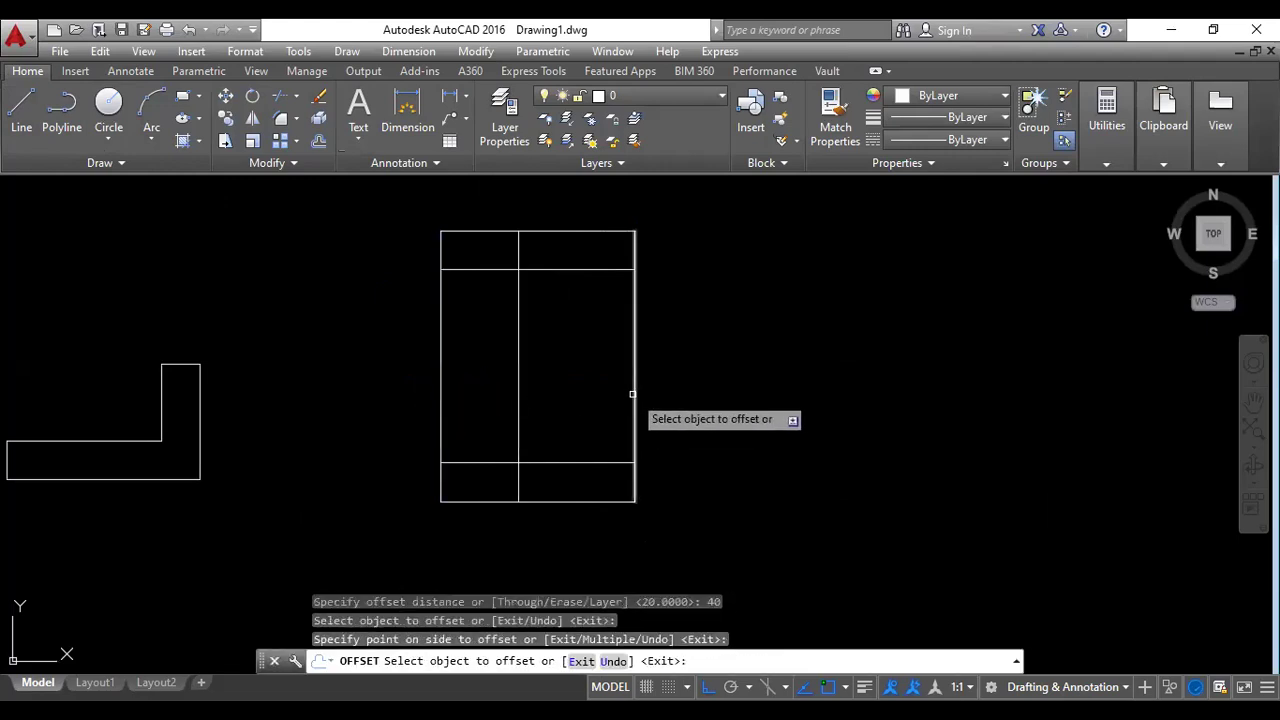
pyautogui.click(631, 394)
pyautogui.click(575, 400)
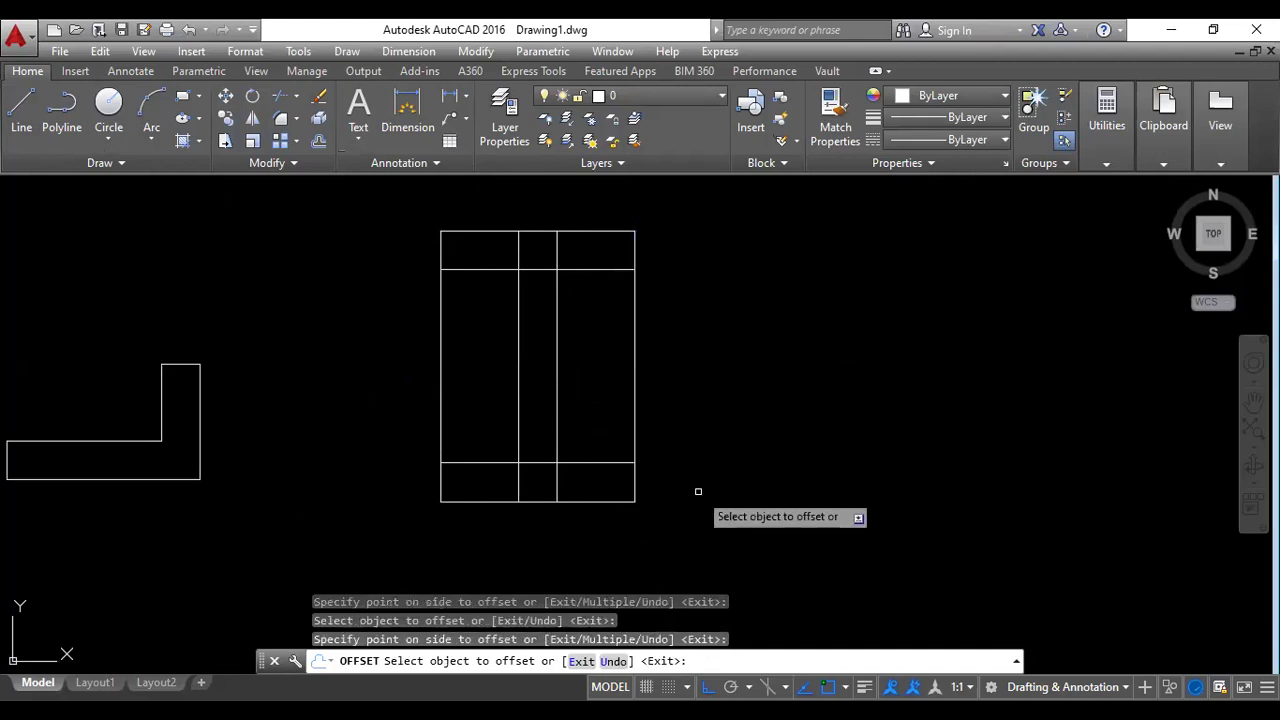
pyautogui.press('Escape')
# Trim the middle segments of both outer vertical lines between the two flanges, using all objects as cutting edges.
pyautogui.write('TR')
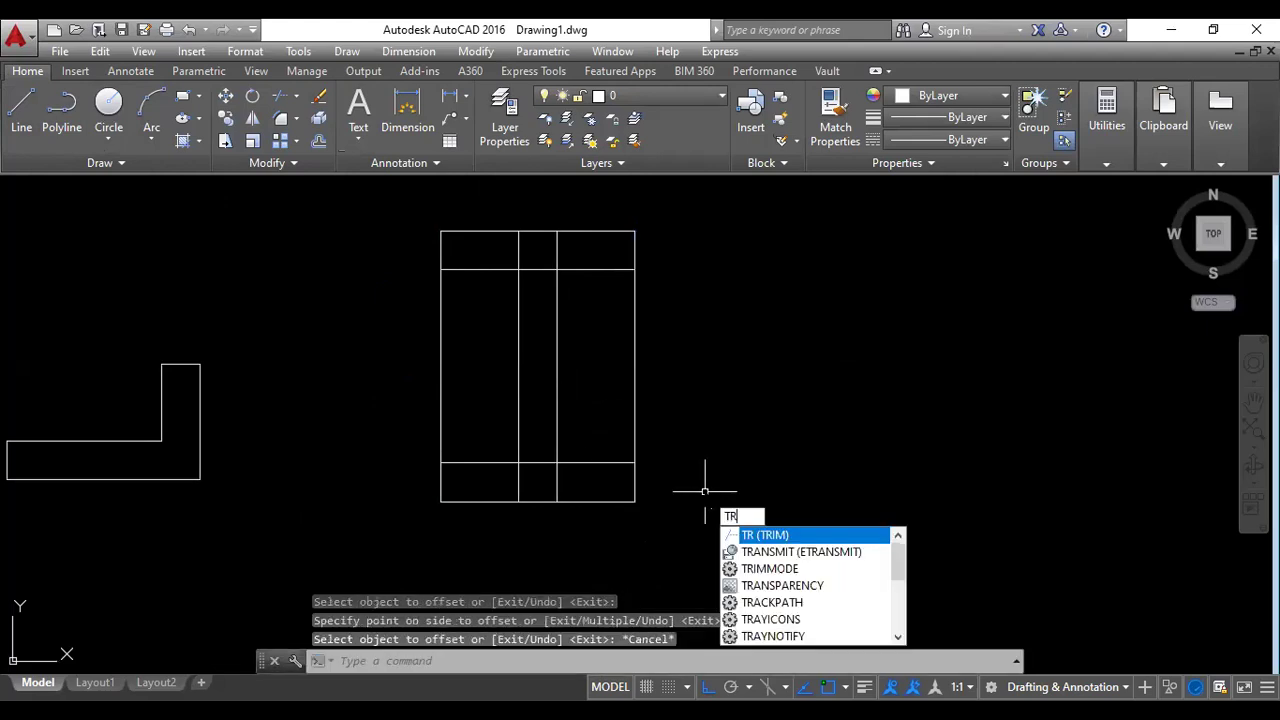
pyautogui.press('Return')
pyautogui.press('Return')
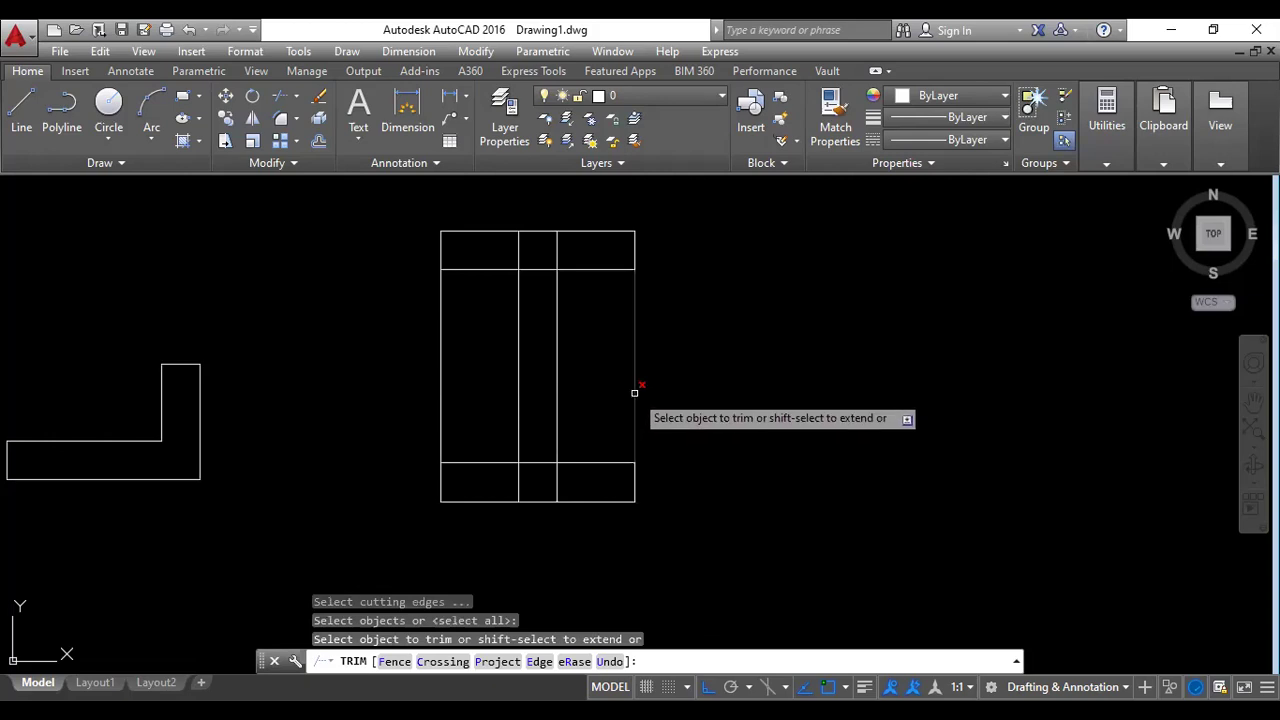
pyautogui.click(634, 392)
pyautogui.click(441, 393)
# Trim the web and flange lines crossing inside both flanges to leave a clean I-shaped outline.
pyautogui.click(531, 267)
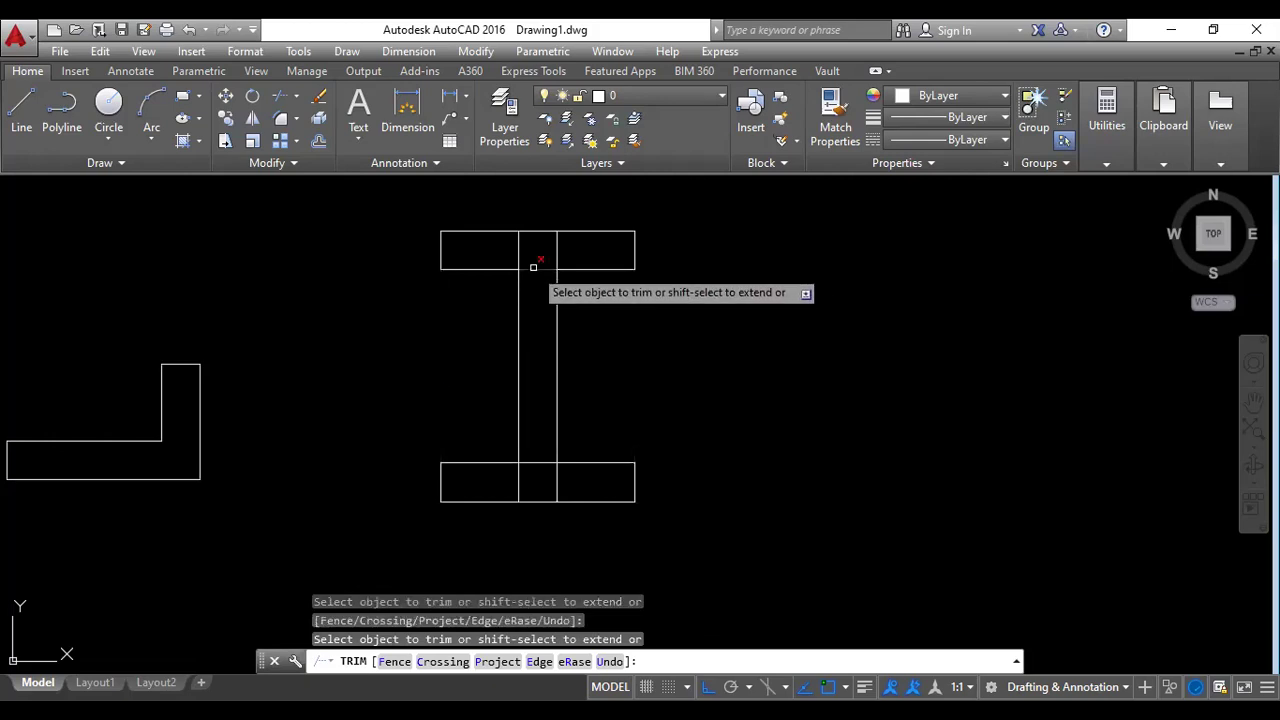
pyautogui.click(518, 250)
pyautogui.click(558, 256)
pyautogui.click(557, 481)
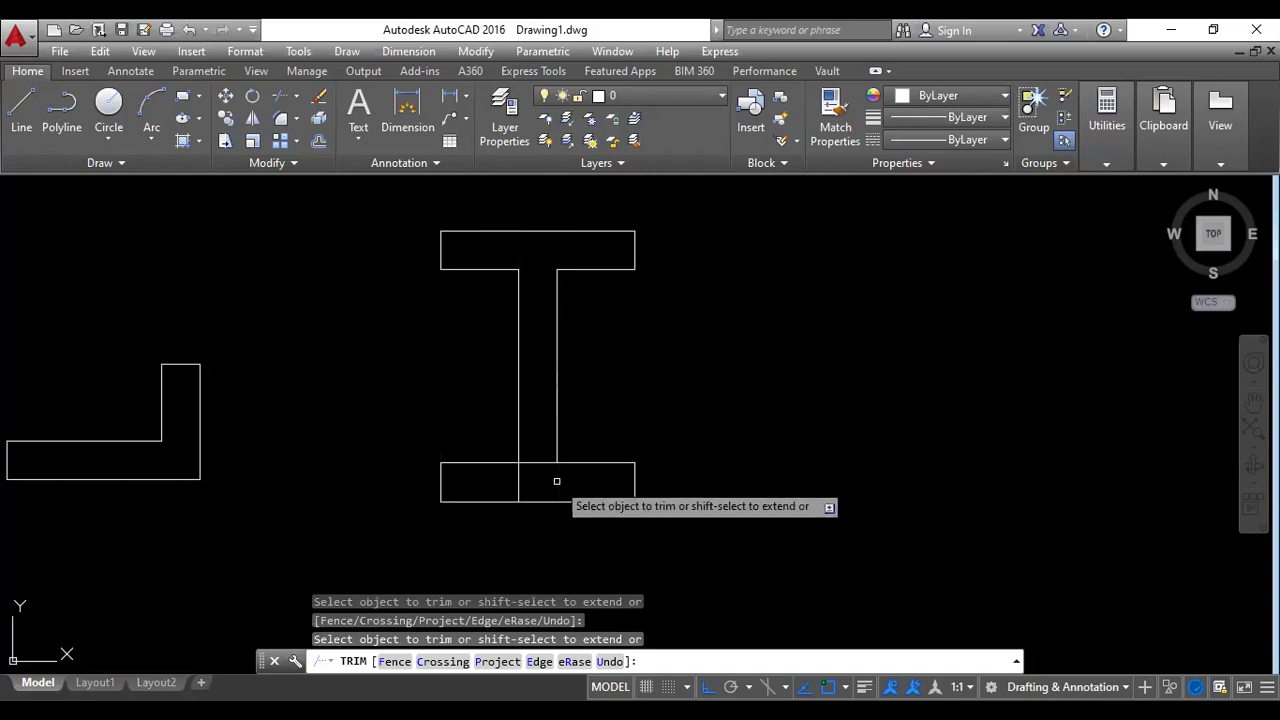
pyautogui.click(520, 487)
pyautogui.click(534, 462)
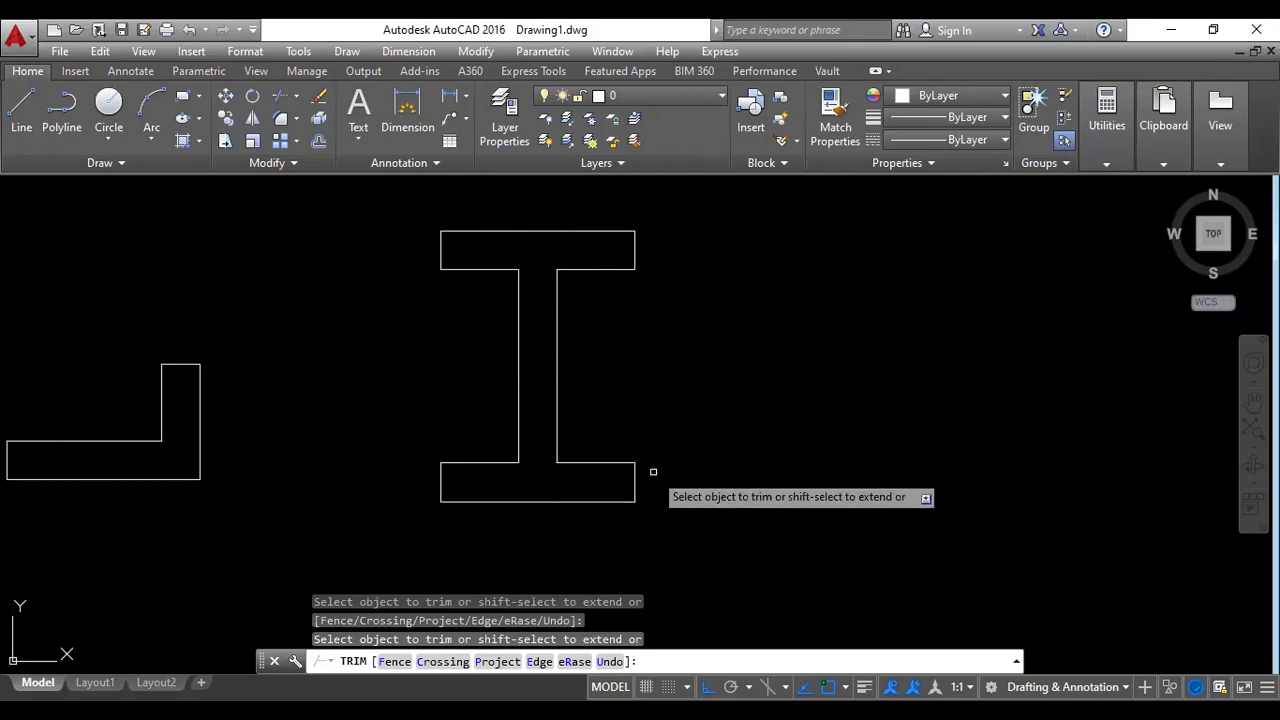
pyautogui.press('Escape')
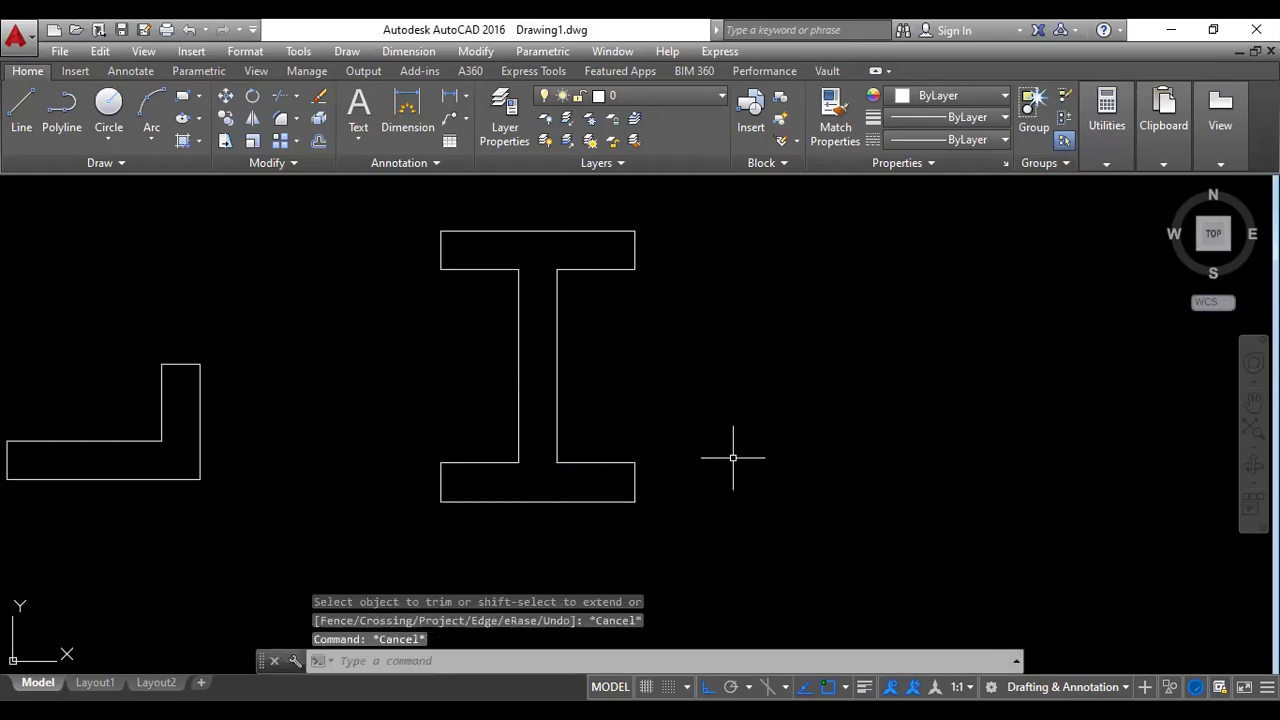
pyautogui.scroll(3, 575, 430)
pyautogui.scroll(-5, 589, 464)
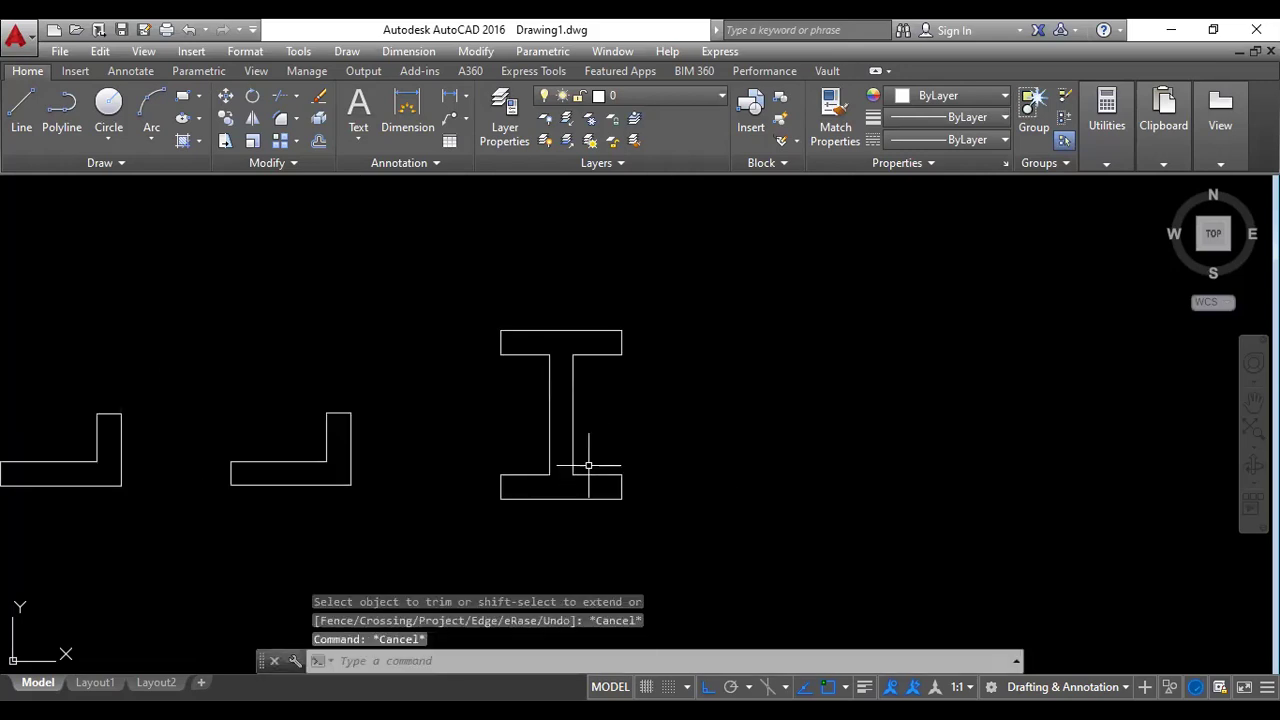
pyautogui.moveTo(571, 514)
pyautogui.mouseDown(button='middle')
pyautogui.moveTo(609, 480)
pyautogui.moveTo(714, 500)
pyautogui.mouseUp(button='middle')
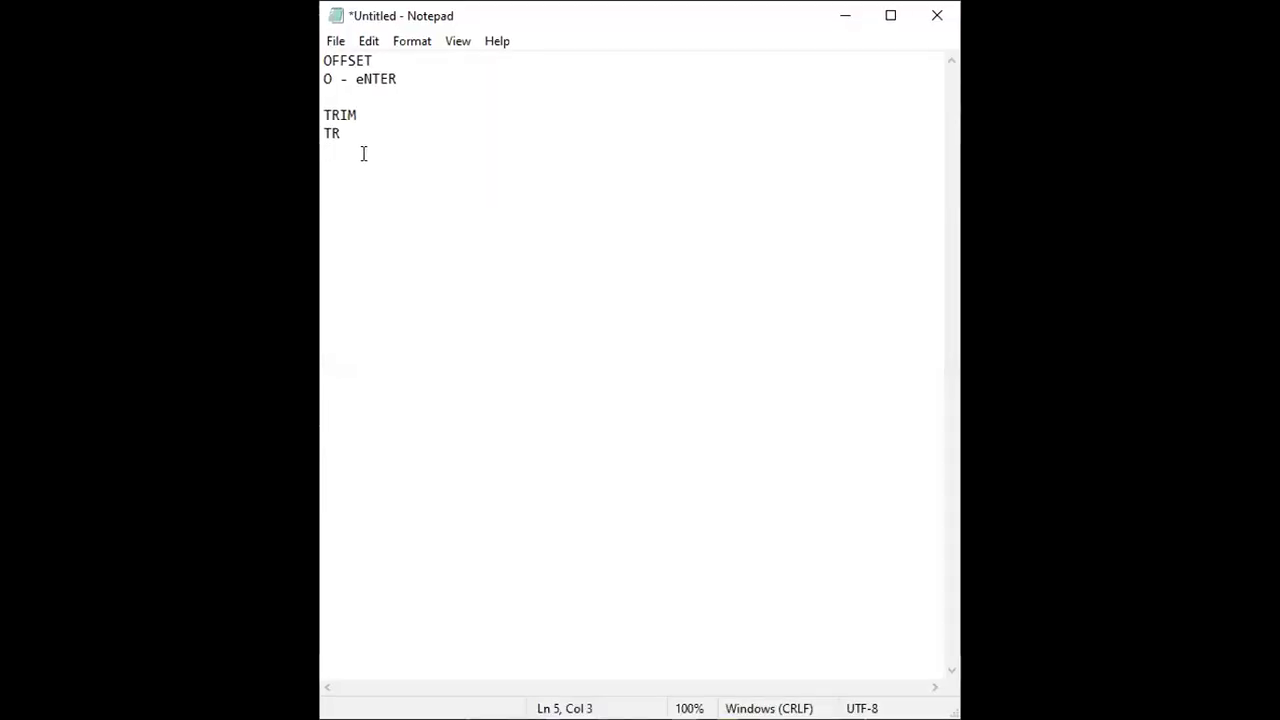
# In the Notepad notes, add EXTEND with its shortcut EX below the TRIM entry, and return to the drawing.
pyautogui.press('Return')
pyautogui.press('Return')
pyautogui.write('EXTEN')
pyautogui.write('D')
pyautogui.press('Return')
pyautogui.write('EX')
pyautogui.click(842, 22)
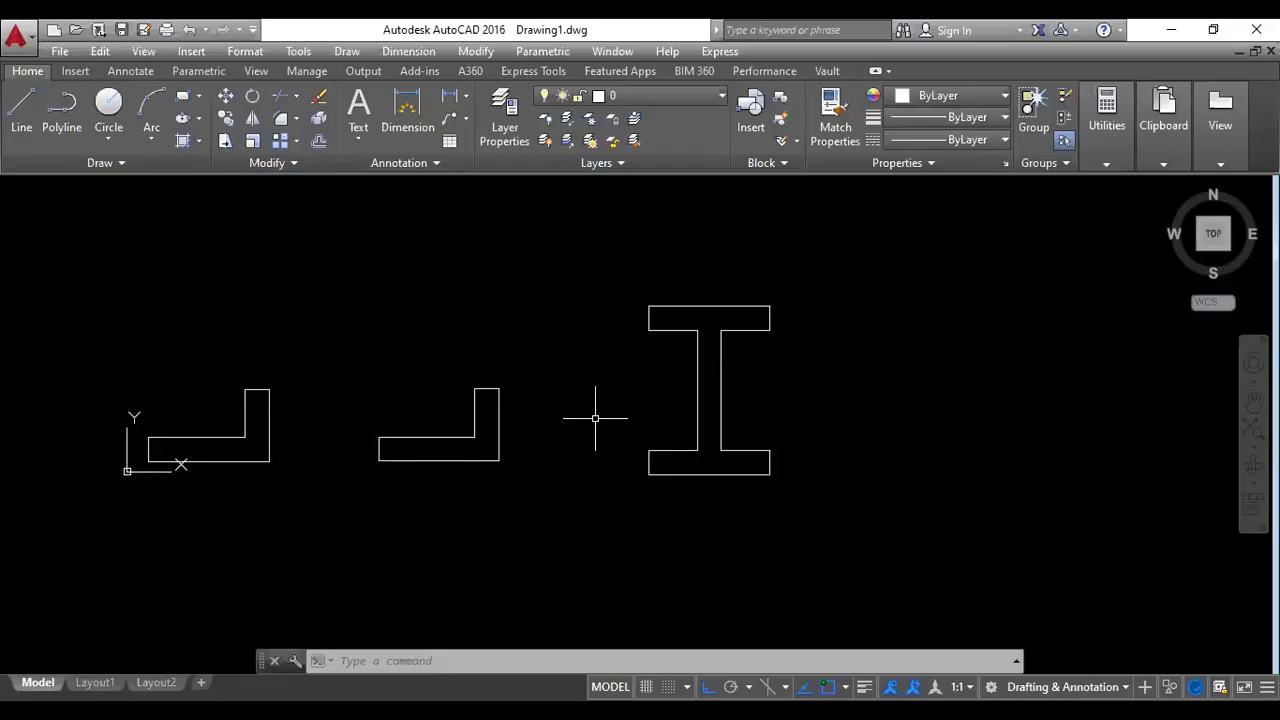
# Extend the left upper edge of the I-shape's bottom flange across to the L-shapes, and undo the extensions.
pyautogui.write('EX')
pyautogui.press('Return')
pyautogui.press('Return')
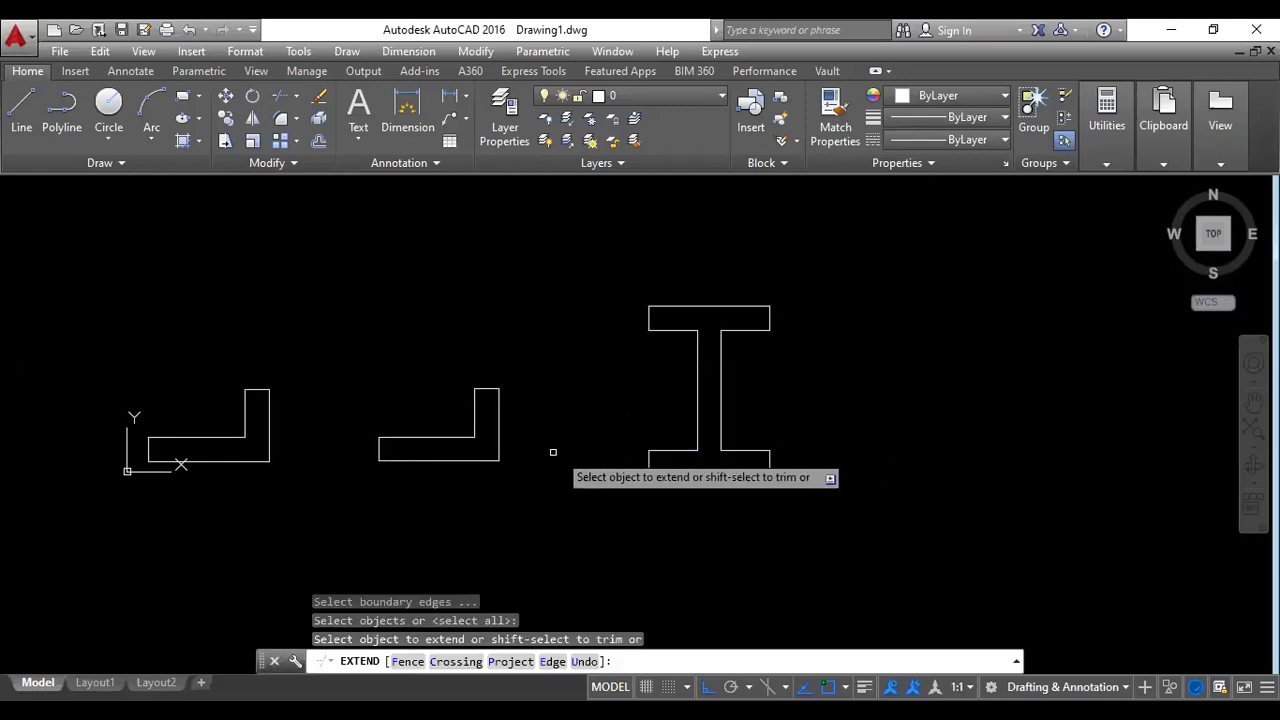
pyautogui.click(662, 451)
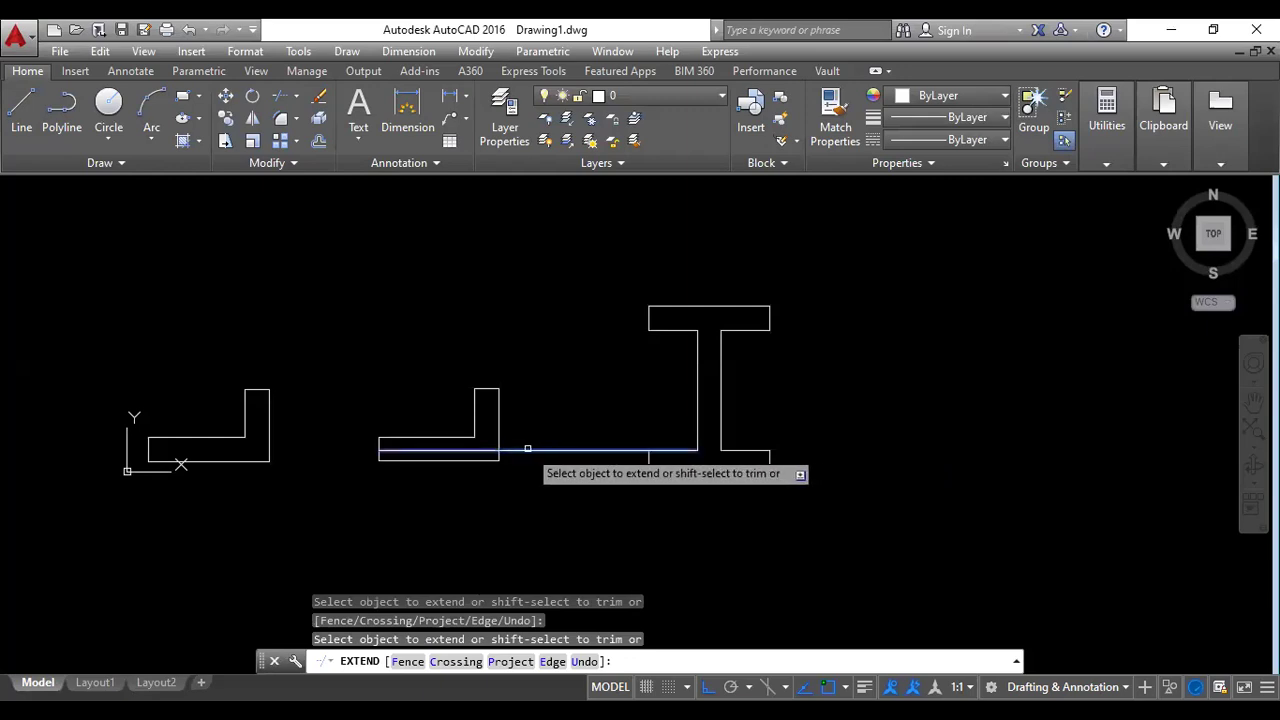
pyautogui.click(444, 450)
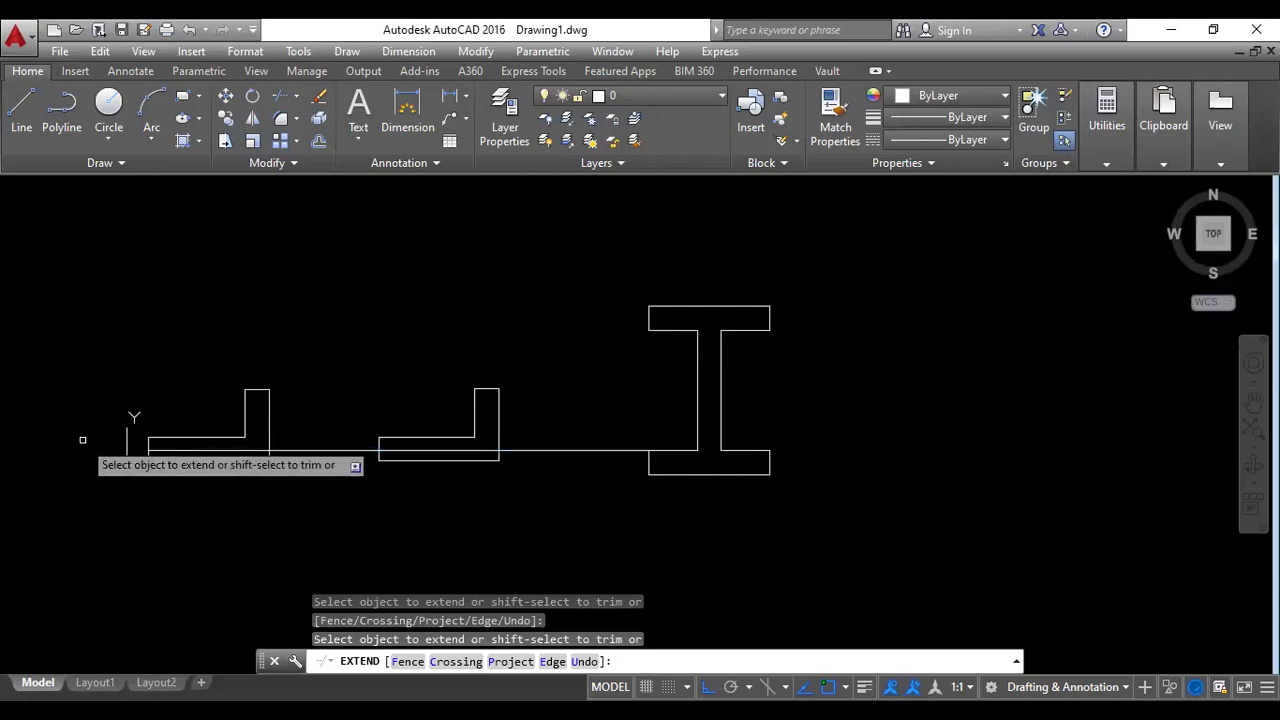
pyautogui.hotkey('ctrl', 'z')
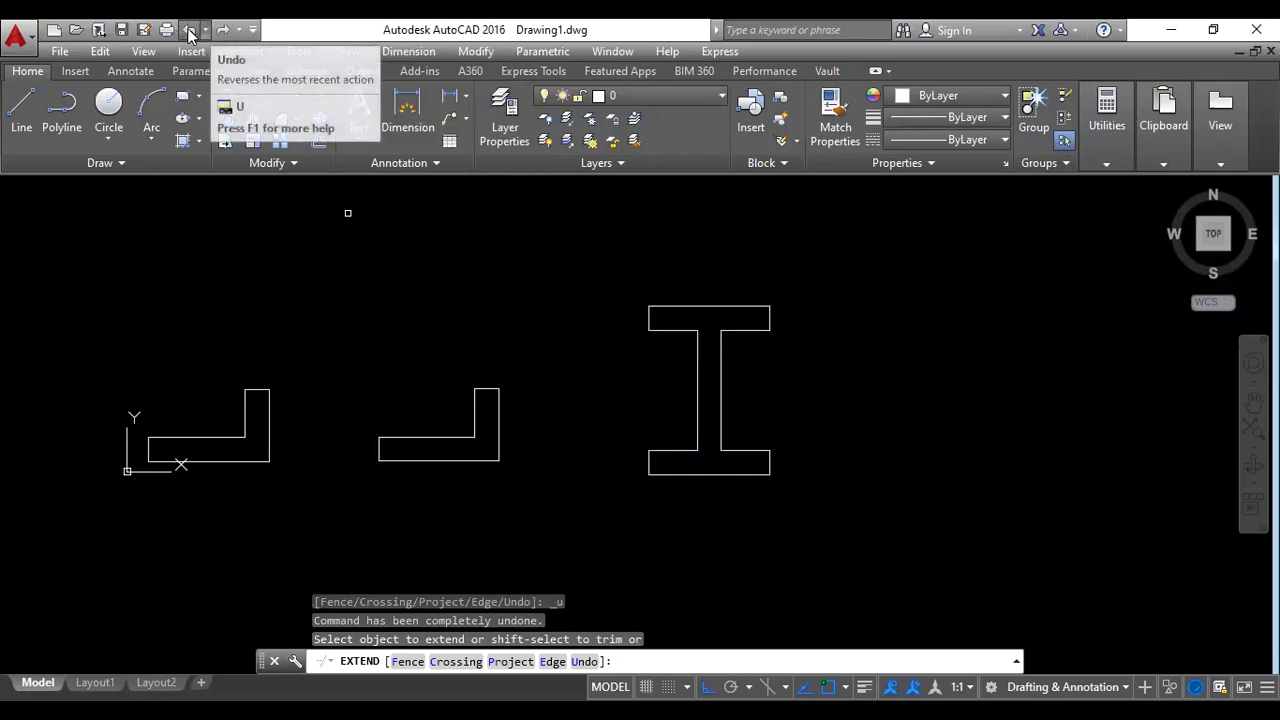
# Extend the I-shape's flange sides and inner flange and web lines to their boundaries, and undo the Extend operation.
pyautogui.click(650, 466)
pyautogui.click(647, 460)
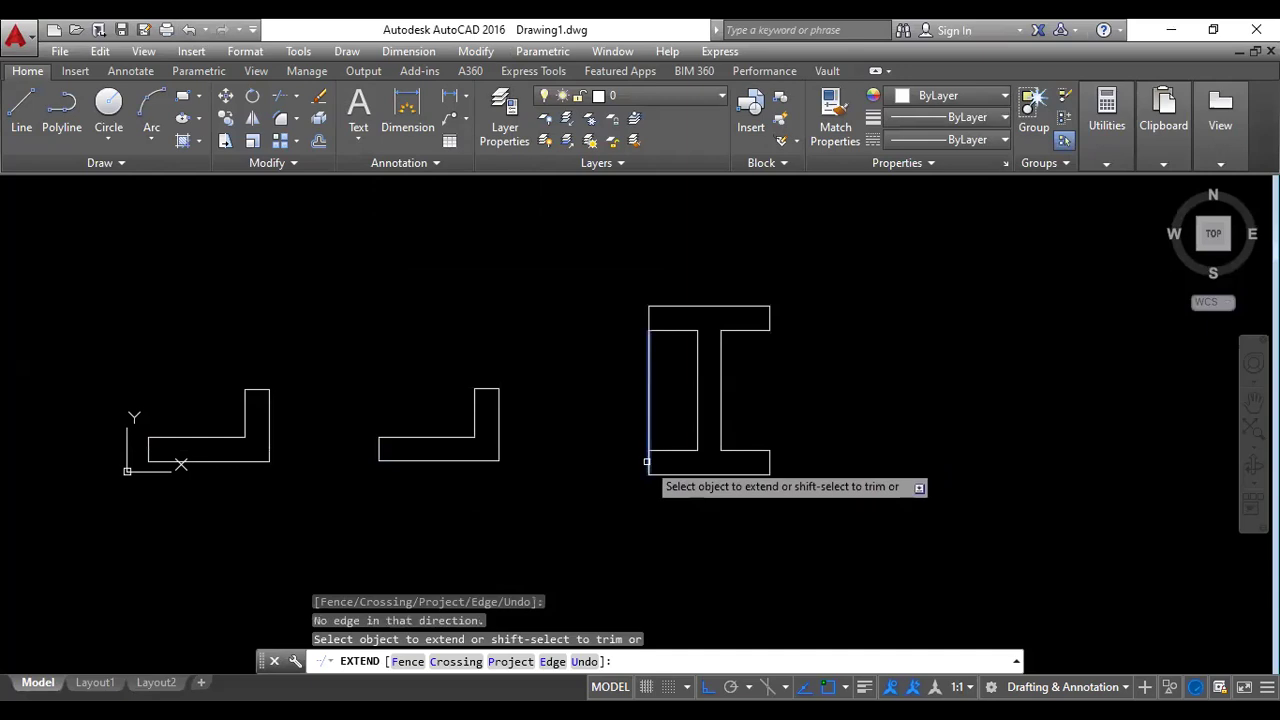
pyautogui.click(769, 461)
pyautogui.click(737, 449)
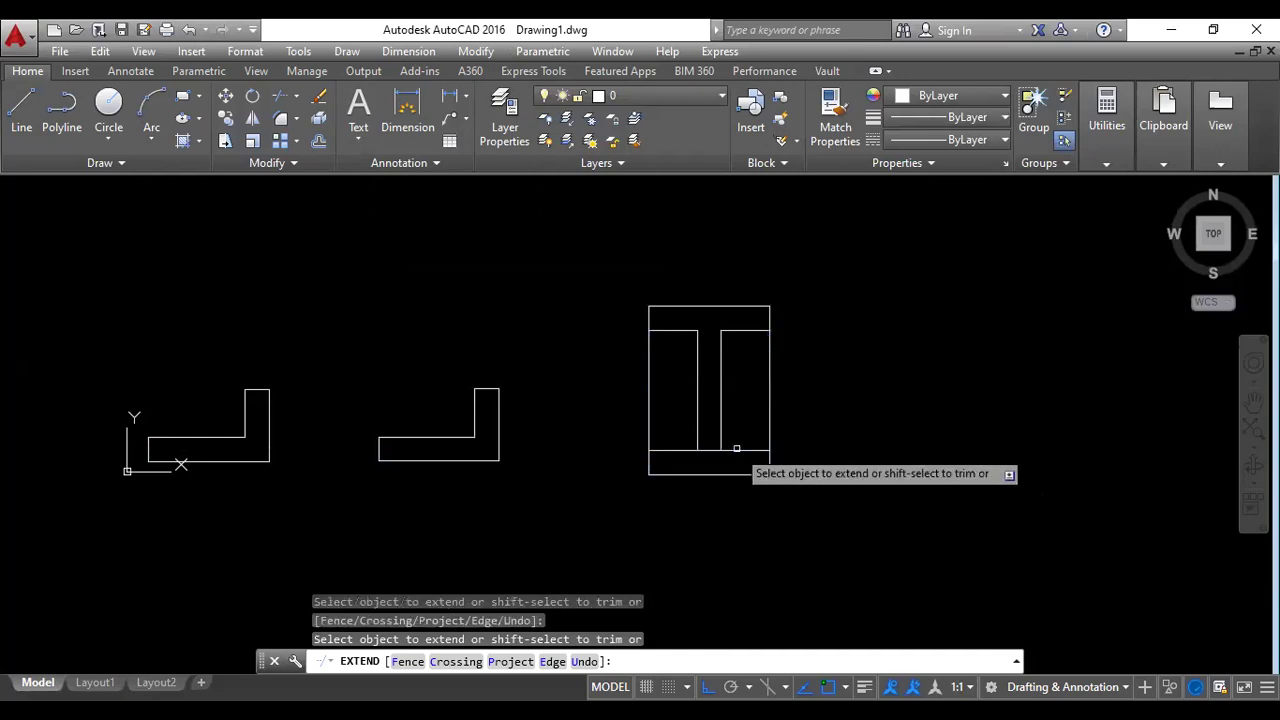
pyautogui.click(736, 326)
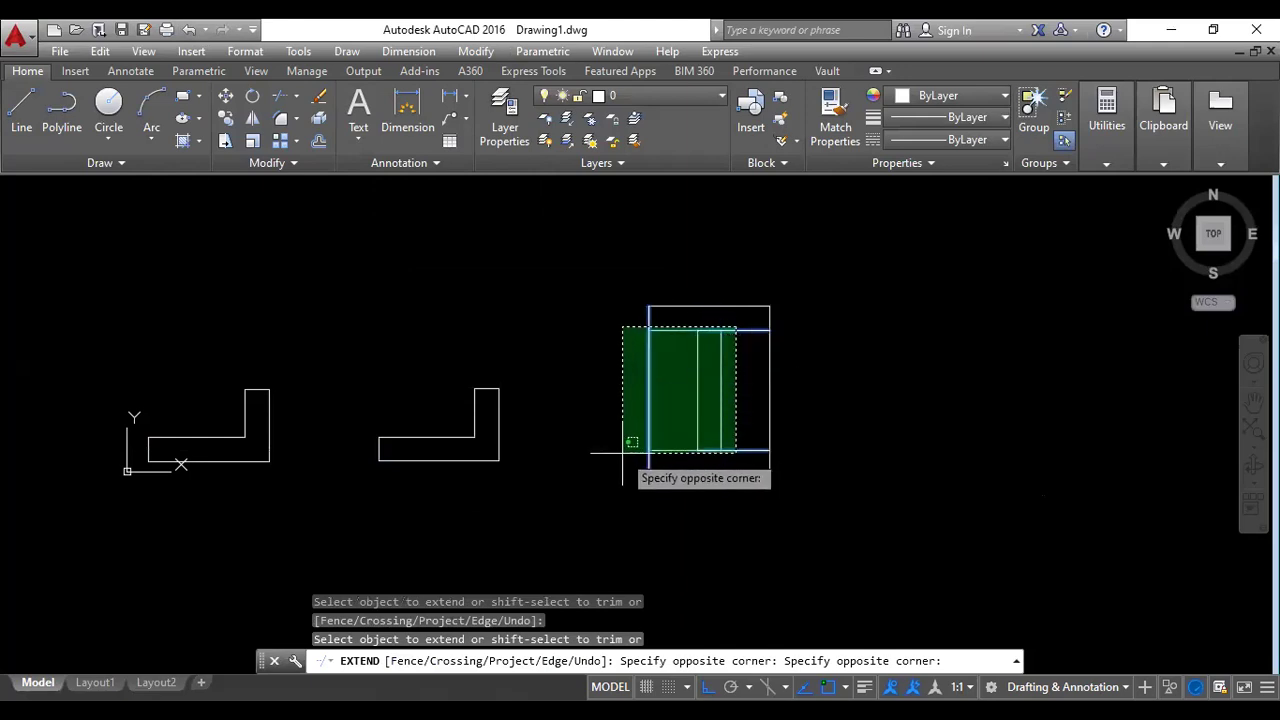
pyautogui.click(694, 411)
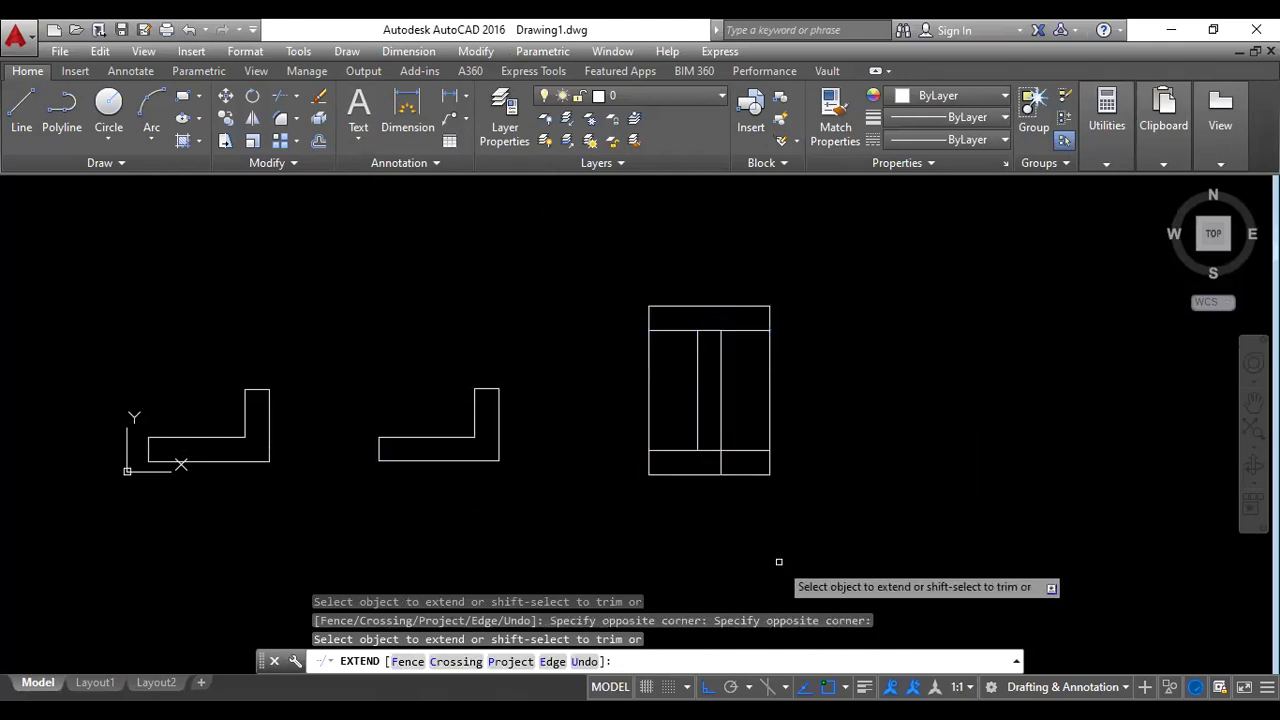
pyautogui.press('Escape')
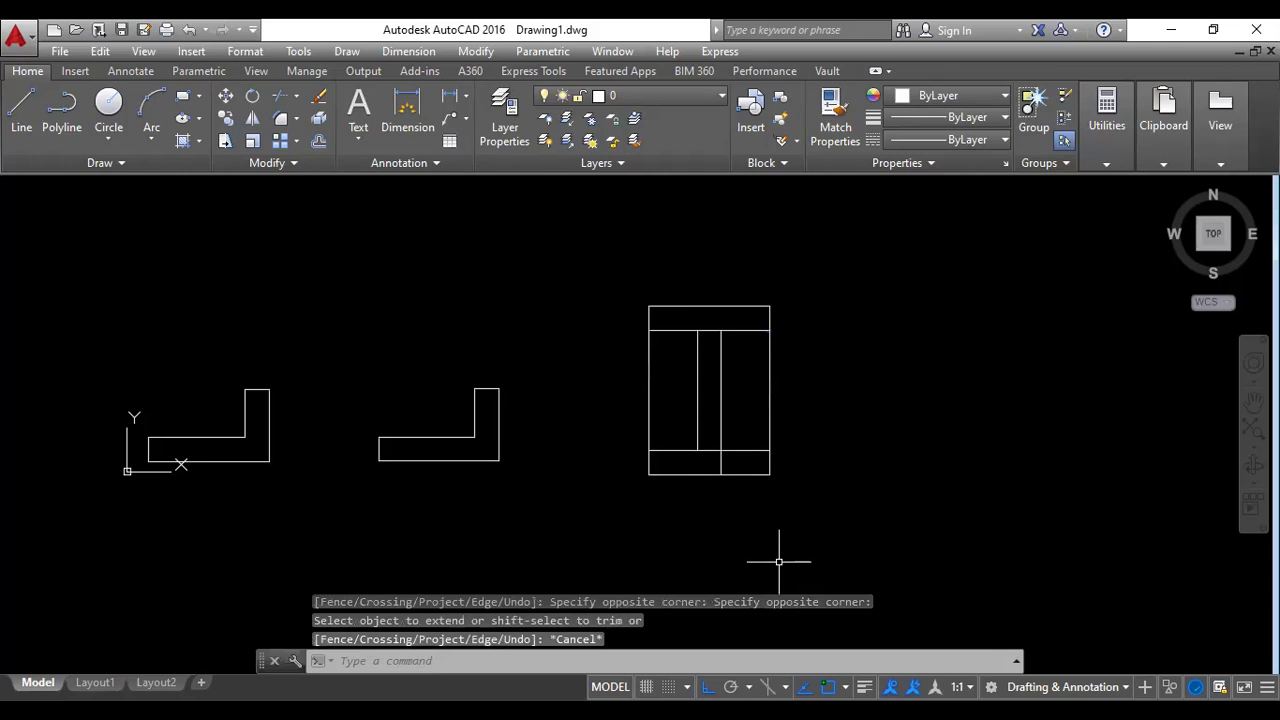
pyautogui.hotkey('ctrl', 'z')
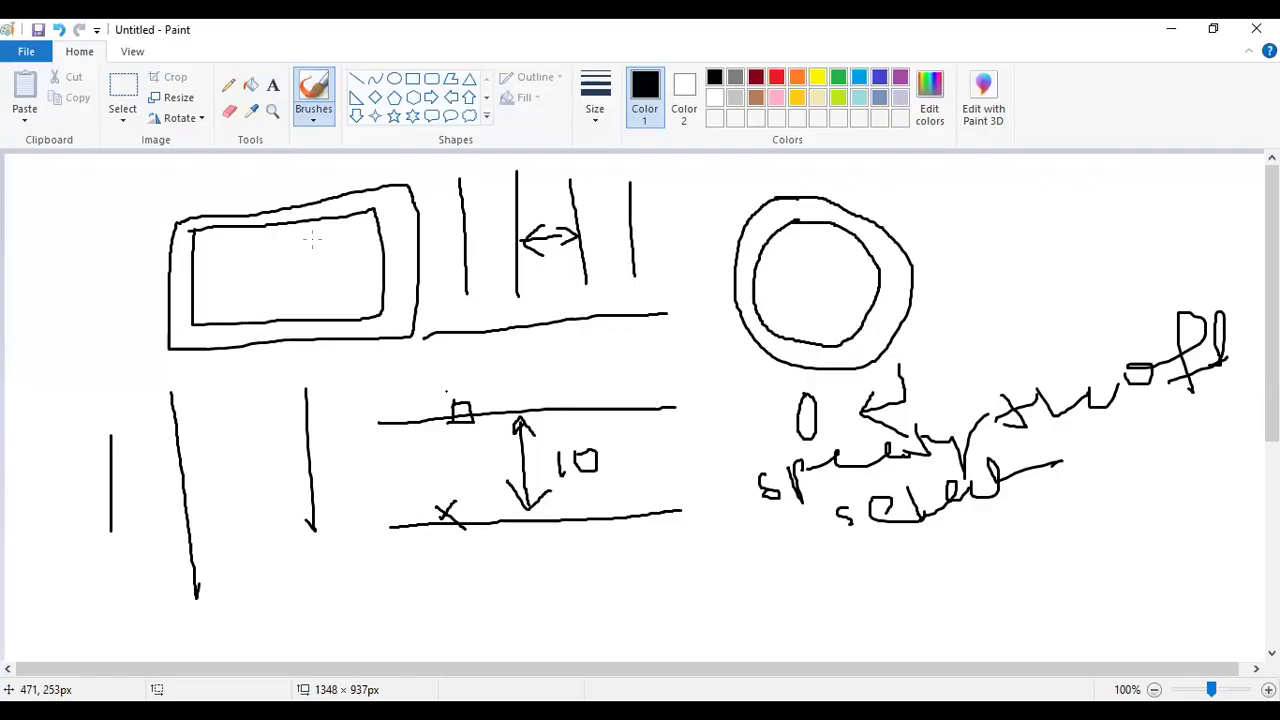
# Start a new blank canvas in Paint without saving the existing sketch.
pyautogui.click(25, 52)
pyautogui.click(54, 89)
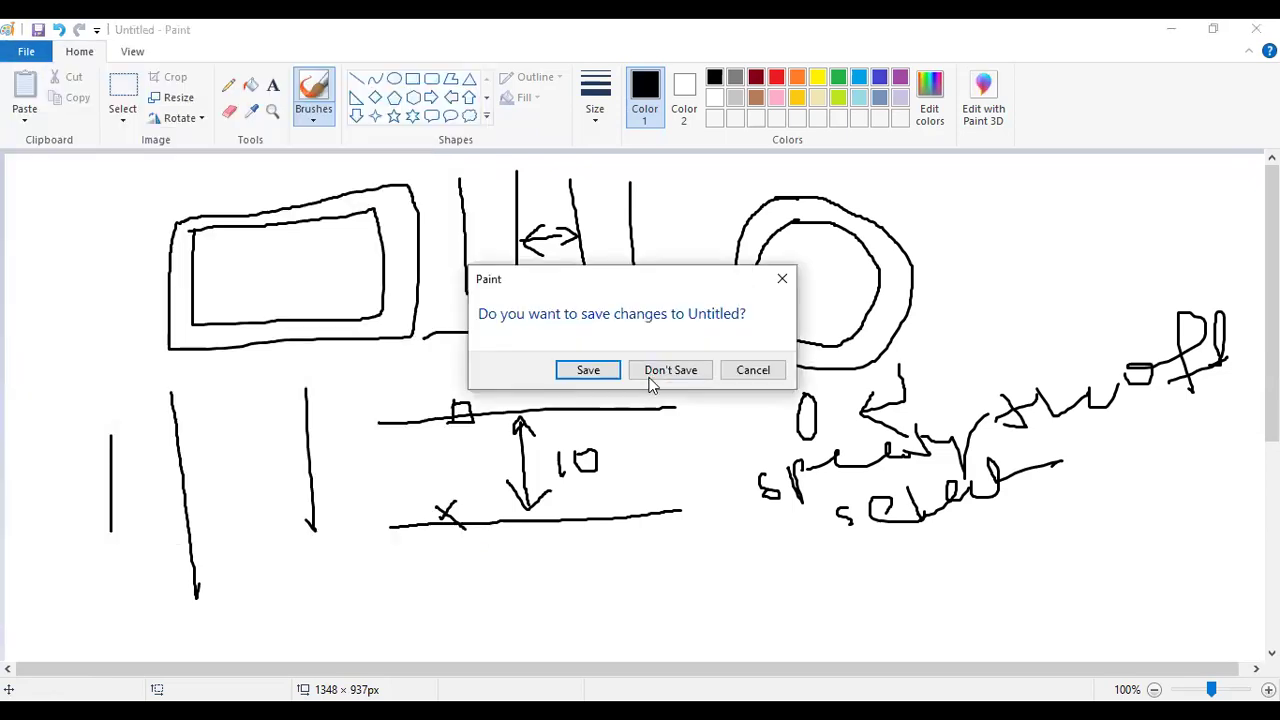
pyautogui.click(652, 375)
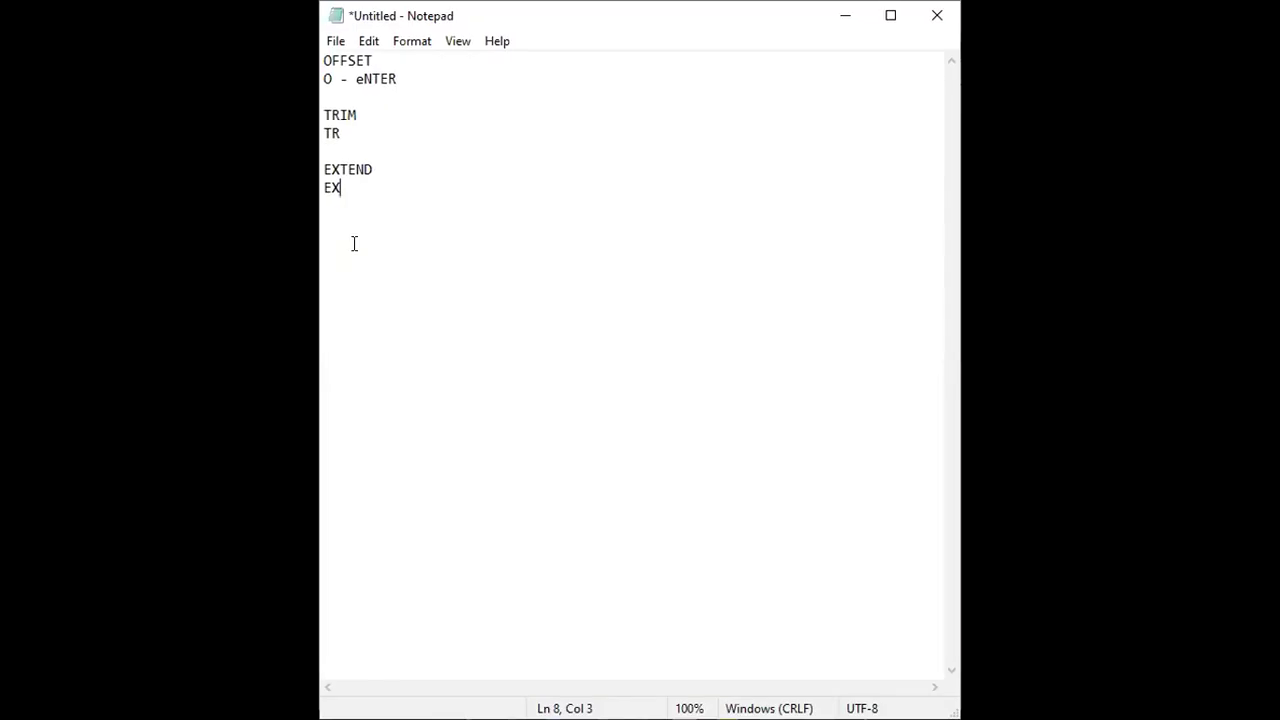
# In the Notepad notes, add a CIRCLE heading with its shortcut C below the EXTEND entry.
pyautogui.press('Return')
pyautogui.press('Return')
pyautogui.write('cI')
pyautogui.press('BackSpace')
pyautogui.press('BackSpace')
pyautogui.write('CIRCLE')
pyautogui.press('Return')
pyautogui.write('C')
pyautogui.press('Return')
# List the first two circle methods as "1. CENTER RADIUS" and "2. CENTER DIA" under the CIRCLE shortcut.
pyautogui.write('1. cENTER RADIUS')
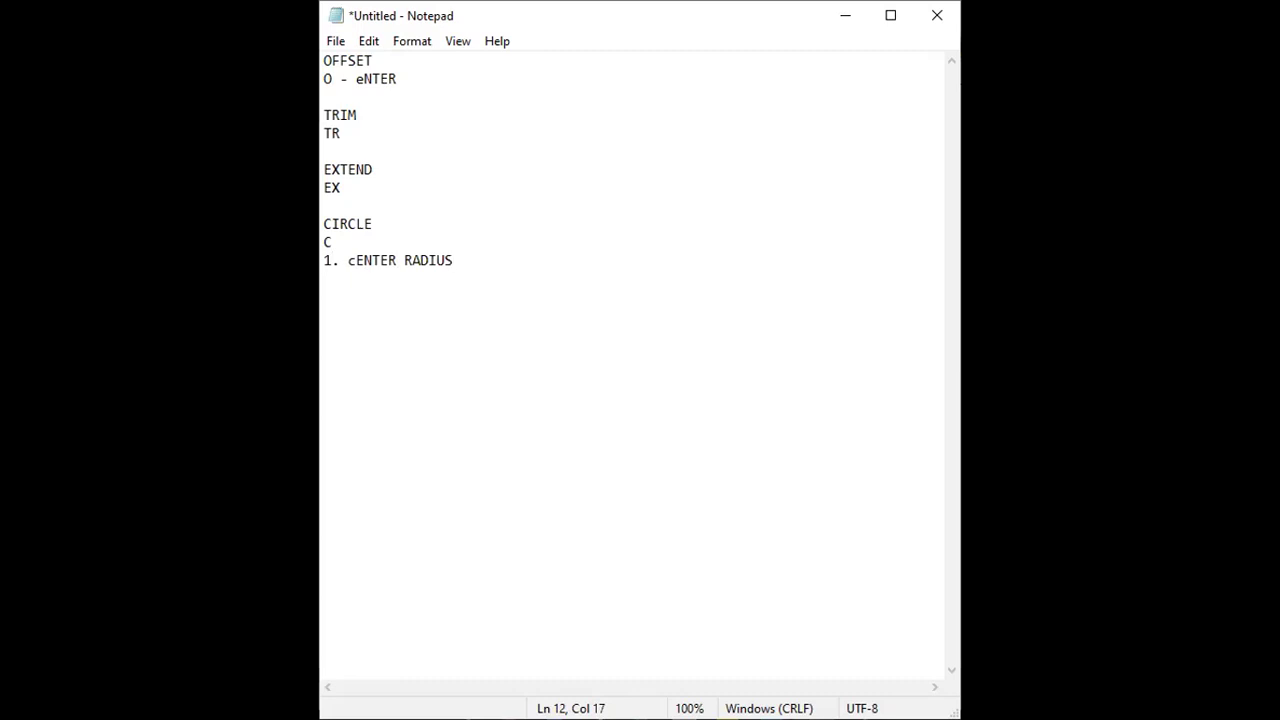
pyautogui.click(353, 260)
pyautogui.press('BackSpace')
pyautogui.write('C')
pyautogui.click(461, 256)
pyautogui.press('Return')
pyautogui.write('2. CENTER DIA')
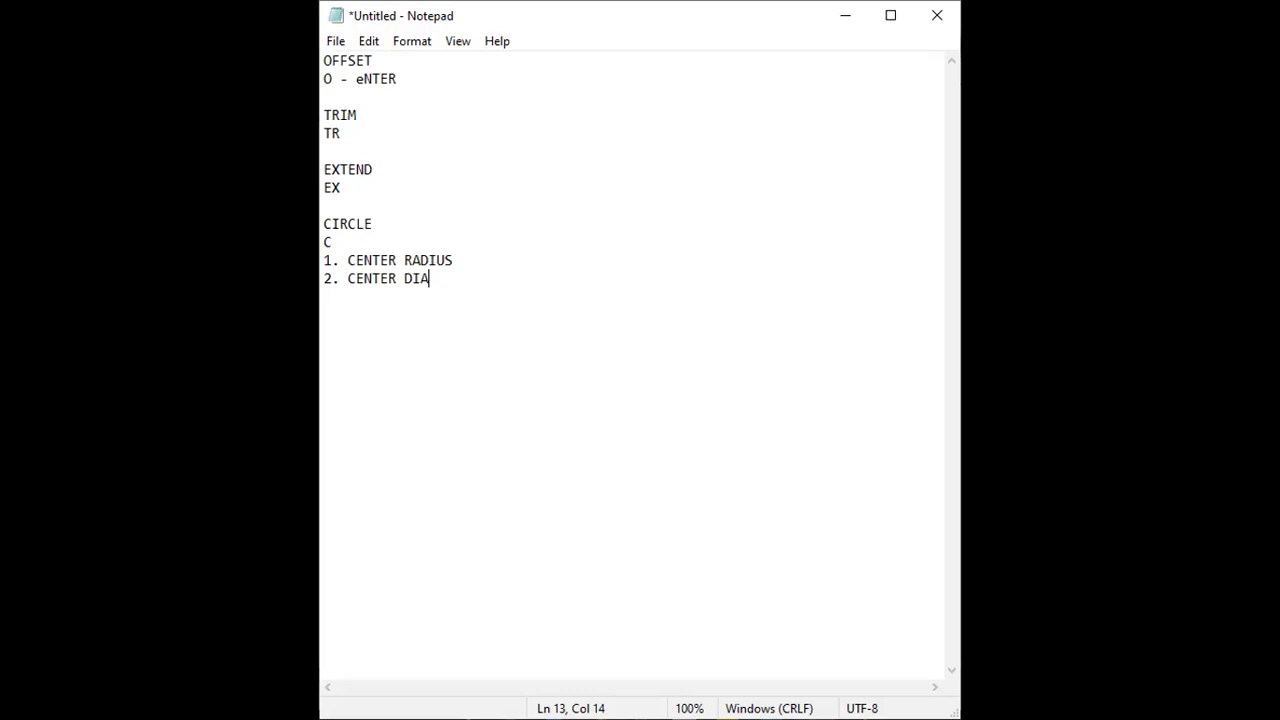
# Add "3. 2 POINT" and "4. 3 POINT" to the list of circle methods.
pyautogui.press('Return')
pyautogui.write('3. 2 POINT')
pyautogui.press('Return')
pyautogui.write('4. 3 POINT')
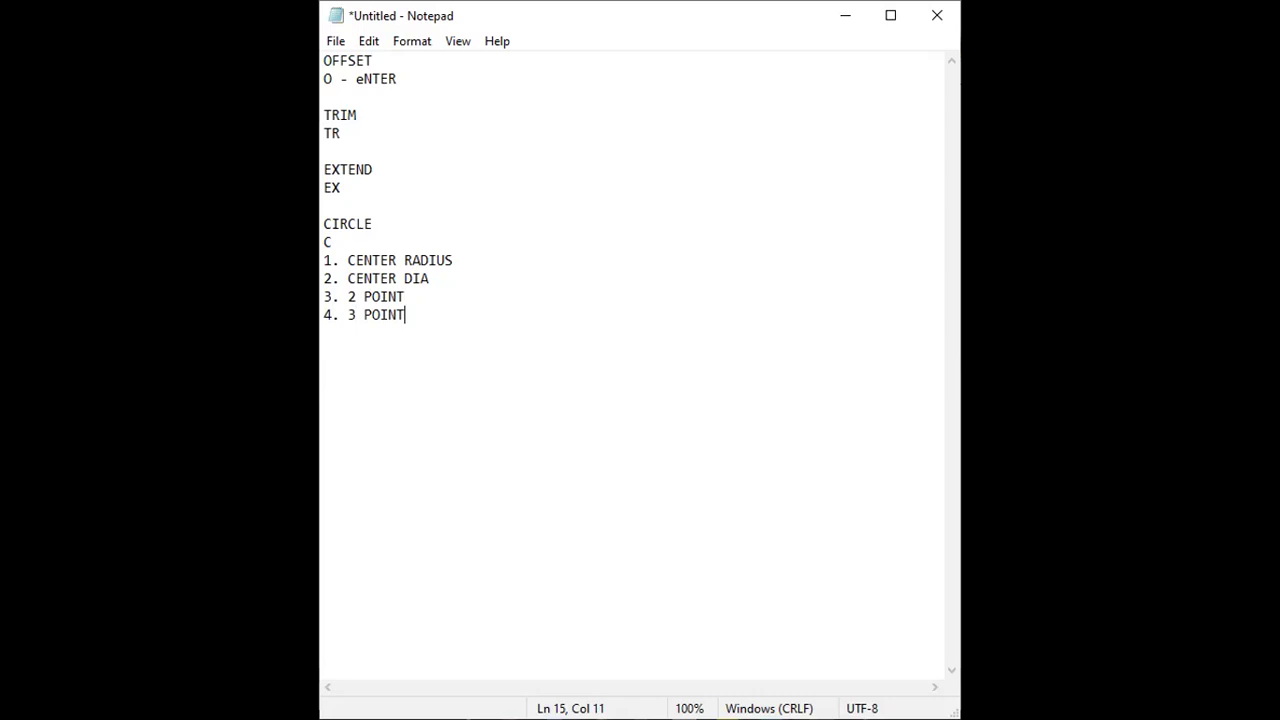
# Add "5. TANGENT TANGENT RADIUS (TTR)" and "6. TANGENT TANGET TANGENT(TTT)" to the list of circle methods.
pyautogui.press('Return')
pyautogui.write('5. TANGENT TANGENT RADIUS')
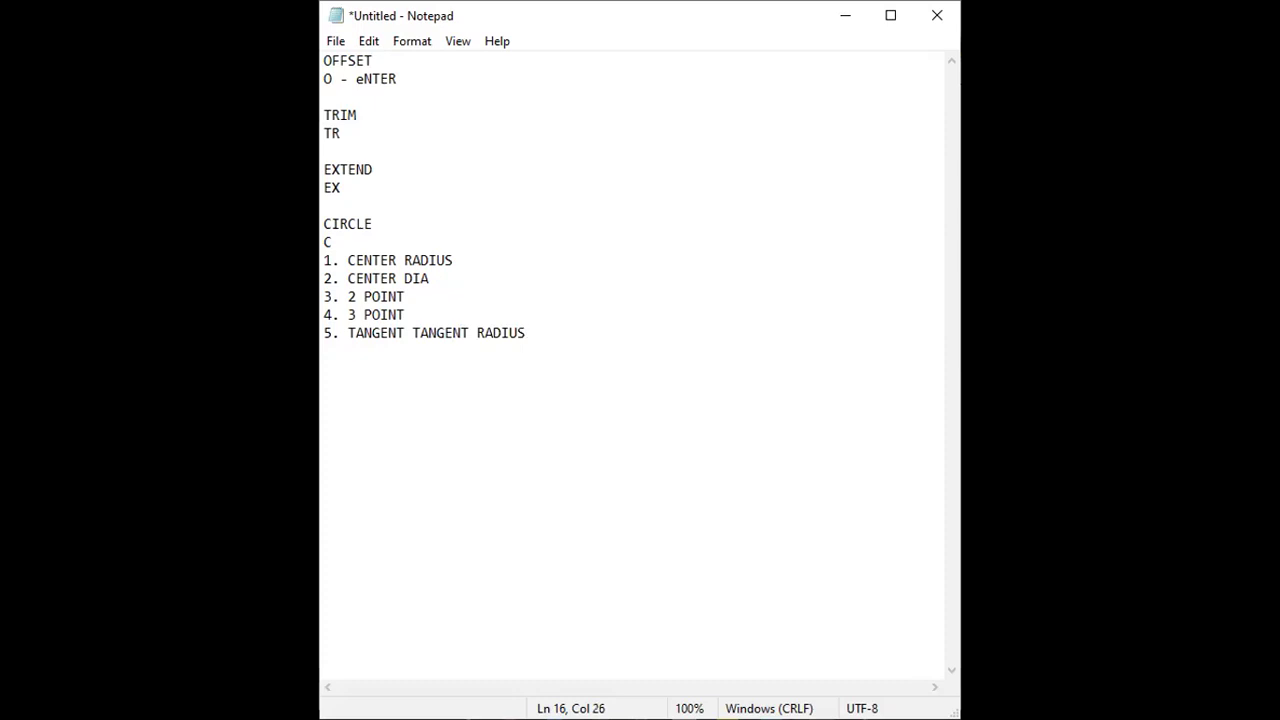
pyautogui.write(' (TTR)')
pyautogui.press('Return')
pyautogui.write('6. TANGENT TANGET TANGENT')
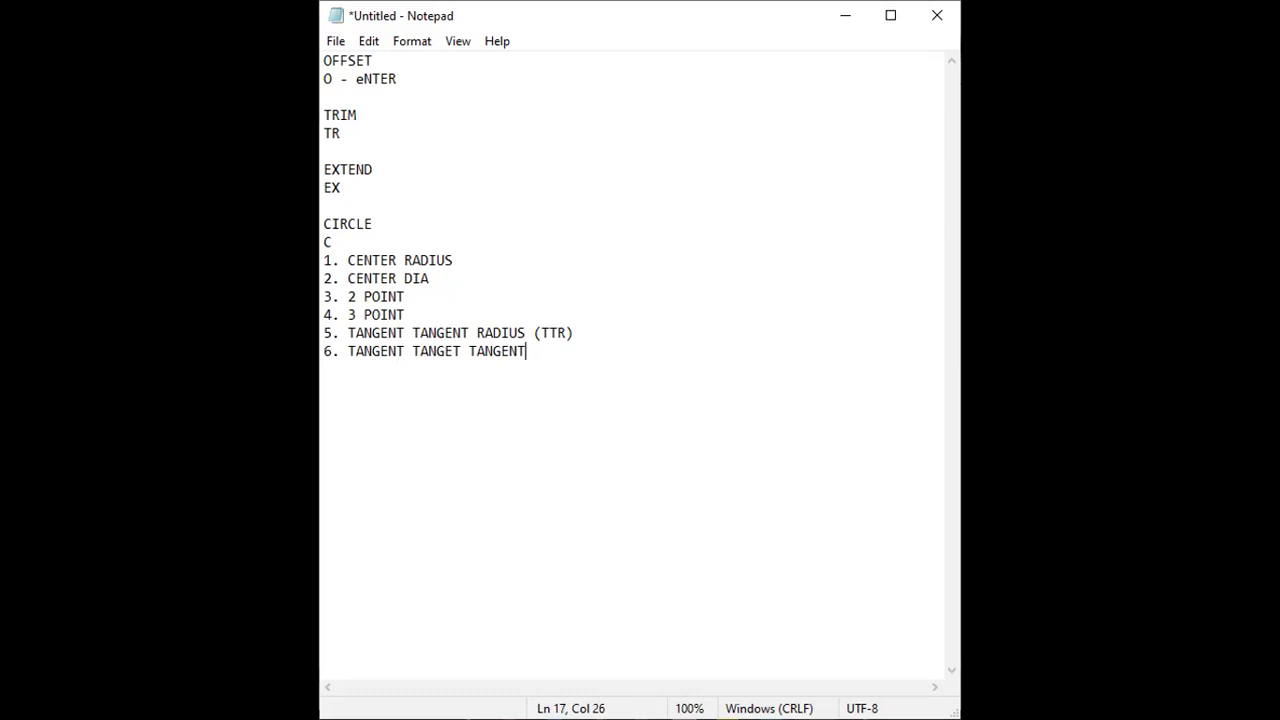
pyautogui.write('(TTT)')
# Switch to Paint and sketch a freehand circle with cross marks at two roughly opposite points on its edge.
pyautogui.hotkey('alt', 'Tab')
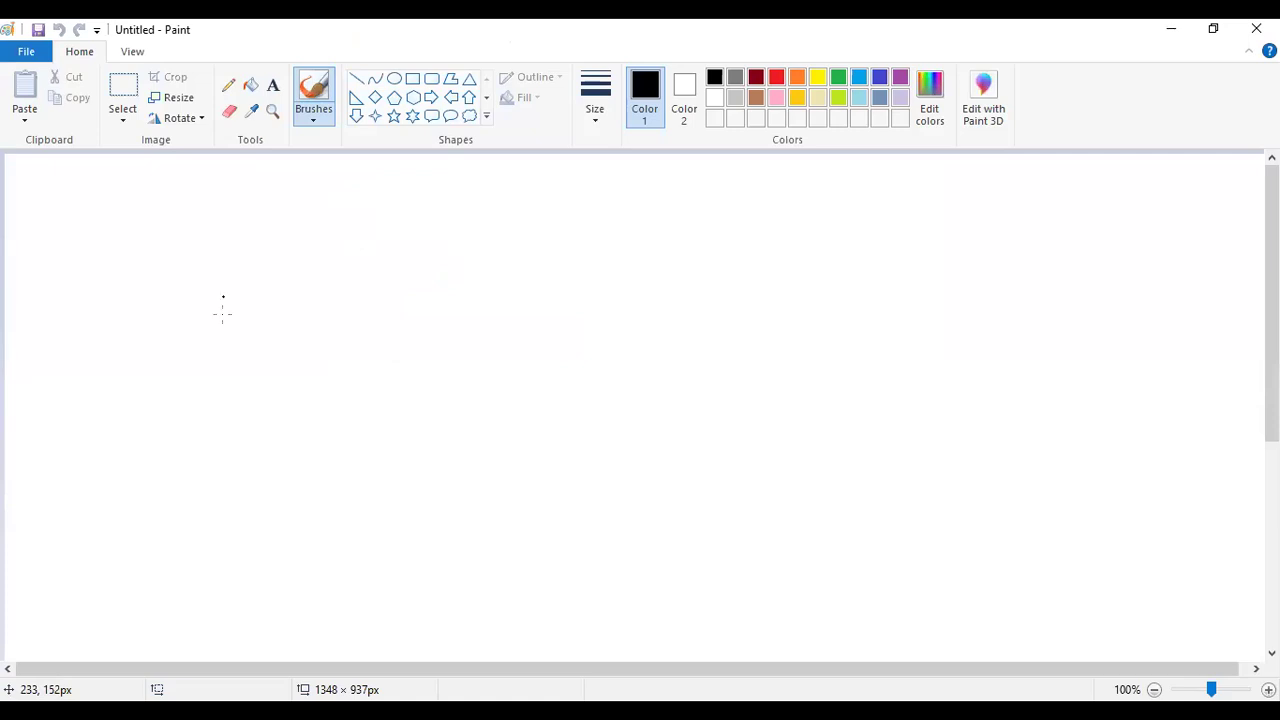
pyautogui.moveTo(220, 343); pyautogui.dragTo(240, 340)
pyautogui.moveTo(390, 273)
pyautogui.mouseDown()
pyautogui.moveTo(397, 283)
pyautogui.moveTo(406, 270)
pyautogui.moveTo(290, 236)
pyautogui.moveTo(206, 334)
pyautogui.moveTo(340, 400)
pyautogui.moveTo(396, 270)
pyautogui.mouseUp()
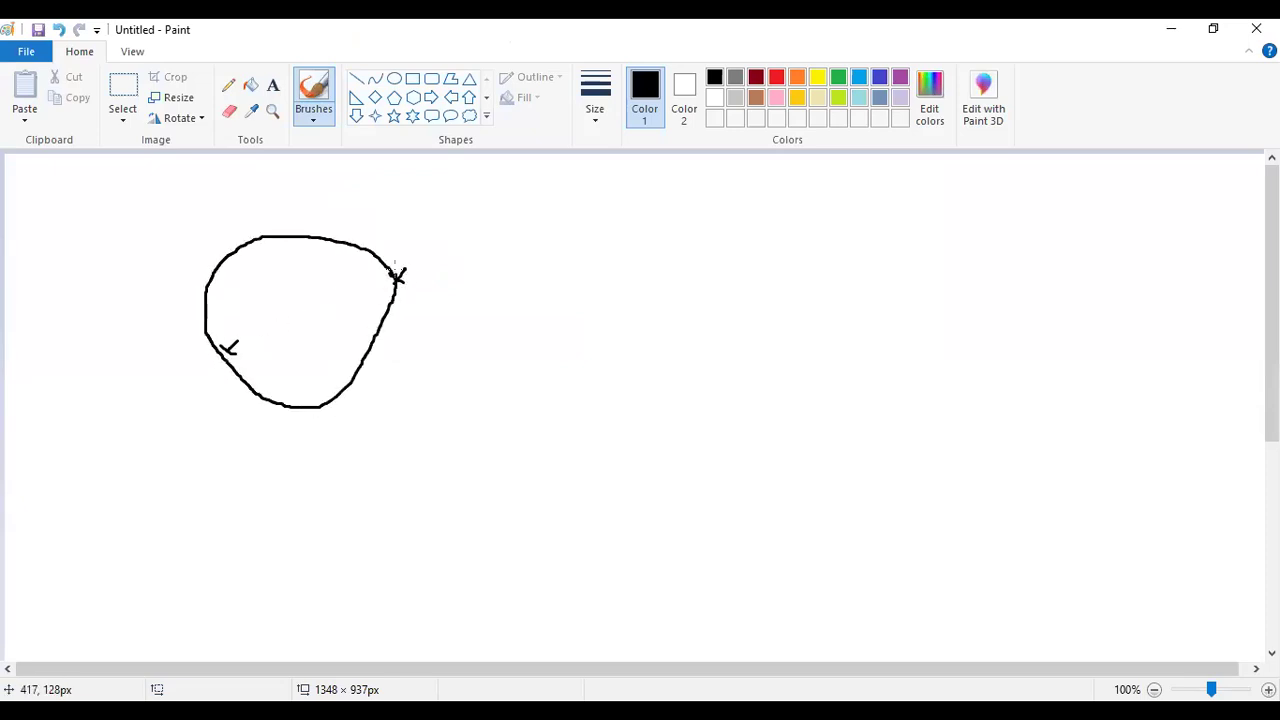
# Join the first circle's two marks with a diameter line and sketch a second circle with three cross marks on its edge.
pyautogui.moveTo(224, 348); pyautogui.dragTo(398, 274)
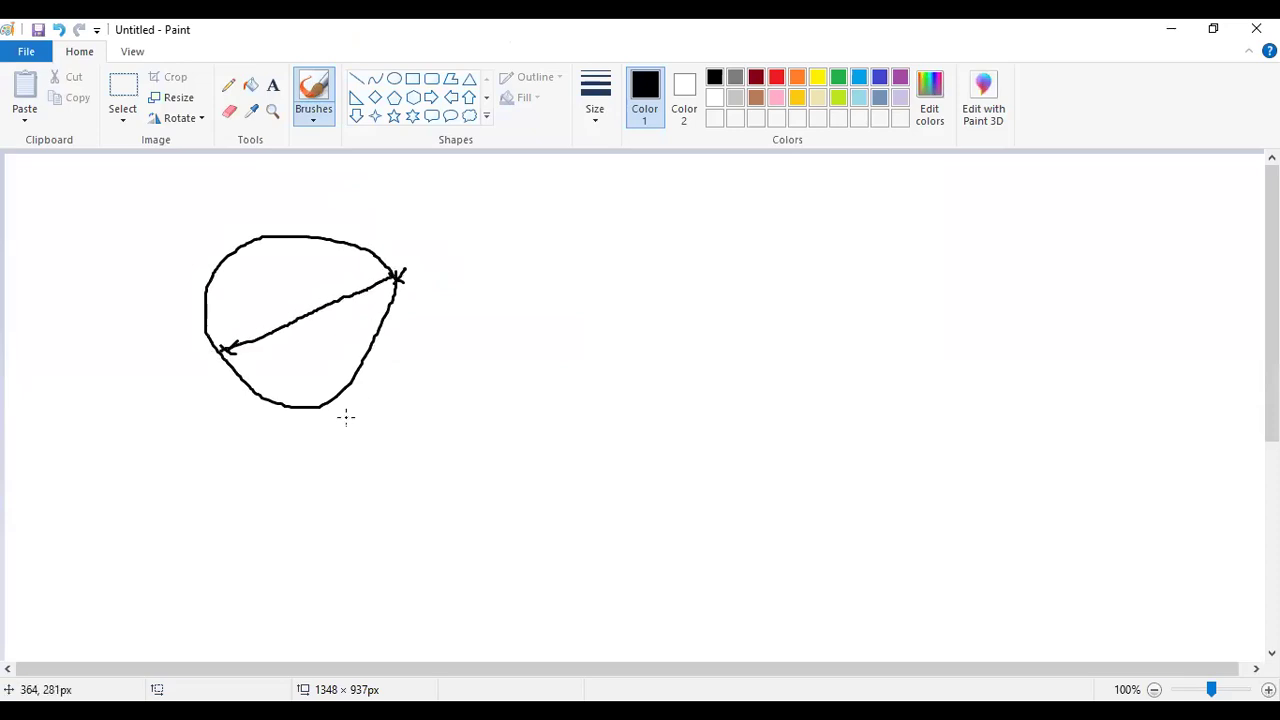
pyautogui.moveTo(590, 245)
pyautogui.mouseDown()
pyautogui.moveTo(588, 262)
pyautogui.moveTo(615, 267)
pyautogui.mouseUp()
pyautogui.moveTo(492, 347)
pyautogui.mouseDown()
pyautogui.moveTo(484, 373)
pyautogui.moveTo(525, 360)
pyautogui.mouseUp()
pyautogui.moveTo(720, 320)
pyautogui.mouseDown()
pyautogui.moveTo(705, 346)
pyautogui.moveTo(640, 274)
pyautogui.moveTo(507, 292)
pyautogui.moveTo(535, 407)
pyautogui.moveTo(712, 325)
pyautogui.mouseUp()
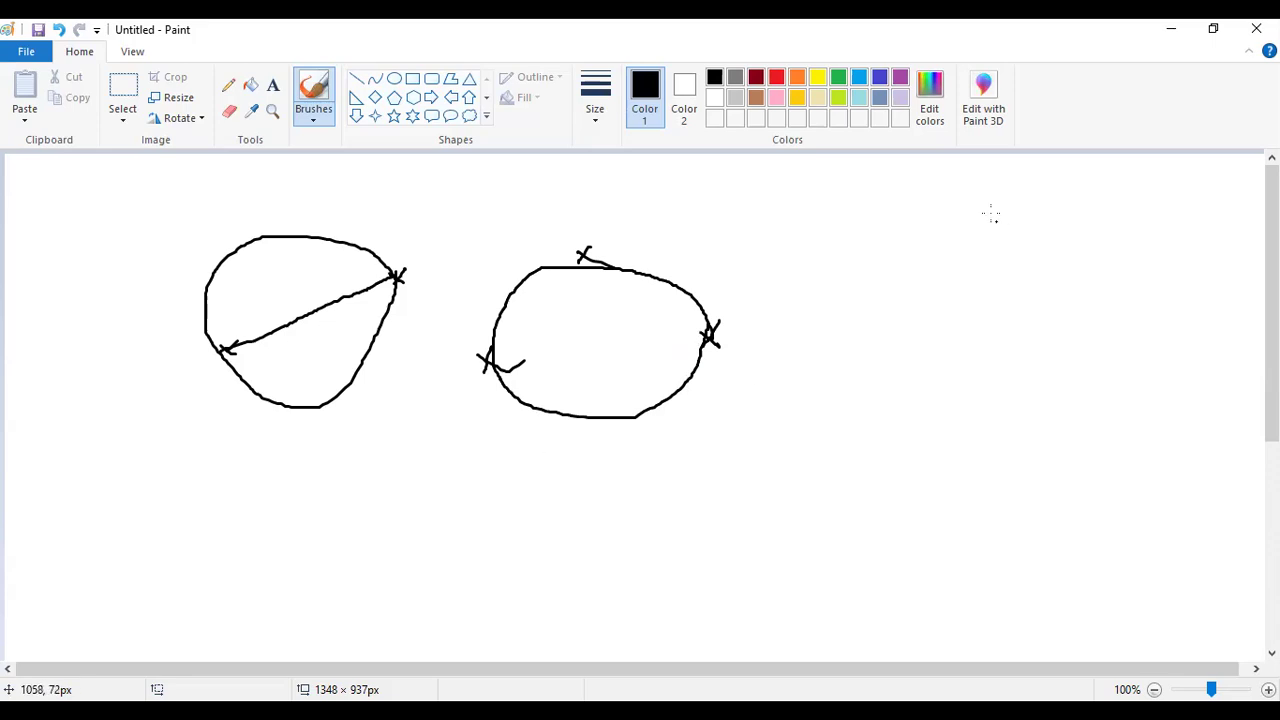
# Sketch an L-shaped pair of lines with a circle tangent to both, crosses at the contact points and a tick beside each line.
pyautogui.moveTo(841, 218)
pyautogui.mouseDown()
pyautogui.moveTo(848, 374)
pyautogui.moveTo(1083, 351)
pyautogui.mouseUp()
pyautogui.moveTo(866, 290)
pyautogui.mouseDown()
pyautogui.moveTo(840, 321)
pyautogui.moveTo(871, 323)
pyautogui.mouseUp()
pyautogui.moveTo(946, 347)
pyautogui.mouseDown()
pyautogui.moveTo(926, 390)
pyautogui.moveTo(1001, 387)
pyautogui.moveTo(1033, 359)
pyautogui.mouseUp()
pyautogui.moveTo(805, 310); pyautogui.dragTo(846, 295)
pyautogui.moveTo(935, 288)
pyautogui.mouseDown()
pyautogui.moveTo(902, 279)
pyautogui.moveTo(848, 312)
pyautogui.moveTo(876, 358)
pyautogui.moveTo(932, 356)
pyautogui.moveTo(948, 296)
pyautogui.moveTo(935, 285)
pyautogui.mouseUp()
pyautogui.click(805, 294)
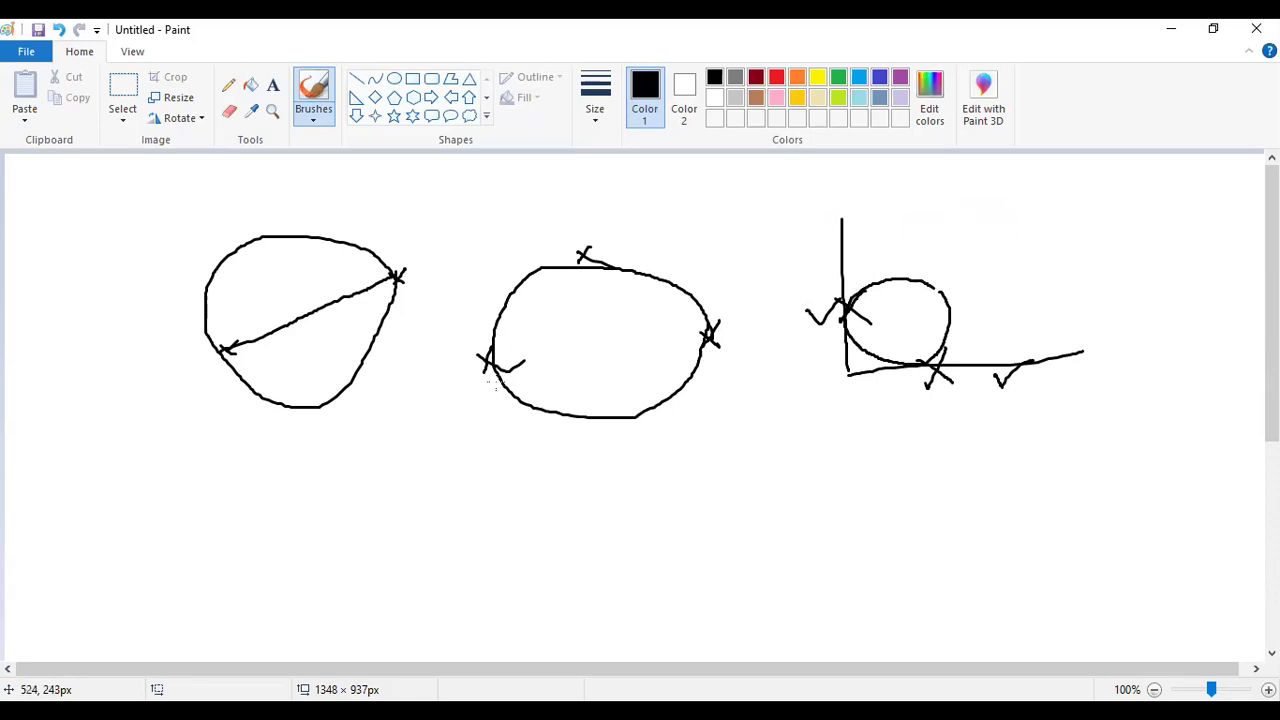
# Sketch a circle touching the first two circles from below and put a cross mark near each point of contact.
pyautogui.moveTo(521, 436)
pyautogui.mouseDown()
pyautogui.moveTo(497, 376)
pyautogui.moveTo(430, 357)
pyautogui.moveTo(371, 360)
pyautogui.moveTo(346, 412)
pyautogui.moveTo(388, 480)
pyautogui.moveTo(504, 474)
pyautogui.moveTo(522, 432)
pyautogui.mouseUp()
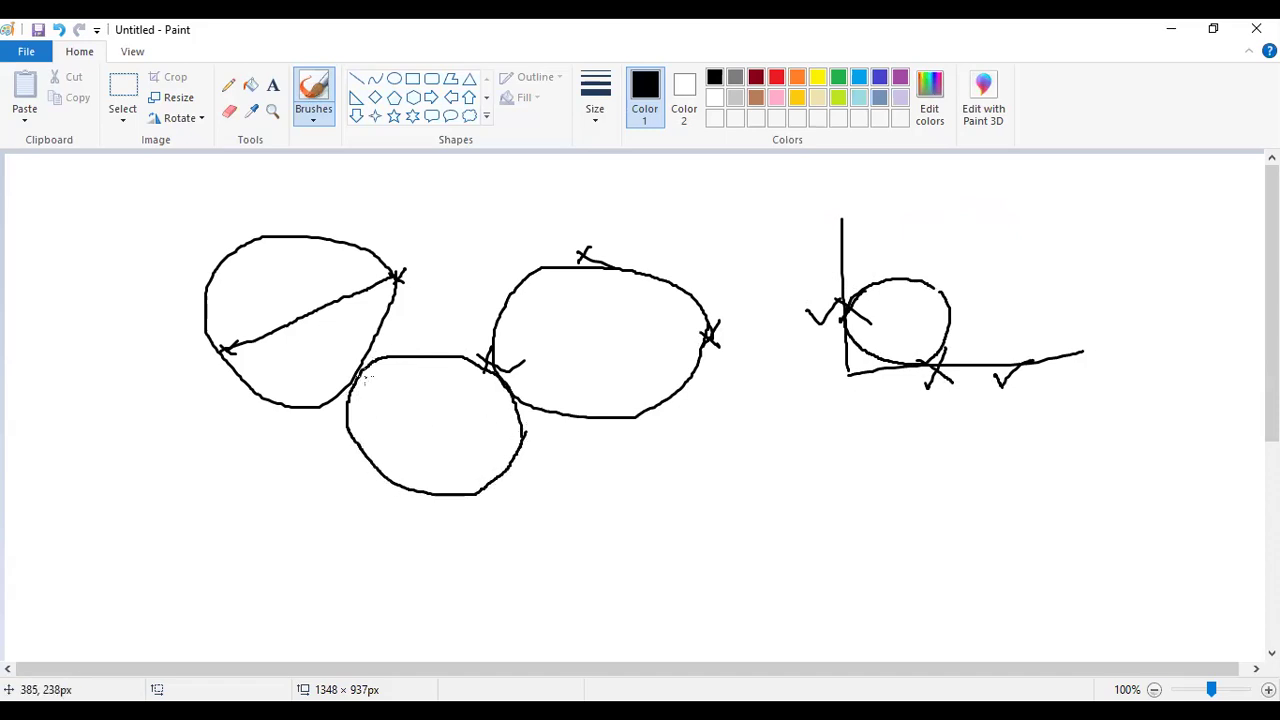
pyautogui.moveTo(389, 327)
pyautogui.mouseDown()
pyautogui.moveTo(356, 345)
pyautogui.moveTo(389, 346)
pyautogui.mouseUp()
pyautogui.moveTo(536, 327)
pyautogui.mouseDown()
pyautogui.moveTo(475, 354)
pyautogui.moveTo(518, 372)
pyautogui.mouseUp()
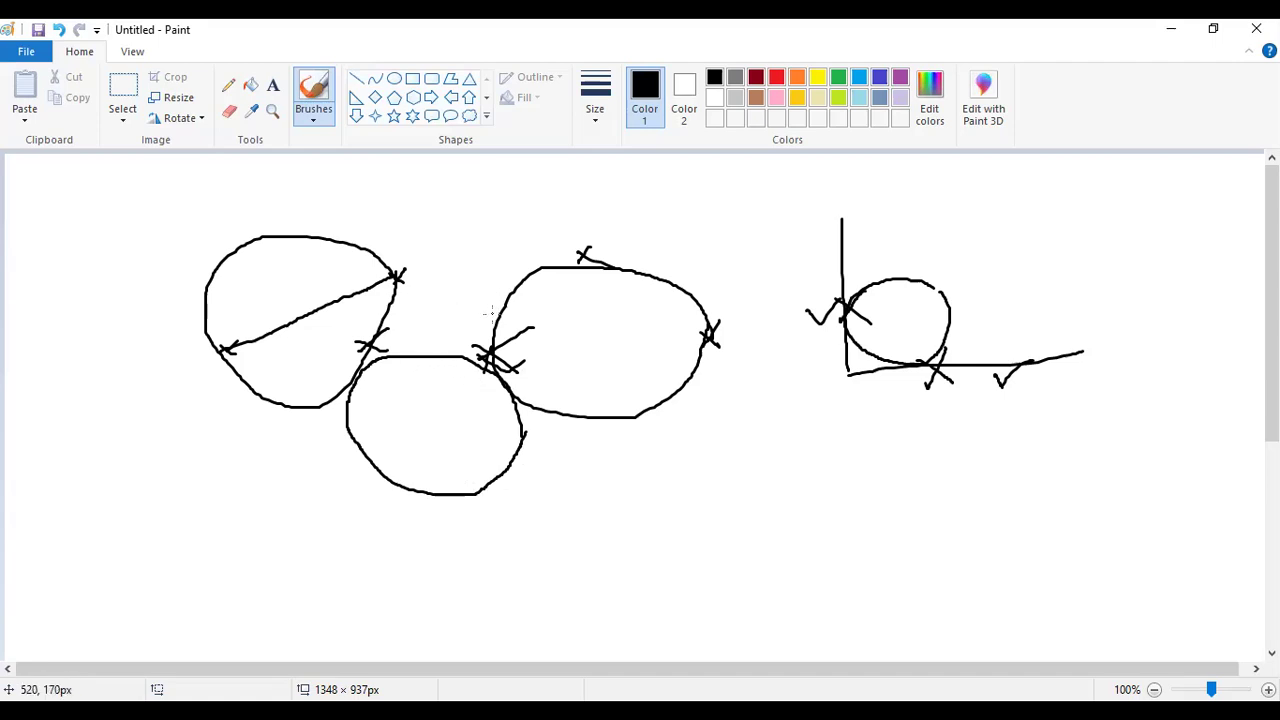
# Sketch a triangle with a tick mark at each side and a circle inside it touching all three sides.
pyautogui.moveTo(725, 420)
pyautogui.mouseDown()
pyautogui.moveTo(688, 446)
pyautogui.moveTo(782, 530)
pyautogui.moveTo(717, 425)
pyautogui.mouseUp()
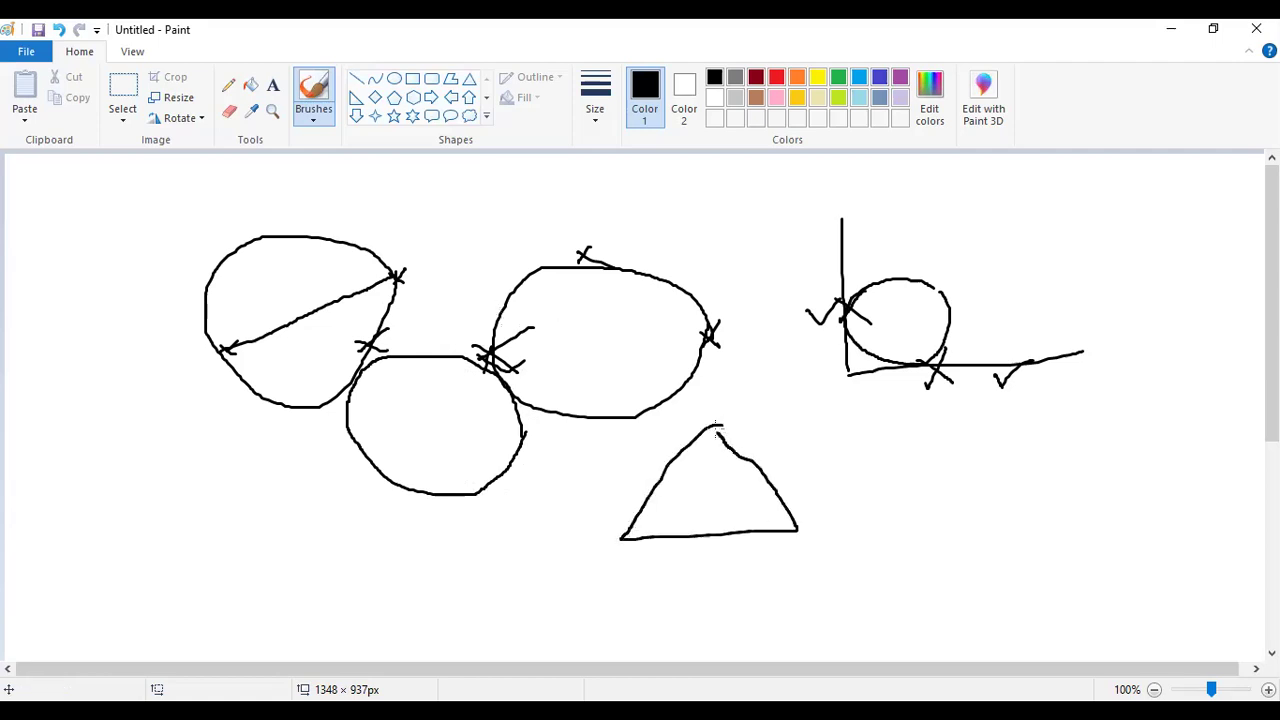
pyautogui.moveTo(653, 455)
pyautogui.mouseDown()
pyautogui.moveTo(656, 472)
pyautogui.moveTo(680, 443)
pyautogui.mouseUp()
pyautogui.moveTo(690, 537); pyautogui.dragTo(745, 522)
pyautogui.moveTo(780, 456); pyautogui.dragTo(830, 435)
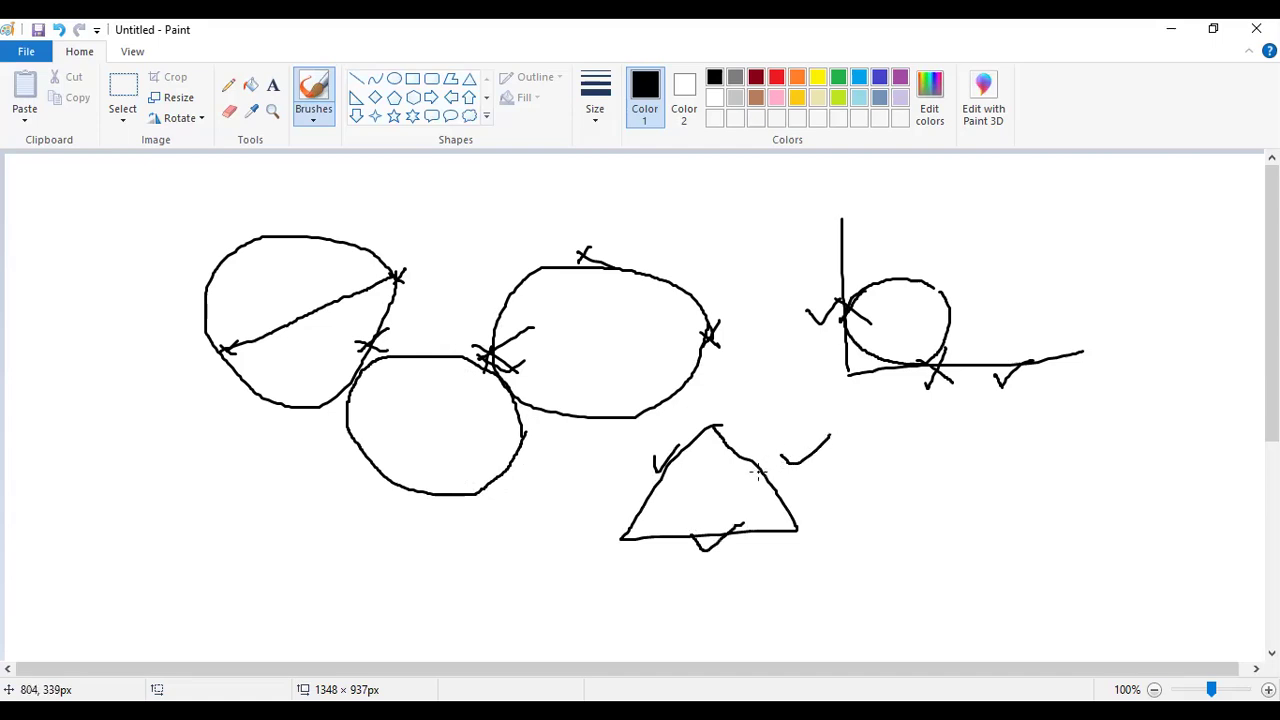
pyautogui.moveTo(749, 524)
pyautogui.mouseDown()
pyautogui.moveTo(671, 525)
pyautogui.moveTo(664, 458)
pyautogui.moveTo(770, 478)
pyautogui.moveTo(730, 532)
pyautogui.mouseUp()
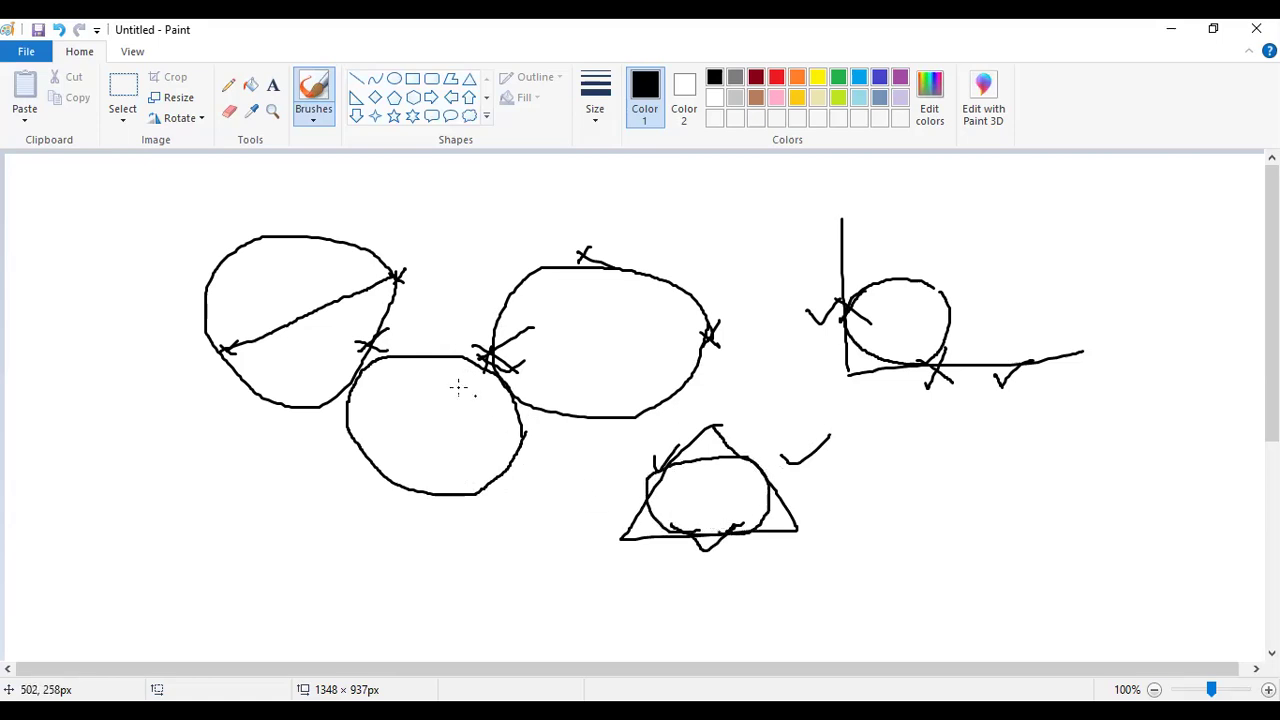
pyautogui.moveTo(436, 356)
pyautogui.mouseDown()
pyautogui.moveTo(394, 282)
pyautogui.moveTo(484, 255)
pyautogui.moveTo(491, 350)
pyautogui.moveTo(476, 356)
pyautogui.mouseUp()
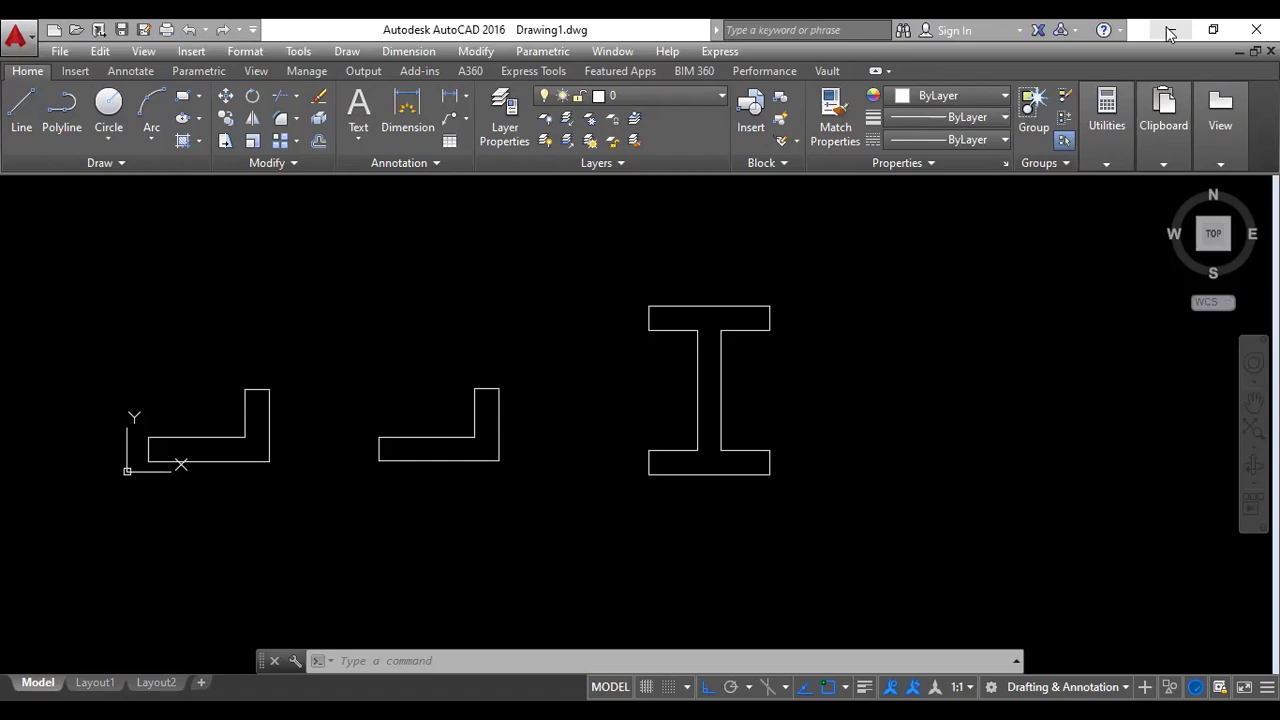
# Switch to the Assignment 3.JPG image and capture its TTR/TTT figure with the Snipping Tool.
pyautogui.click(1170, 33)
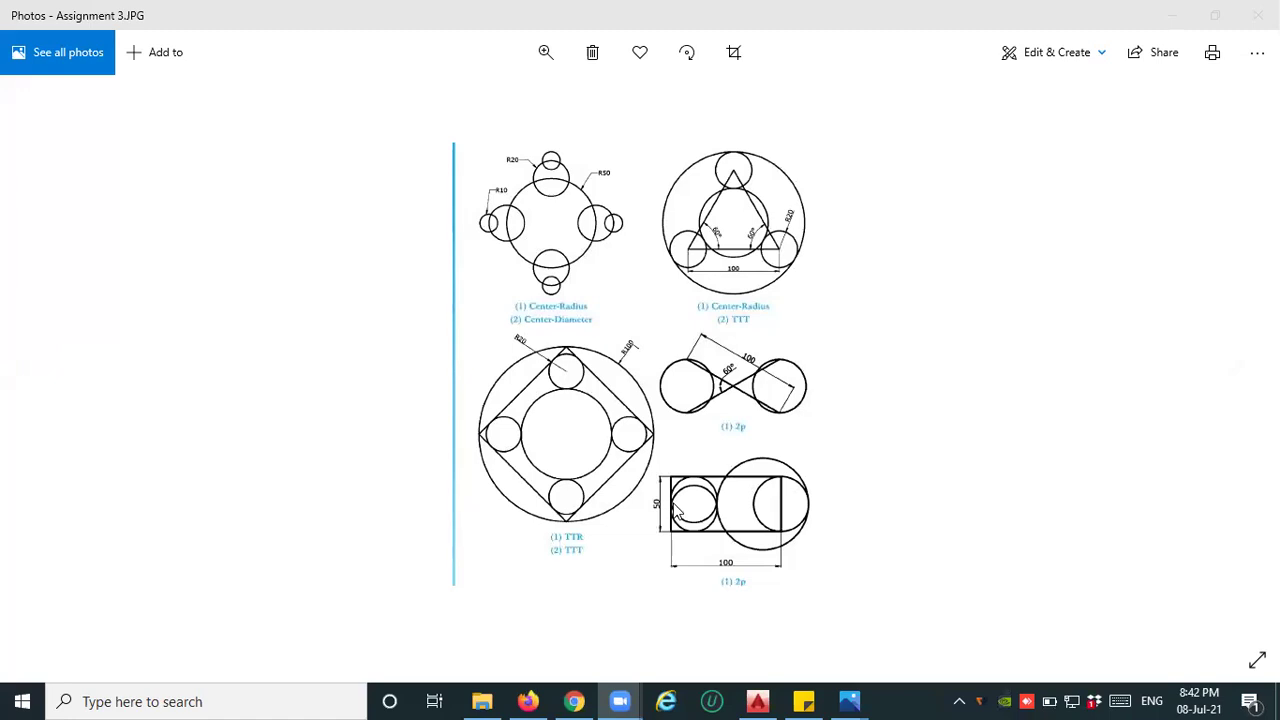
pyautogui.scroll(2, 648, 313)
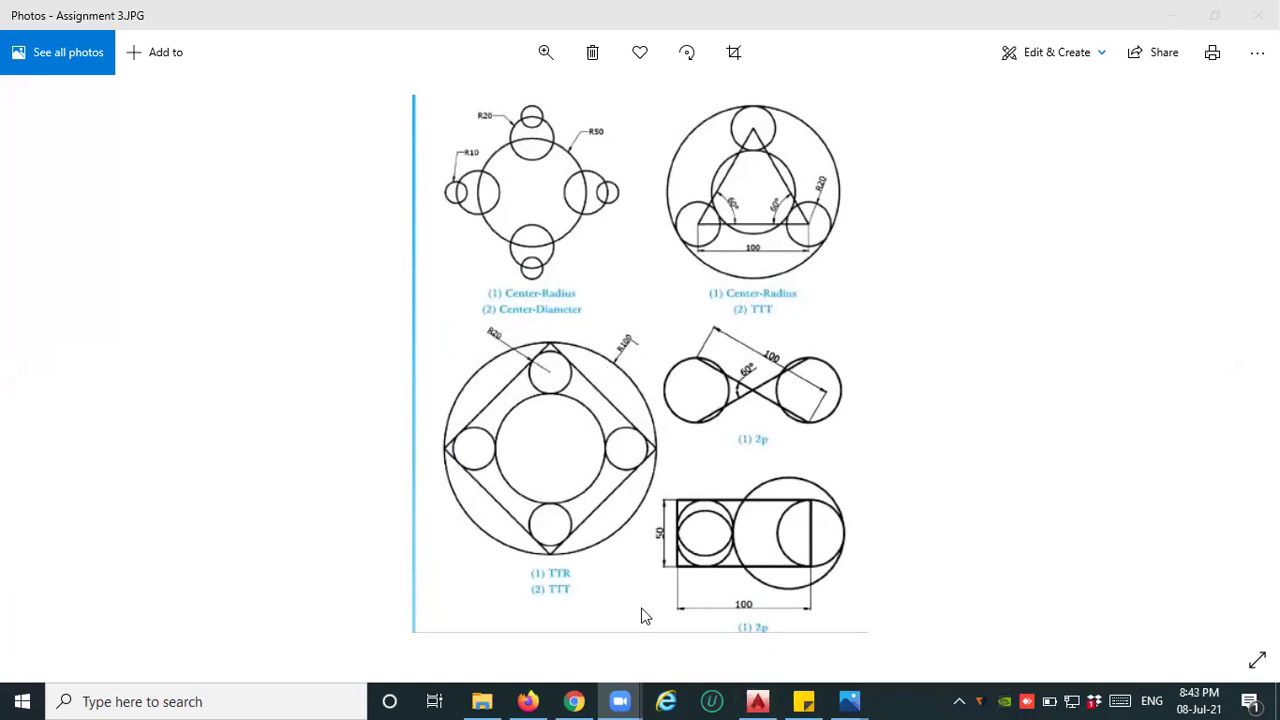
pyautogui.click(268, 700)
pyautogui.write('SNIP')
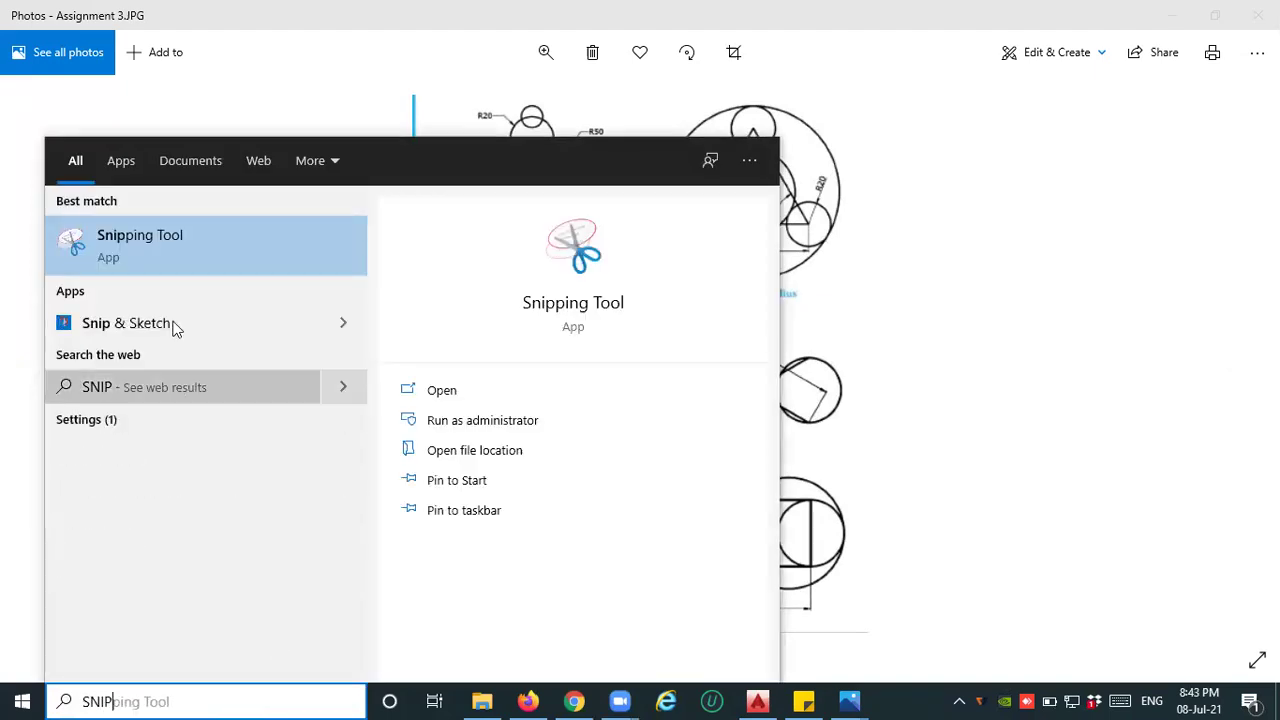
pyautogui.click(163, 261)
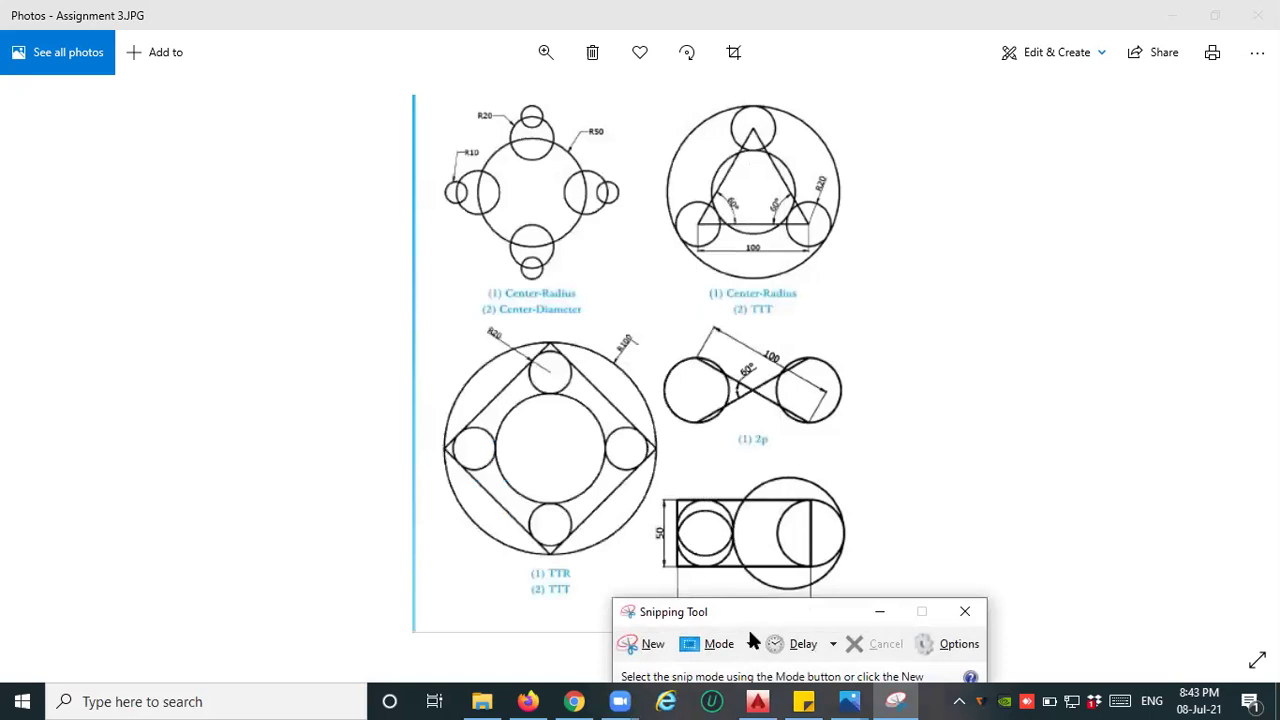
pyautogui.click(645, 644)
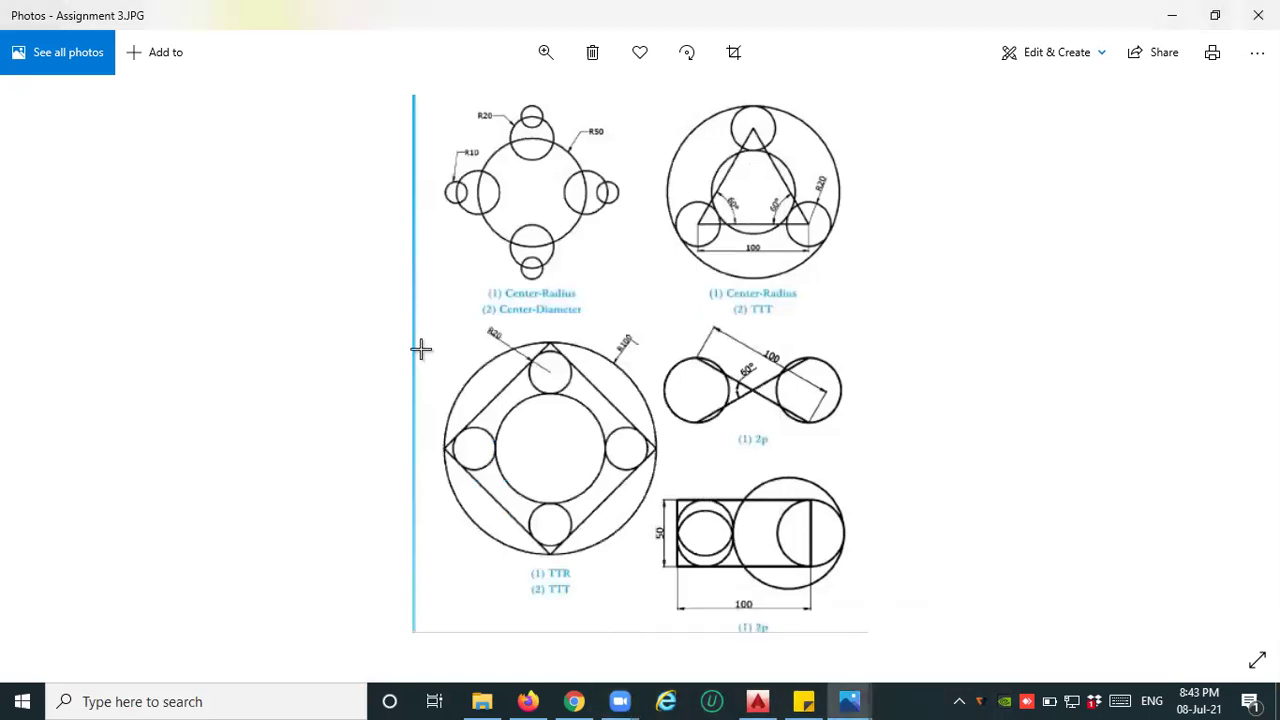
pyautogui.moveTo(431, 319)
pyautogui.mouseDown()
pyautogui.moveTo(638, 526)
pyautogui.moveTo(662, 572)
pyautogui.moveTo(660, 560)
pyautogui.mouseUp()
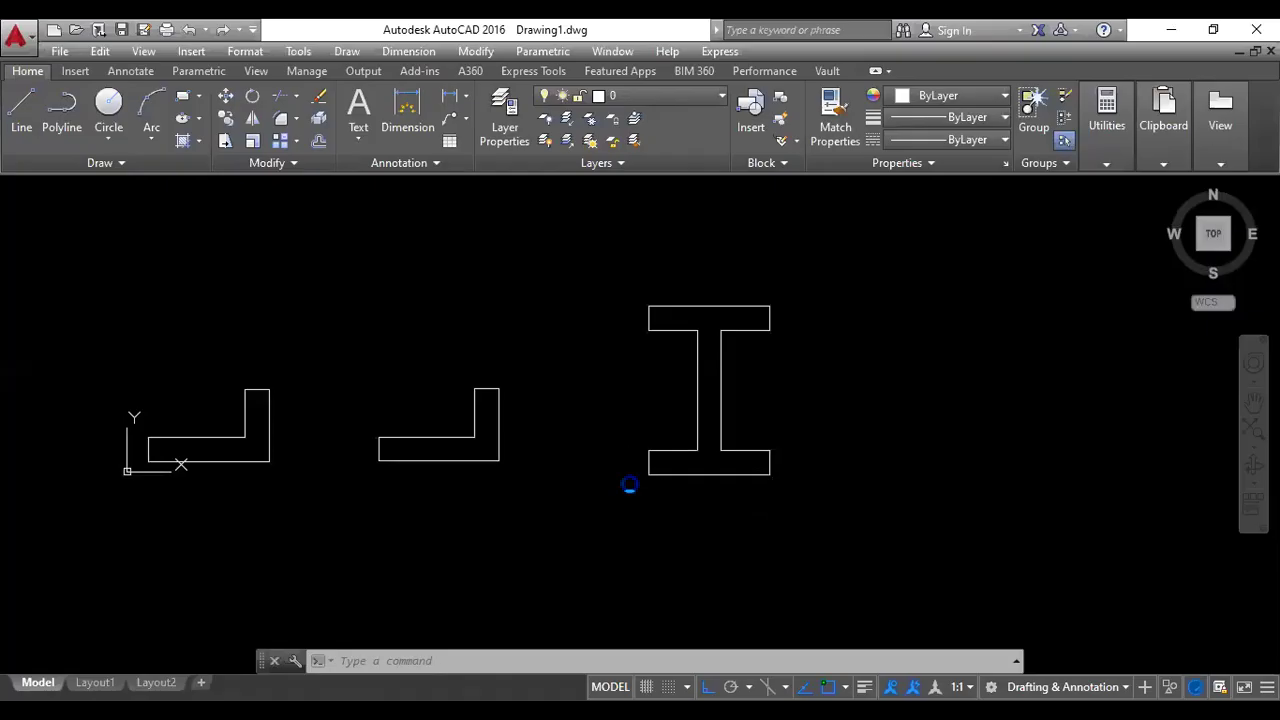
# Paste the captured figure into the AutoCAD drawing beside the second L-shape, over the I-shape.
pyautogui.hotkey('ctrl', 'v')
pyautogui.click(529, 504)
pyautogui.moveTo(831, 429); pyautogui.dragTo(380, 447, button='middle')
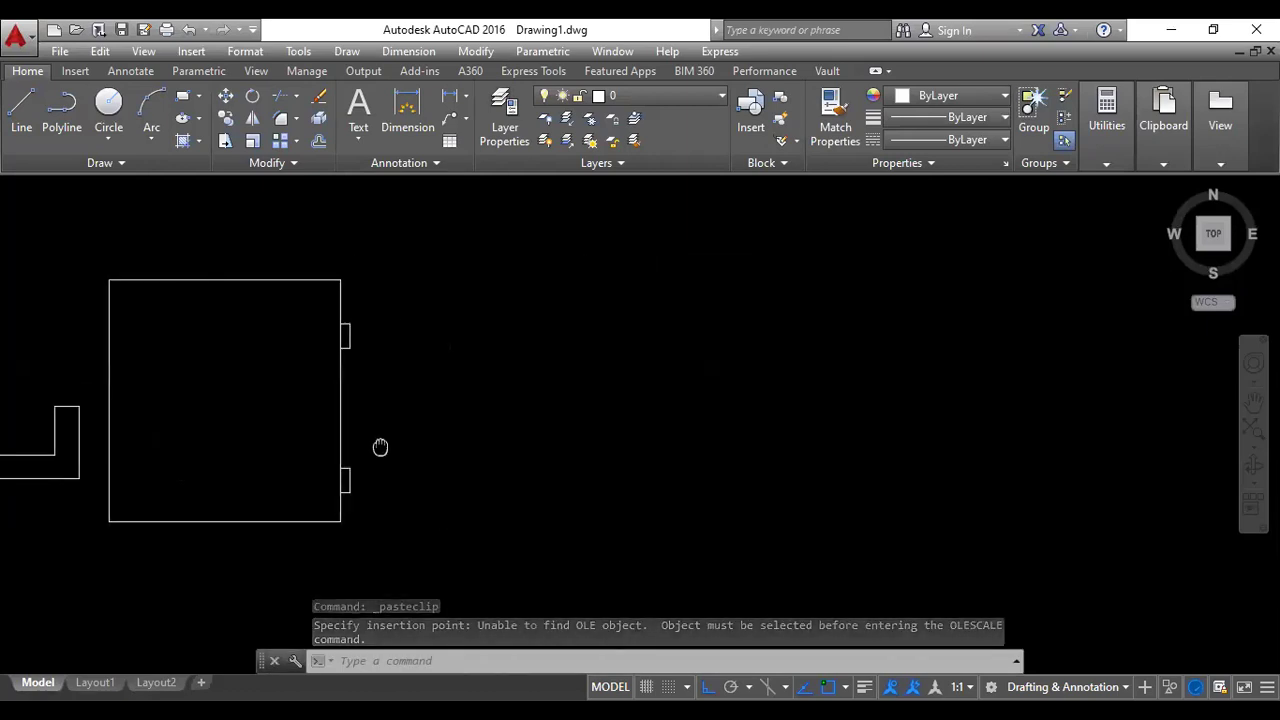
# Draw a circle of radius 100 in the empty area beside the pasted figure using the Center, Radius method.
pyautogui.click(107, 143)
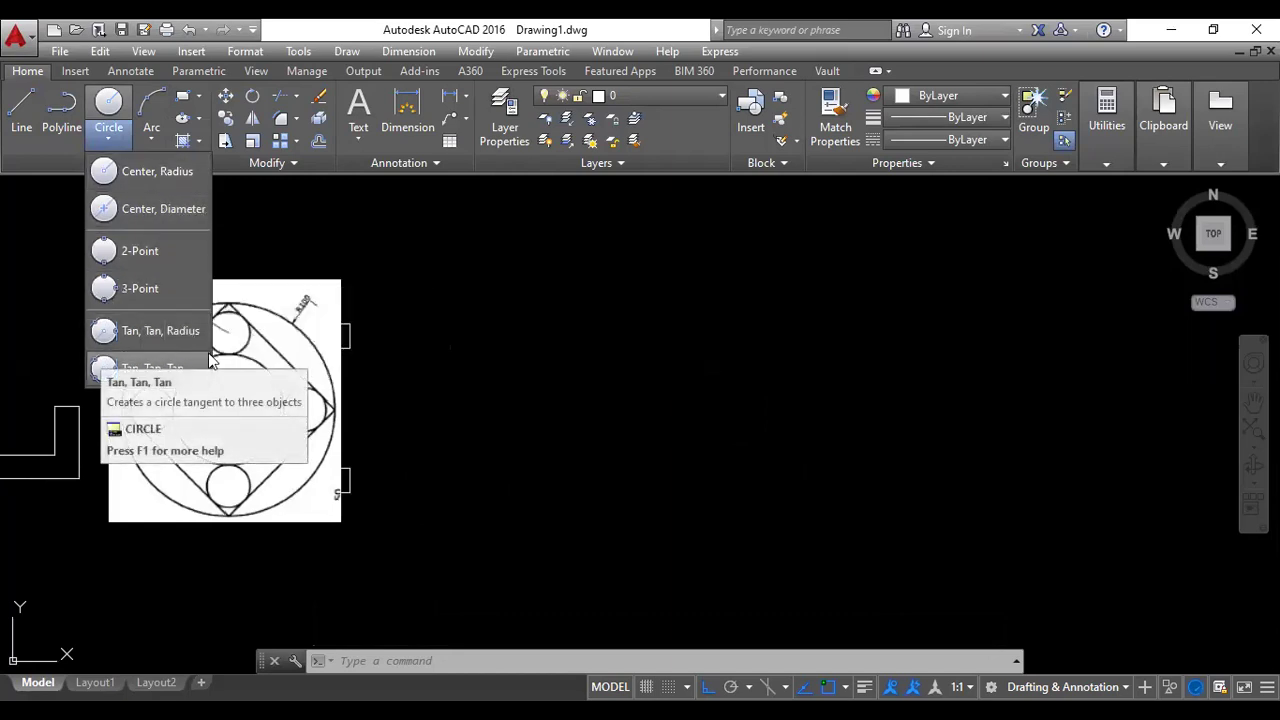
pyautogui.click(345, 53)
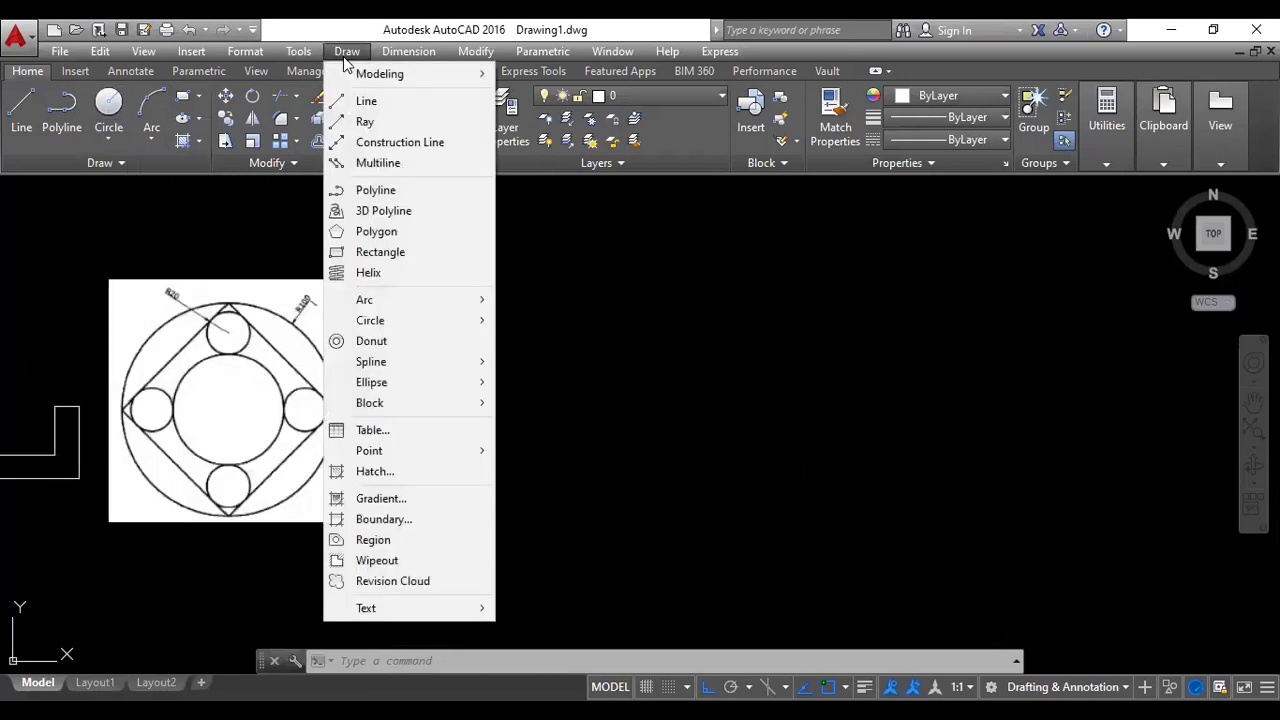
pyautogui.moveTo(388, 320)
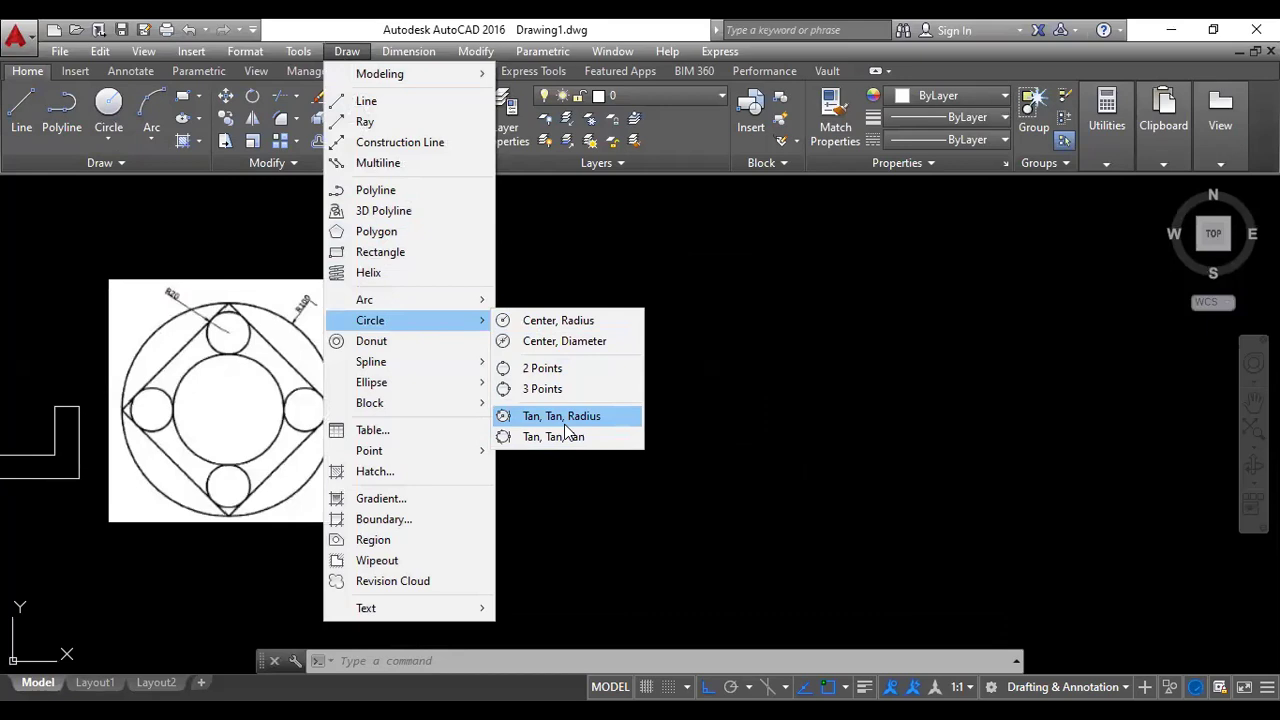
pyautogui.click(566, 321)
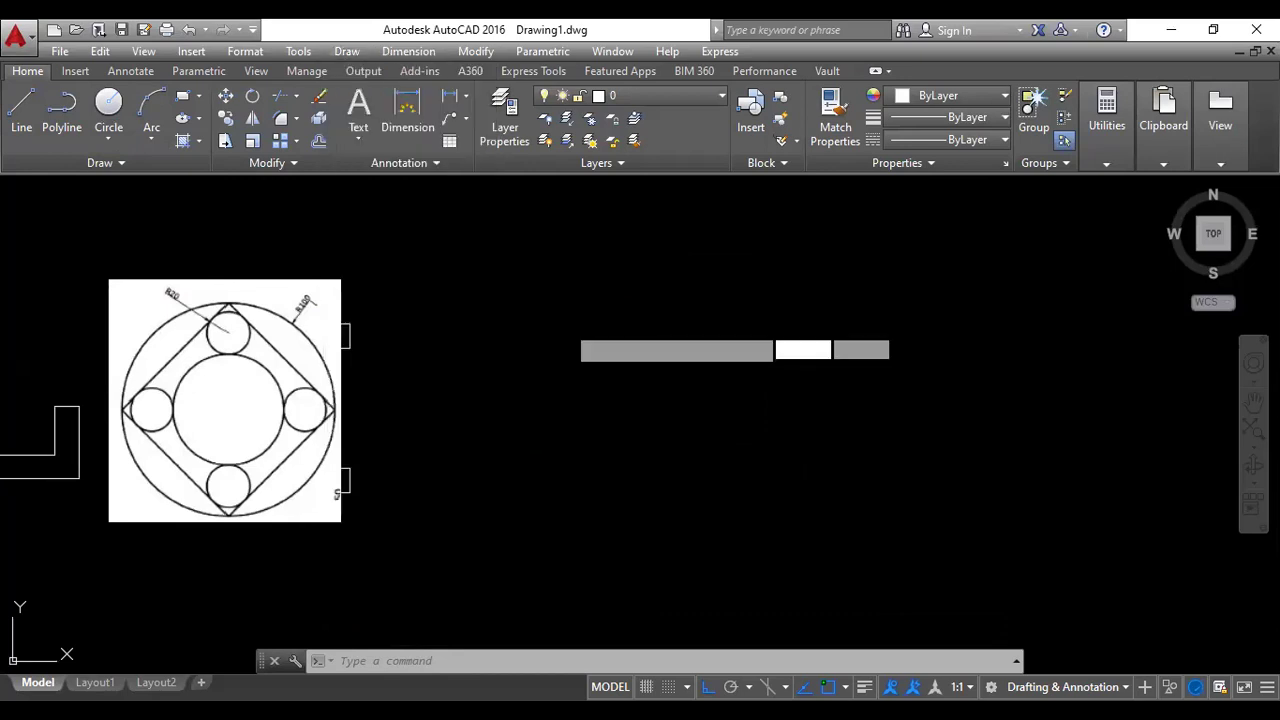
pyautogui.click(674, 380)
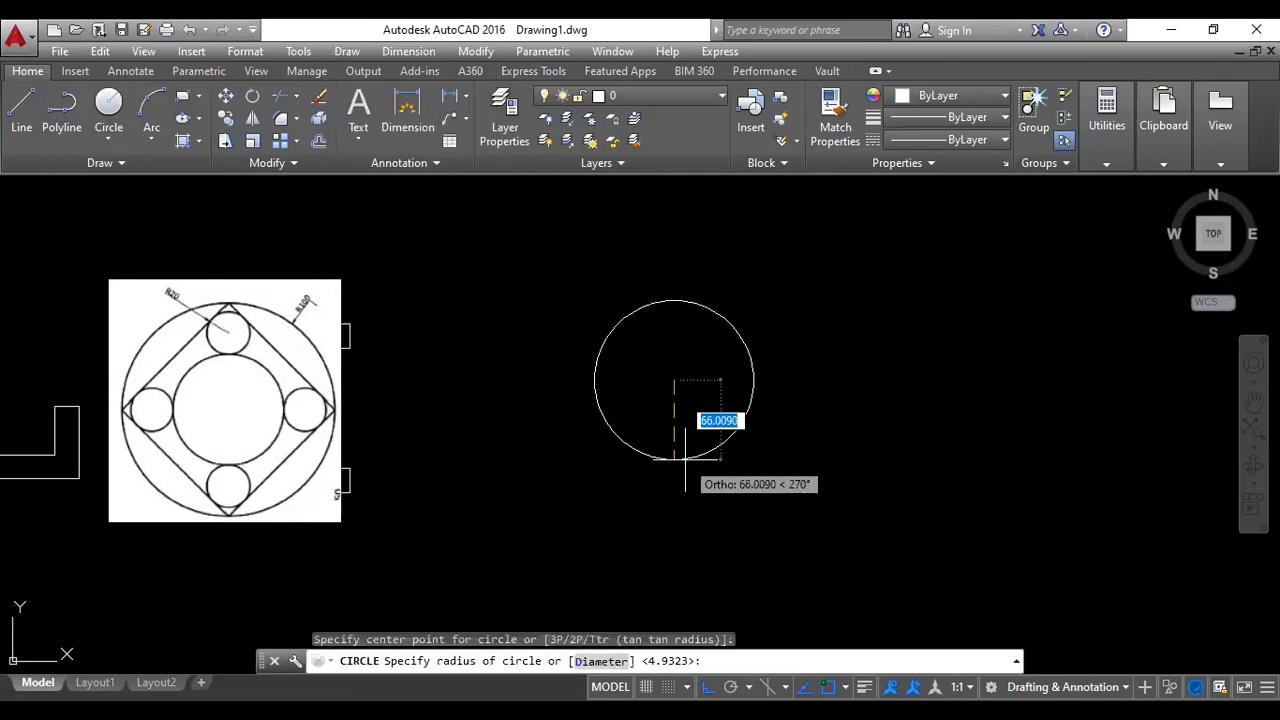
pyautogui.write('100')
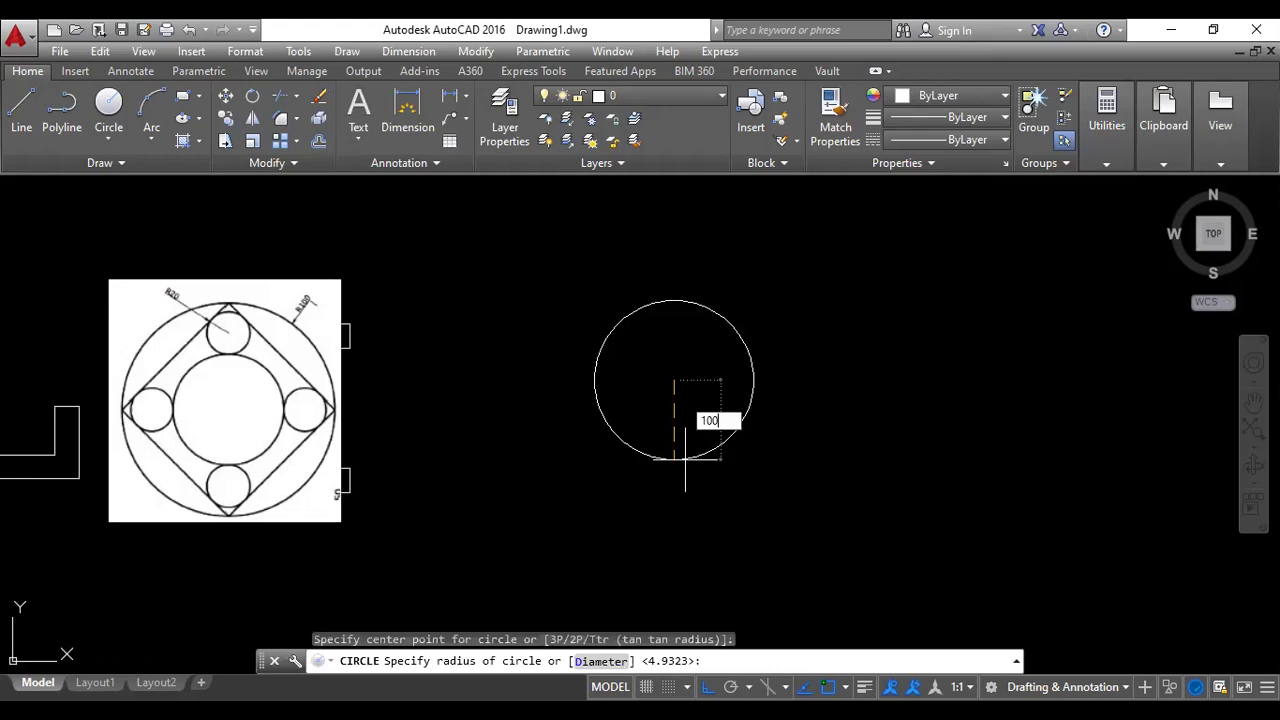
pyautogui.press('Return')
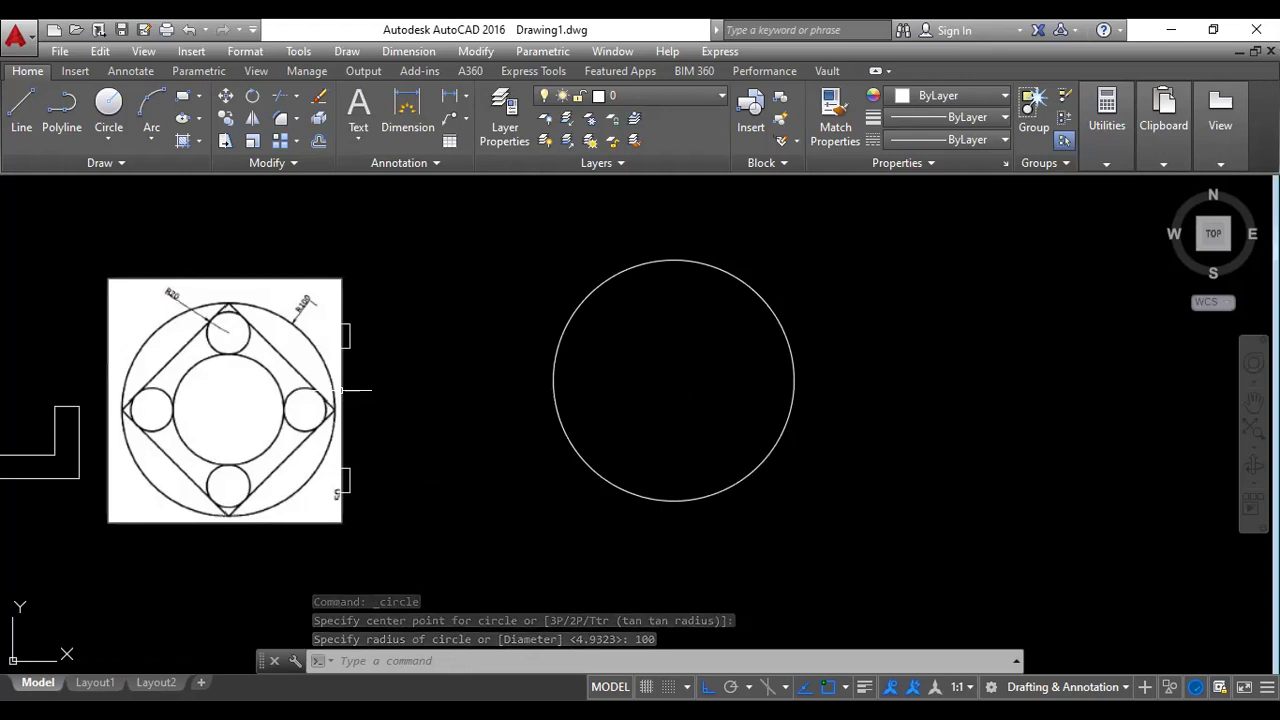
# Try joining the circle's four quadrant points with lines to form a diamond, and undo the lines.
pyautogui.click(28, 118)
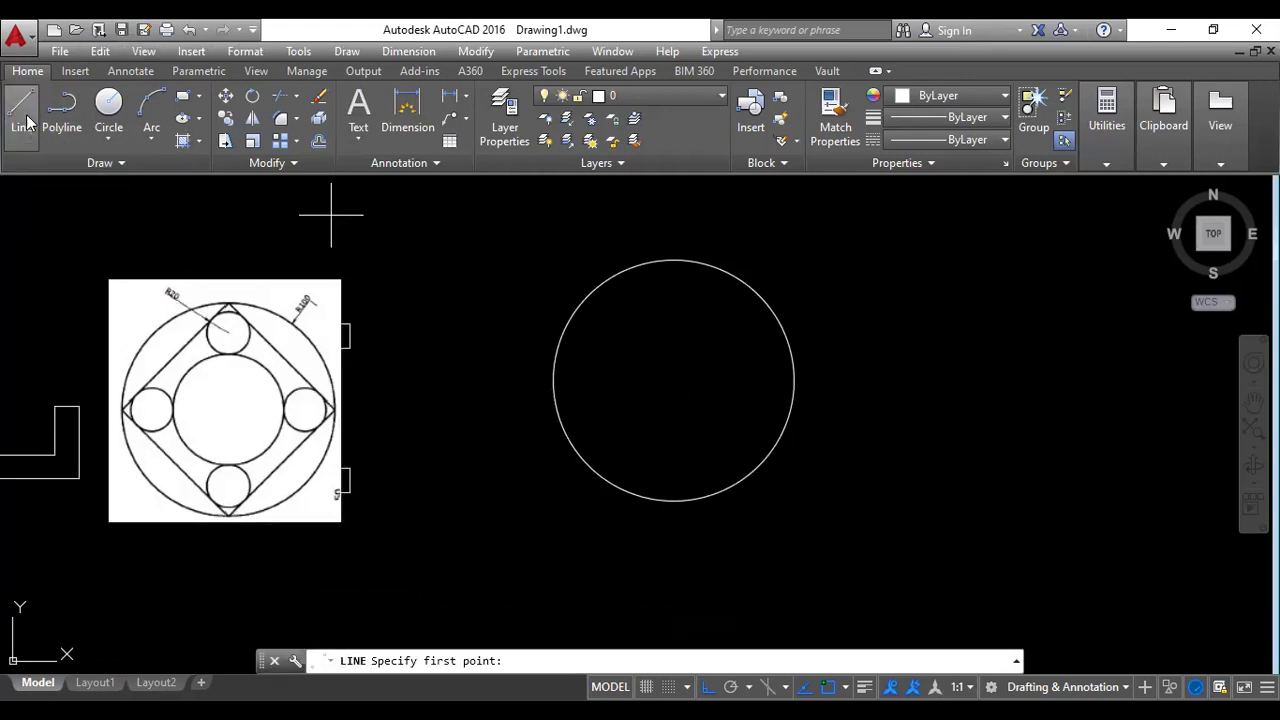
pyautogui.click(679, 258)
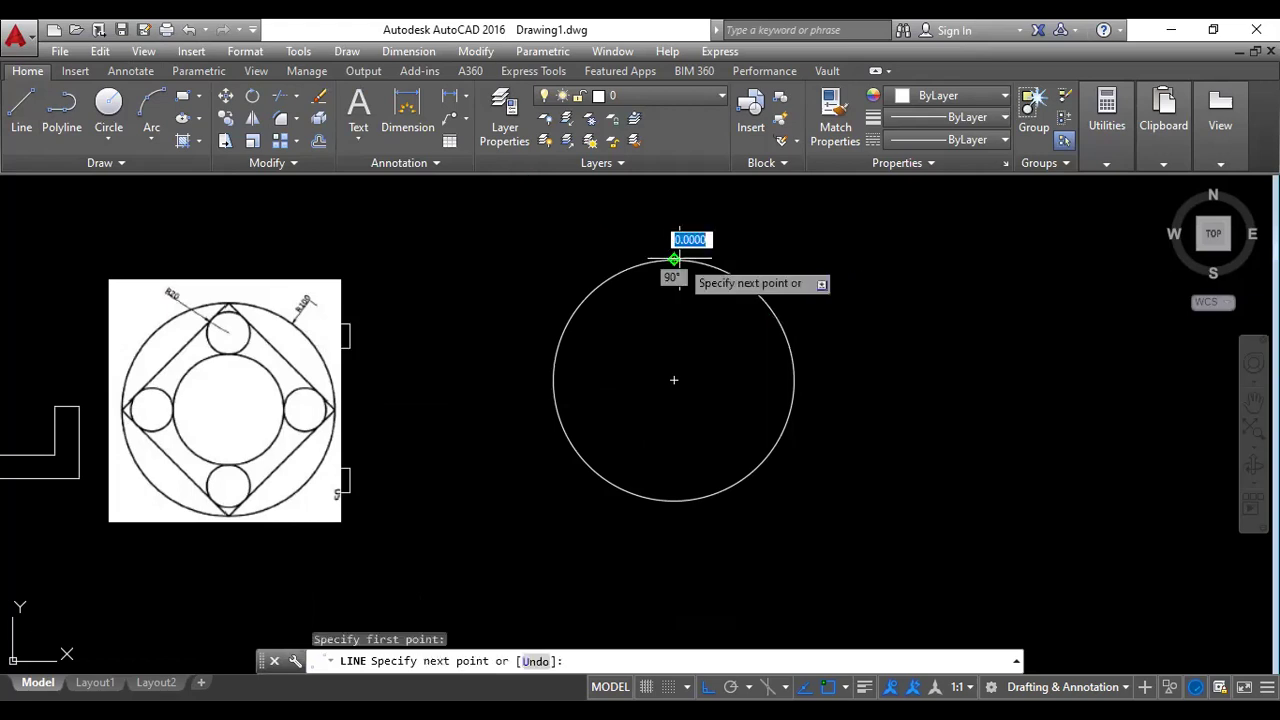
pyautogui.click(553, 380)
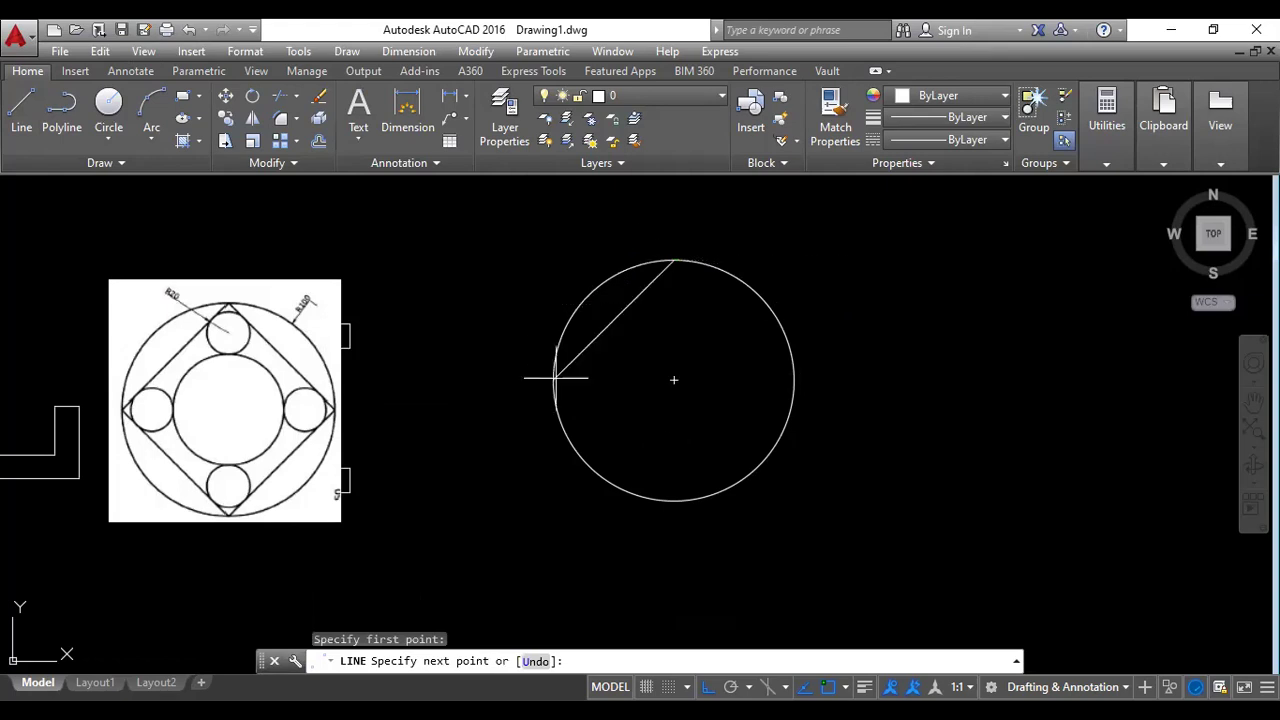
pyautogui.click(674, 500)
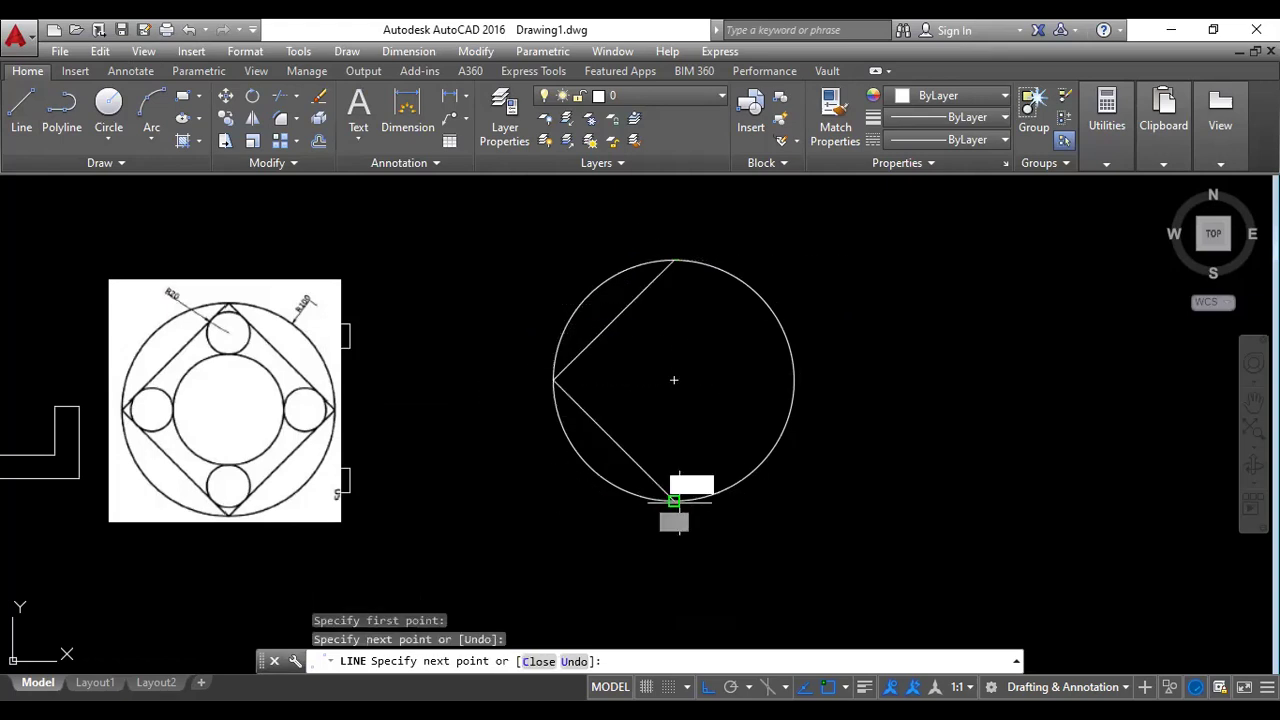
pyautogui.click(794, 380)
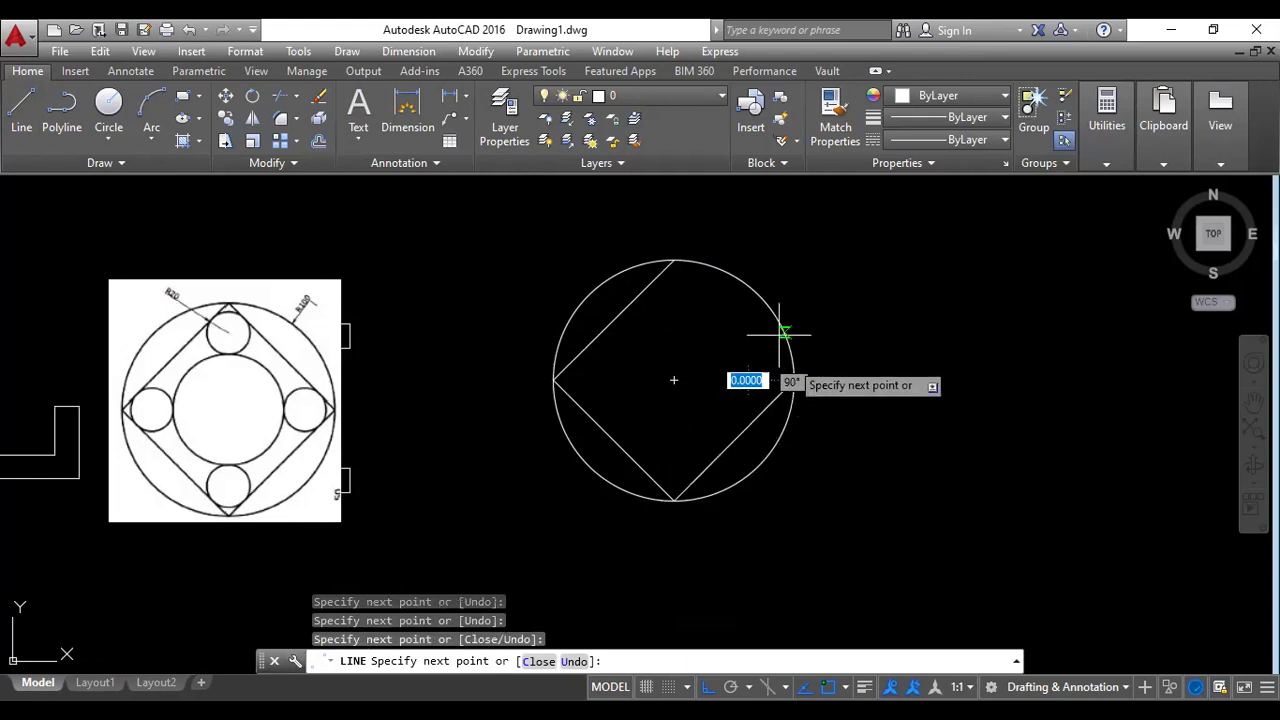
pyautogui.click(676, 260)
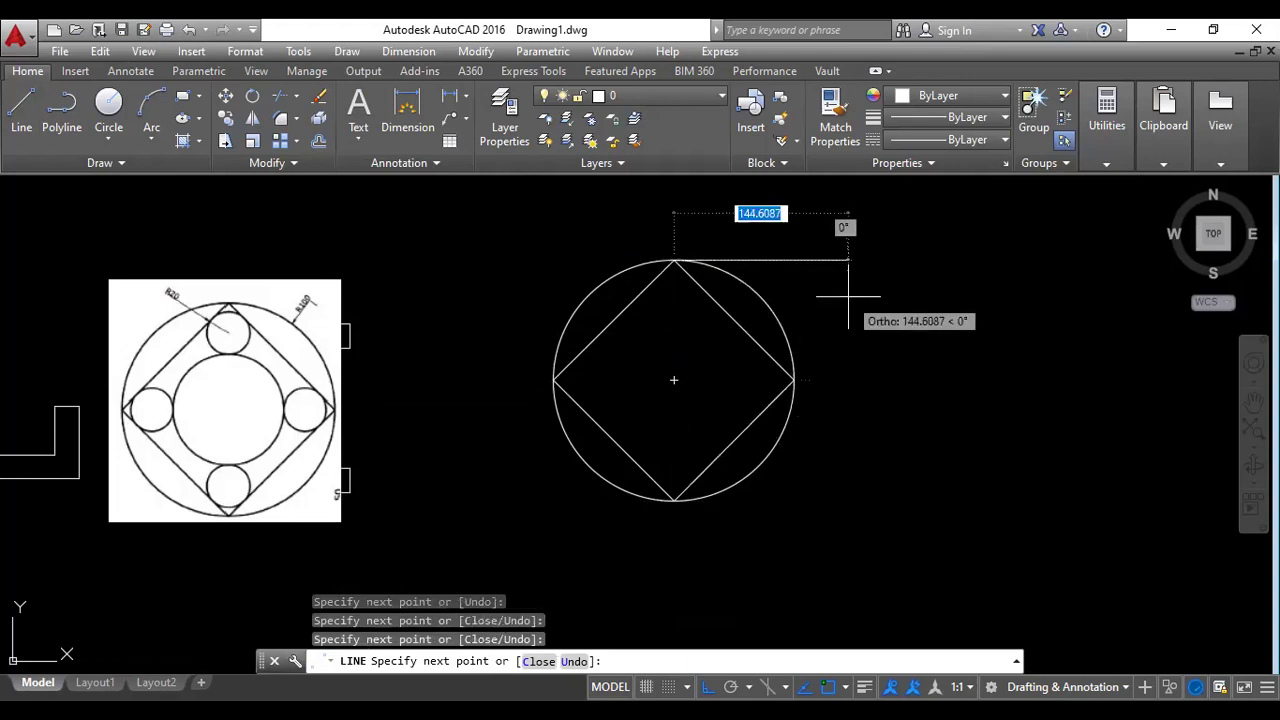
pyautogui.press('Escape')
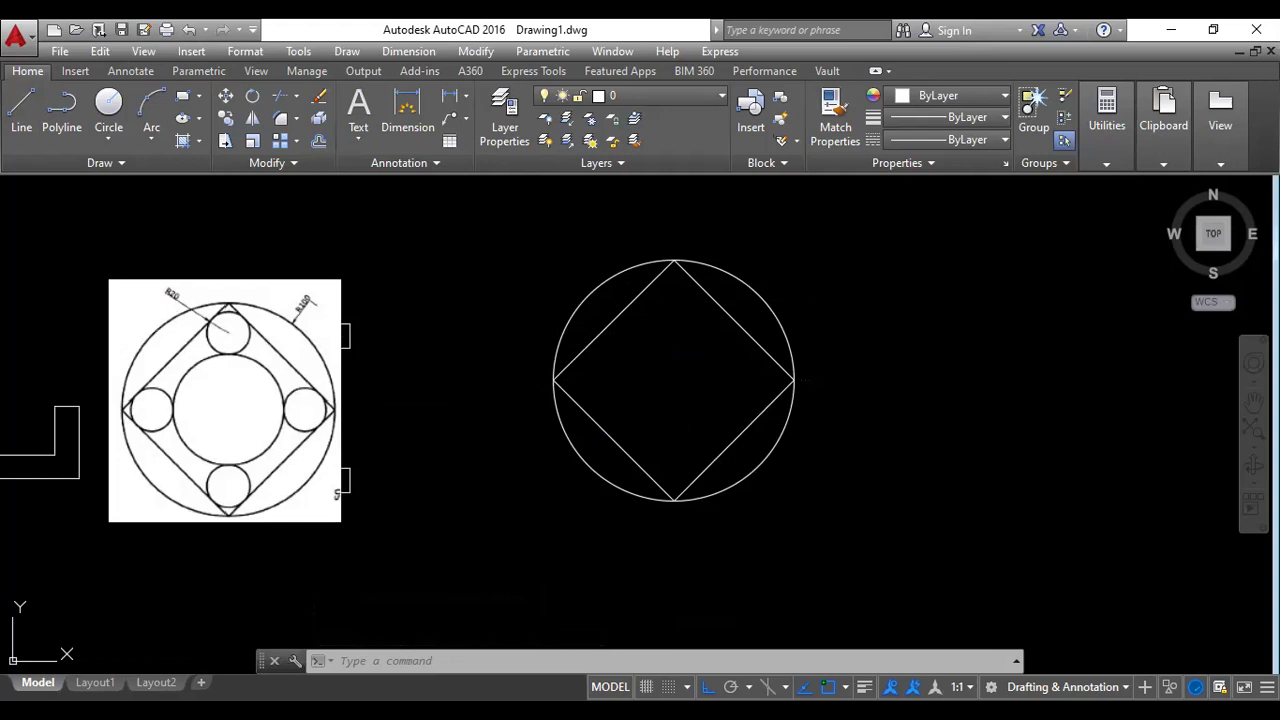
pyautogui.hotkey('ctrl', 'z')
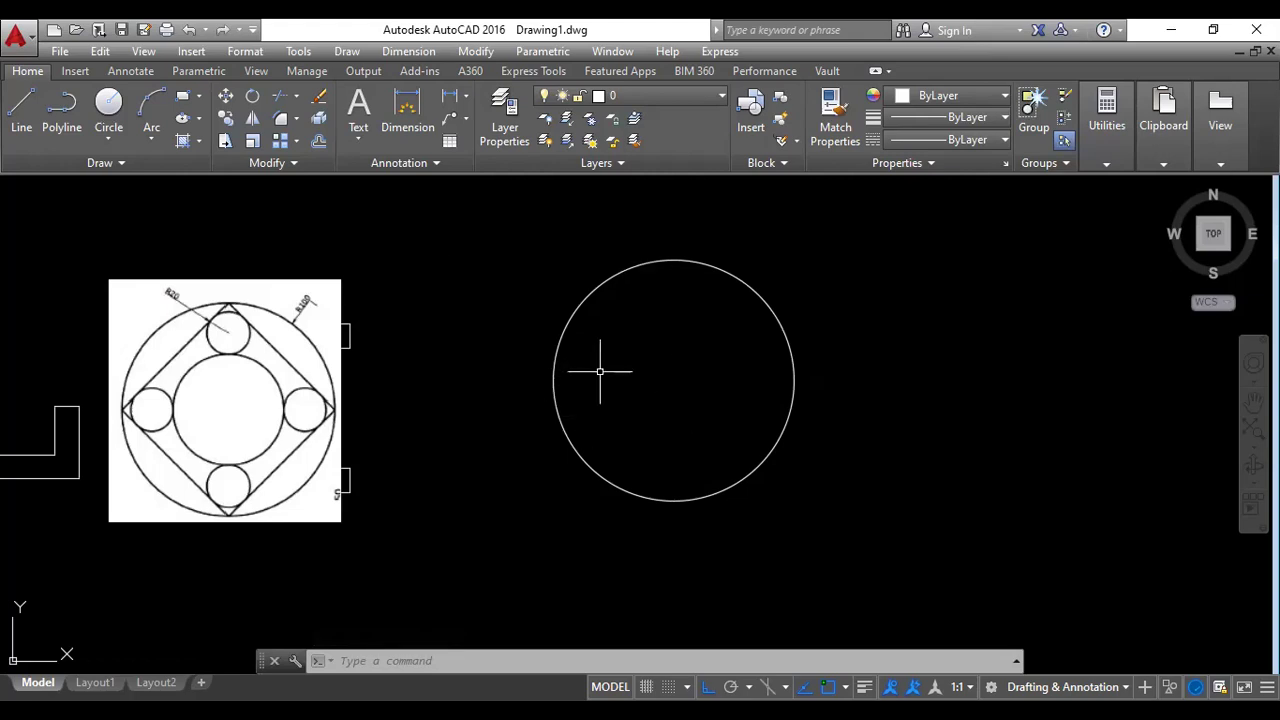
# Join the four quadrant points of the radius 100 circle with lines to form an inscribed diamond.
pyautogui.click(20, 117)
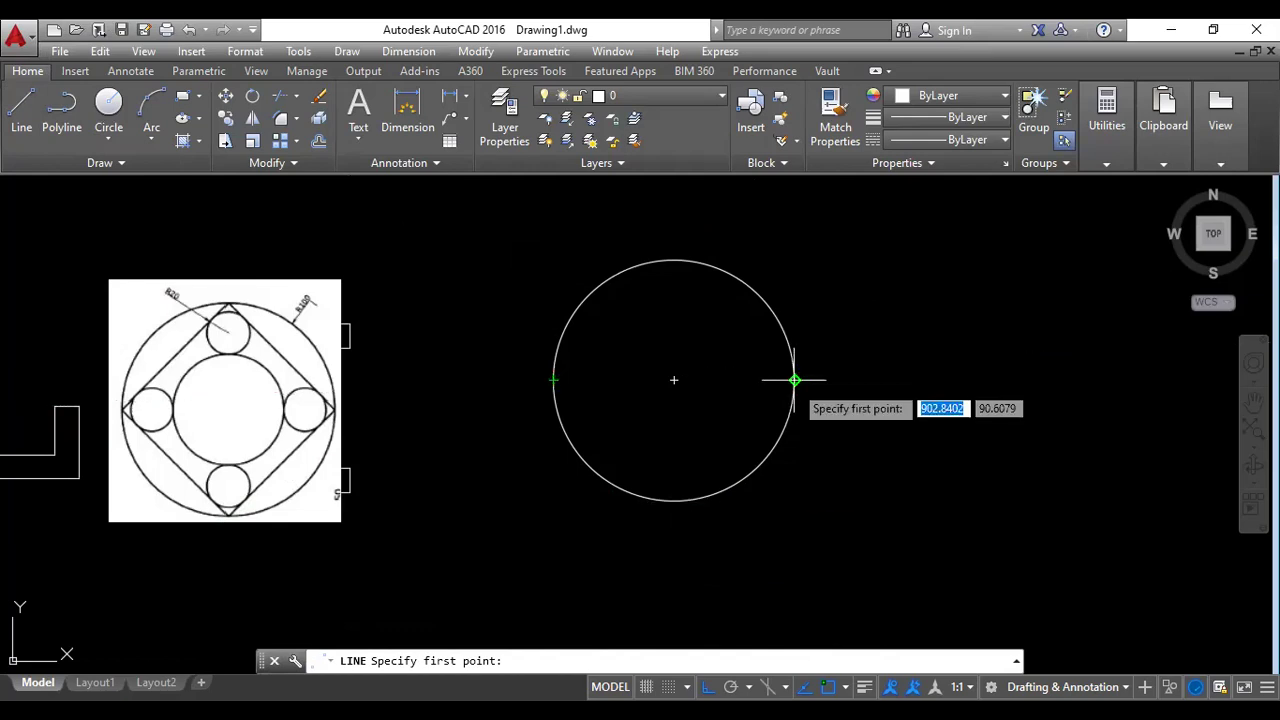
pyautogui.click(674, 260)
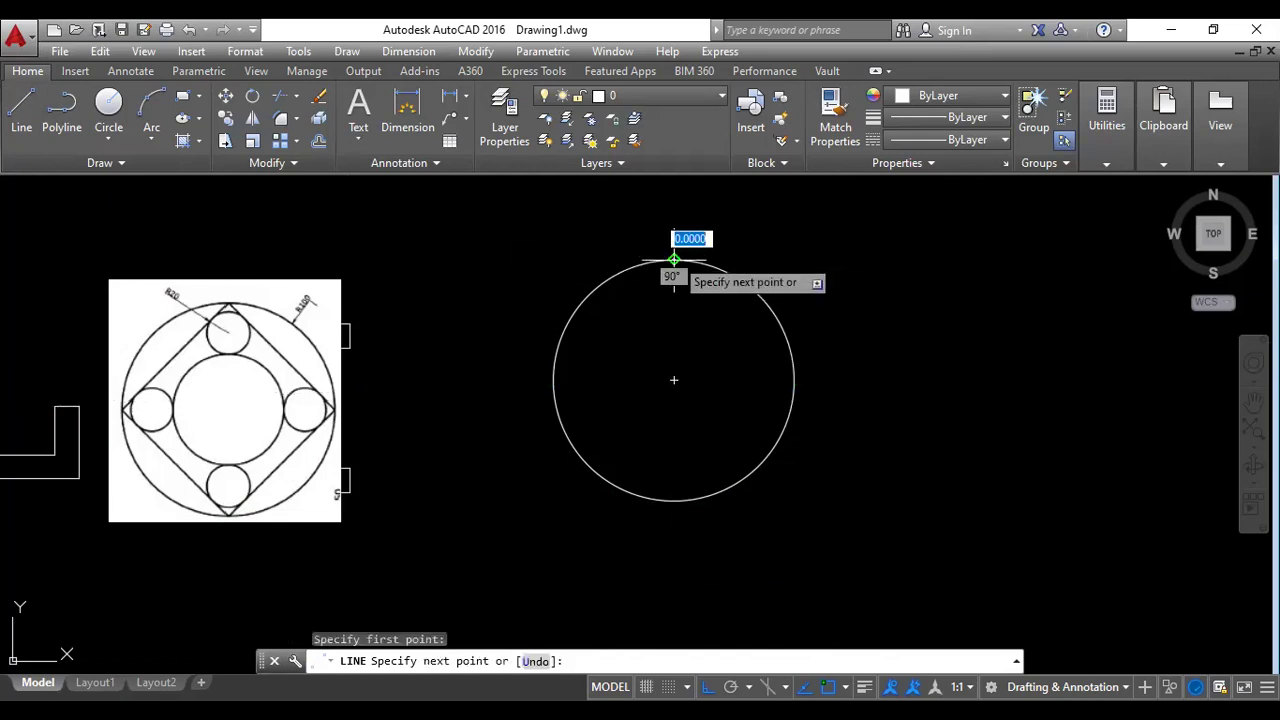
pyautogui.click(554, 380)
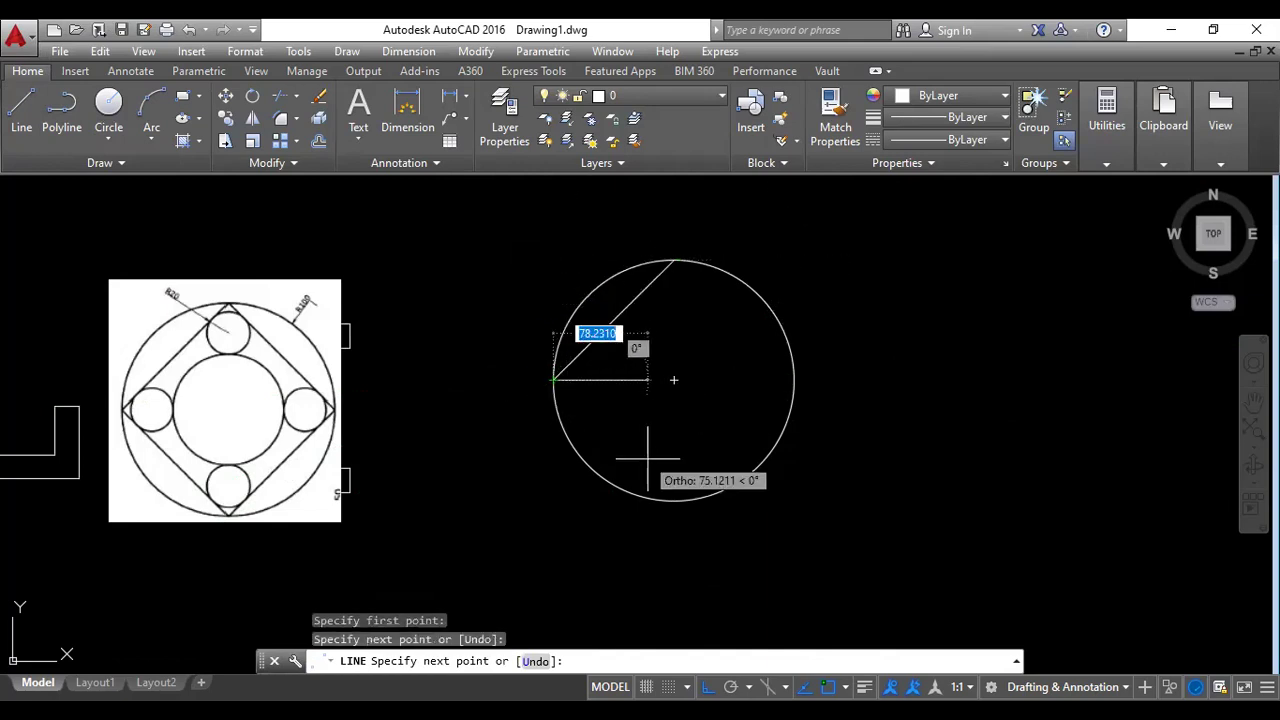
pyautogui.click(674, 500)
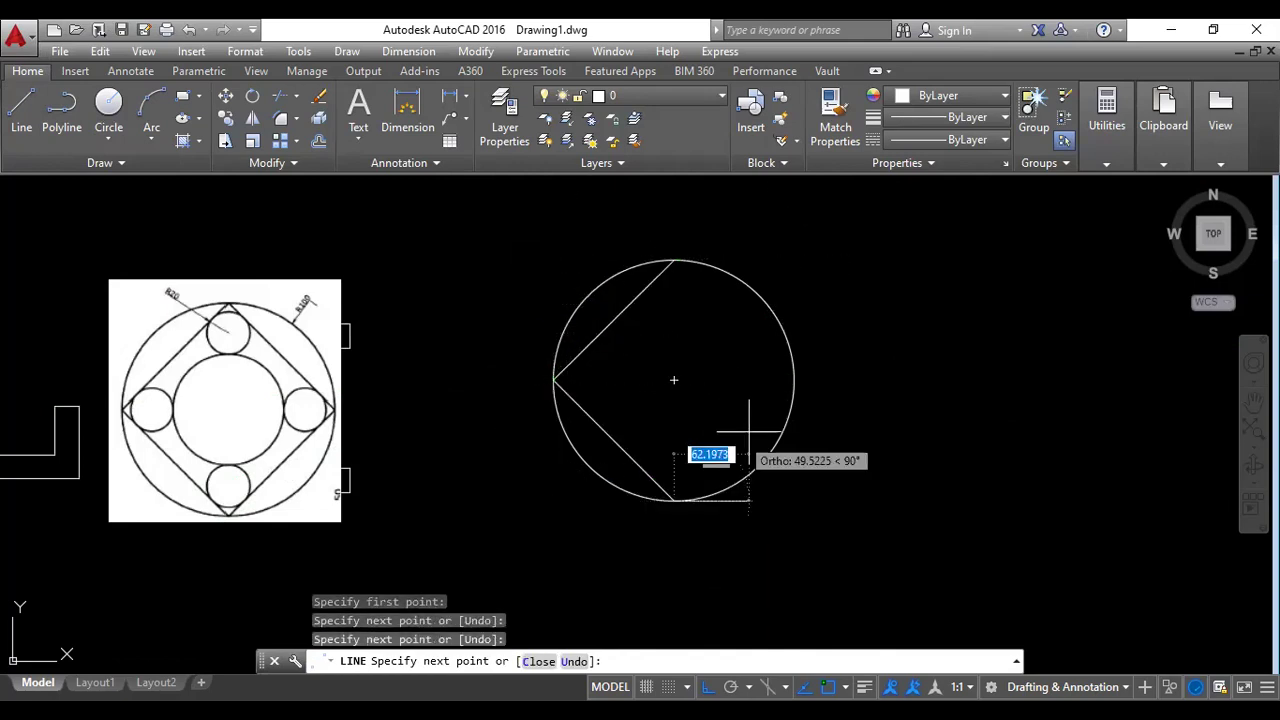
pyautogui.click(794, 380)
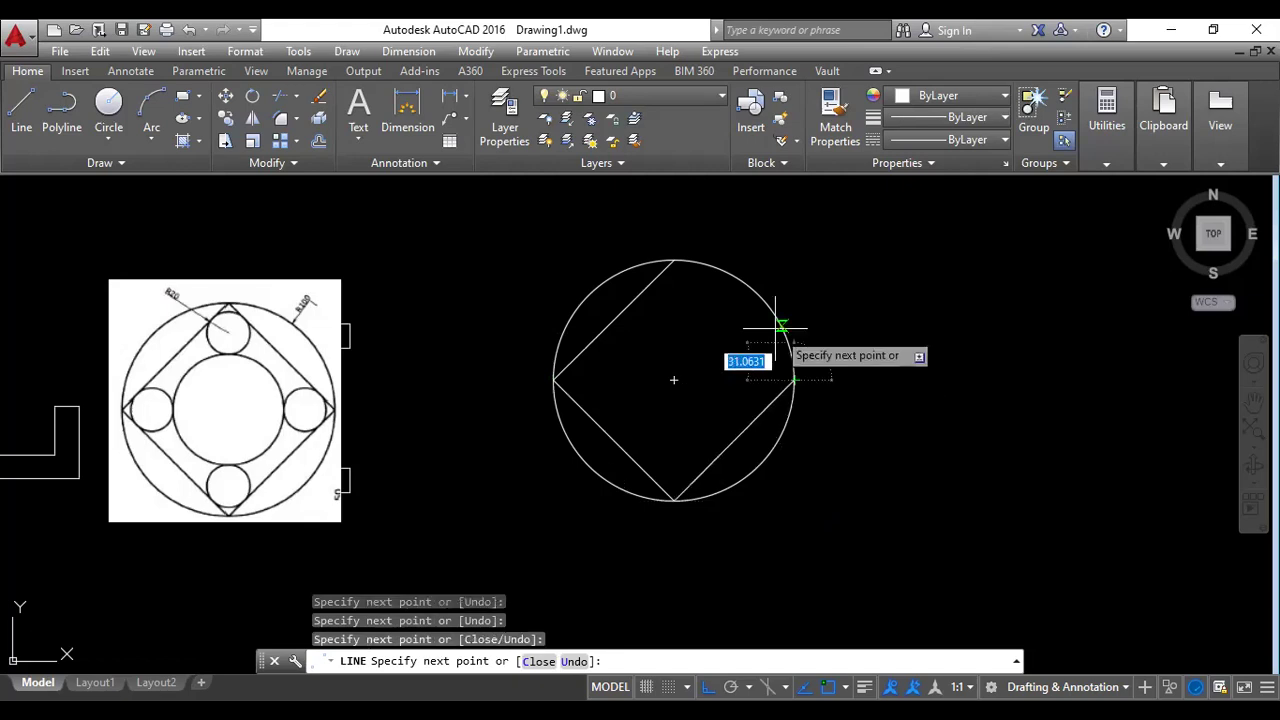
pyautogui.click(674, 260)
pyautogui.press('Escape')
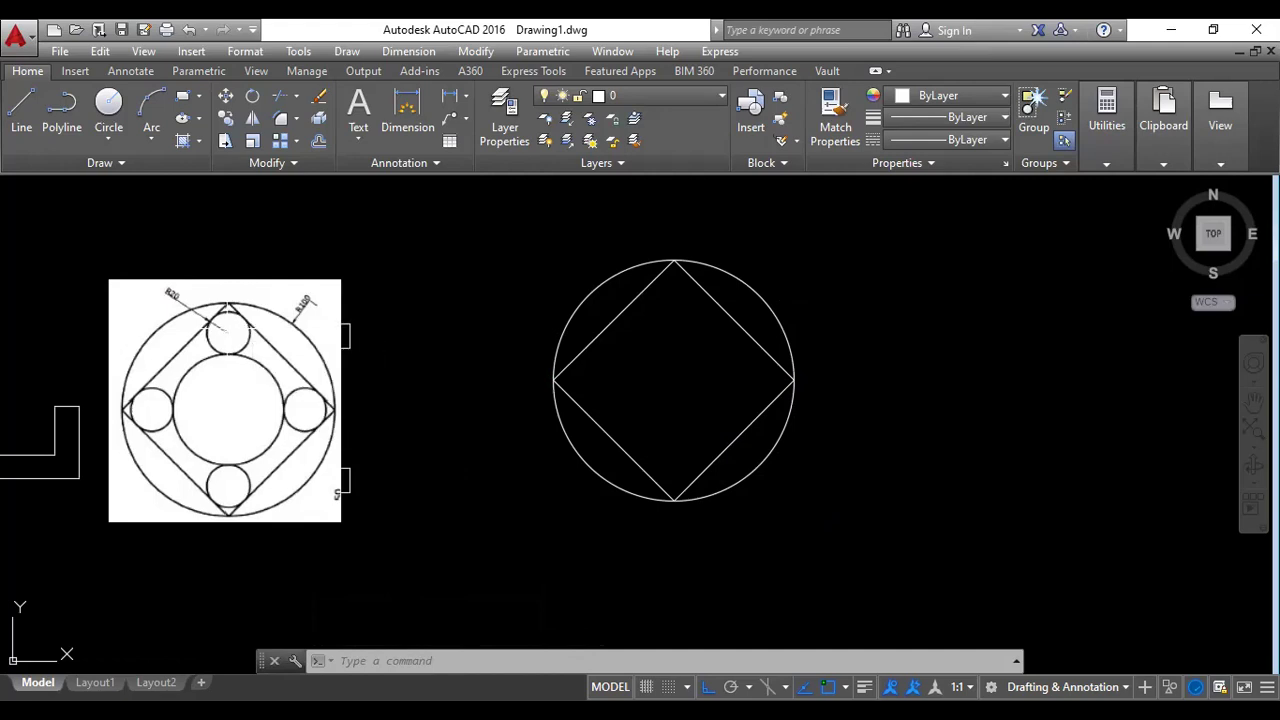
# Draw a Tan, Tan, Radius circle of radius 20 tangent to the two diamond sides meeting at the upper corner.
pyautogui.click(105, 139)
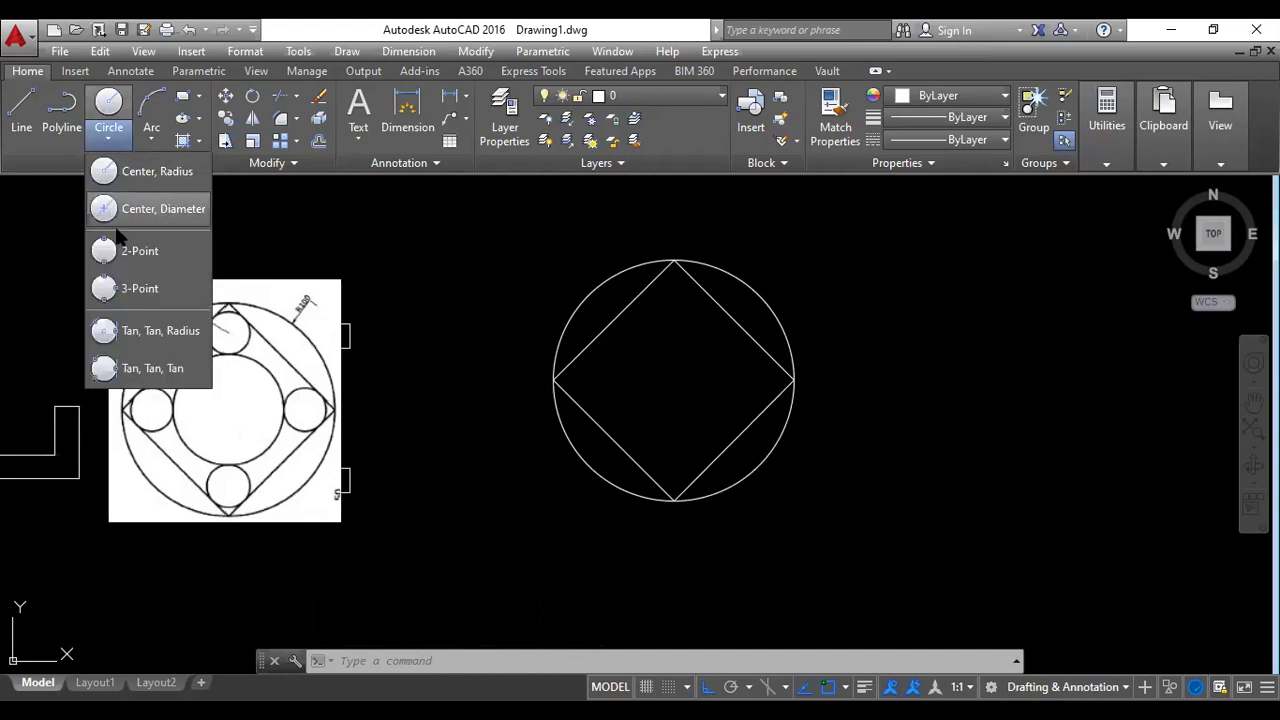
pyautogui.click(152, 331)
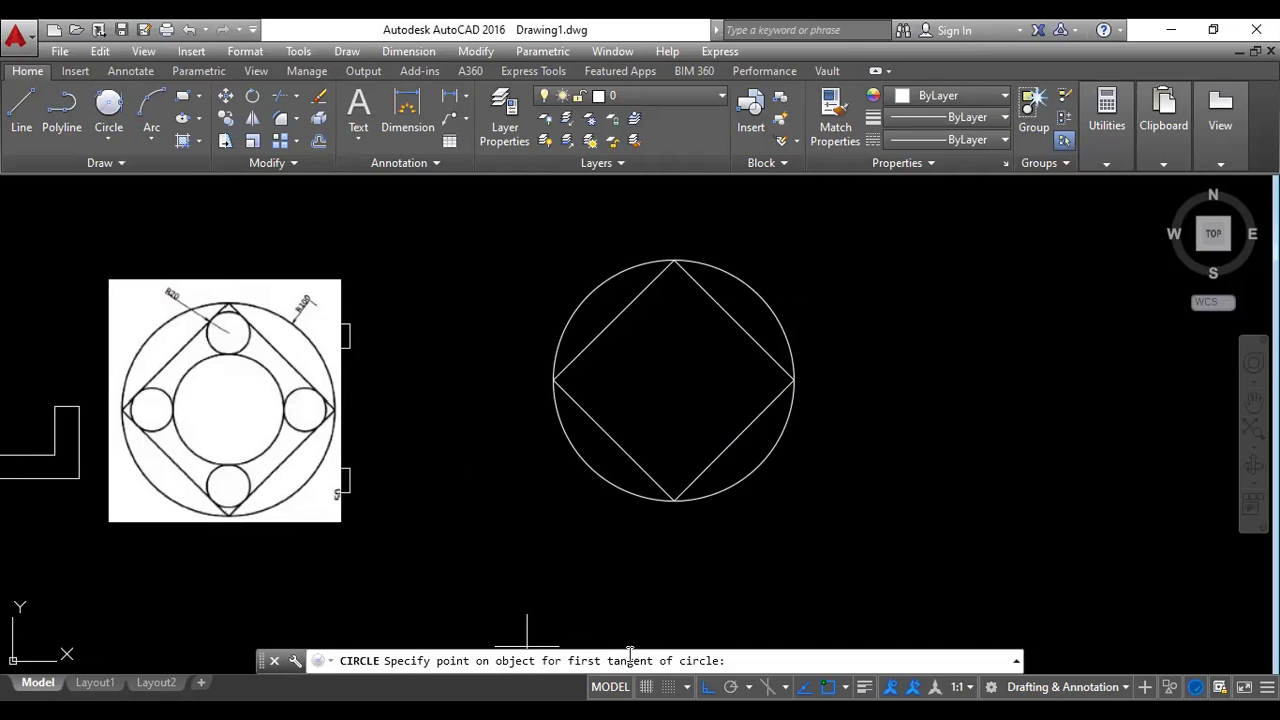
pyautogui.click(639, 296)
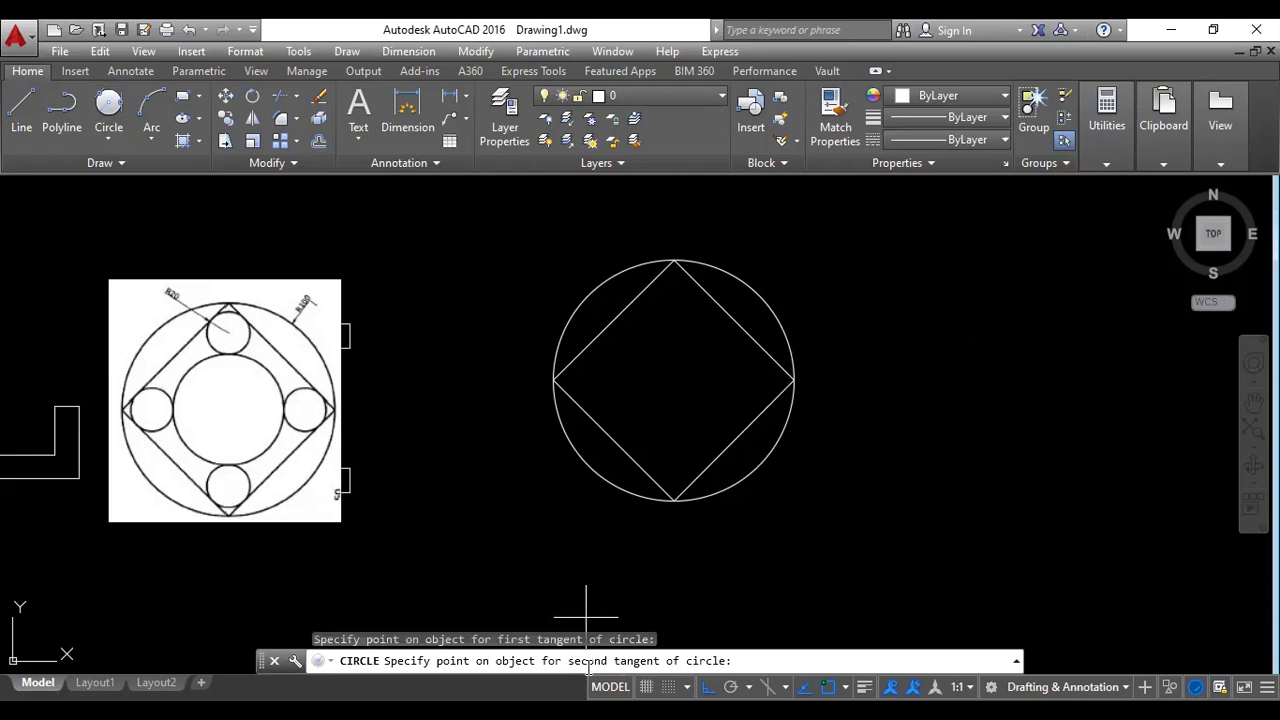
pyautogui.click(697, 283)
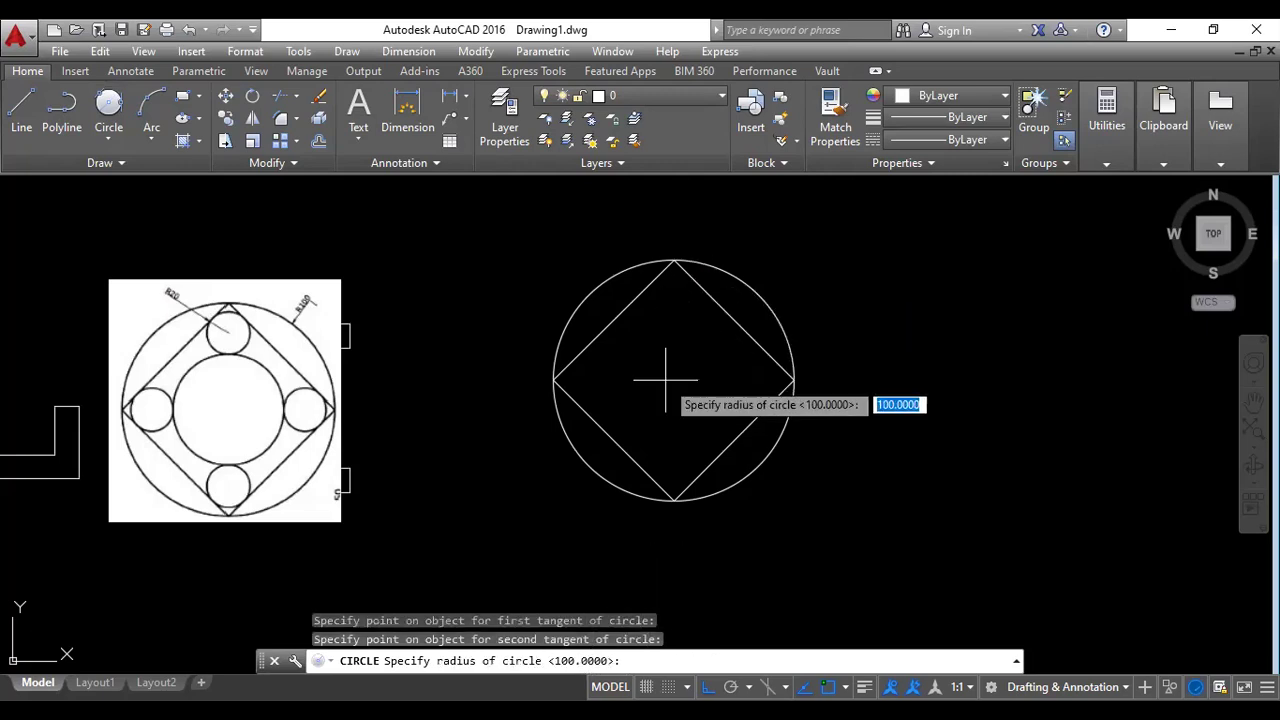
pyautogui.write('20')
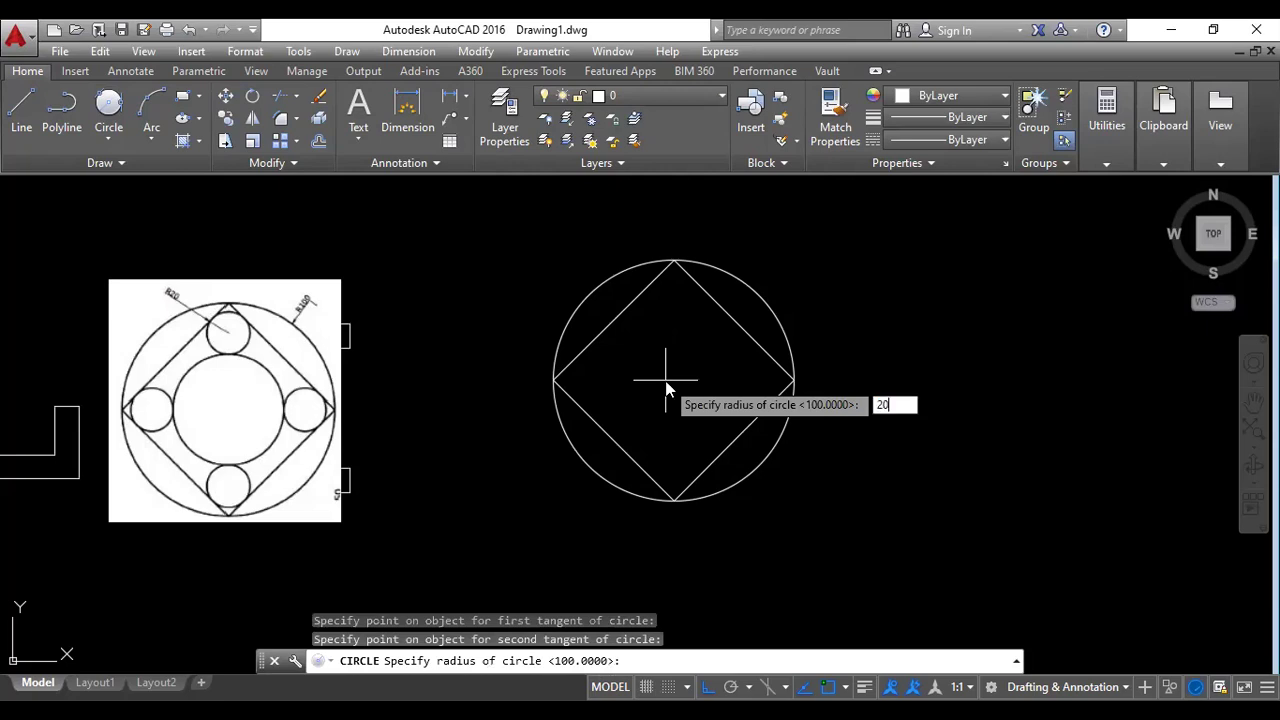
pyautogui.press('Return')
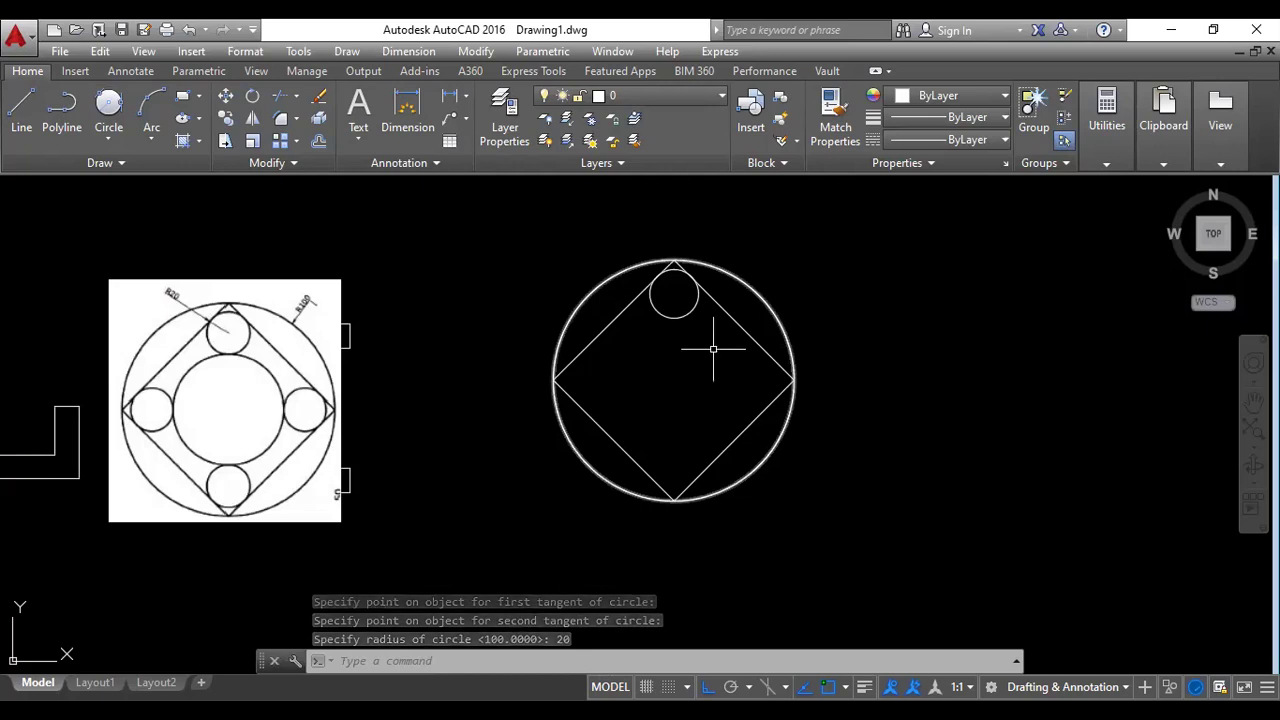
# Add a radius 20 circle tangent to the two diamond sides that meet at the left corner.
pyautogui.click(108, 104)
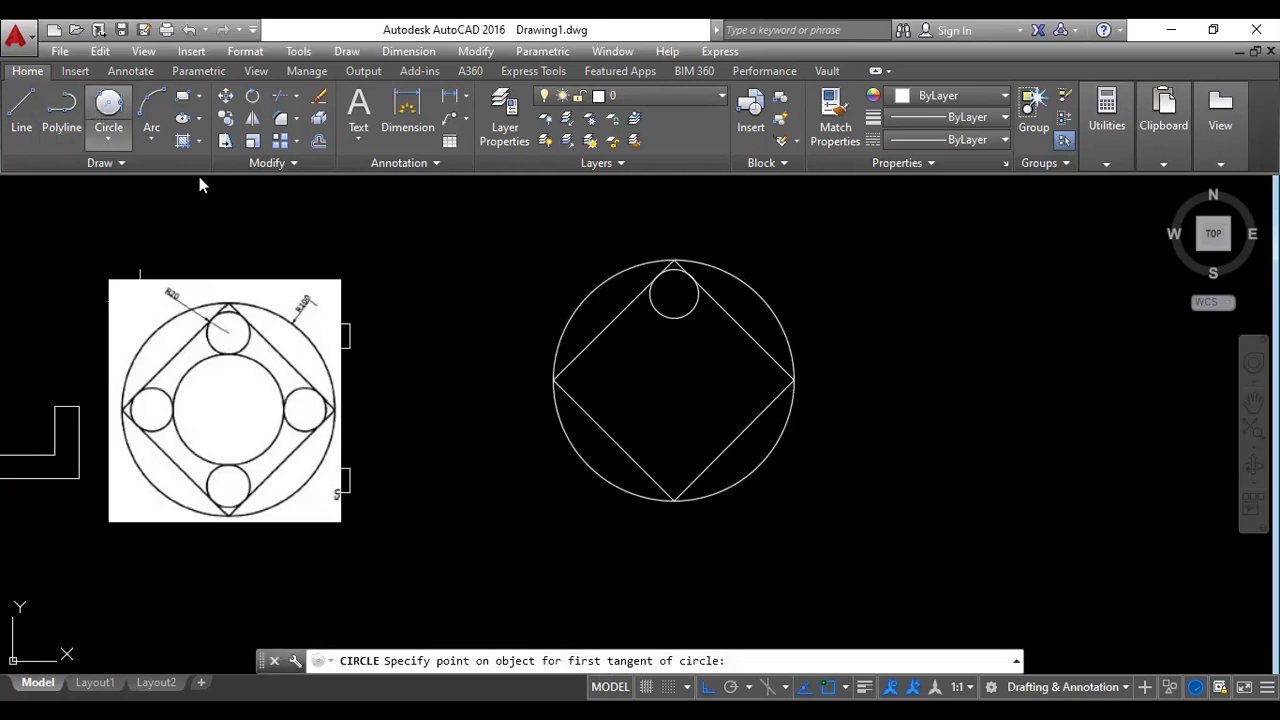
pyautogui.click(594, 420)
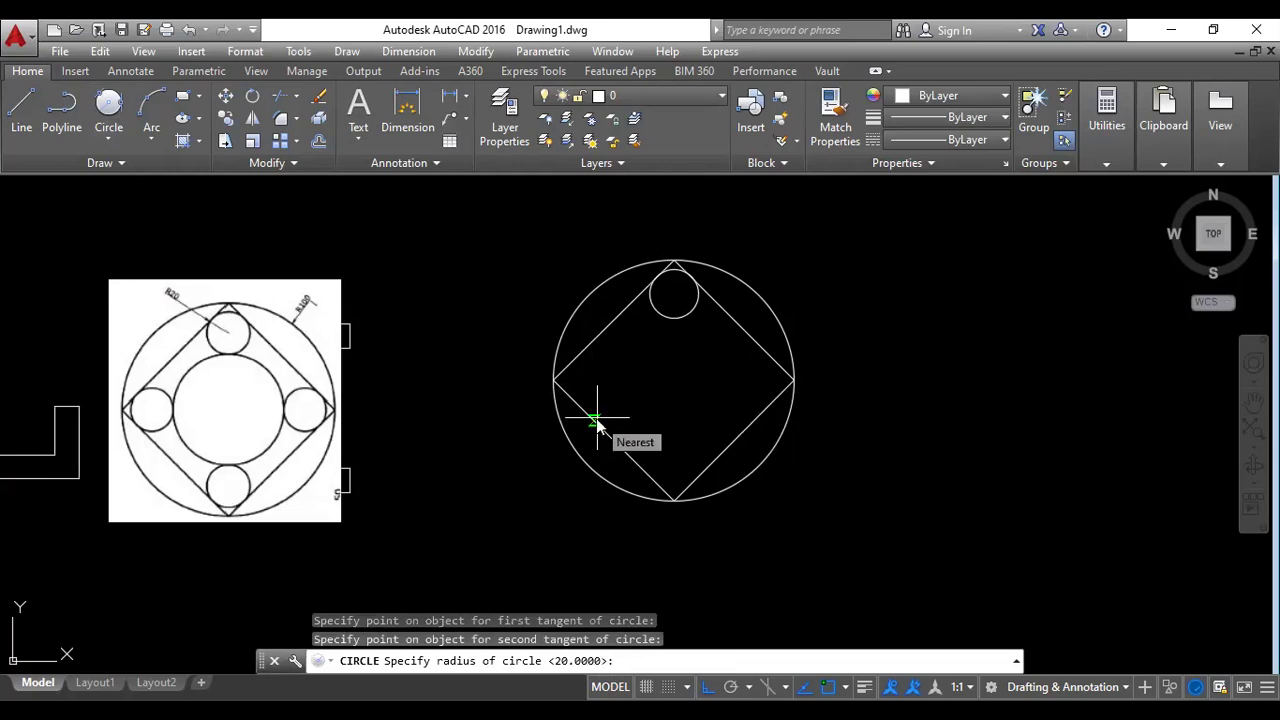
pyautogui.write('20')
pyautogui.press('Return')
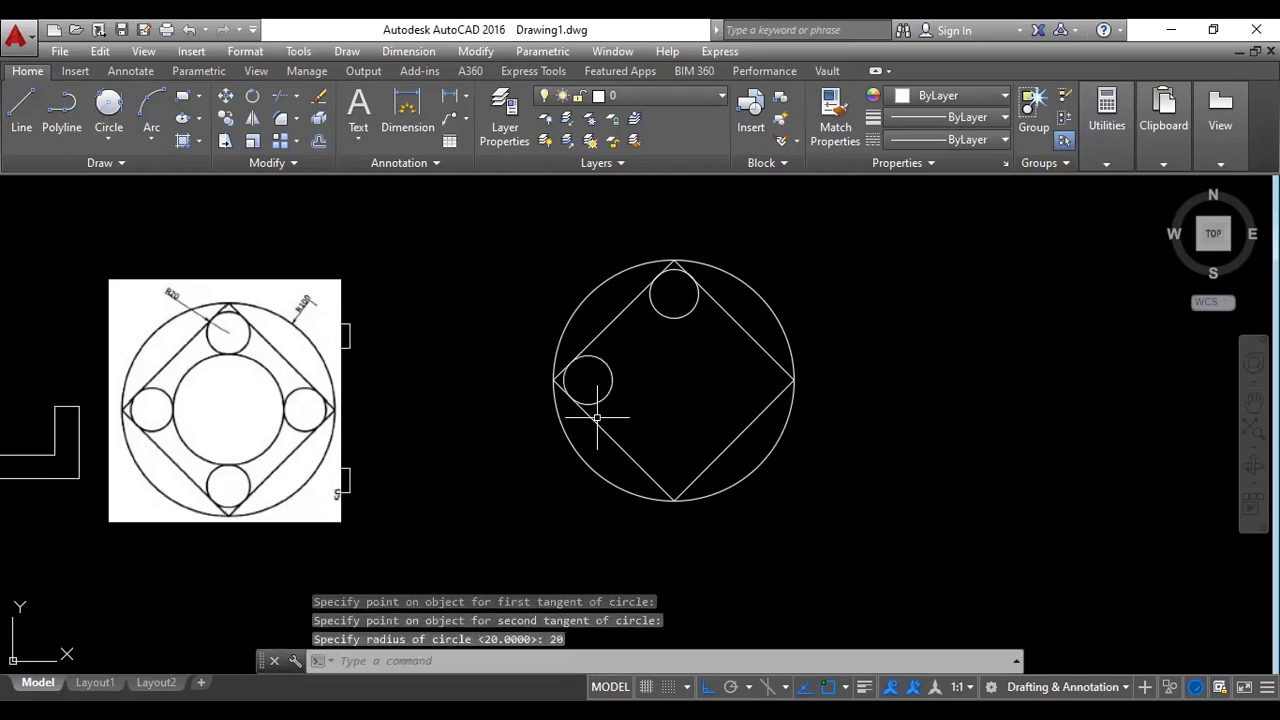
# Add a radius 20 circle tangent to the two diamond sides that meet at the lower corner.
pyautogui.click(108, 104)
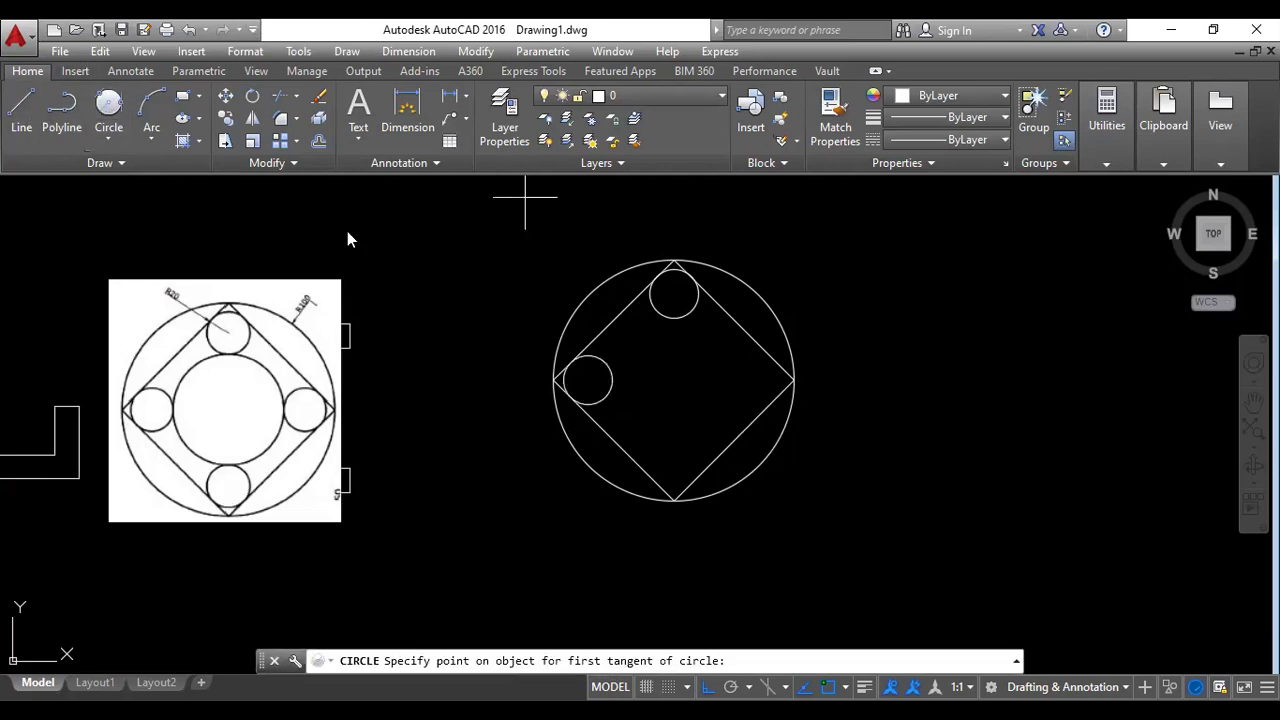
pyautogui.click(648, 469)
pyautogui.click(707, 466)
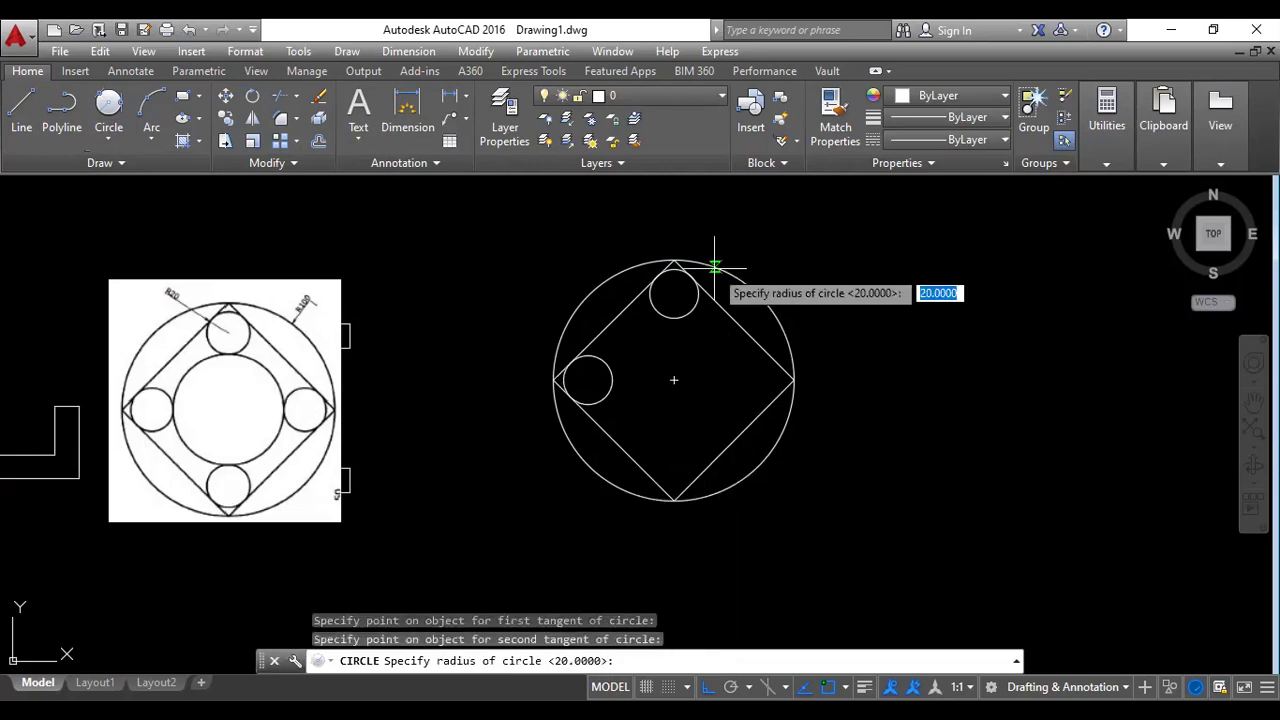
pyautogui.write('20')
pyautogui.press('Return')
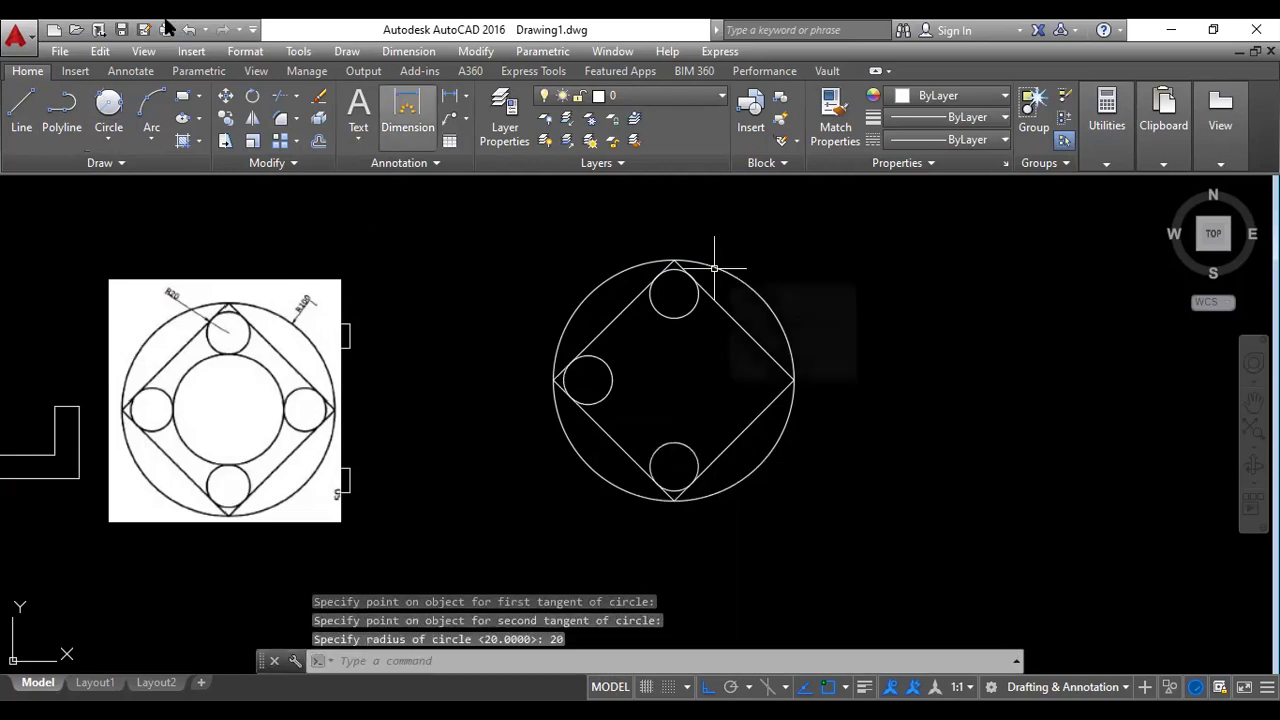
# Add a radius 20 circle tangent to the two diamond sides that meet at the right corner.
pyautogui.press('Return')
pyautogui.click(766, 408)
pyautogui.click(757, 343)
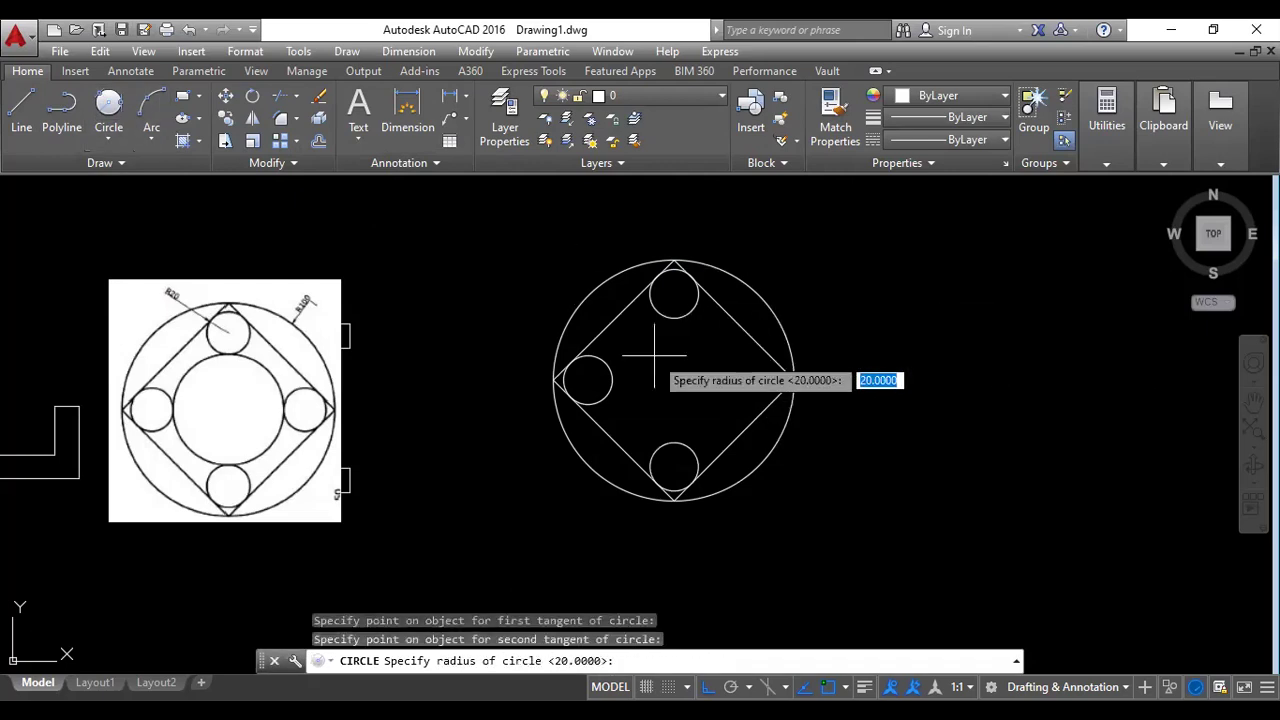
pyautogui.write('20')
pyautogui.press('Return')
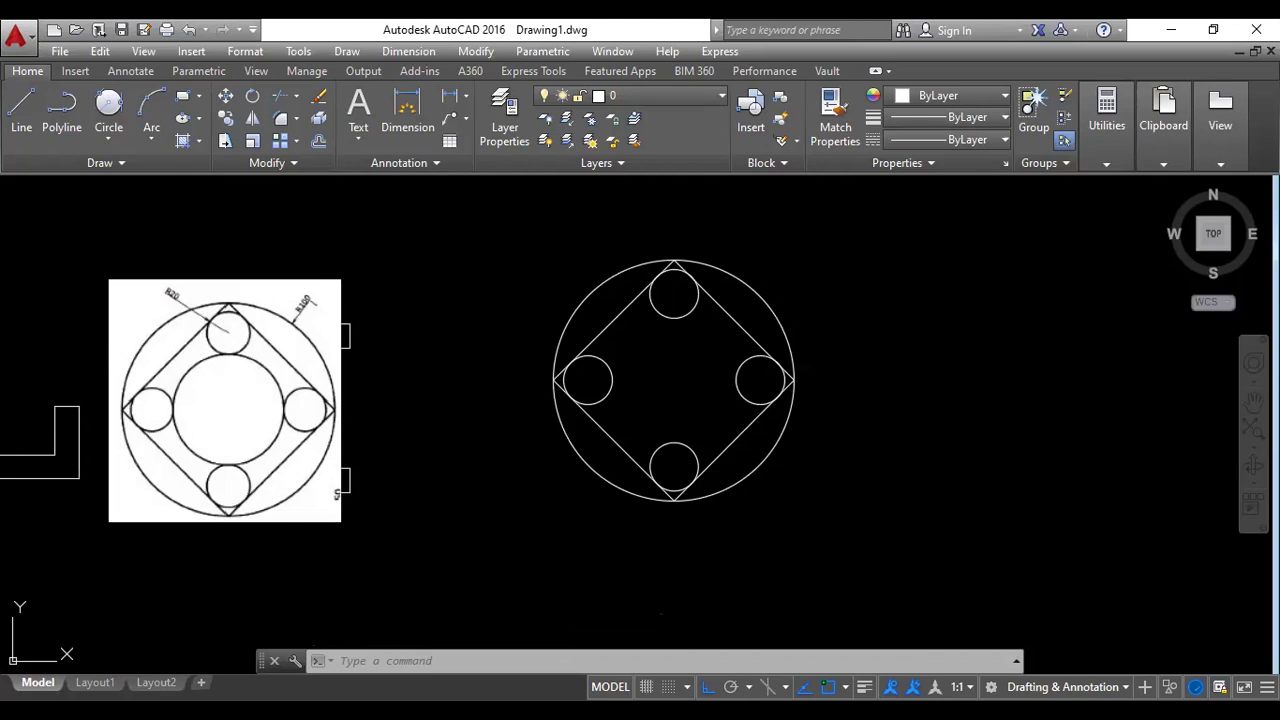
# Draw the central circle with Tan, Tan, Tan, tangent to the left, upper and right small circles.
pyautogui.click(108, 136)
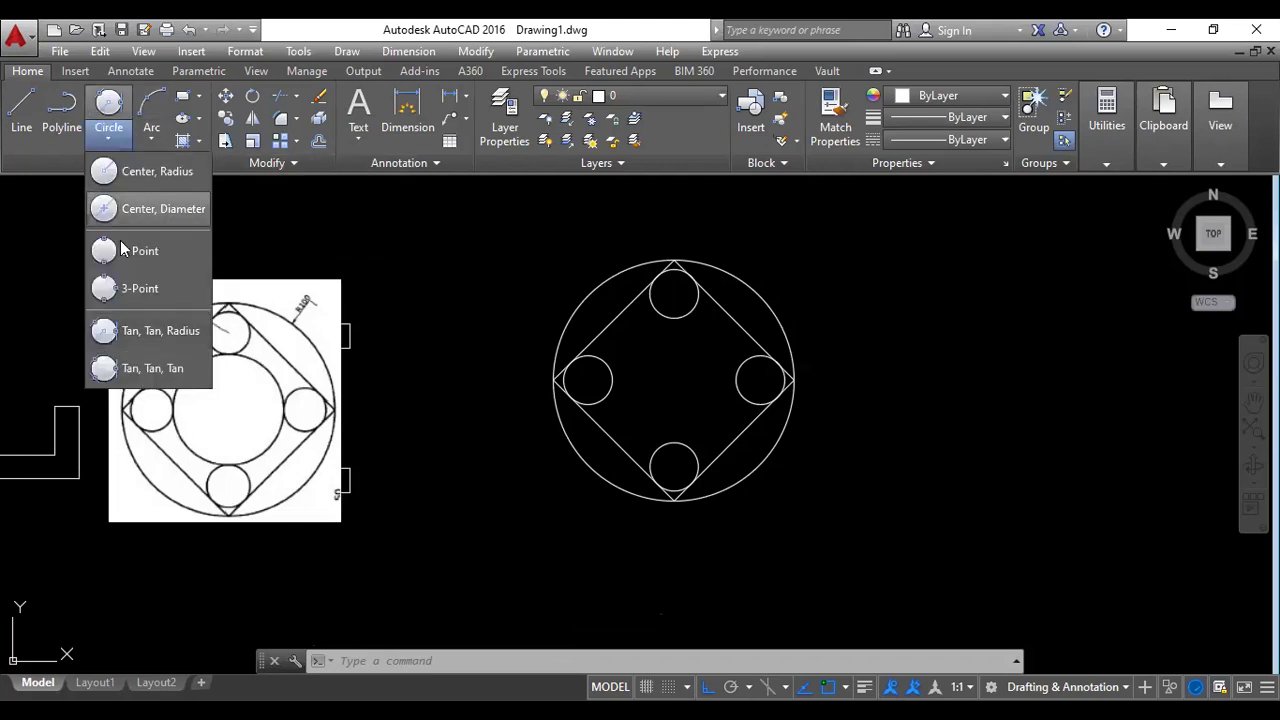
pyautogui.click(144, 371)
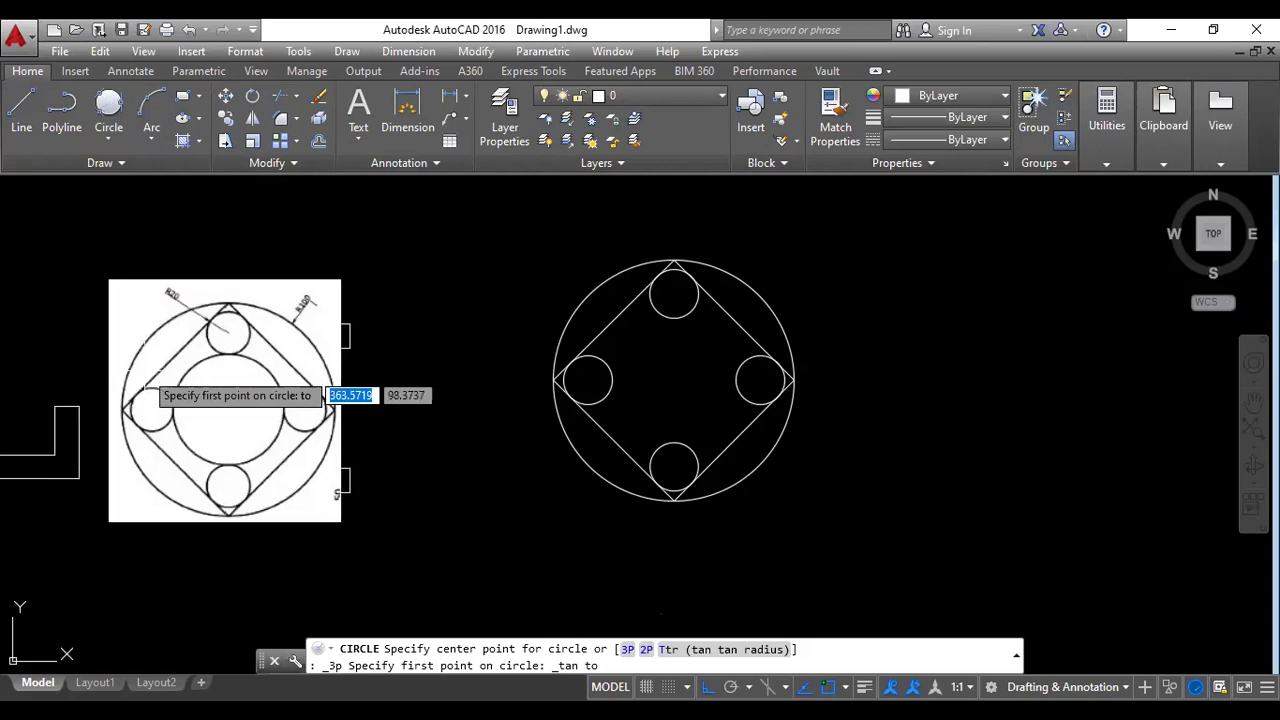
pyautogui.click(614, 380)
pyautogui.click(669, 286)
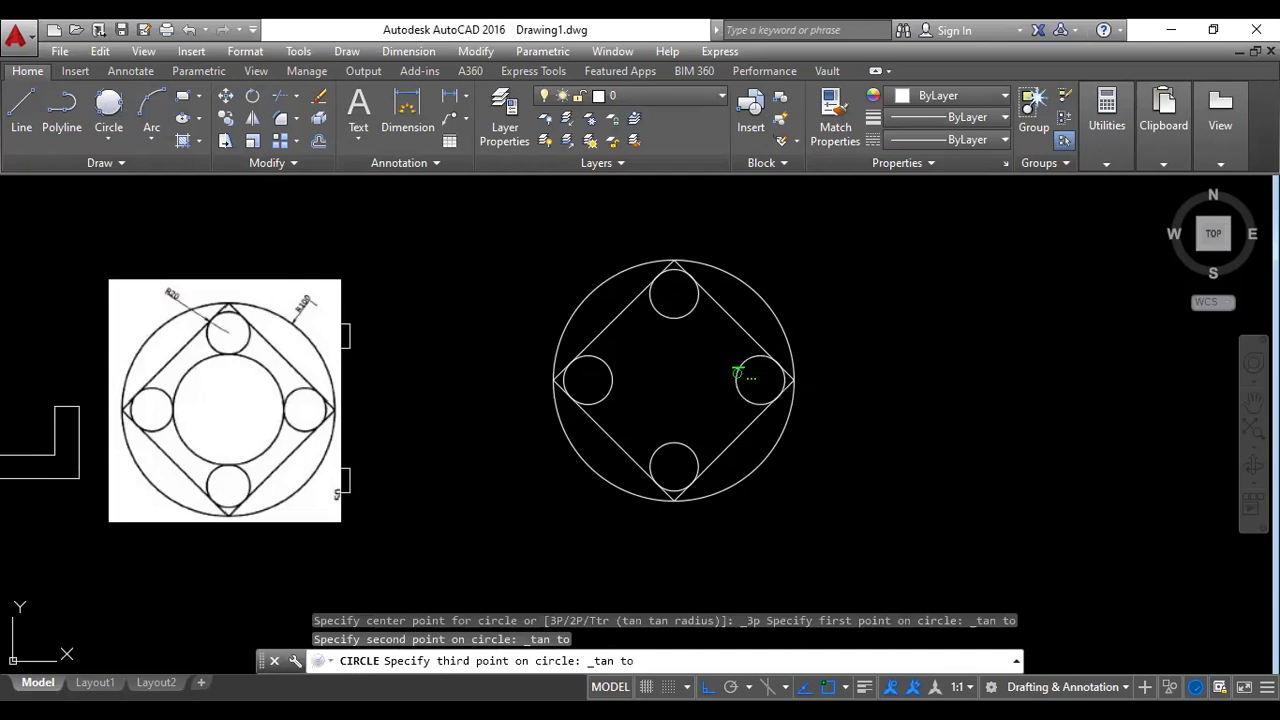
pyautogui.click(737, 375)
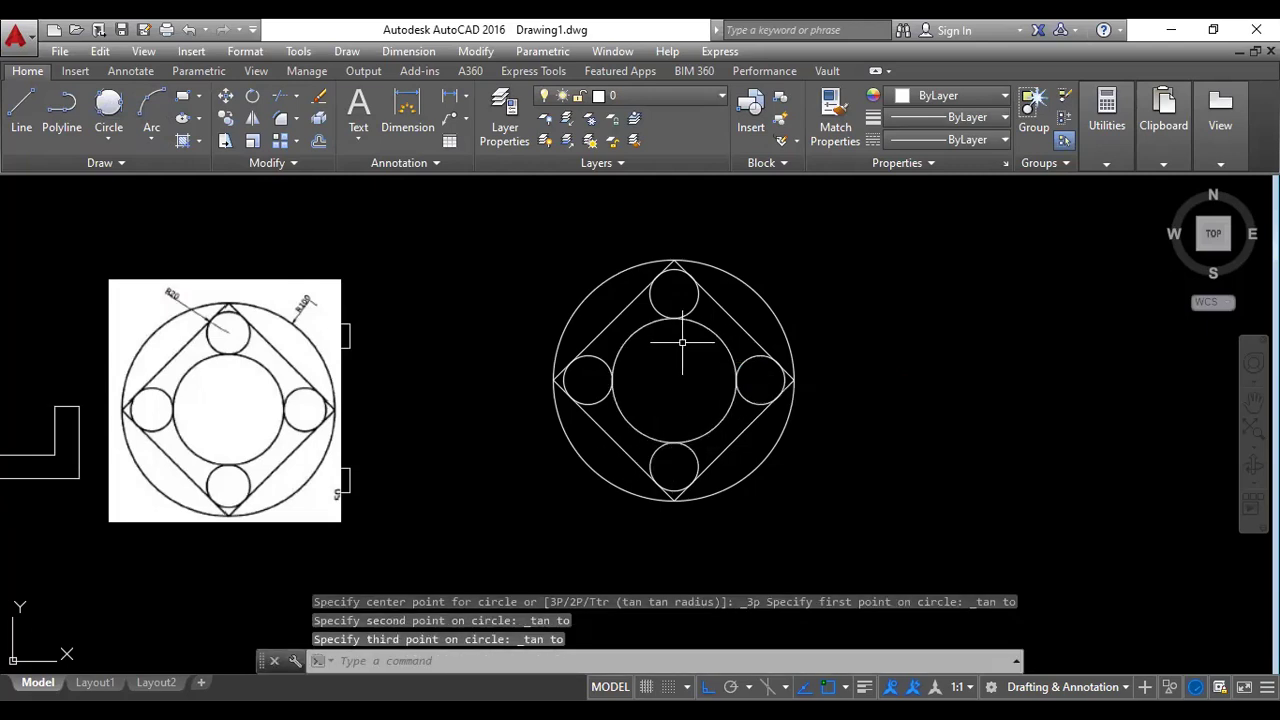
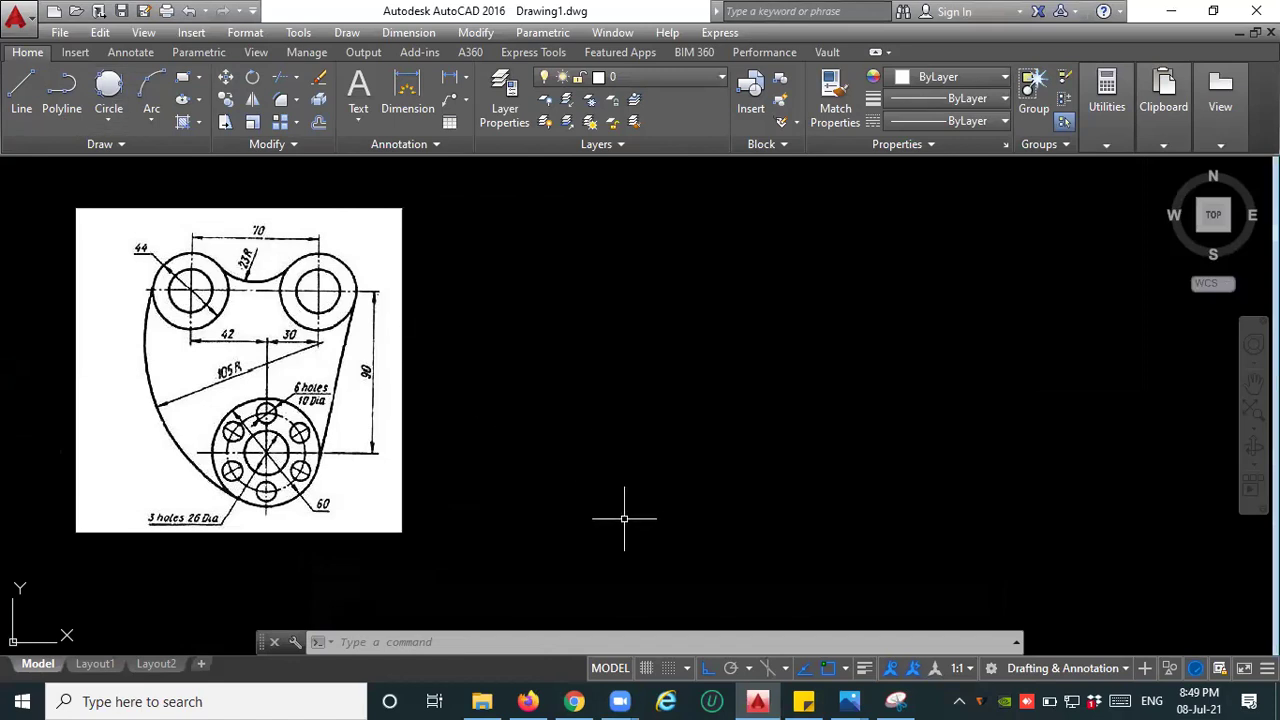
# Draw a horizontal line in the empty area beside the pasted bracket figure as its lower centreline.
pyautogui.click(21, 88)
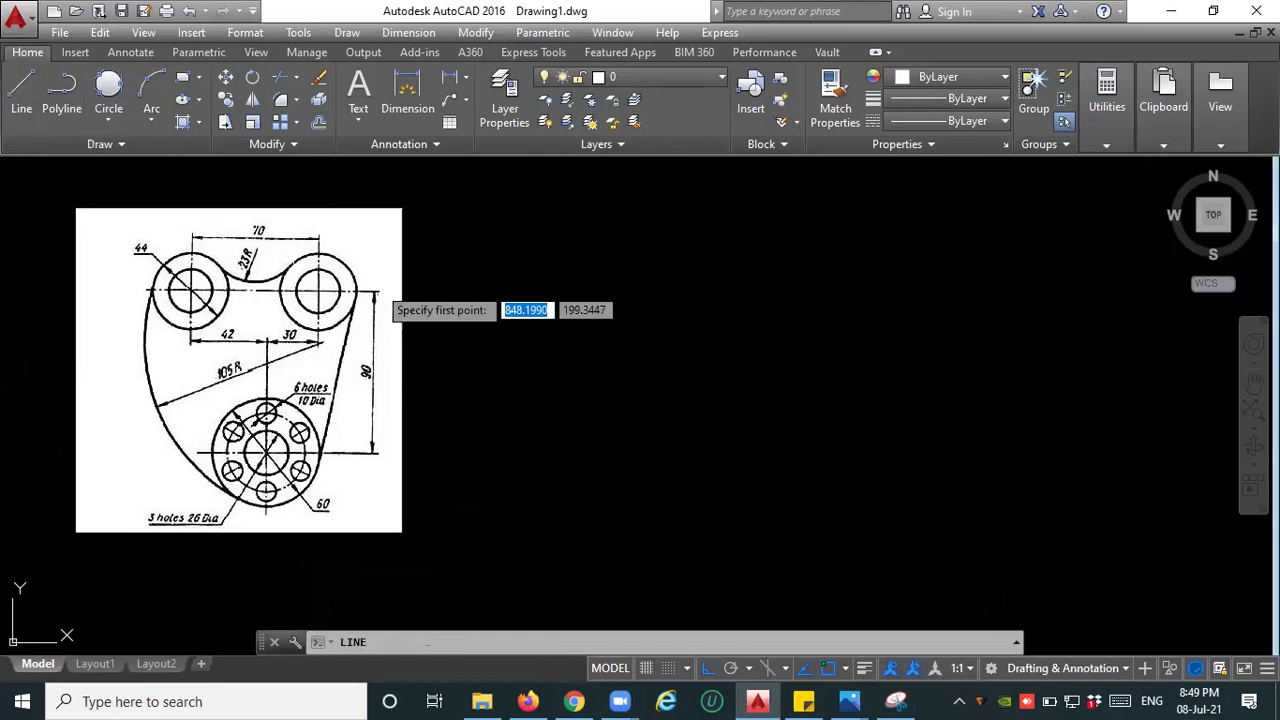
pyautogui.click(568, 518)
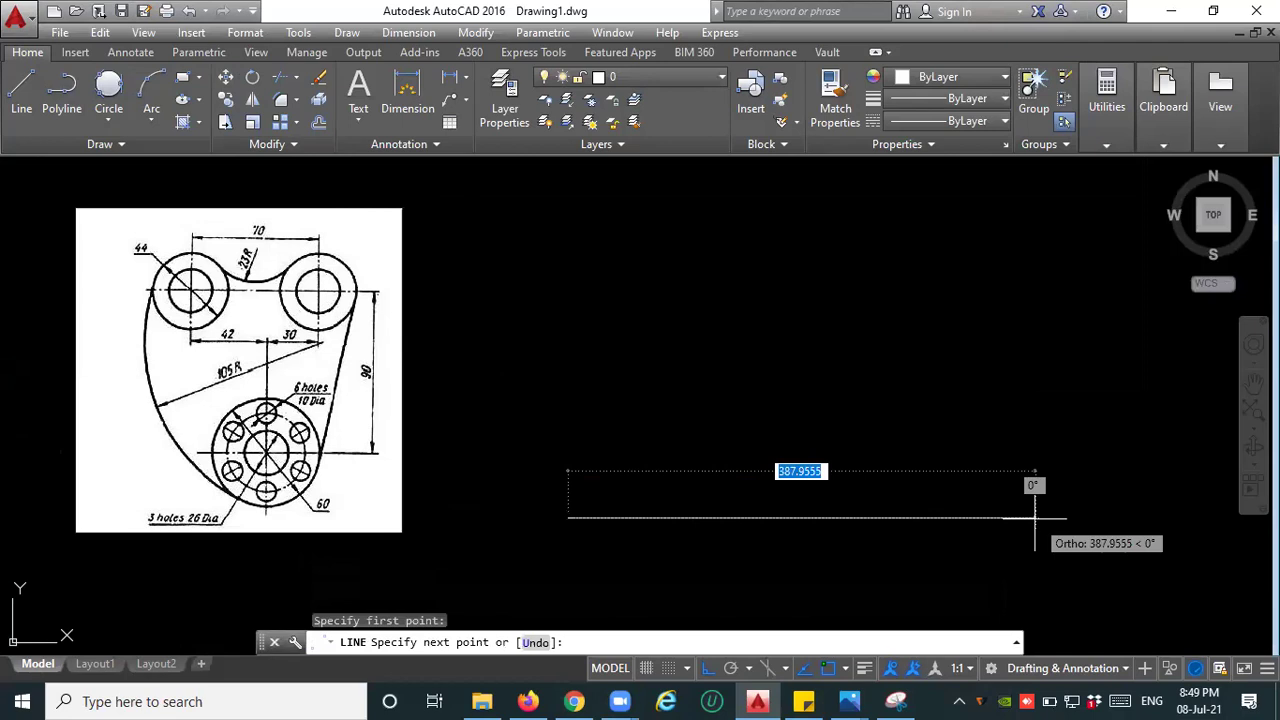
pyautogui.click(900, 518)
pyautogui.press('Escape')
pyautogui.press('Escape')
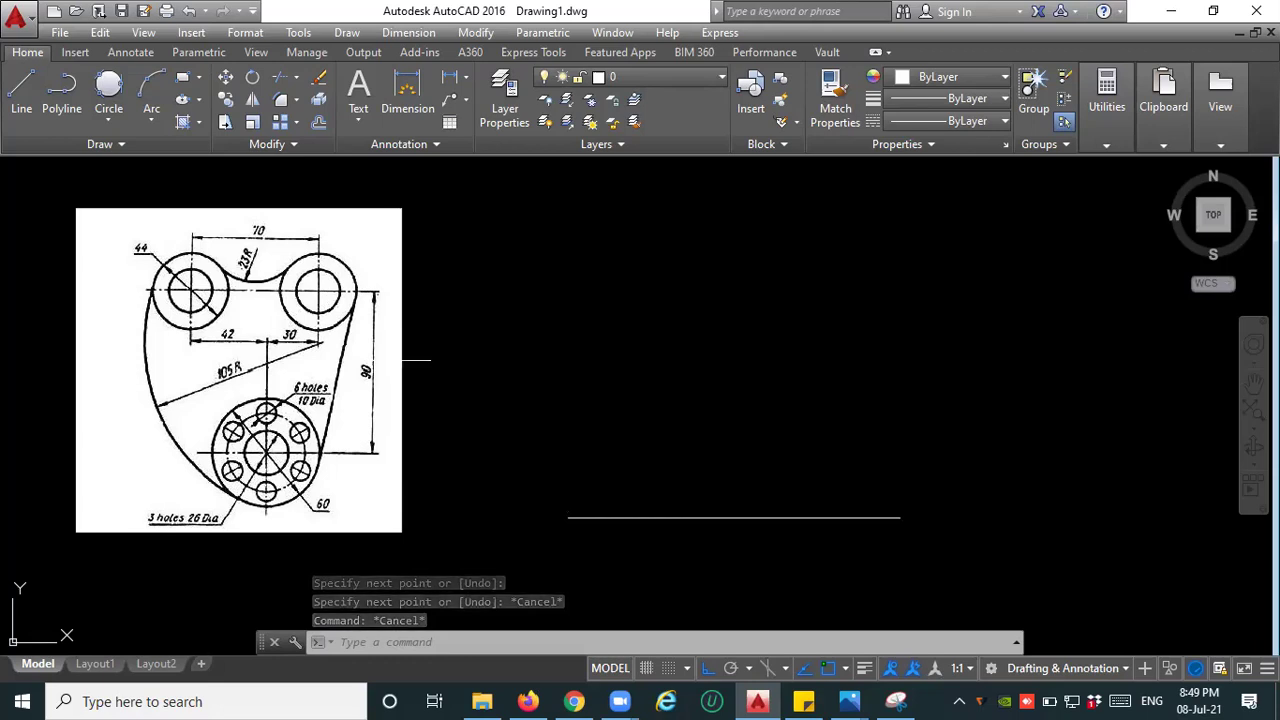
# Offset the horizontal line upward by 90 to create the bracket's upper centreline.
pyautogui.write('o')
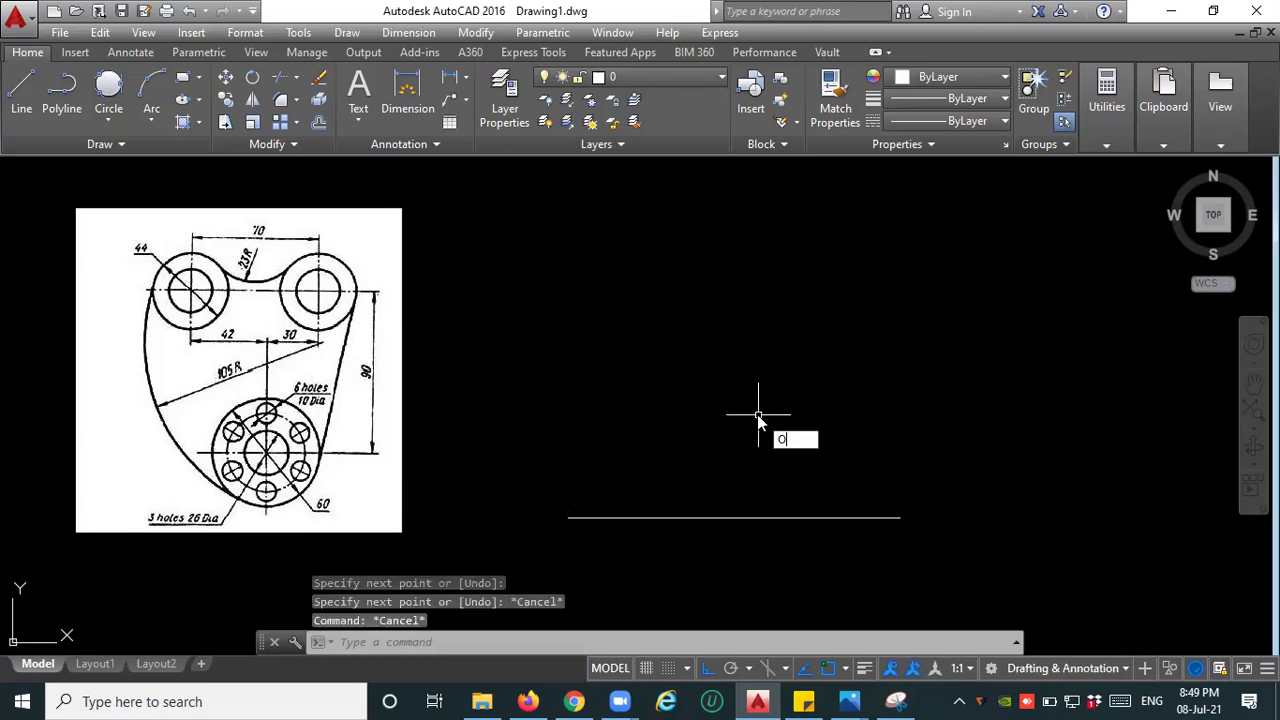
pyautogui.press('Return')
pyautogui.write('90')
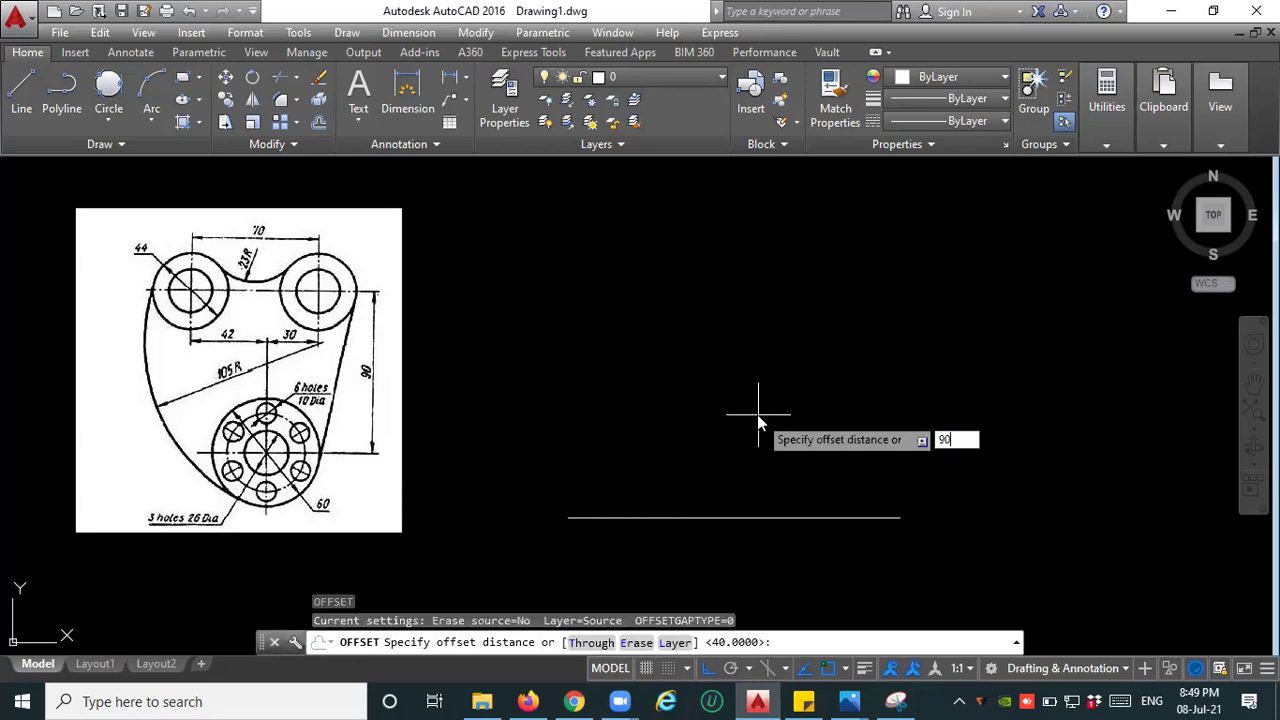
pyautogui.press('Return')
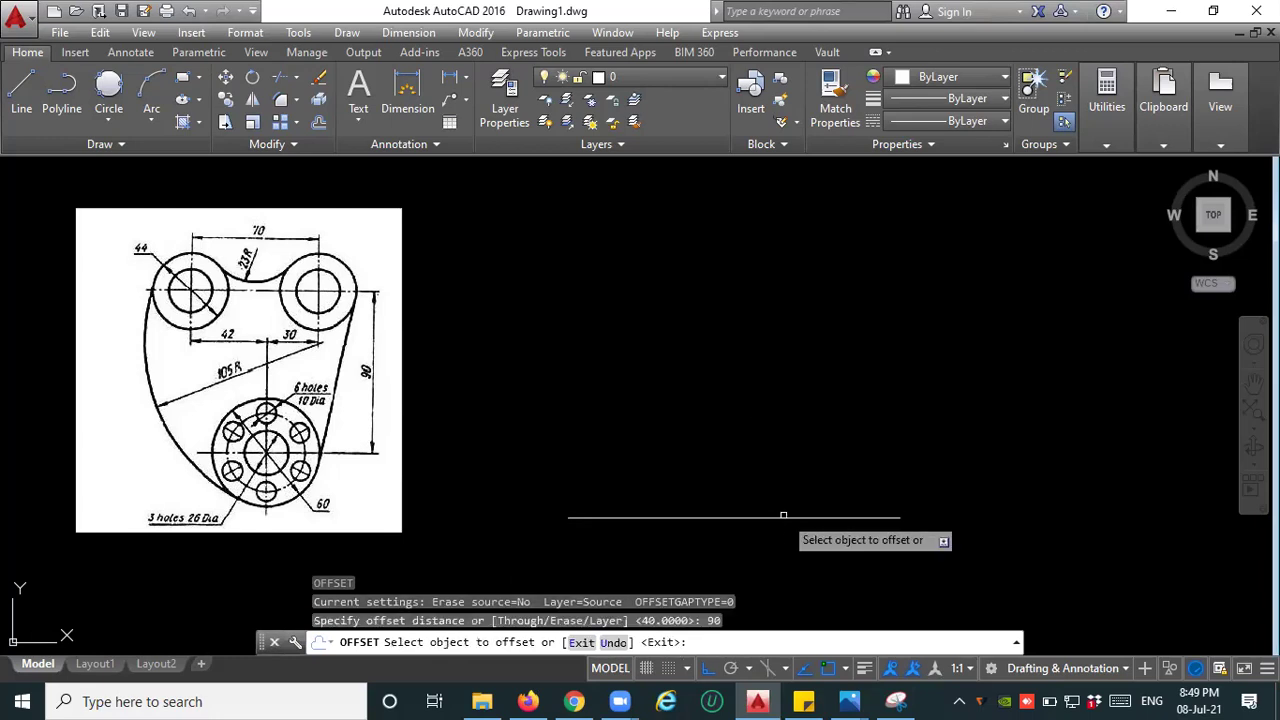
pyautogui.click(778, 518)
pyautogui.click(800, 318)
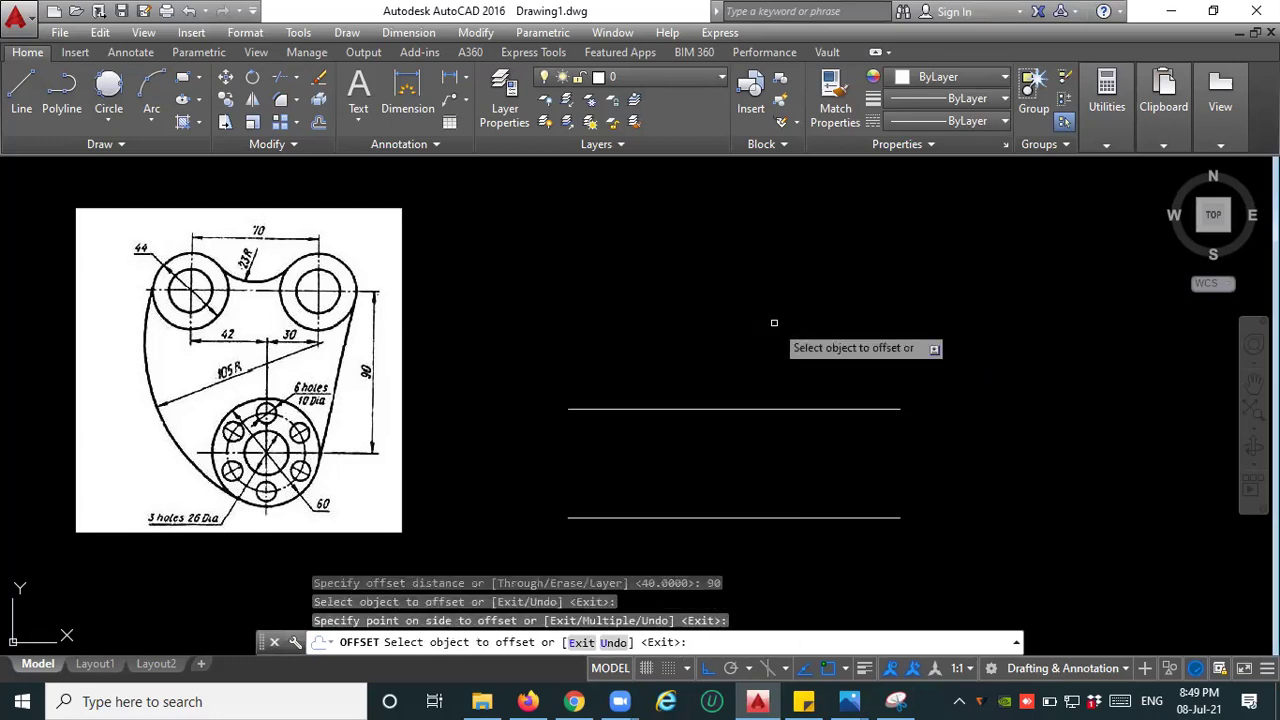
pyautogui.press('Escape')
# Draw a vertical line connecting the midpoints of the two horizontal centrelines.
pyautogui.moveTo(680, 474); pyautogui.dragTo(651, 417, button='middle')
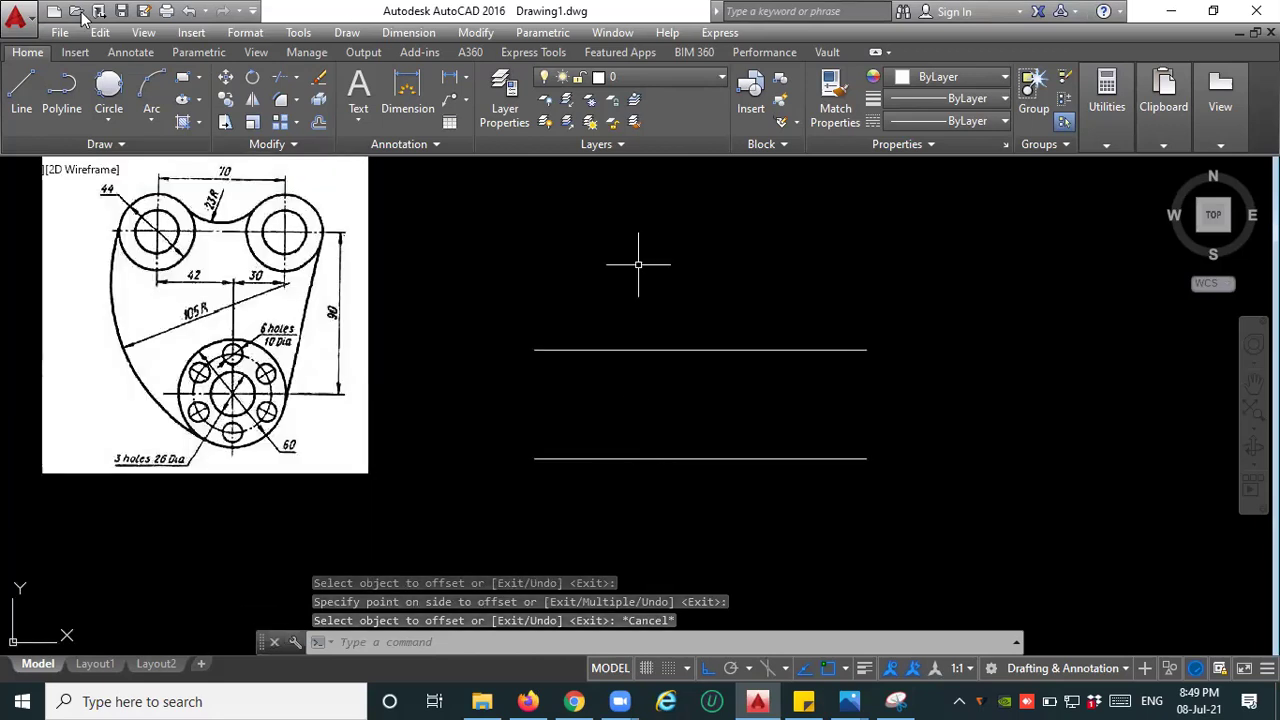
pyautogui.click(21, 88)
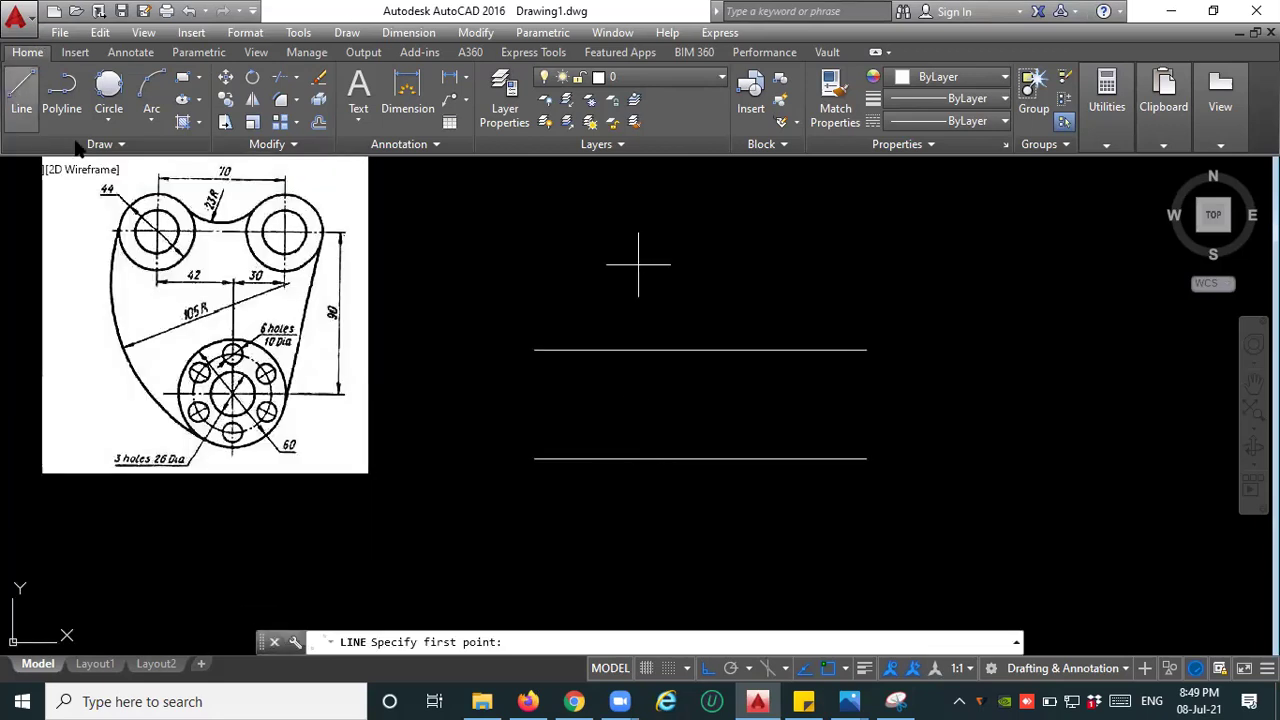
pyautogui.click(701, 350)
pyautogui.click(700, 458)
pyautogui.press('Escape')
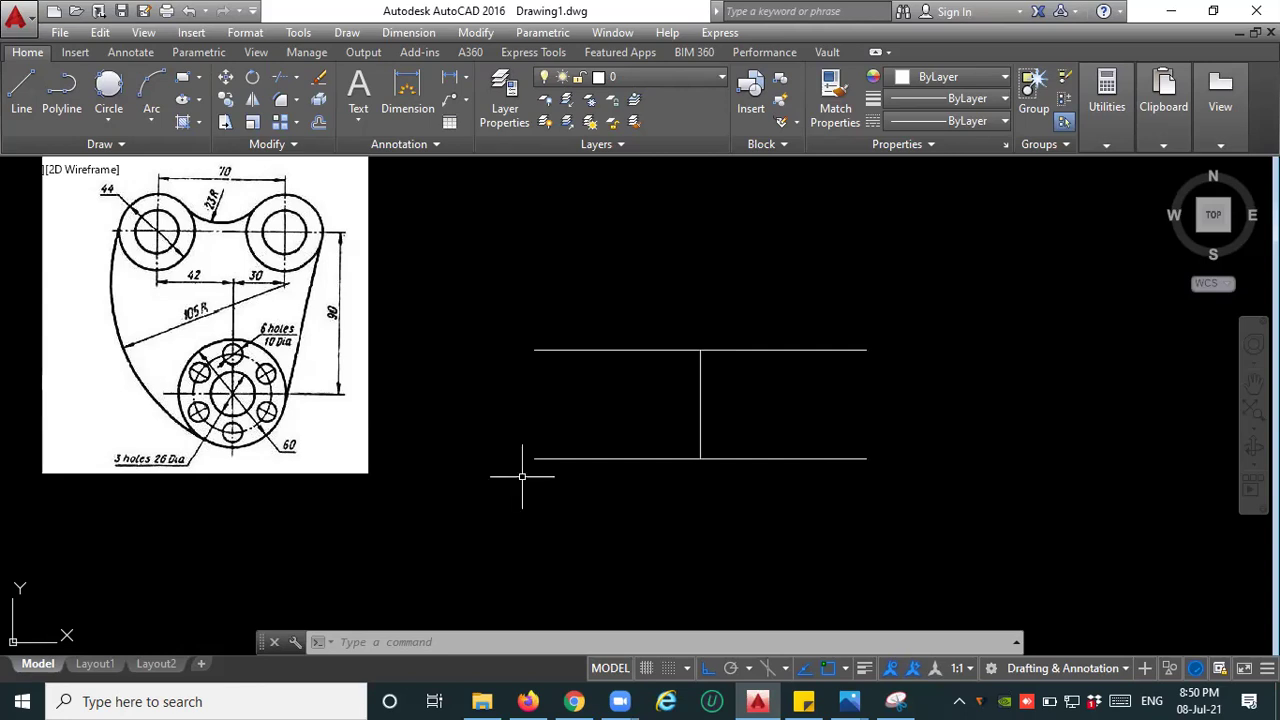
# Offset the bracket's central vertical line by 30 to the right.
pyautogui.click(700, 457)
pyautogui.write('o')
pyautogui.press('Return')
pyautogui.write('60')
pyautogui.press('Return')
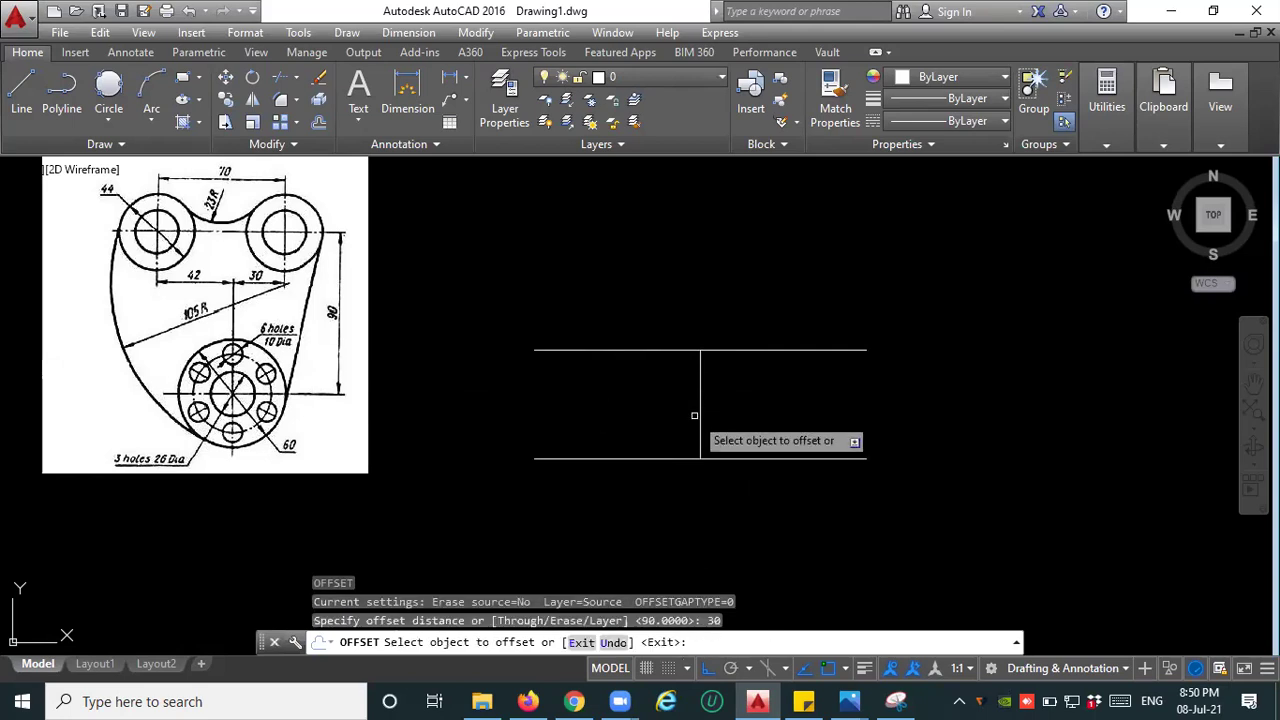
pyautogui.click(700, 410)
pyautogui.click(791, 401)
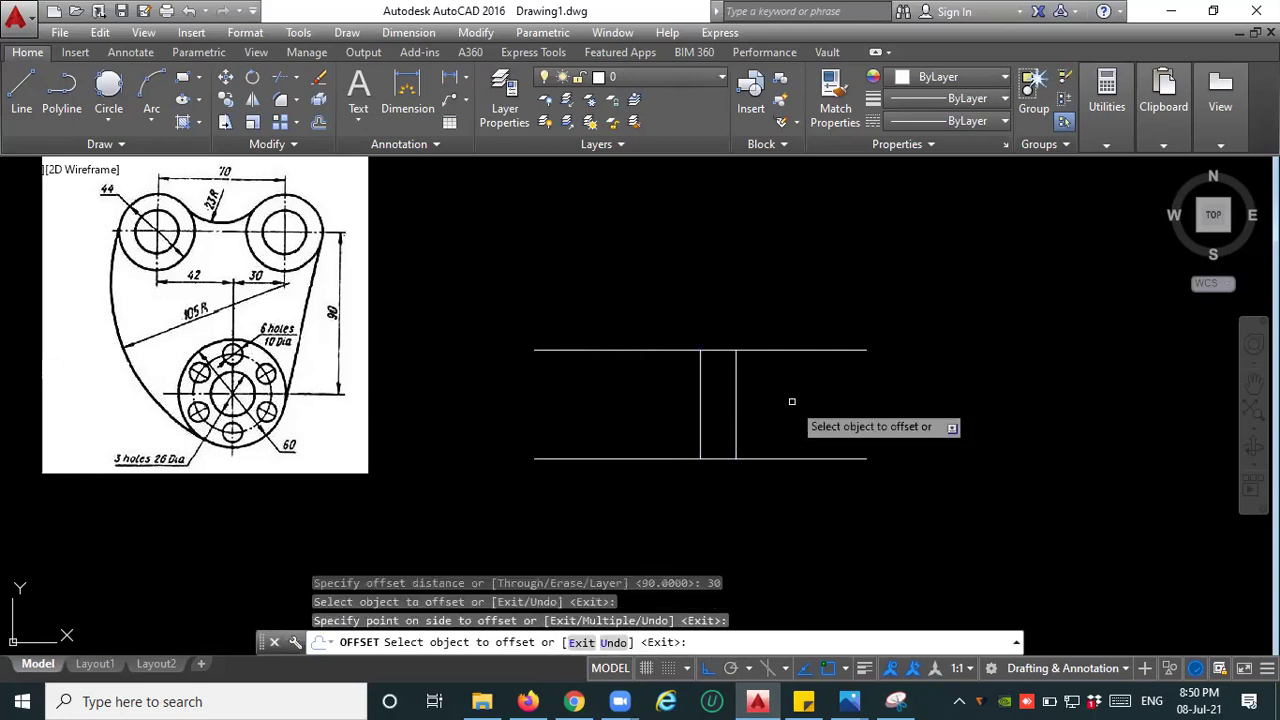
pyautogui.press('Escape')
# Offset the bracket's central vertical line by 42 to the left.
pyautogui.write('o')
pyautogui.press('Return')
pyautogui.write('42')
pyautogui.press('Return')
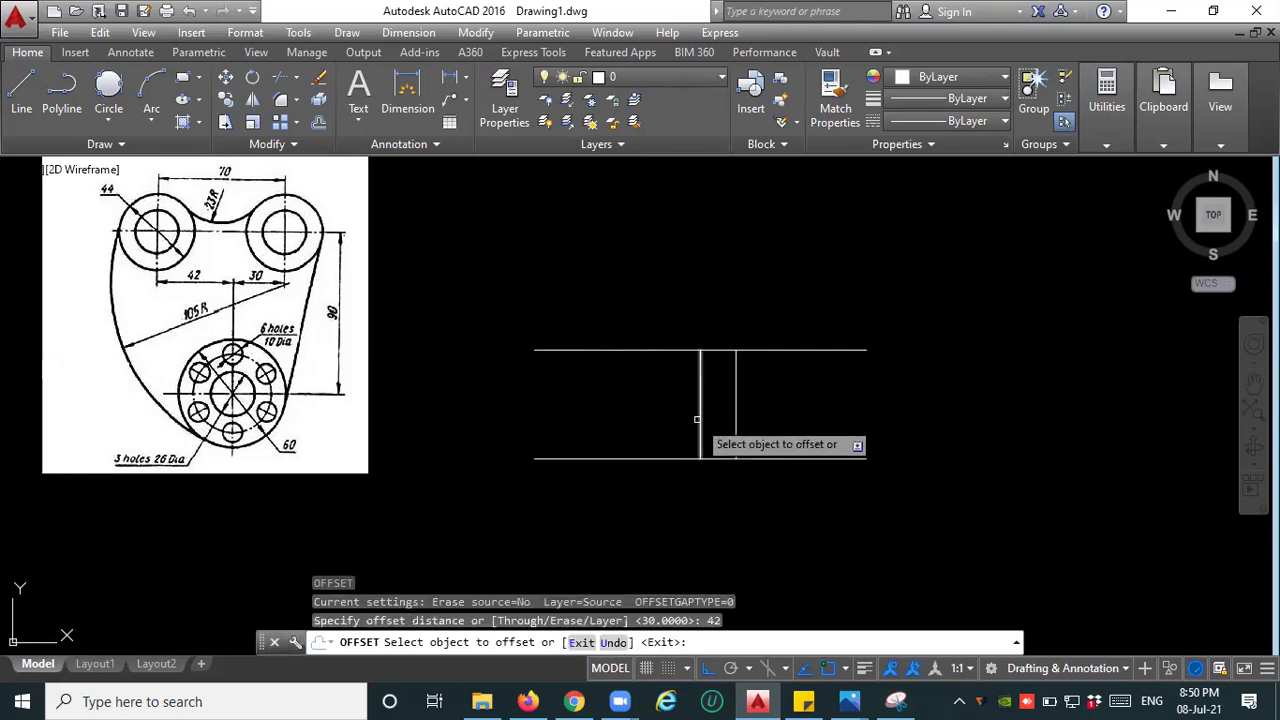
pyautogui.click(699, 420)
pyautogui.click(607, 427)
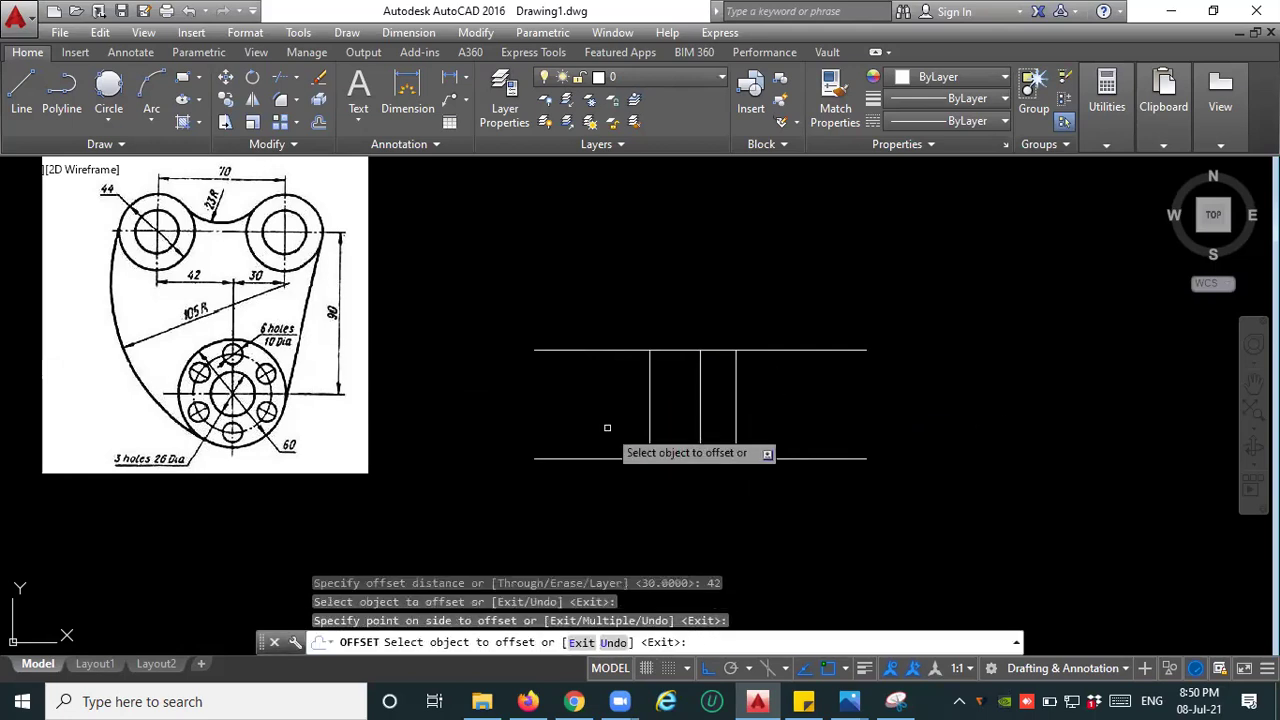
pyautogui.press('Escape')
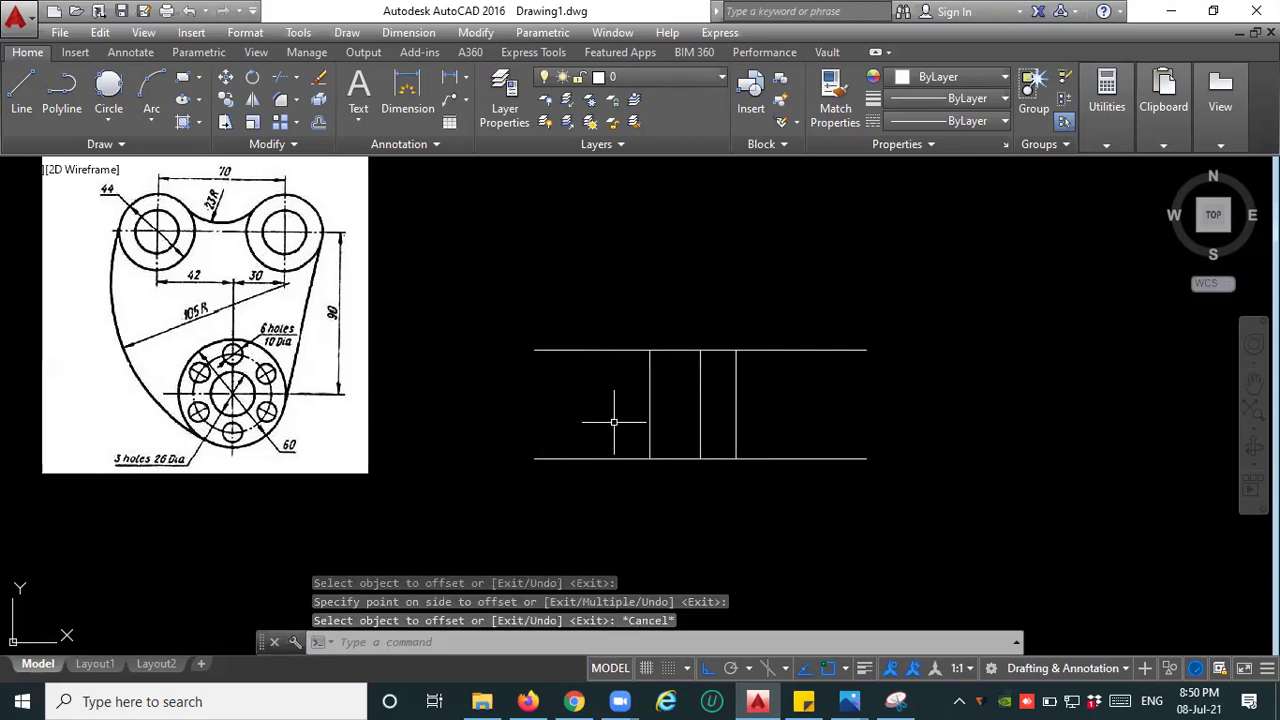
# Draw a 26 diameter circle centred where the central vertical line meets the lower centreline.
pyautogui.click(104, 121)
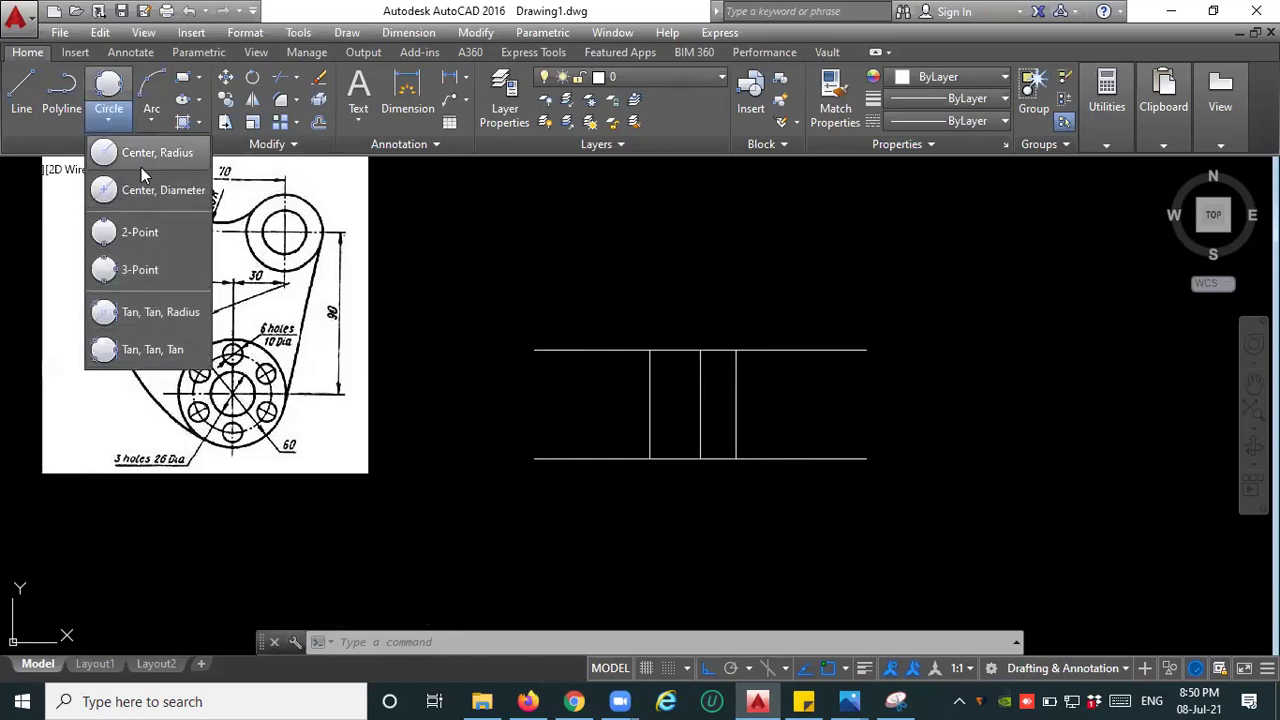
pyautogui.click(143, 189)
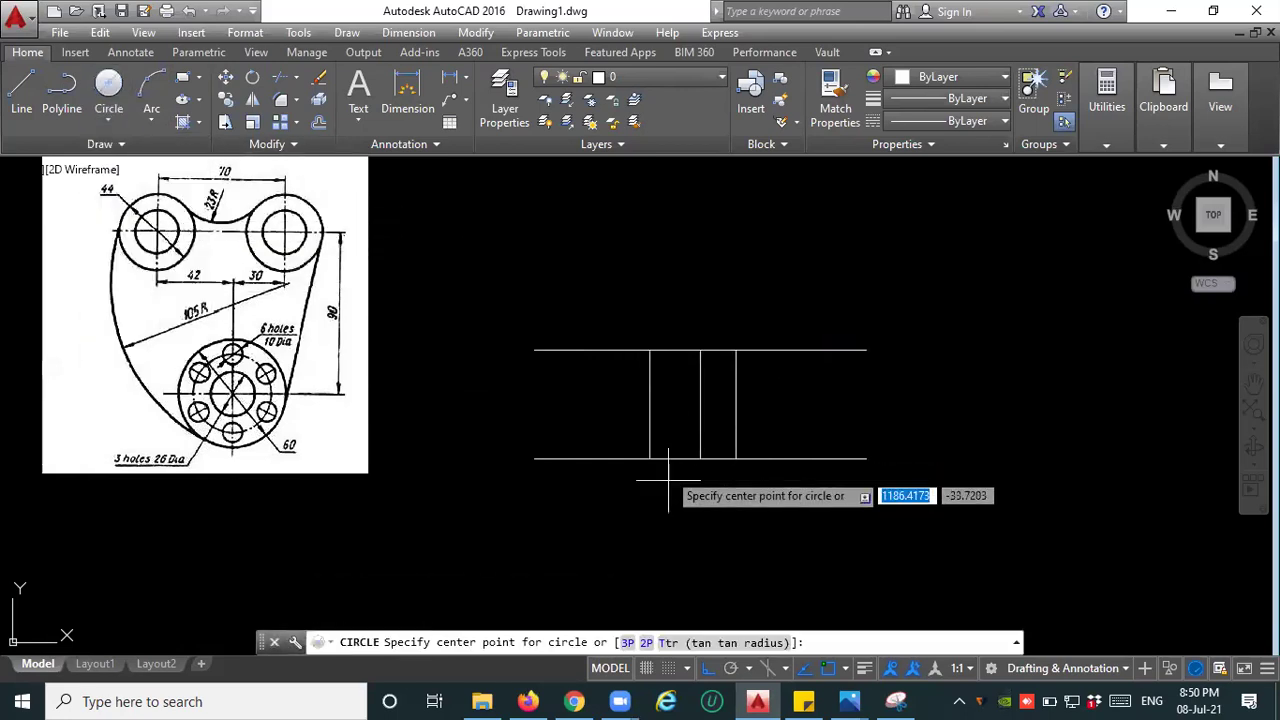
pyautogui.click(700, 458)
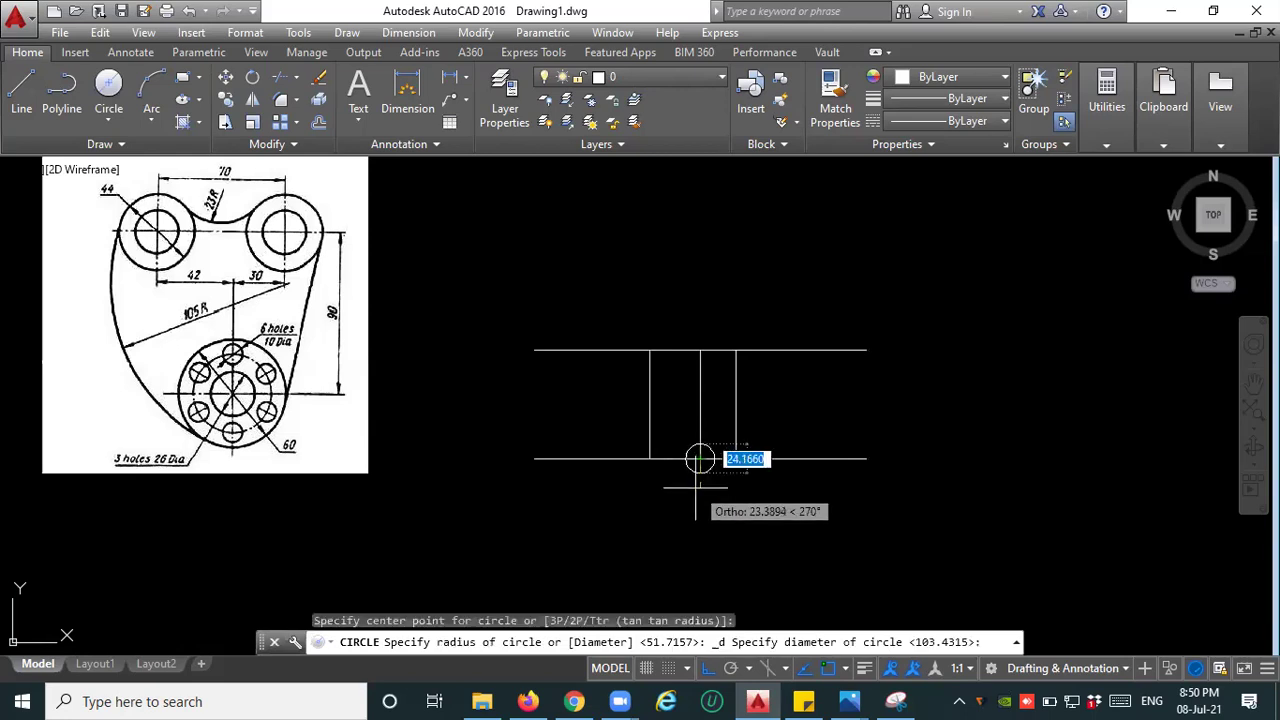
pyautogui.write('26')
pyautogui.press('Return')
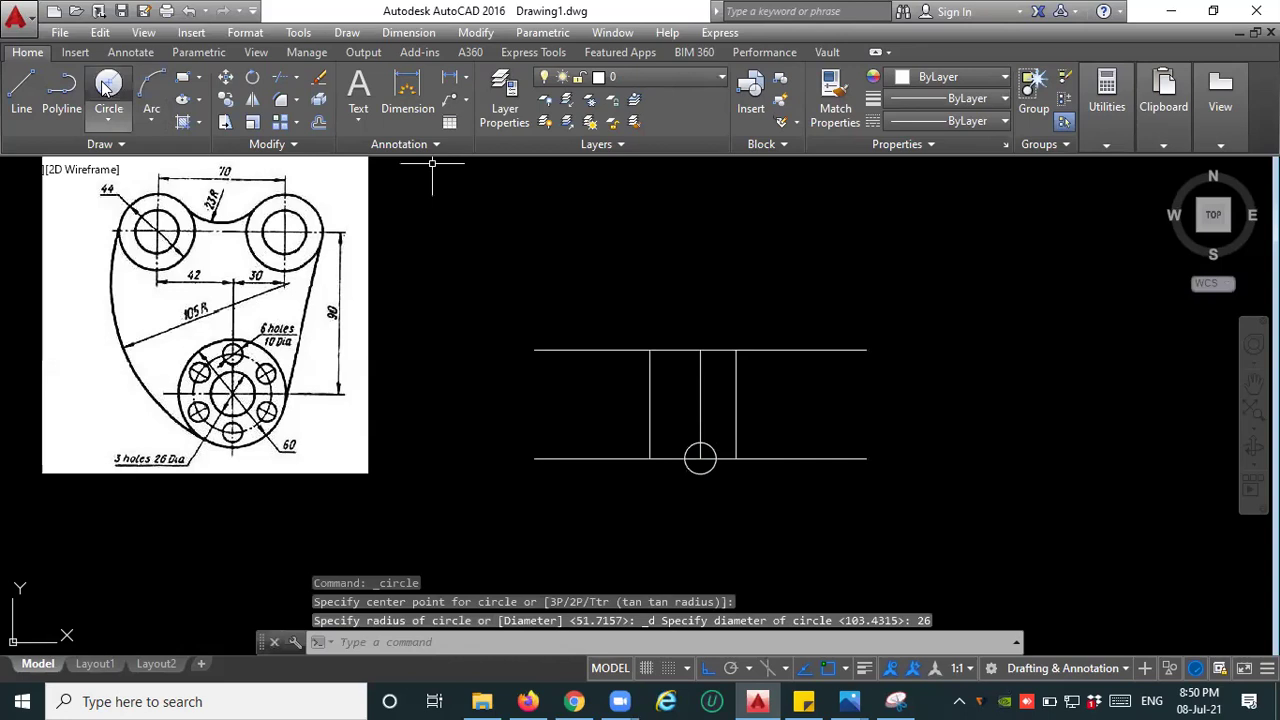
pyautogui.click(108, 85)
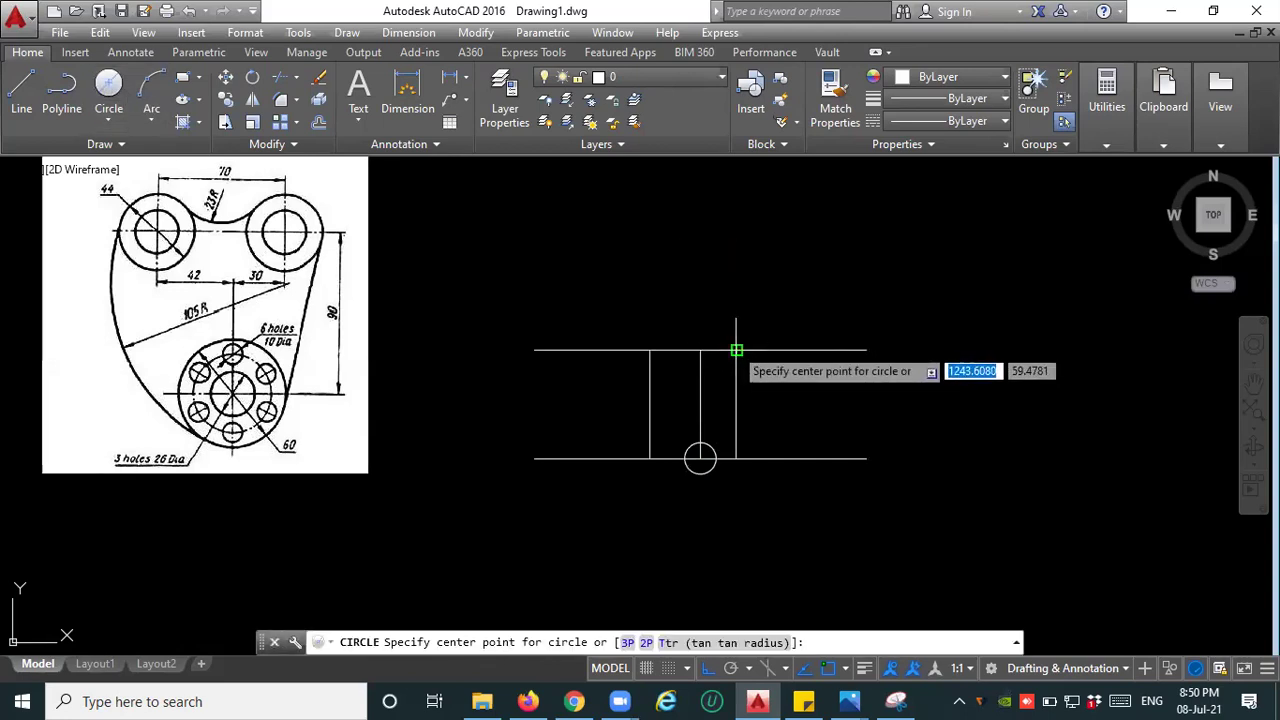
pyautogui.click(736, 350)
pyautogui.write('d')
pyautogui.press('Return')
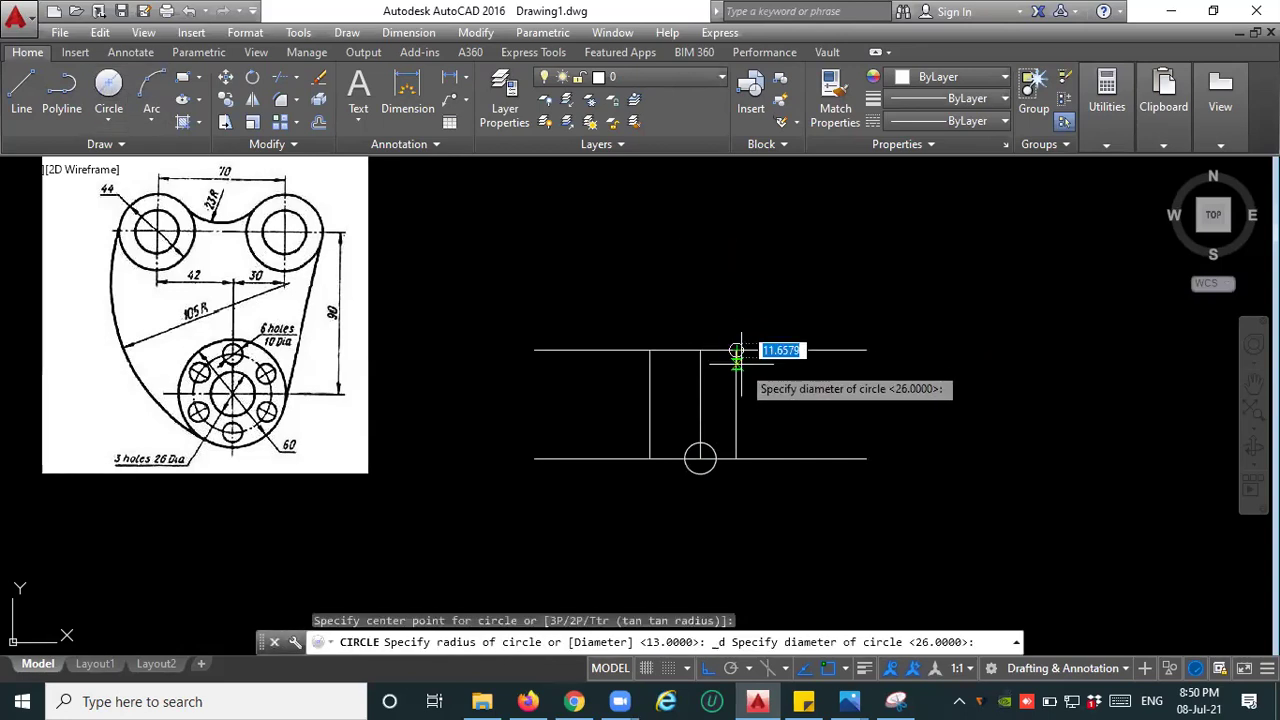
pyautogui.press('Escape')
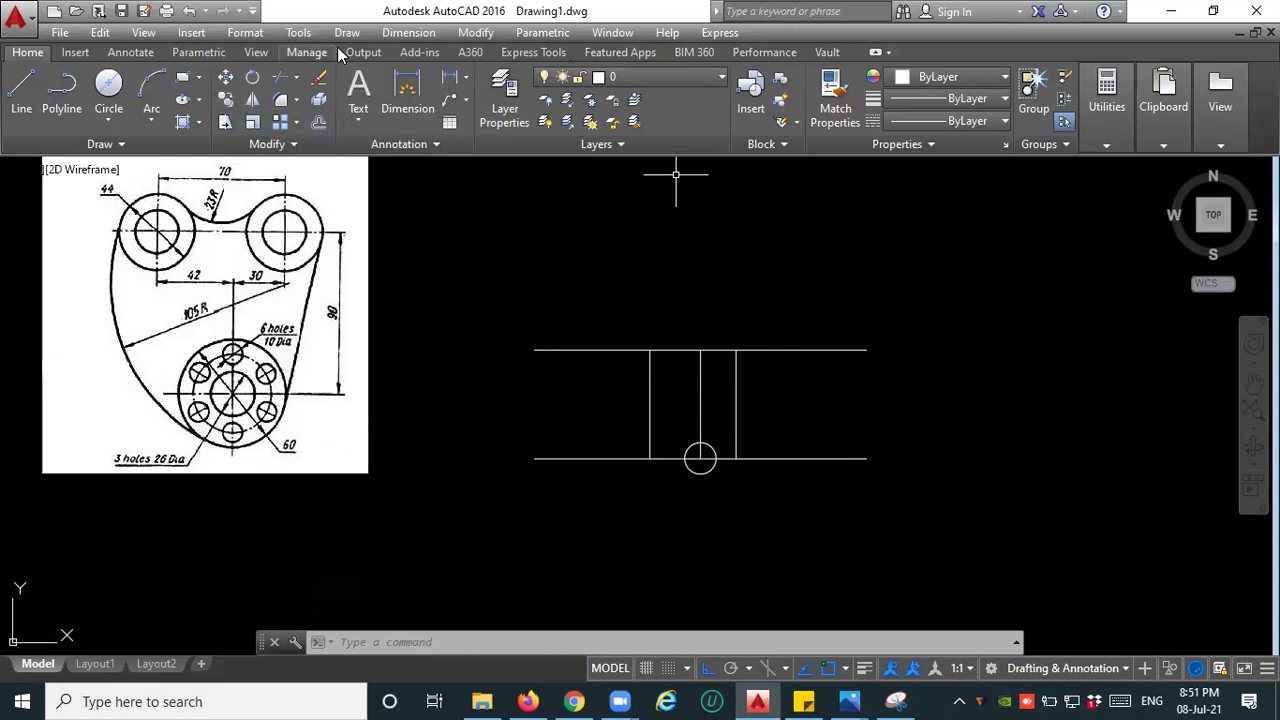
# Copy the 26 diameter circle from its centre to the two outer vertical lines' intersections with the upper centreline.
pyautogui.click(474, 32)
pyautogui.click(466, 36)
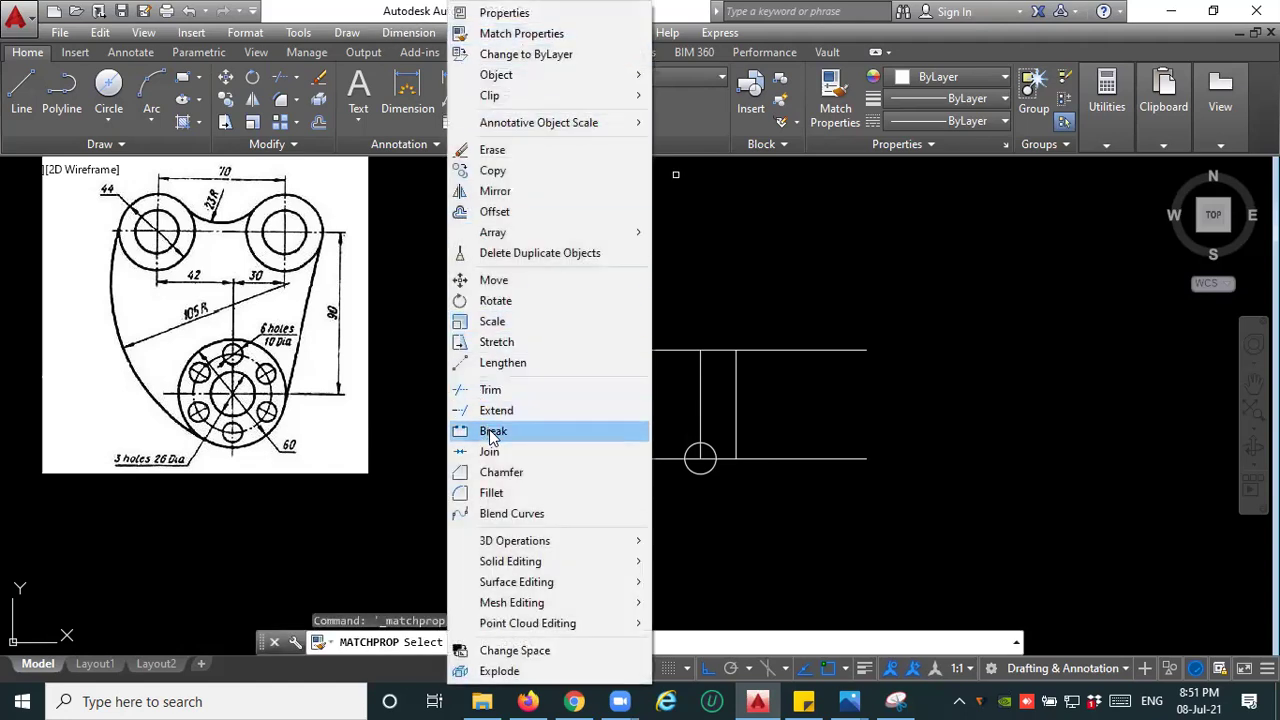
pyautogui.click(493, 172)
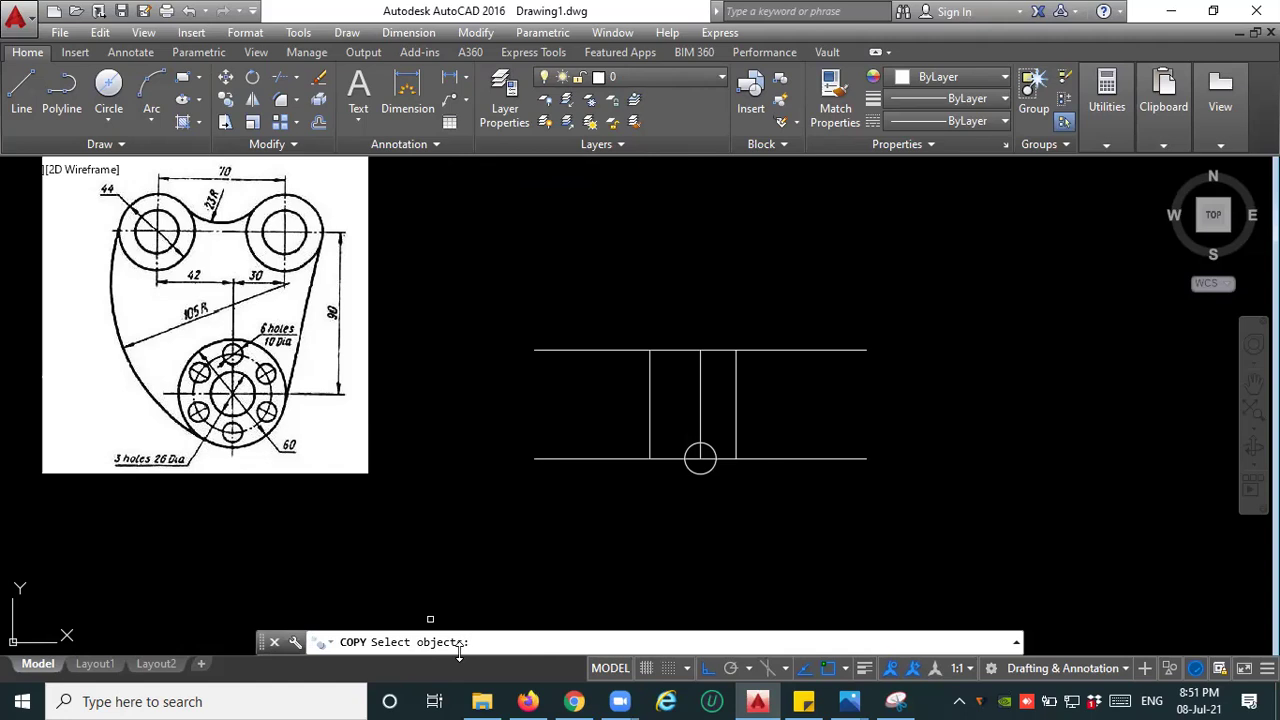
pyautogui.click(693, 471)
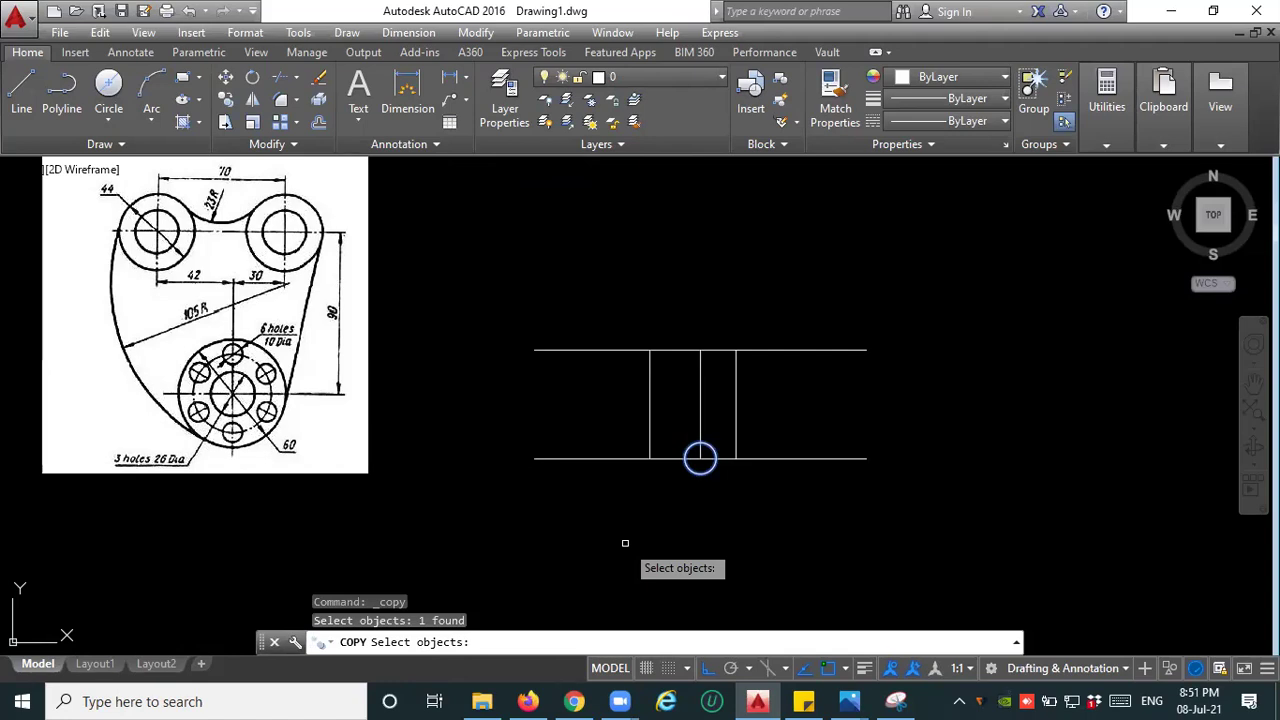
pyautogui.press('Return')
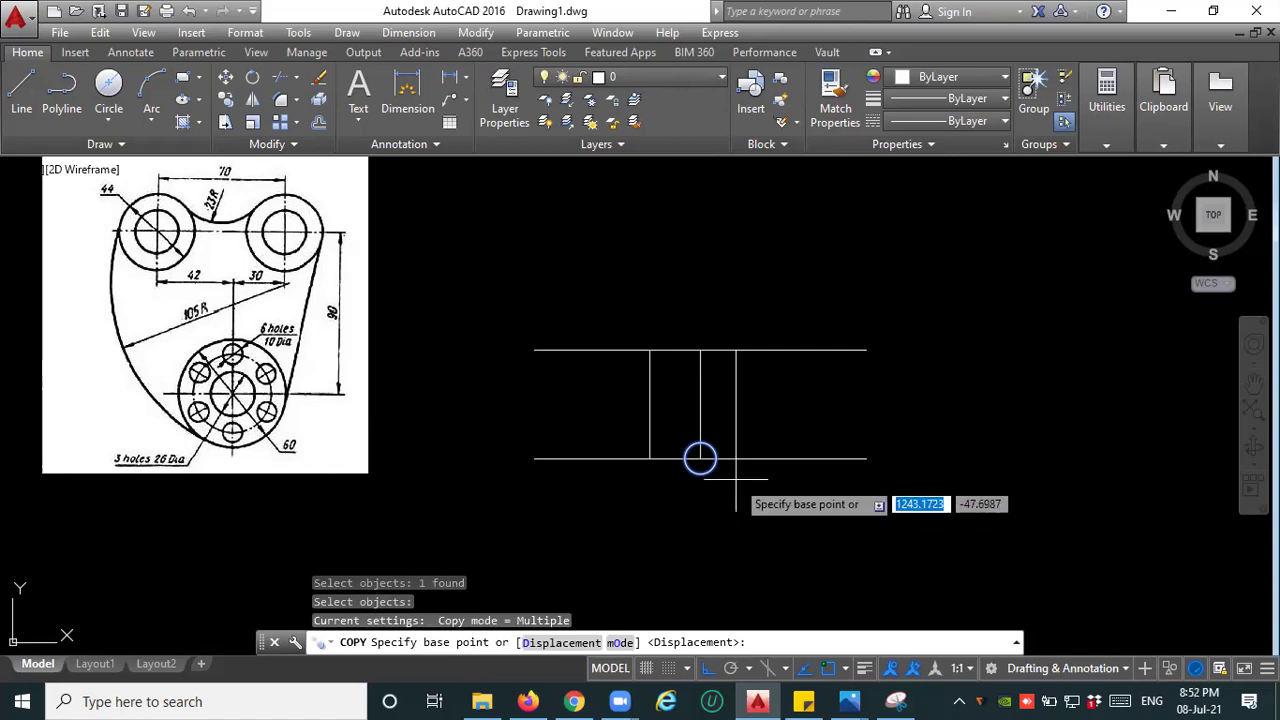
pyautogui.scroll(2, 733, 470)
pyautogui.scroll(3, 733, 470)
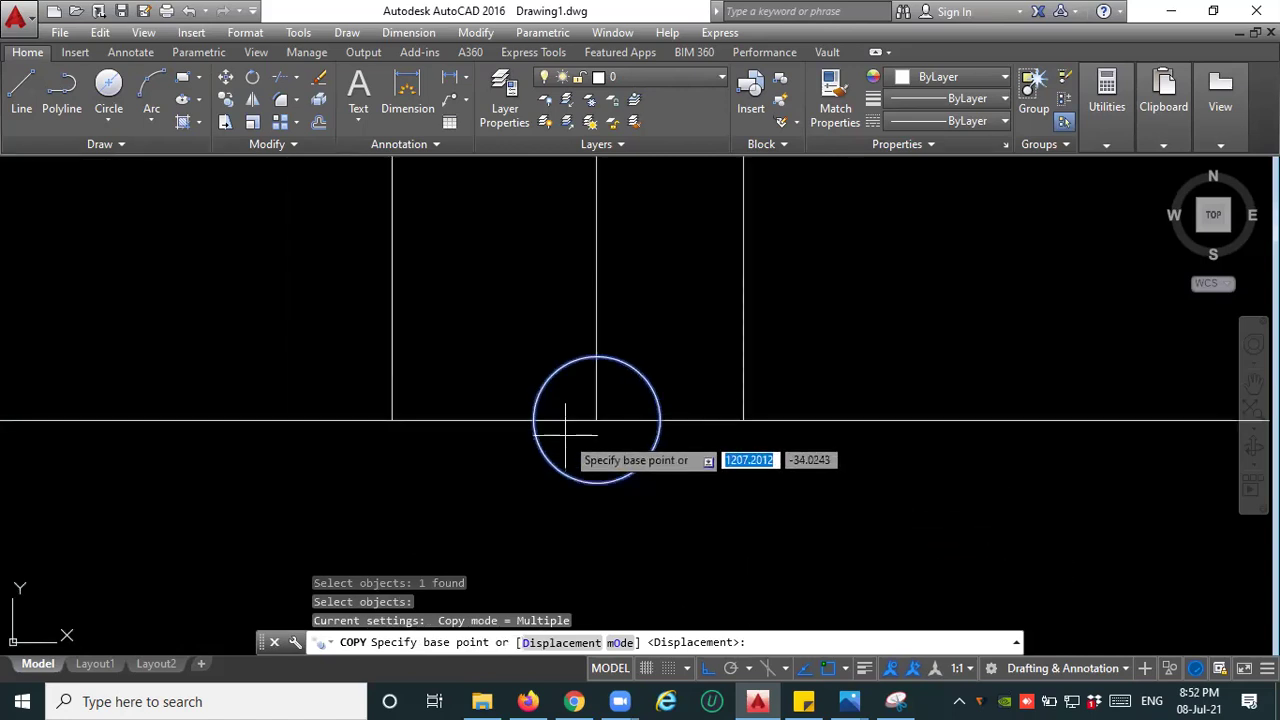
pyautogui.scroll(-4, 594, 468)
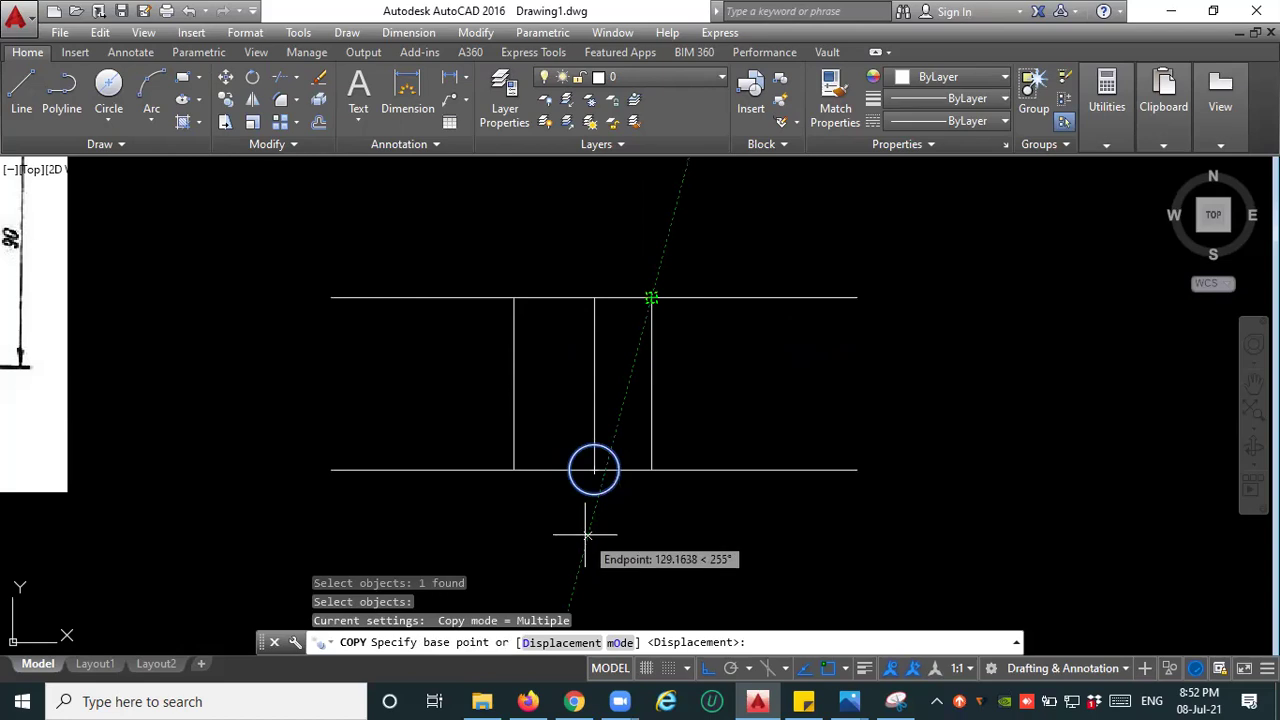
pyautogui.scroll(2, 597, 490)
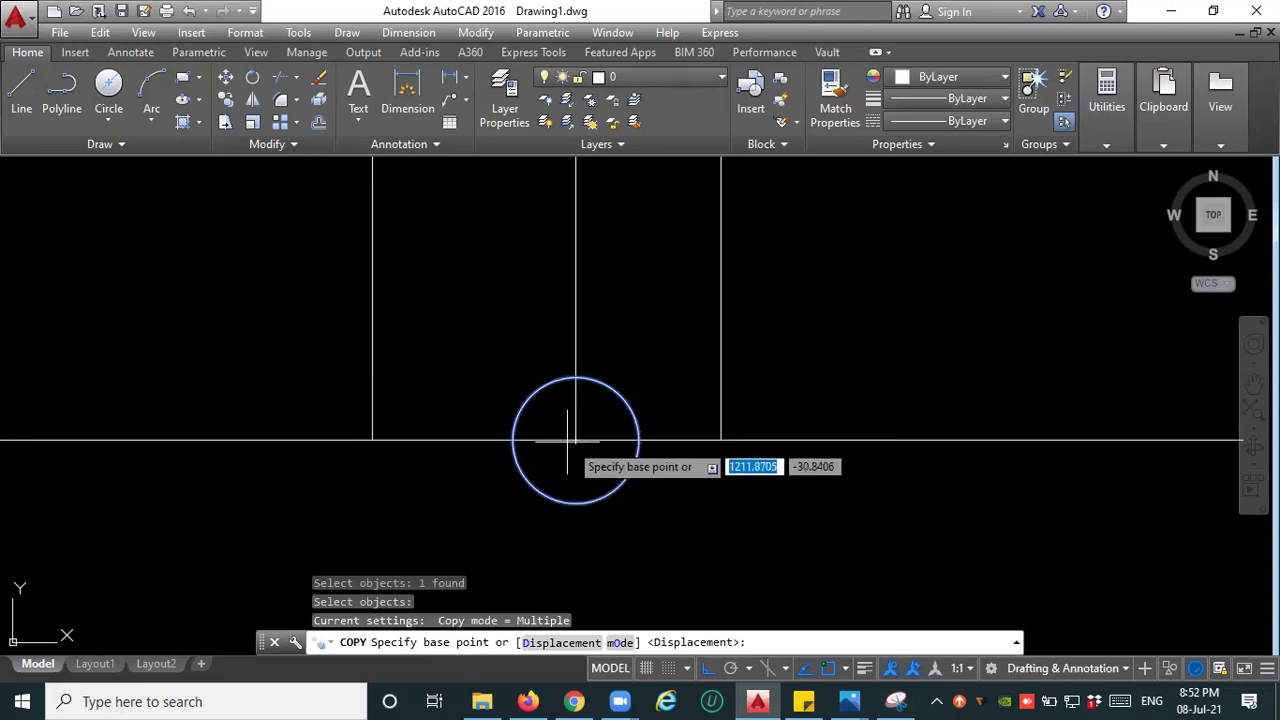
pyautogui.scroll(-4, 577, 505)
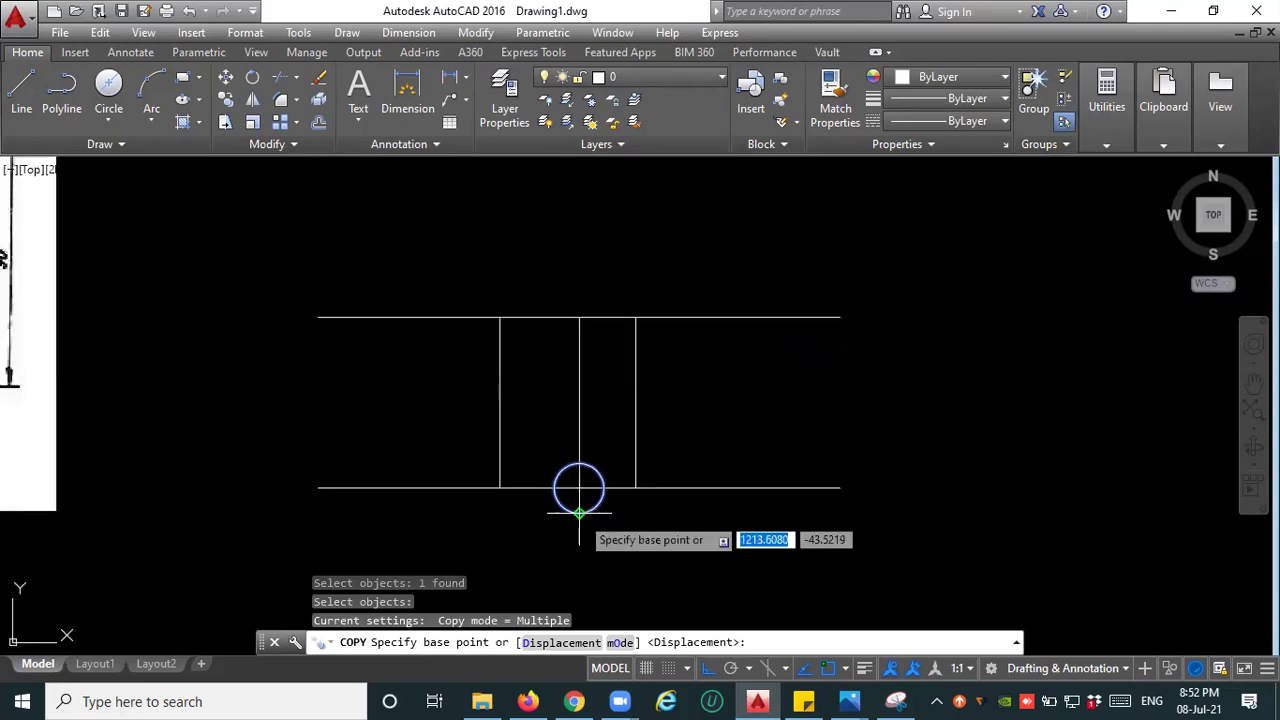
pyautogui.scroll(2, 578, 515)
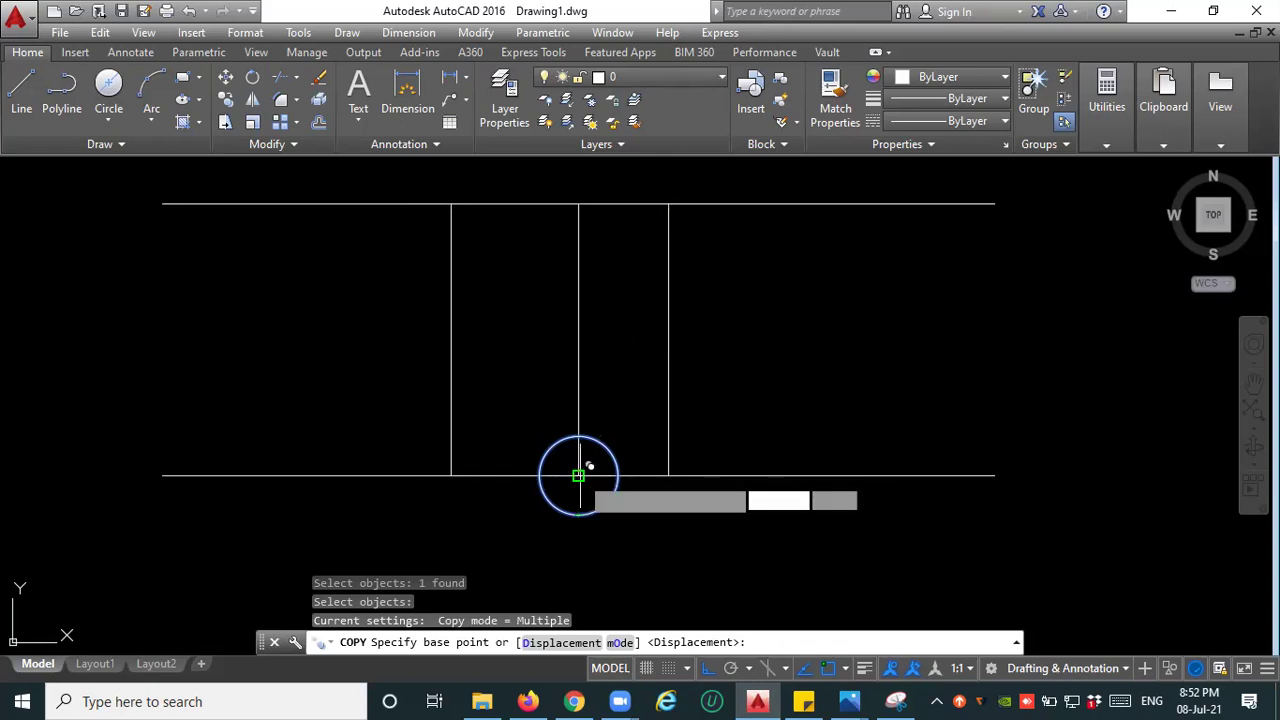
pyautogui.click(578, 476)
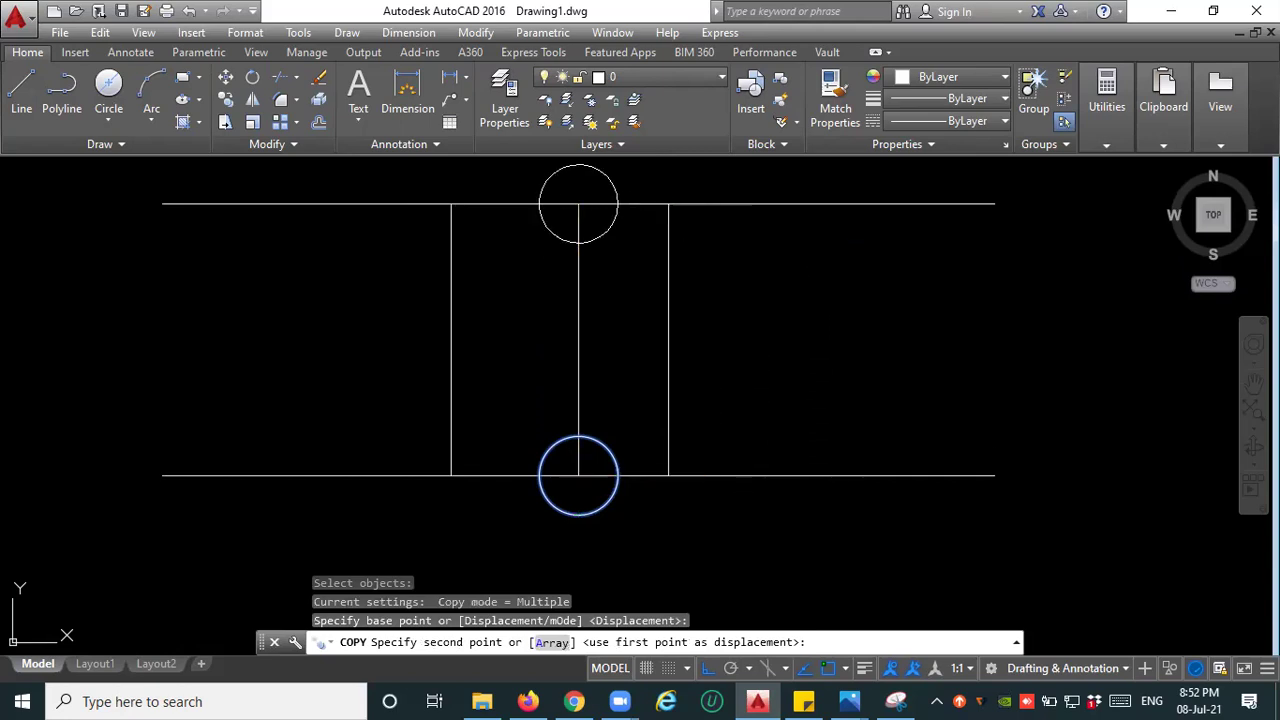
pyautogui.click(668, 203)
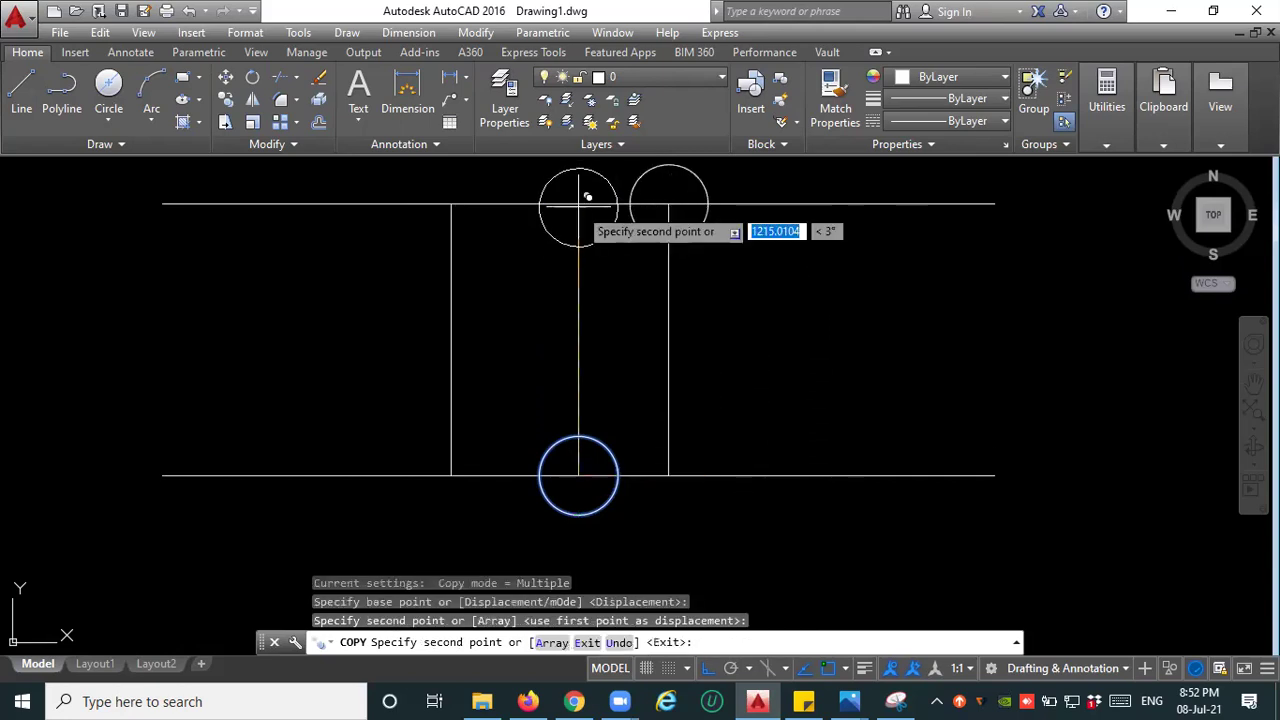
pyautogui.click(451, 203)
pyautogui.press('Escape')
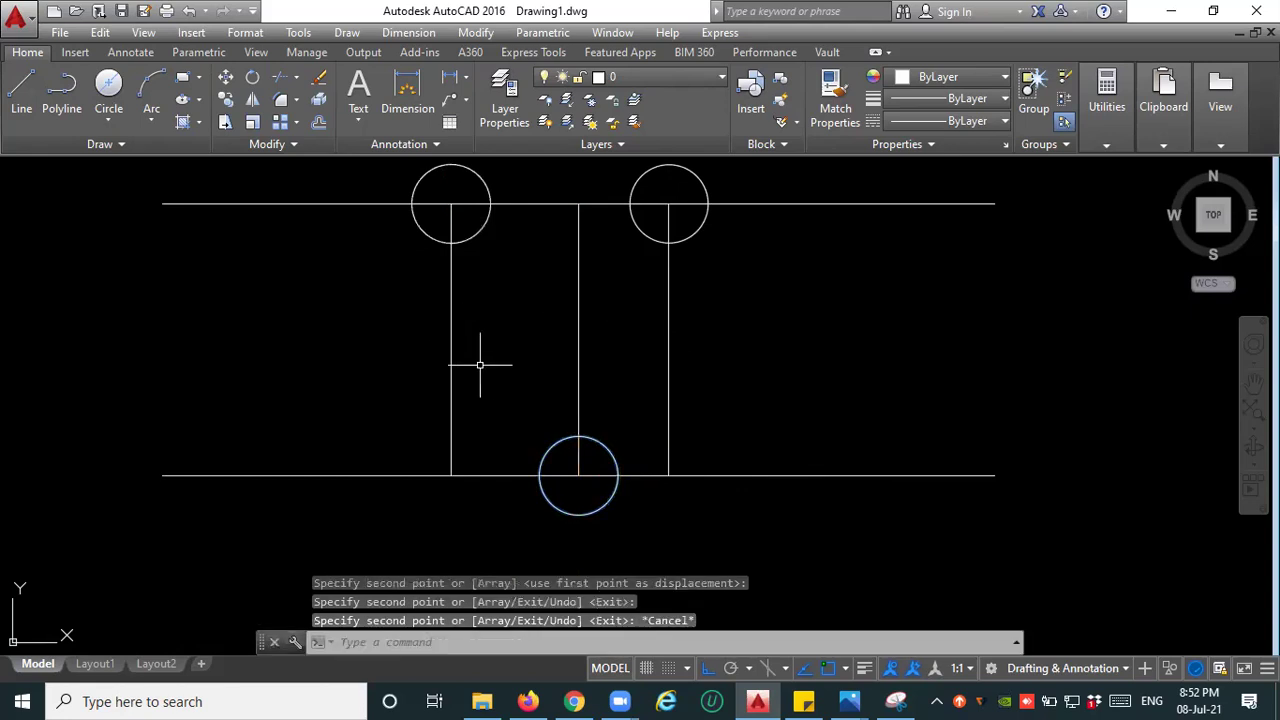
# Draw a 44 diameter circle concentric with the upper-left 26 diameter hole.
pyautogui.scroll(-4, 490, 400)
pyautogui.moveTo(310, 461); pyautogui.dragTo(400, 497, button='middle')
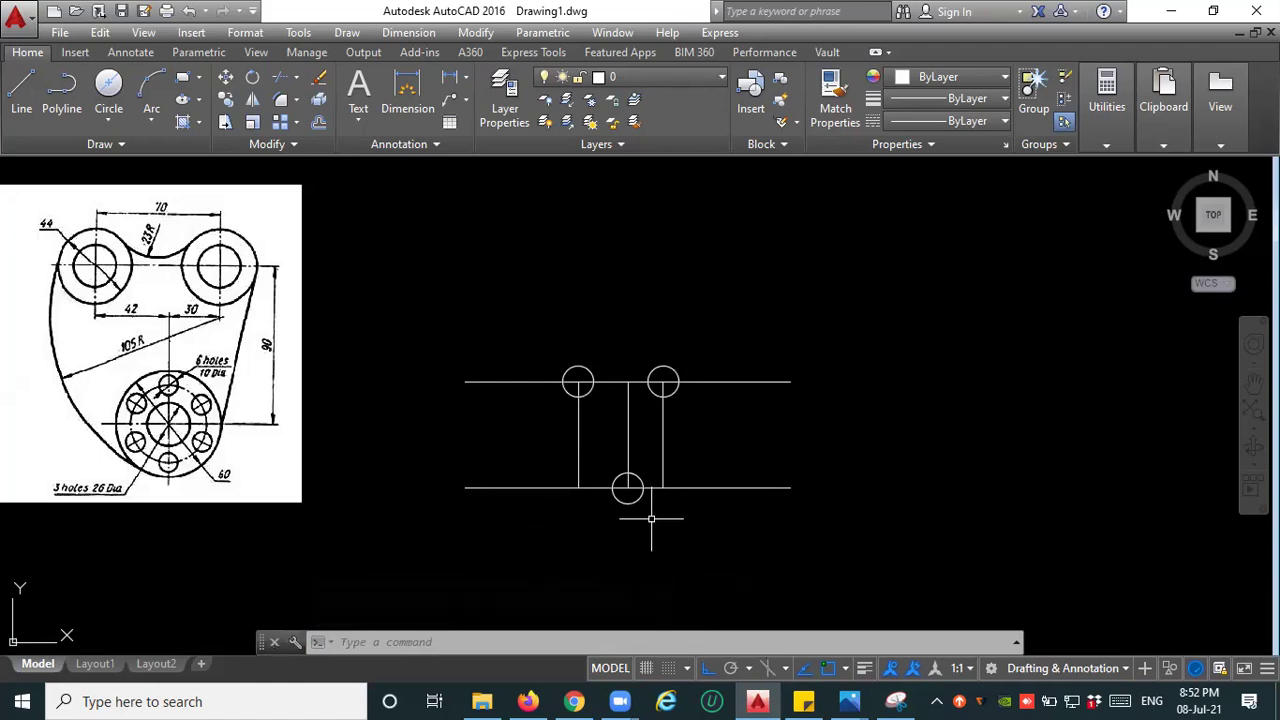
pyautogui.click(108, 84)
pyautogui.scroll(4, 549, 412)
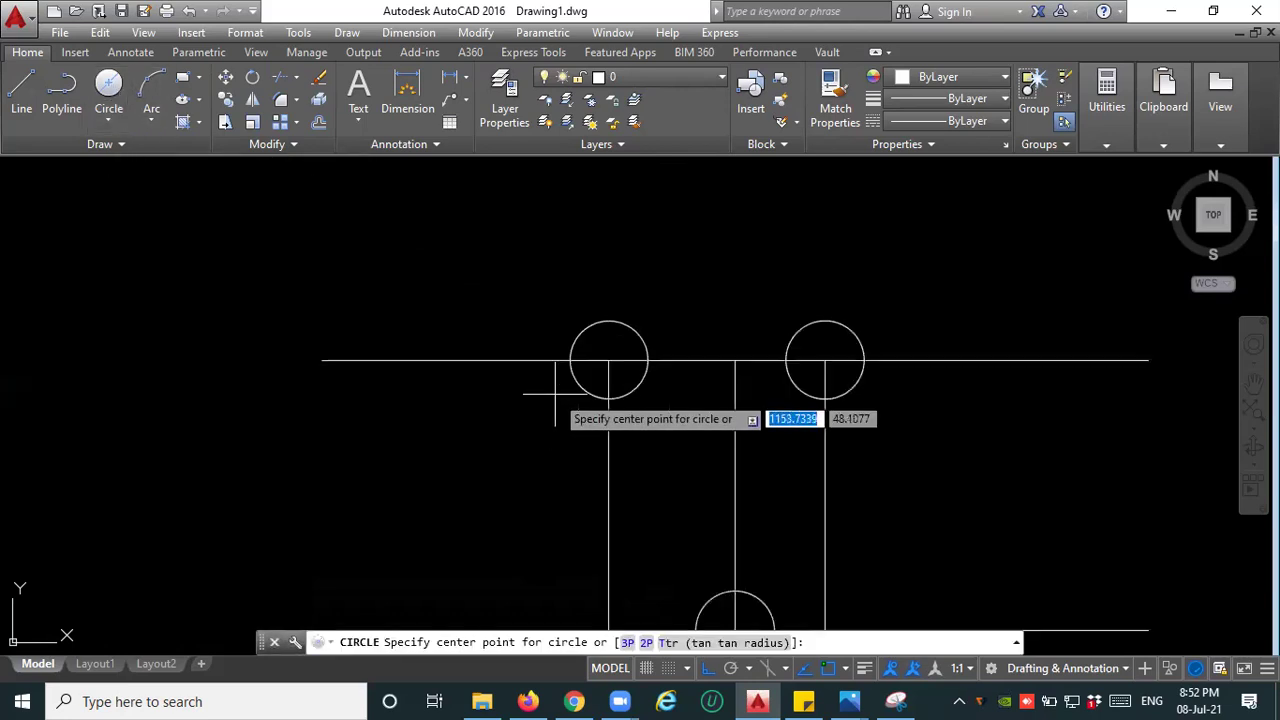
pyautogui.click(608, 360)
pyautogui.write('44')
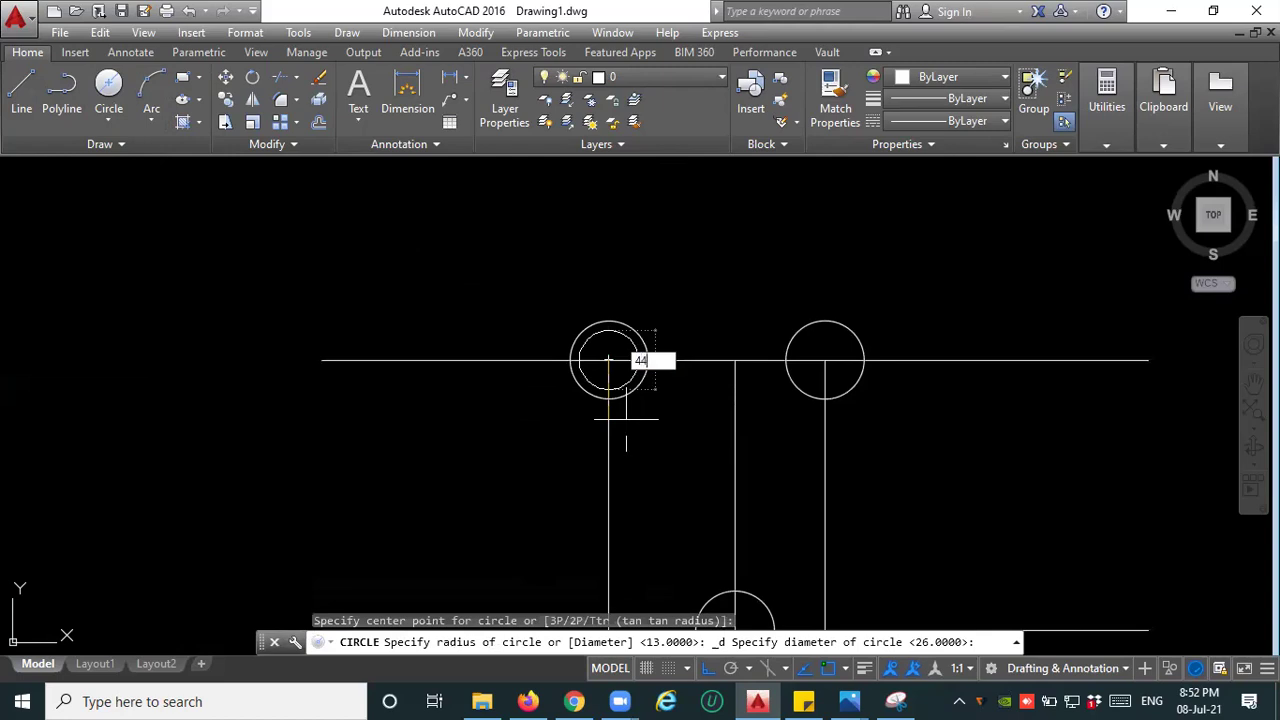
pyautogui.press('Return')
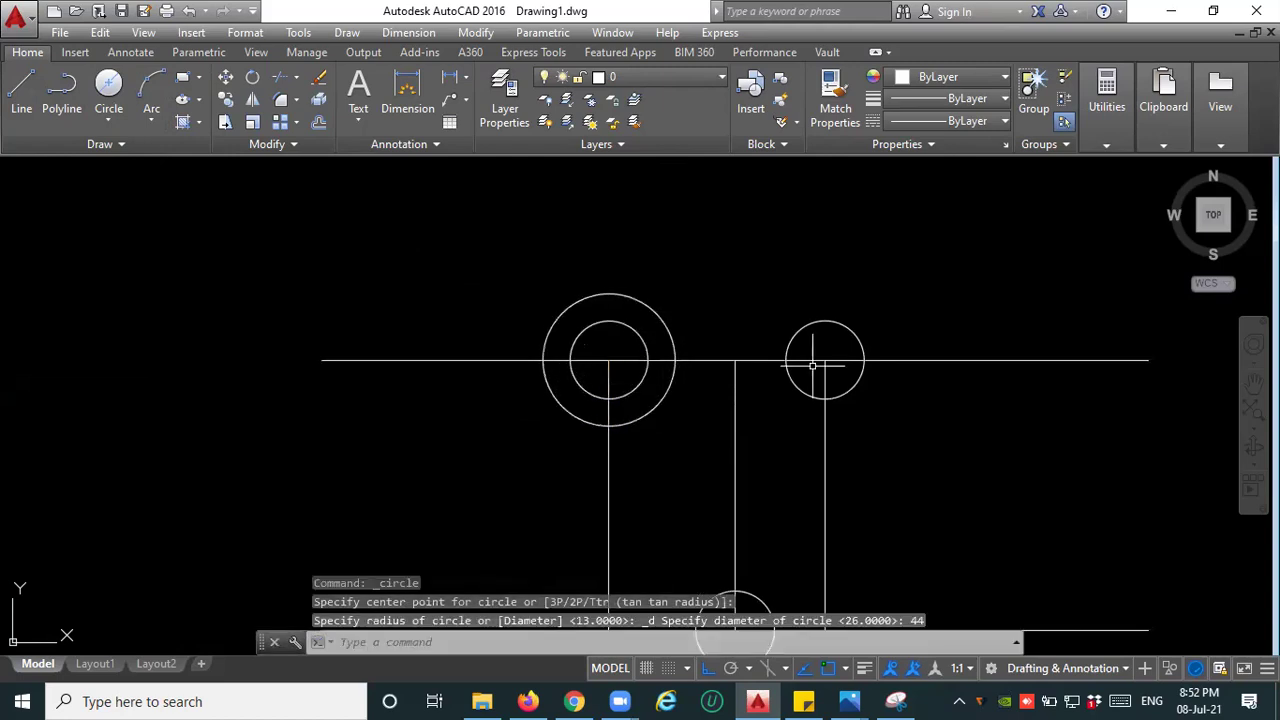
# Copy the 44 diameter circle from its centre to the centre of the upper-right hole.
pyautogui.click(226, 99)
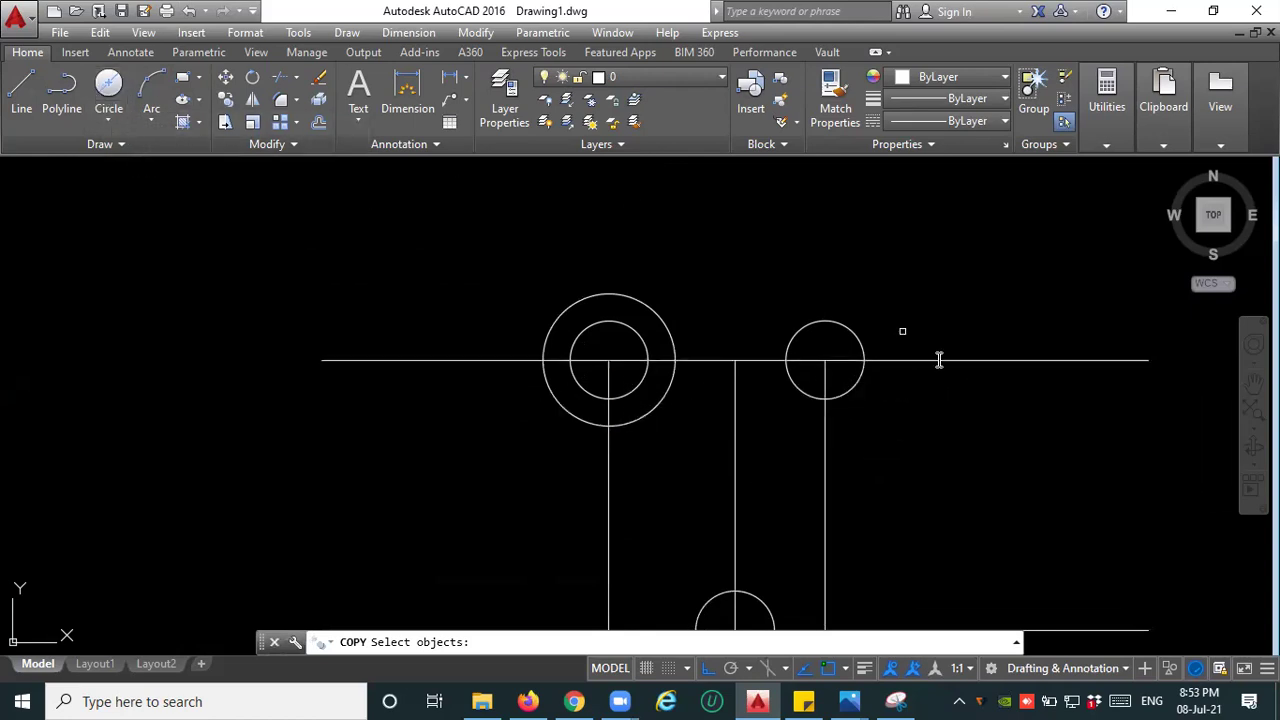
pyautogui.click(631, 423)
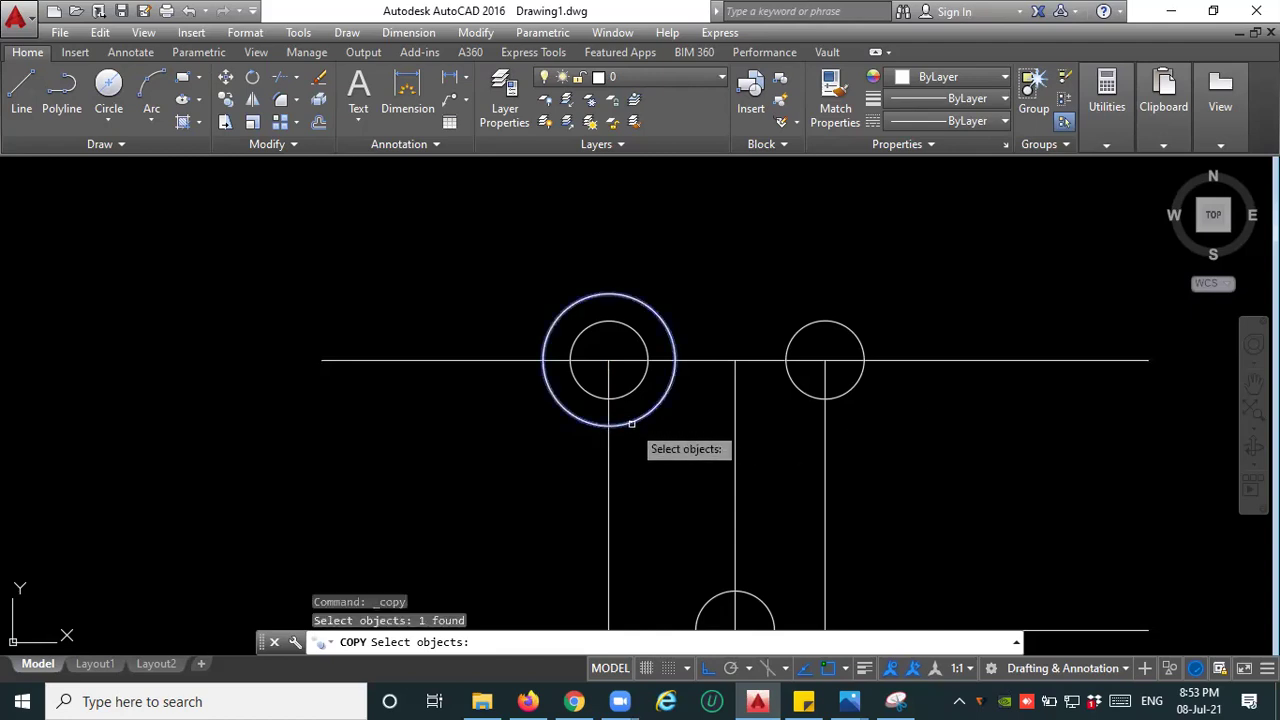
pyautogui.press('Return')
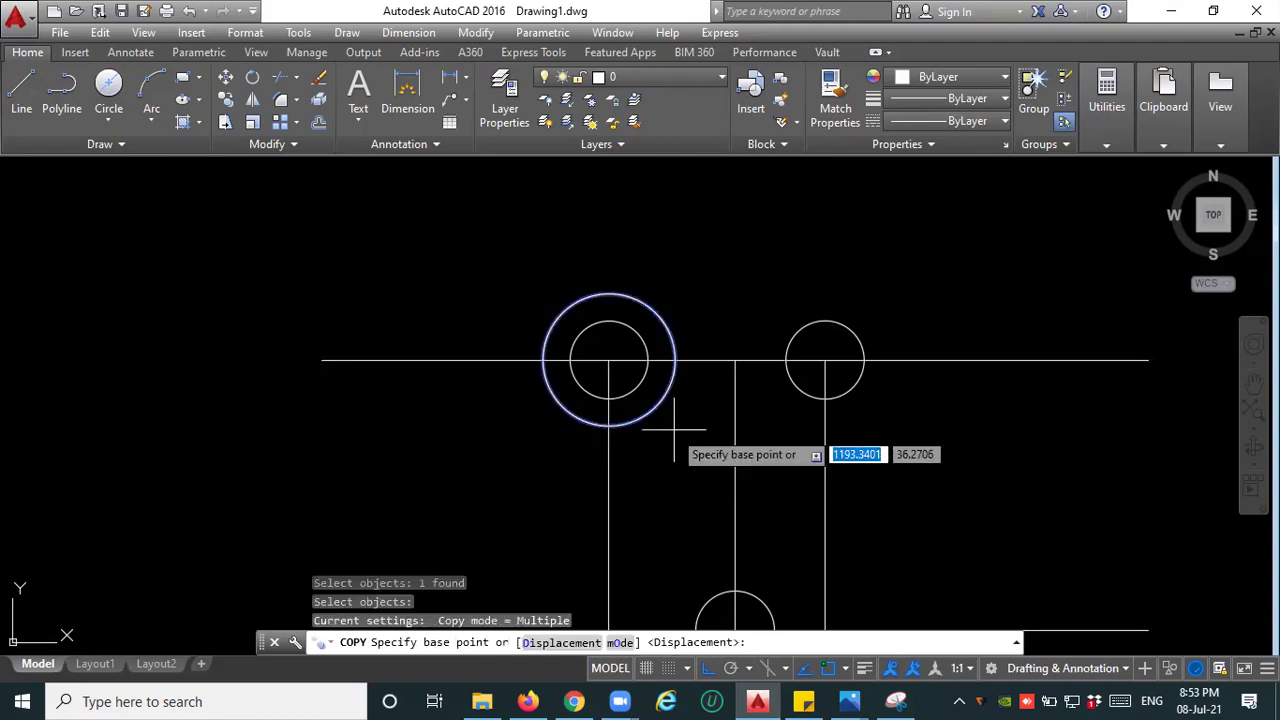
pyautogui.click(608, 360)
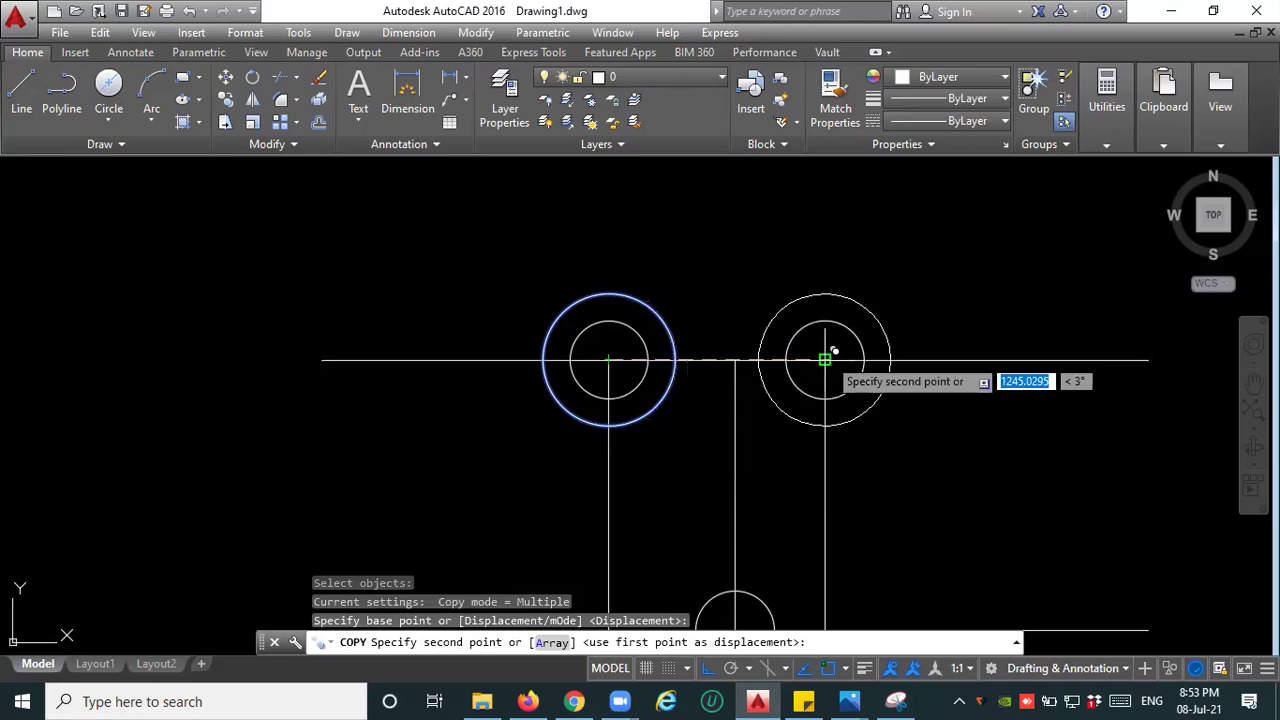
pyautogui.click(825, 360)
pyautogui.press('Escape')
pyautogui.scroll(-4, 655, 401)
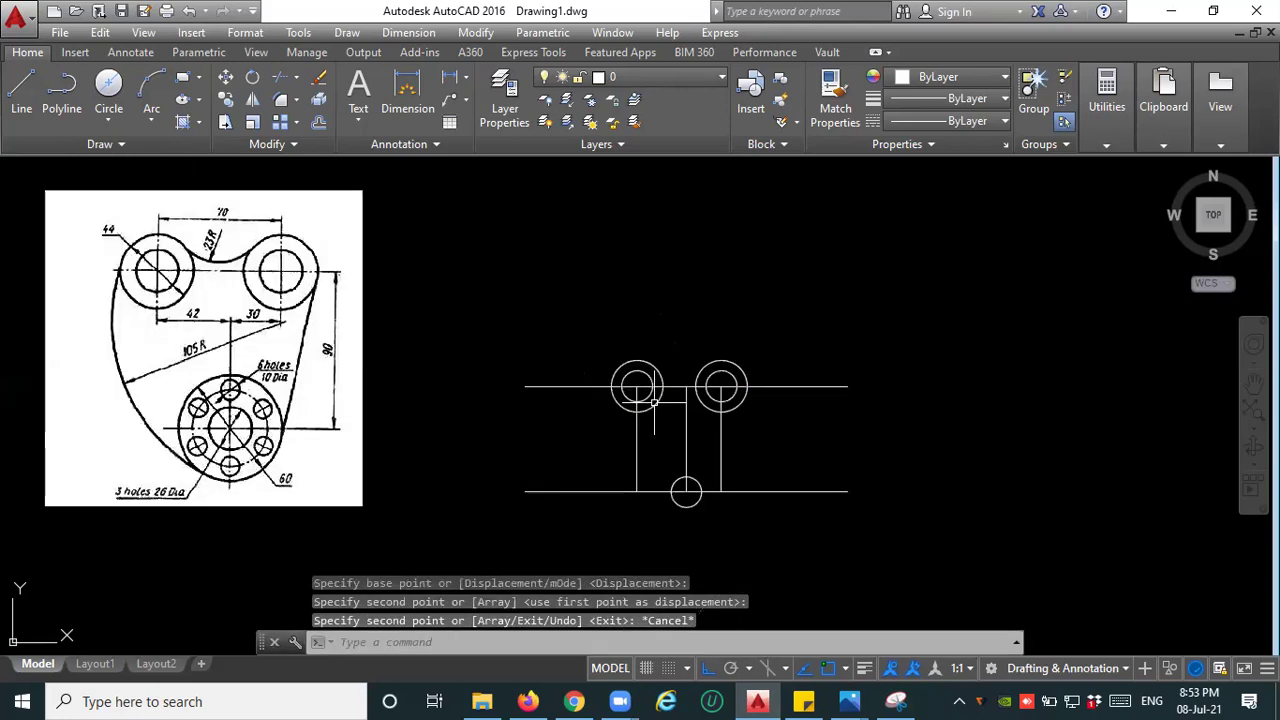
# Draw a 60 diameter circle concentric with the lower 26 diameter hole.
pyautogui.moveTo(666, 464); pyautogui.dragTo(629, 385, button='middle')
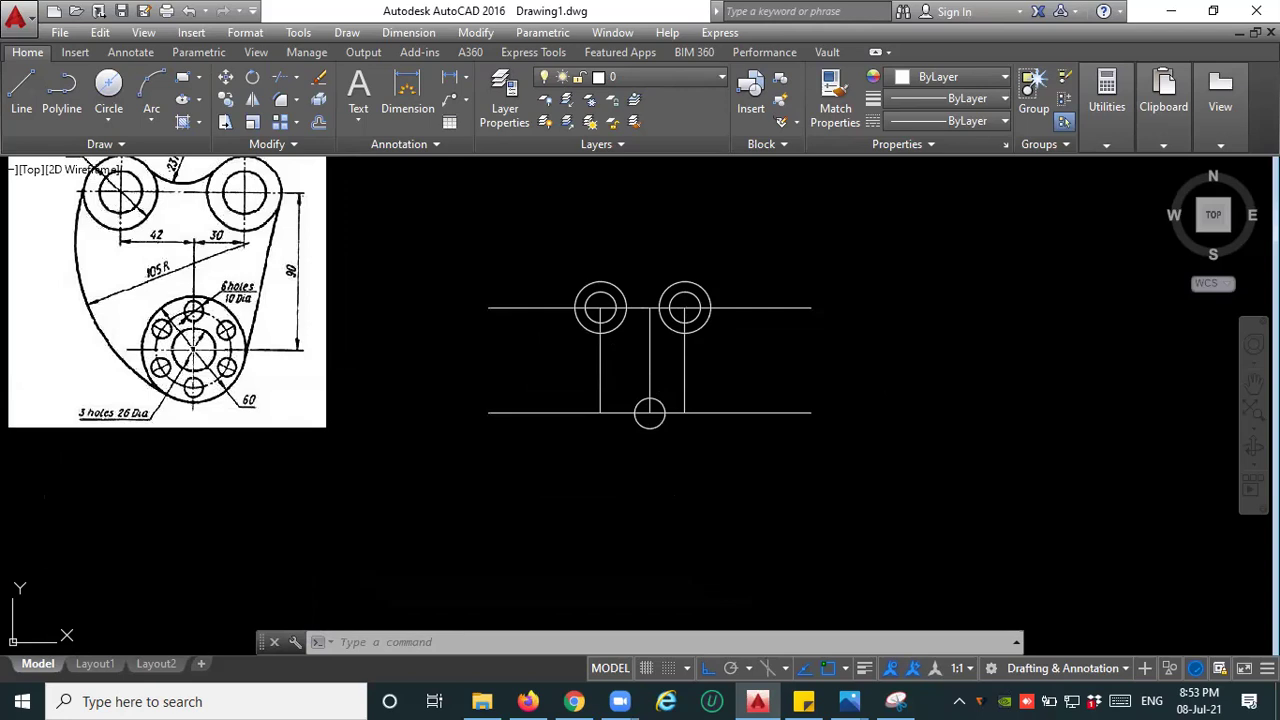
pyautogui.click(112, 86)
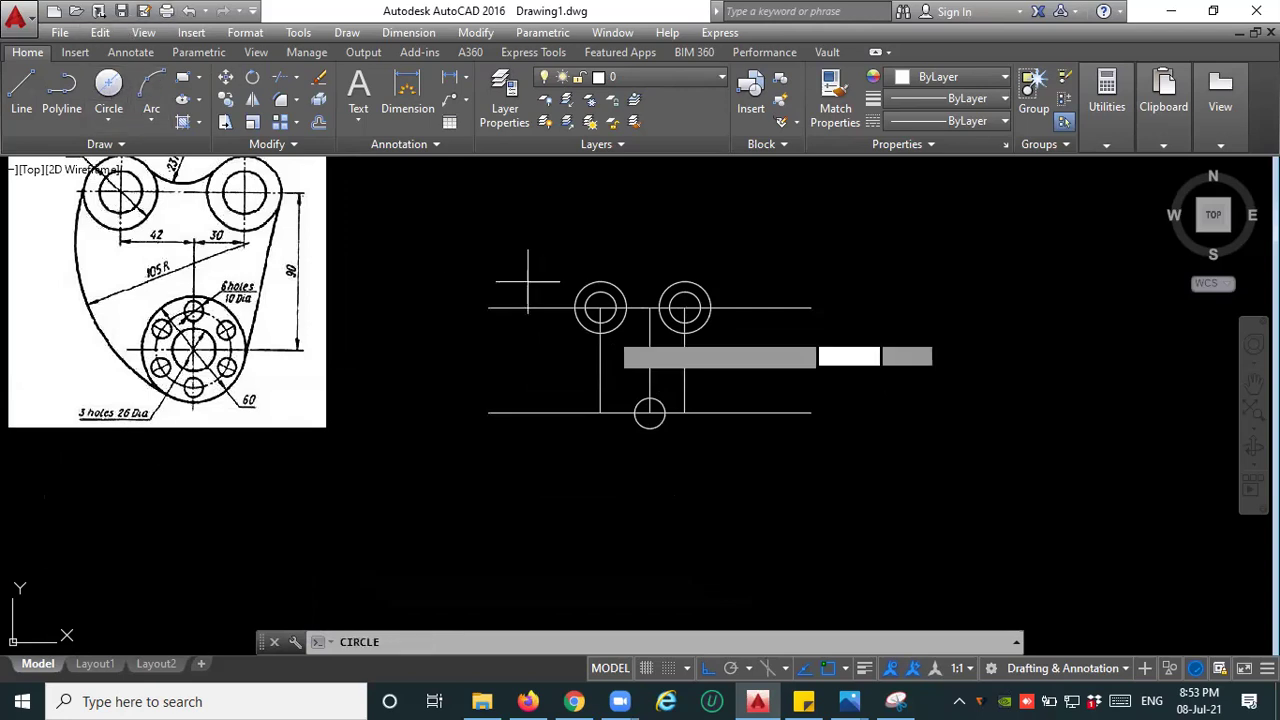
pyautogui.click(649, 413)
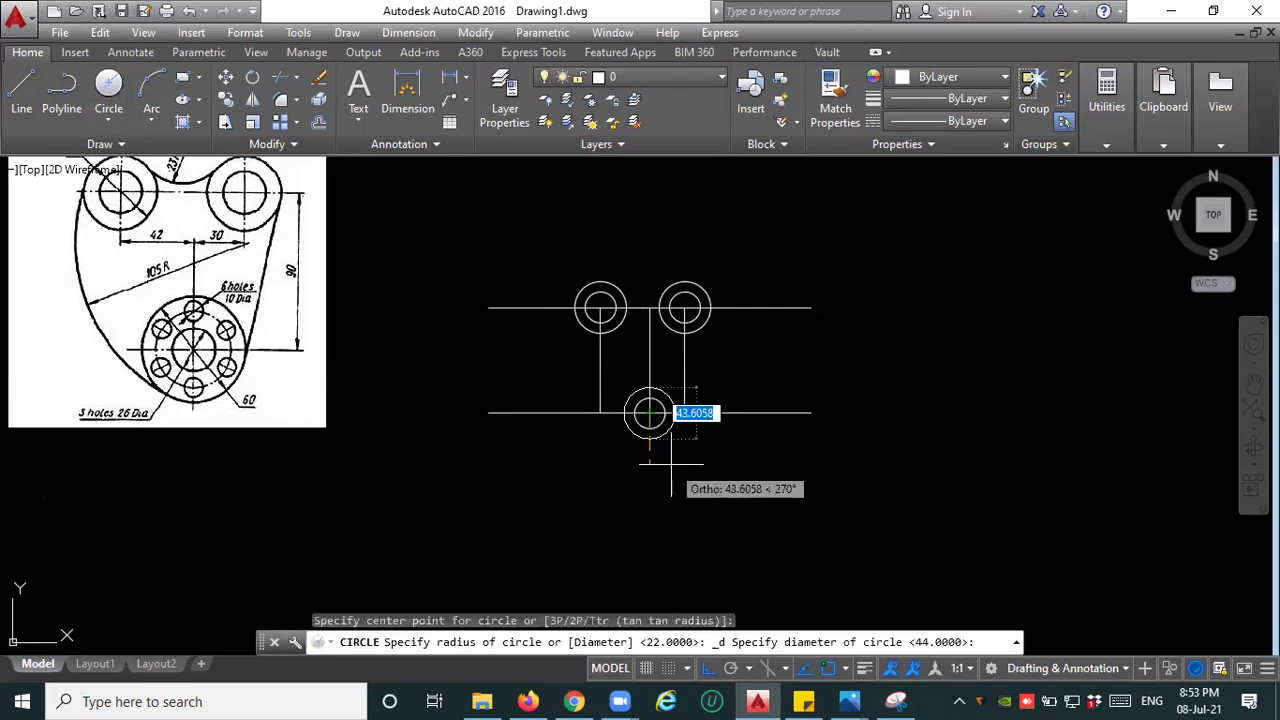
pyautogui.write('60')
pyautogui.press('Return')
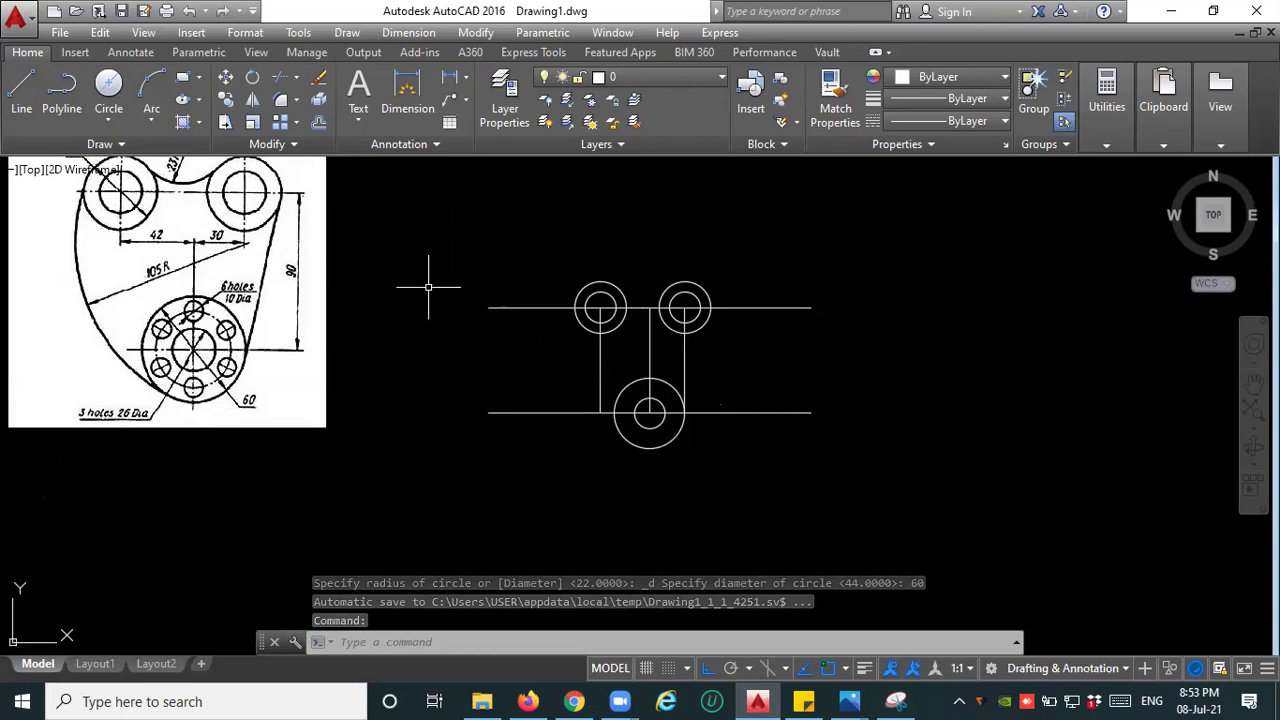
# Draw a Tan, Tan, Radius circle of radius 23 touching the facing upper sides of the two 44 diameter circles.
pyautogui.moveTo(140, 380); pyautogui.dragTo(131, 439, button='middle')
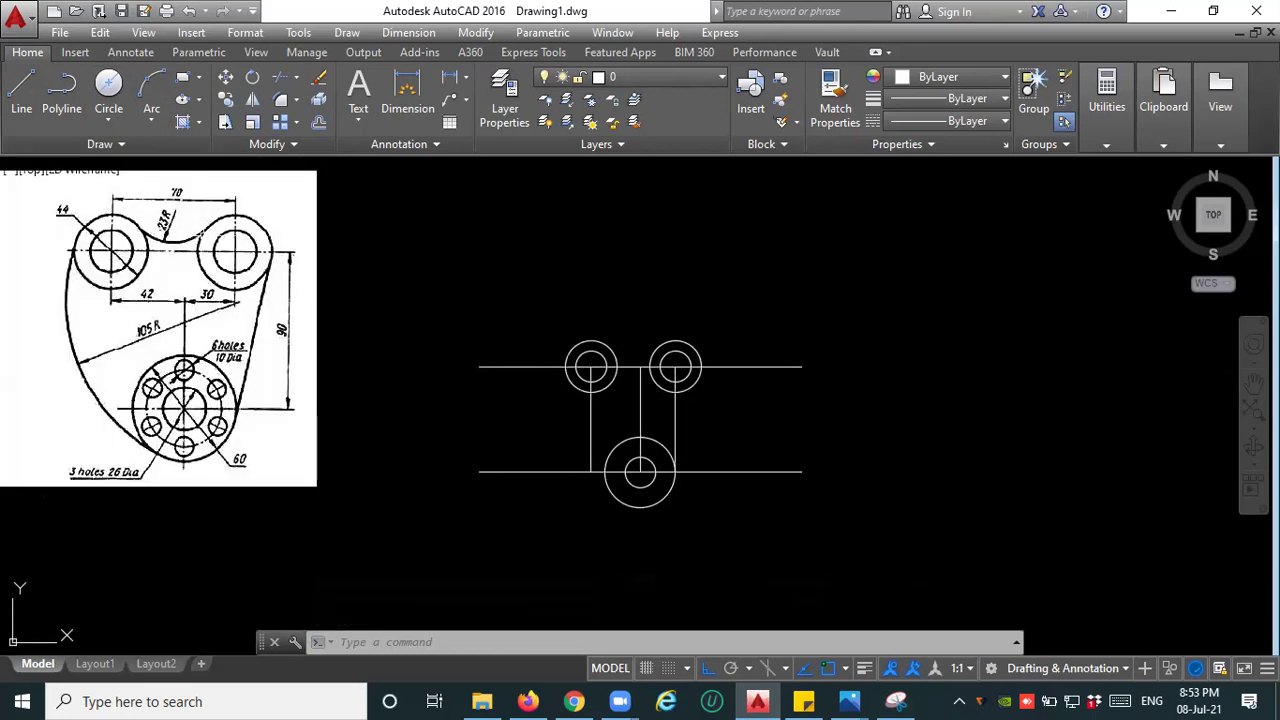
pyautogui.click(113, 127)
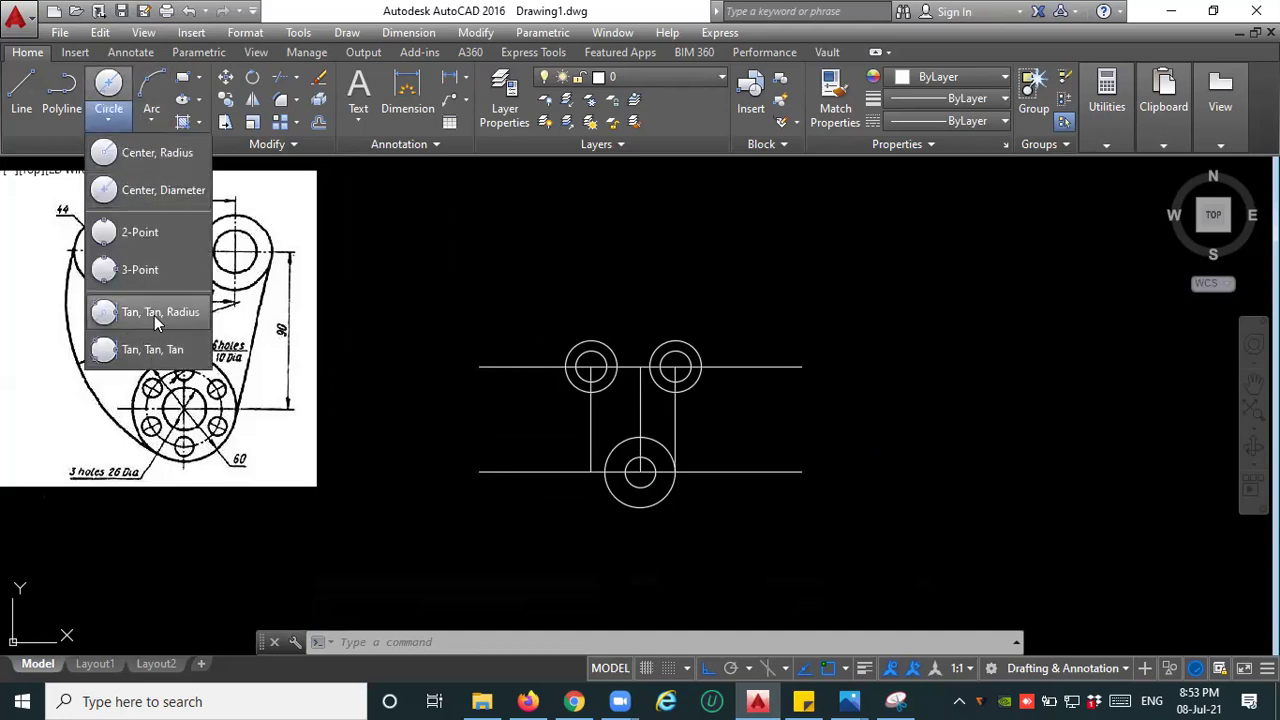
pyautogui.click(154, 310)
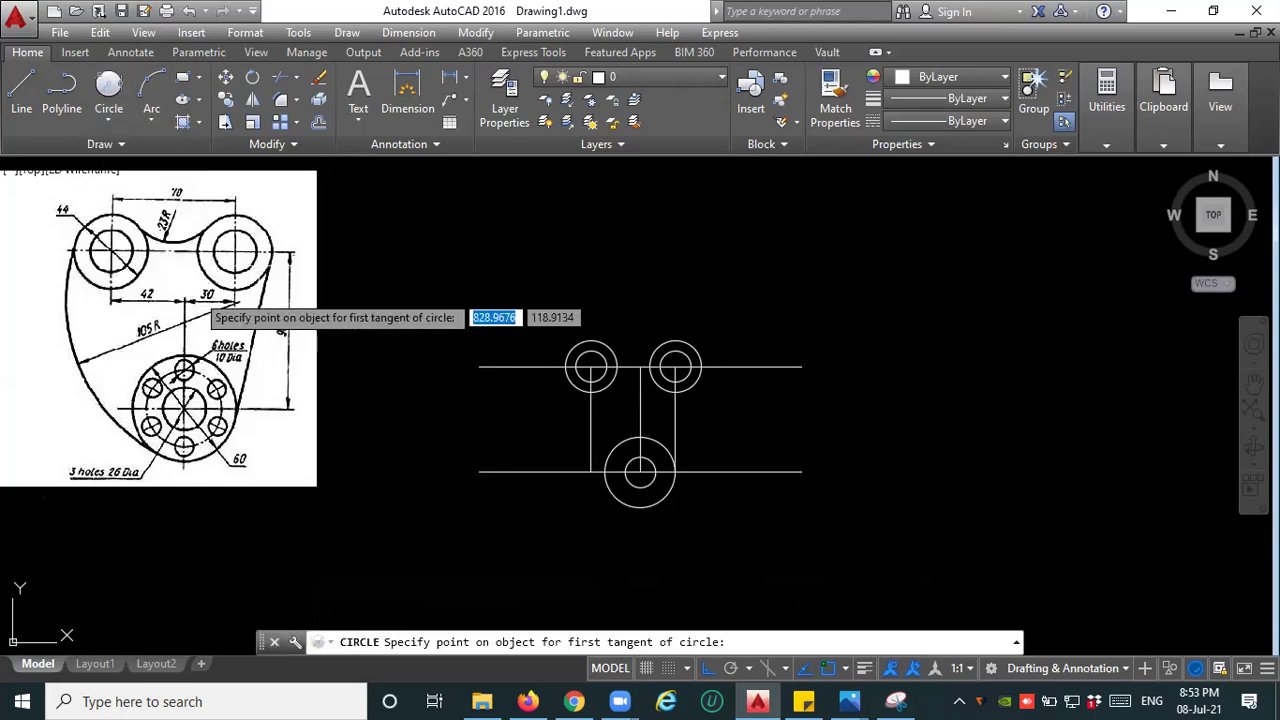
pyautogui.click(608, 344)
pyautogui.click(660, 350)
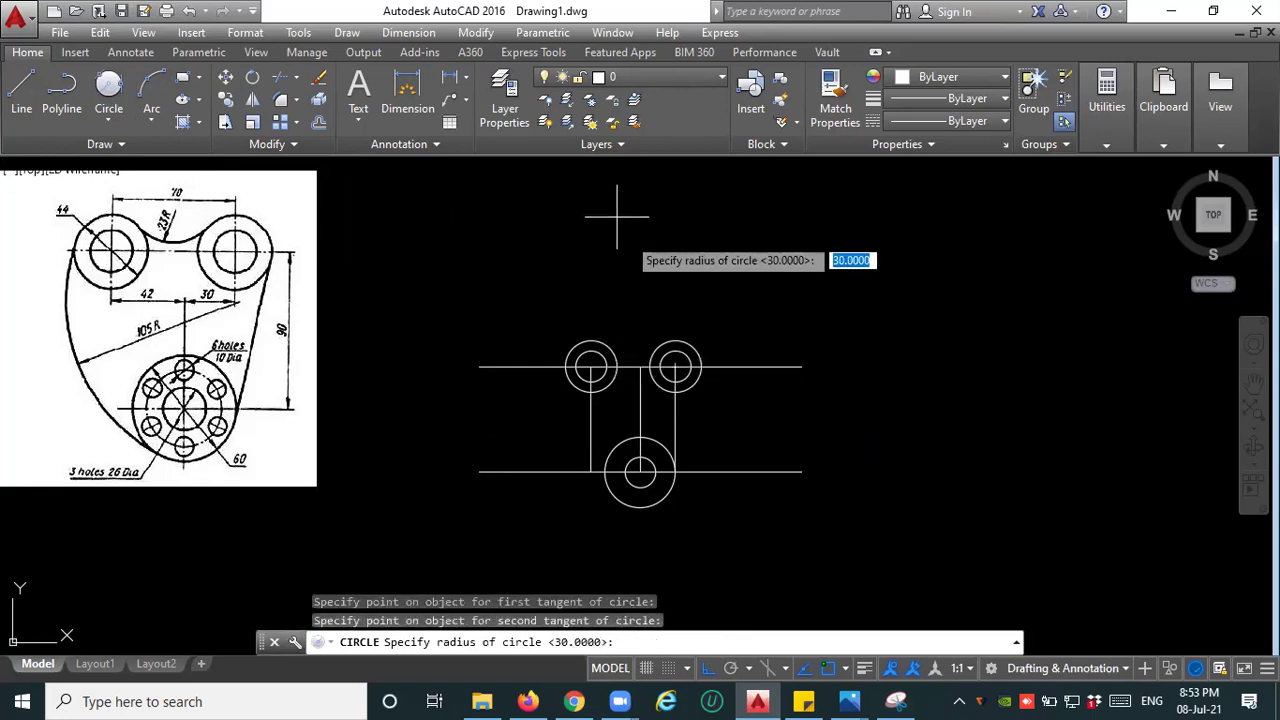
pyautogui.write('23')
pyautogui.press('Return')
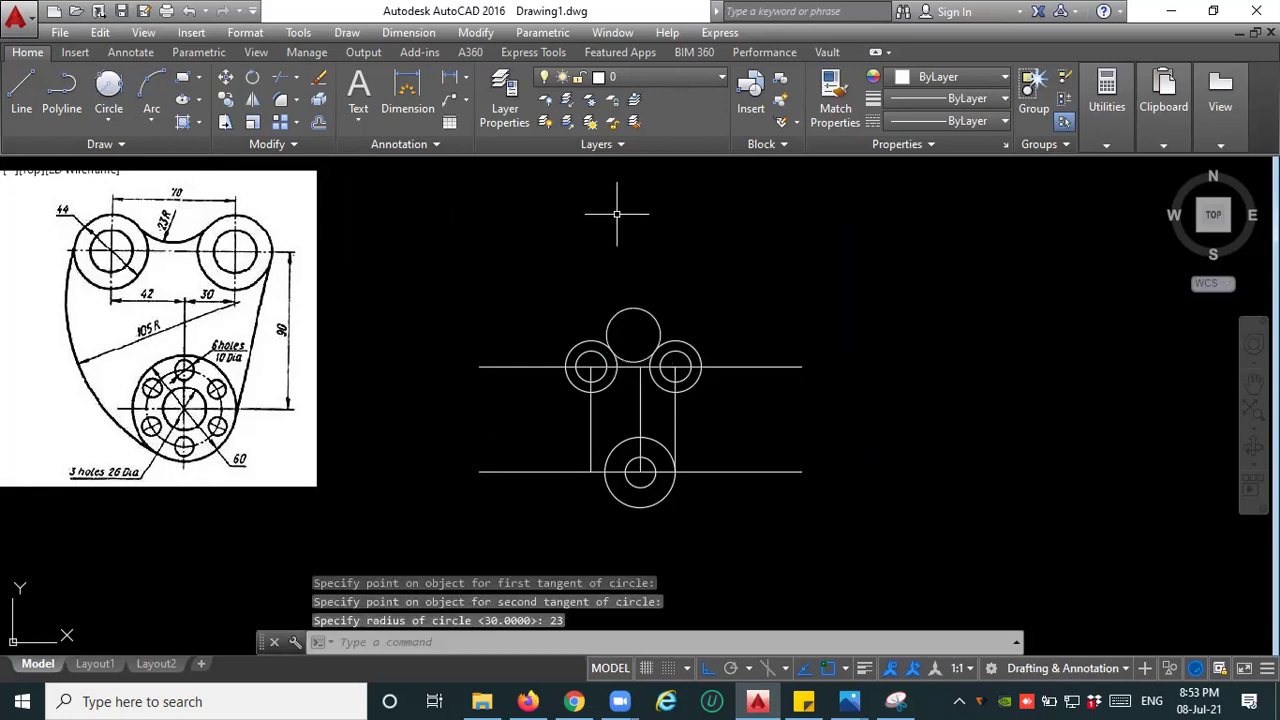
# Trim away the upper part of the 23 radius circle, keeping the concave arc between the two 44 diameter circles.
pyautogui.scroll(4, 651, 364)
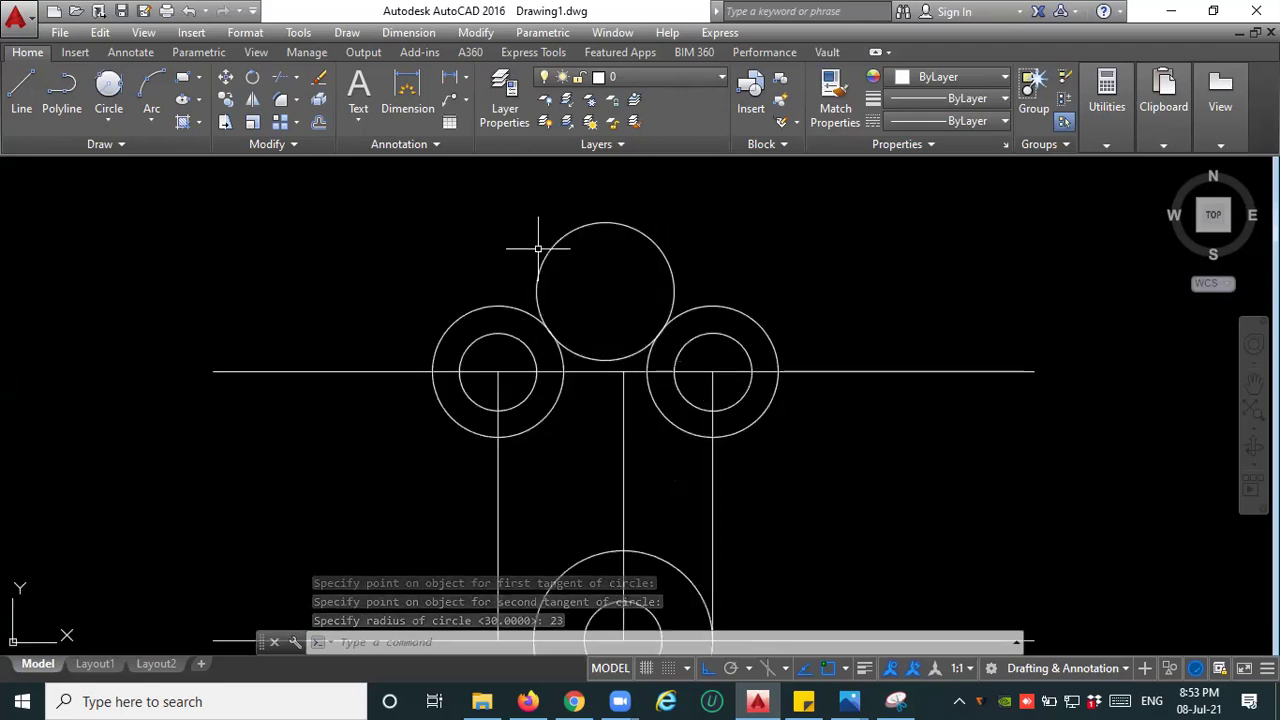
pyautogui.write('TR')
pyautogui.press('Return')
pyautogui.press('Return')
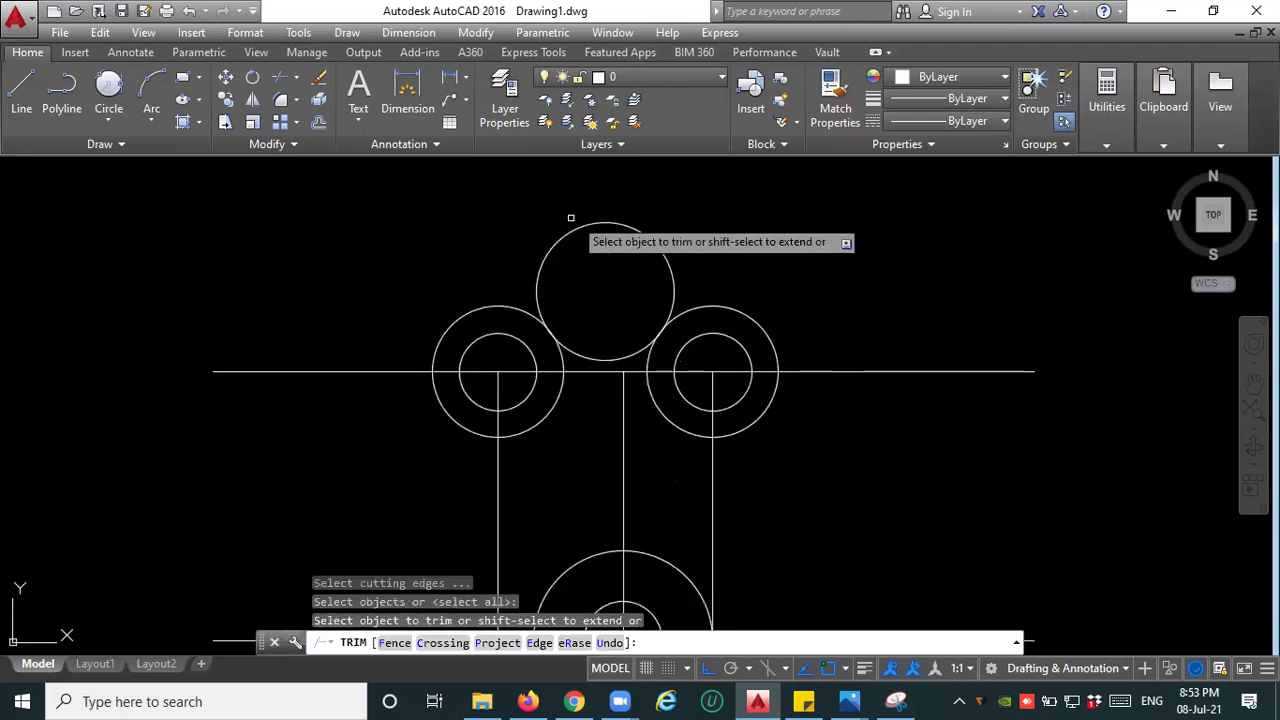
pyautogui.click(622, 224)
pyautogui.scroll(-2, 608, 224)
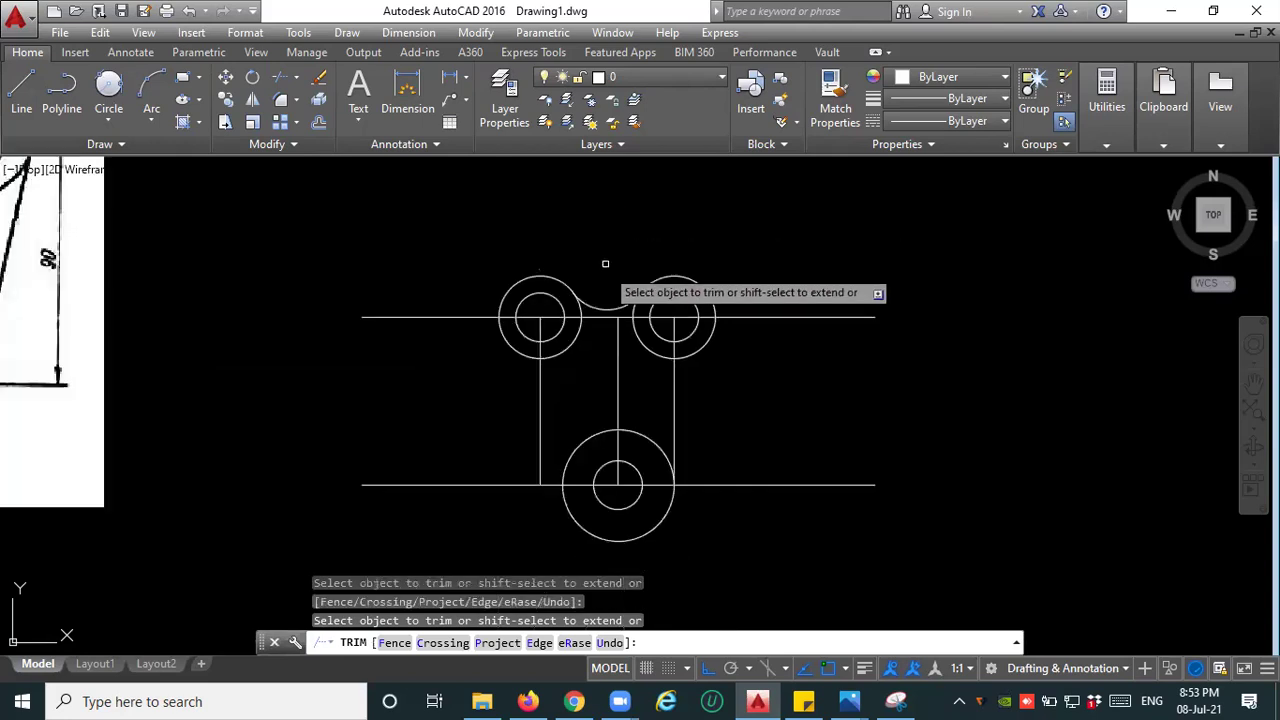
pyautogui.press('Escape')
# Delete the three vertical construction lines and the two horizontal centrelines.
pyautogui.click(762, 419)
pyautogui.click(469, 392)
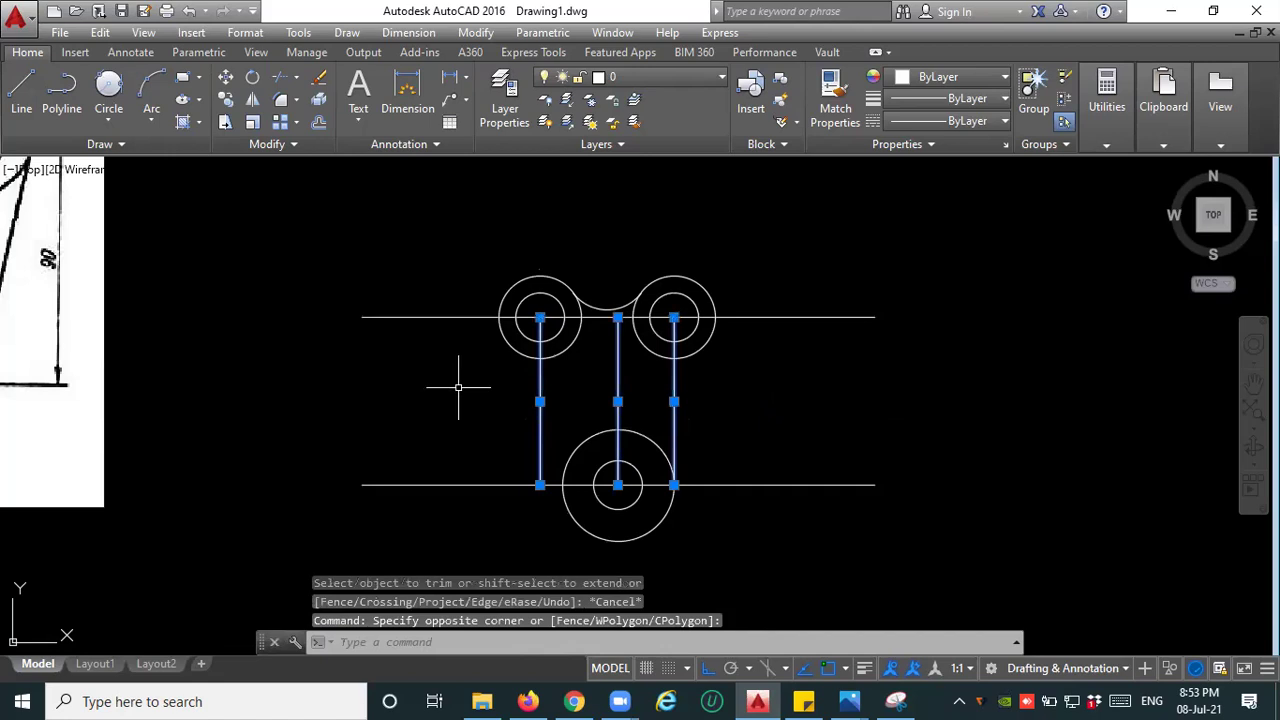
pyautogui.press('Delete')
pyautogui.click(849, 531)
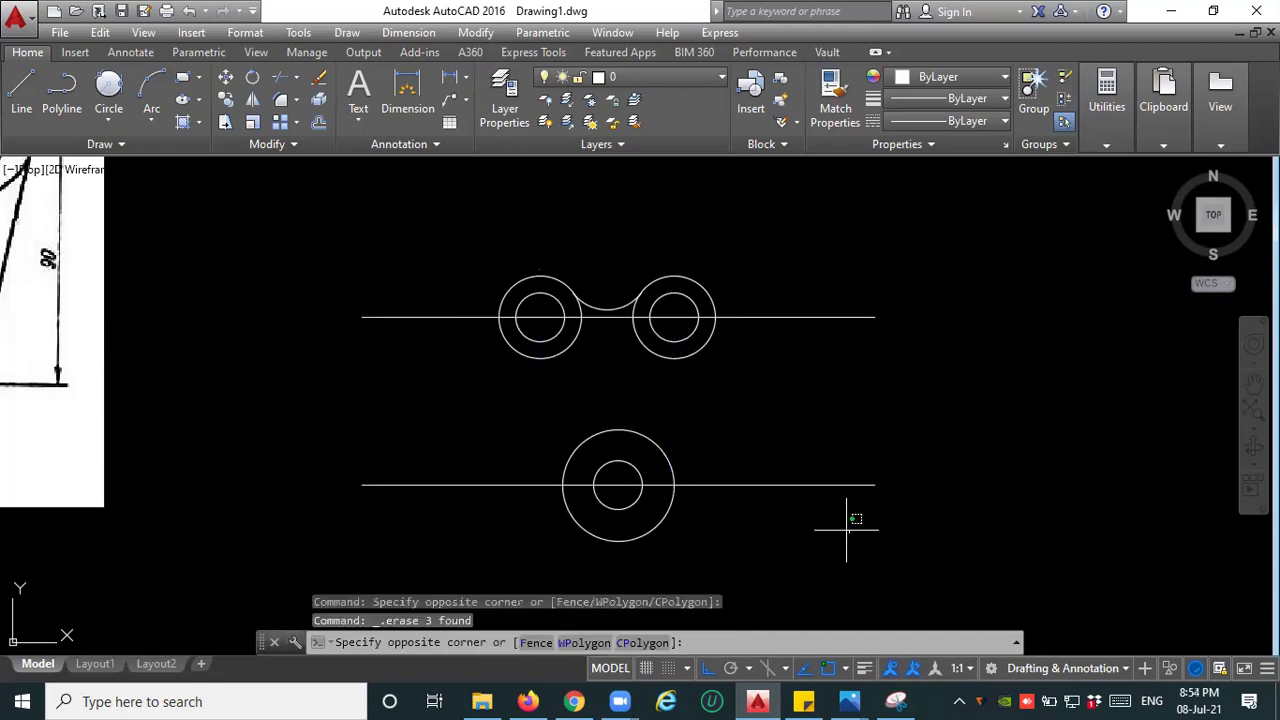
pyautogui.click(797, 245)
pyautogui.press('Delete')
# Try a 105 radius circle tangent to the lower 60 diameter circle and the upper-left 44 diameter circle, and undo it.
pyautogui.scroll(-2, 725, 322)
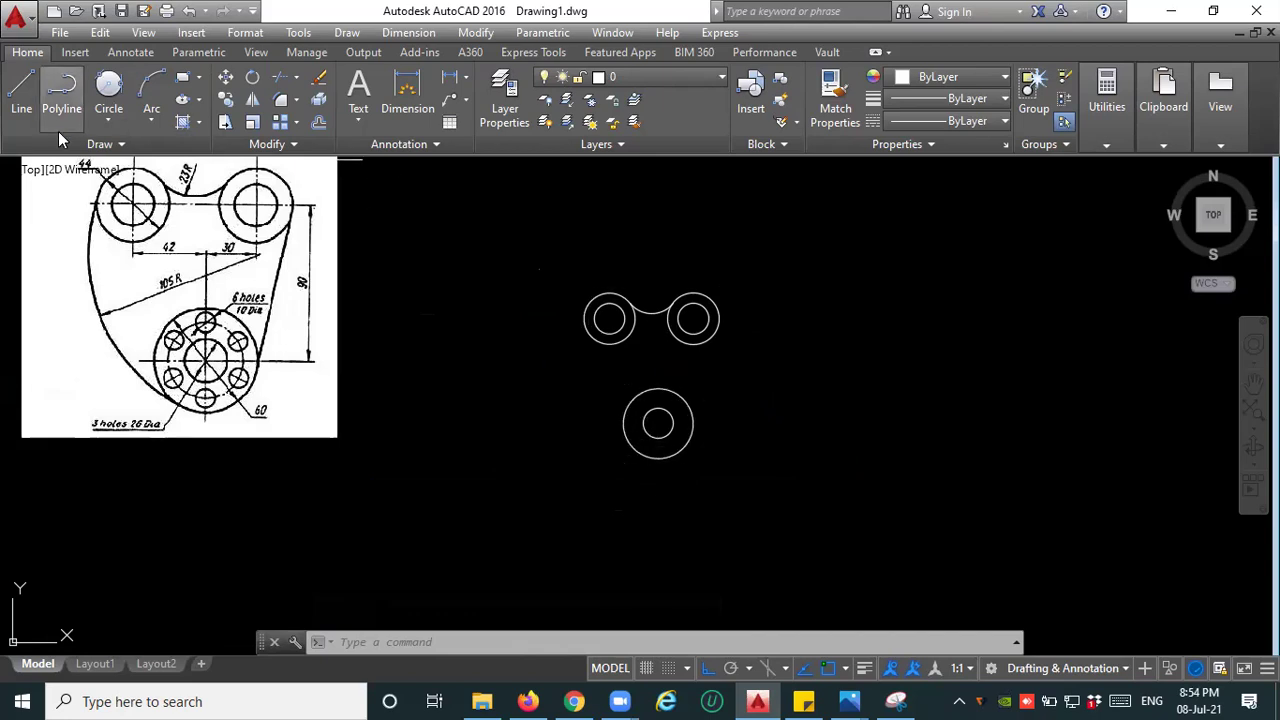
pyautogui.click(108, 88)
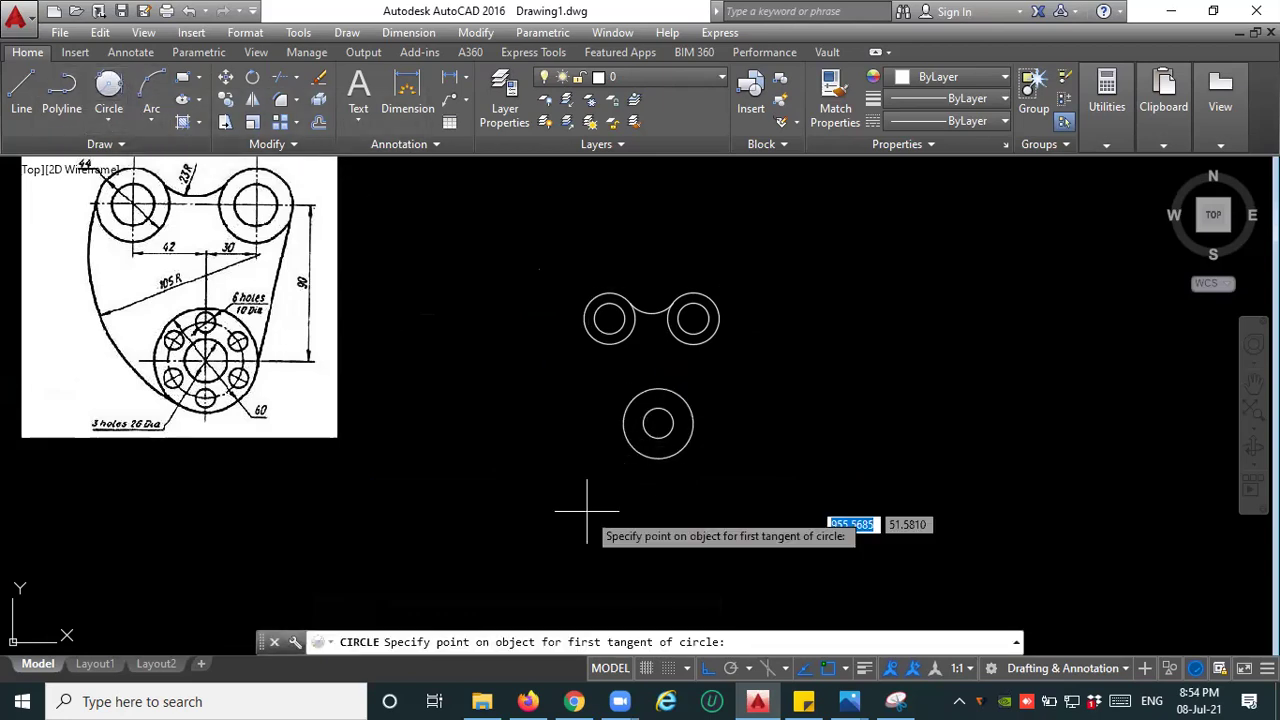
pyautogui.click(624, 442)
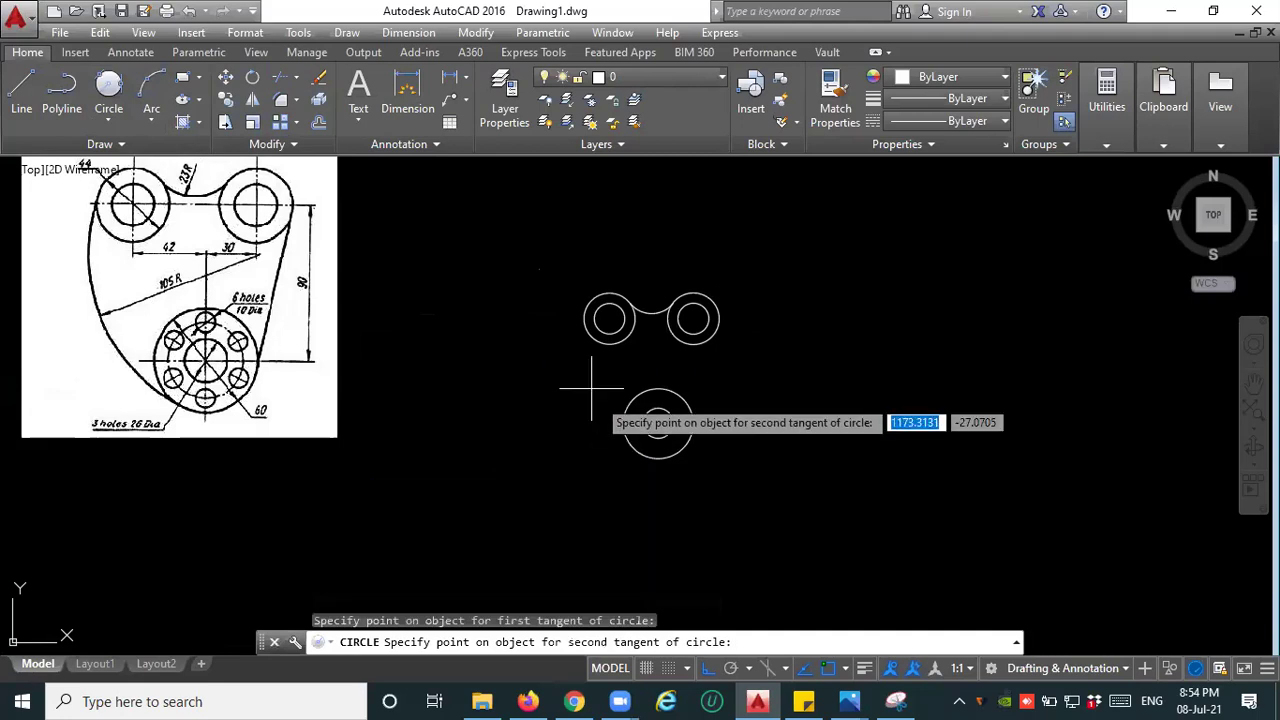
pyautogui.click(592, 286)
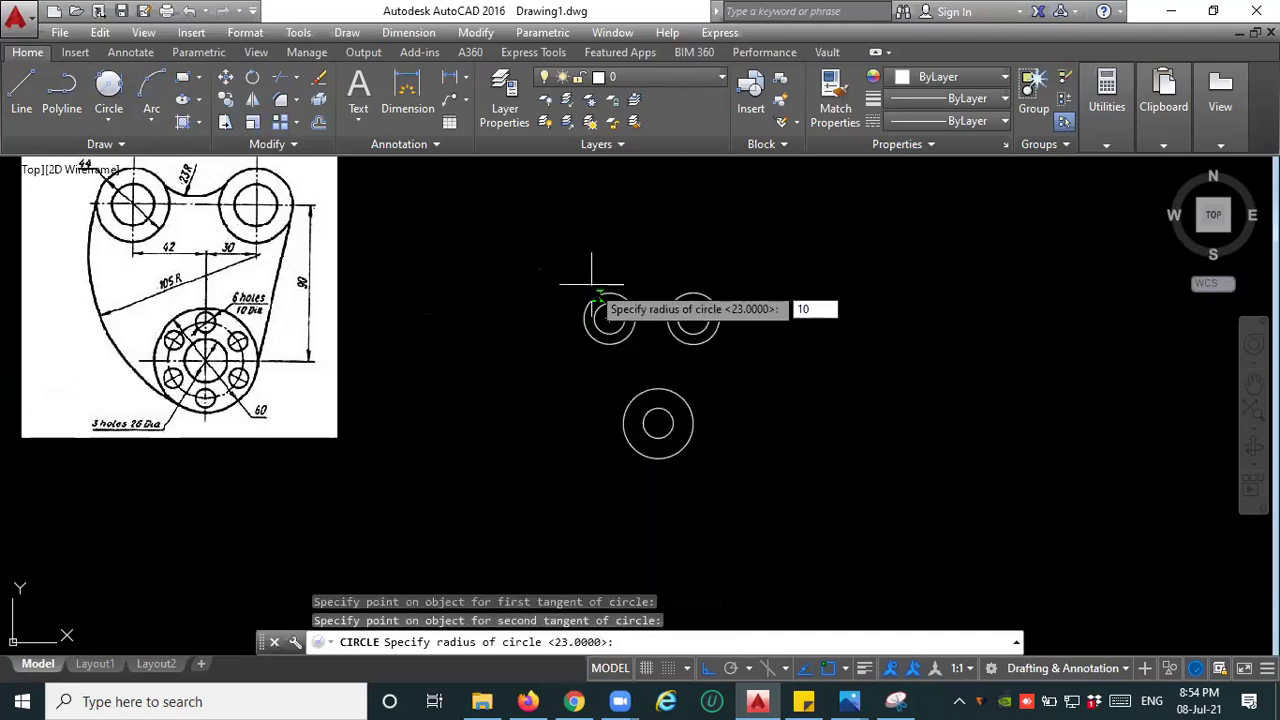
pyautogui.write('105')
pyautogui.press('Return')
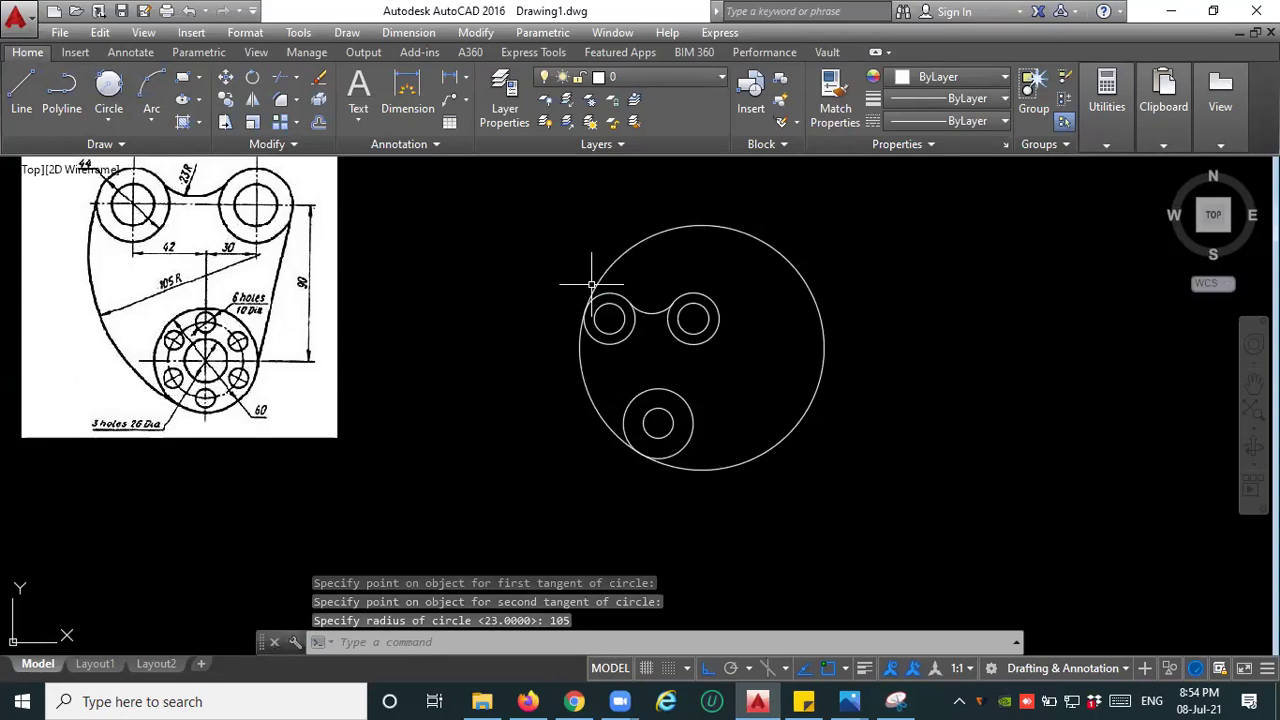
pyautogui.hotkey('ctrl', 'z')
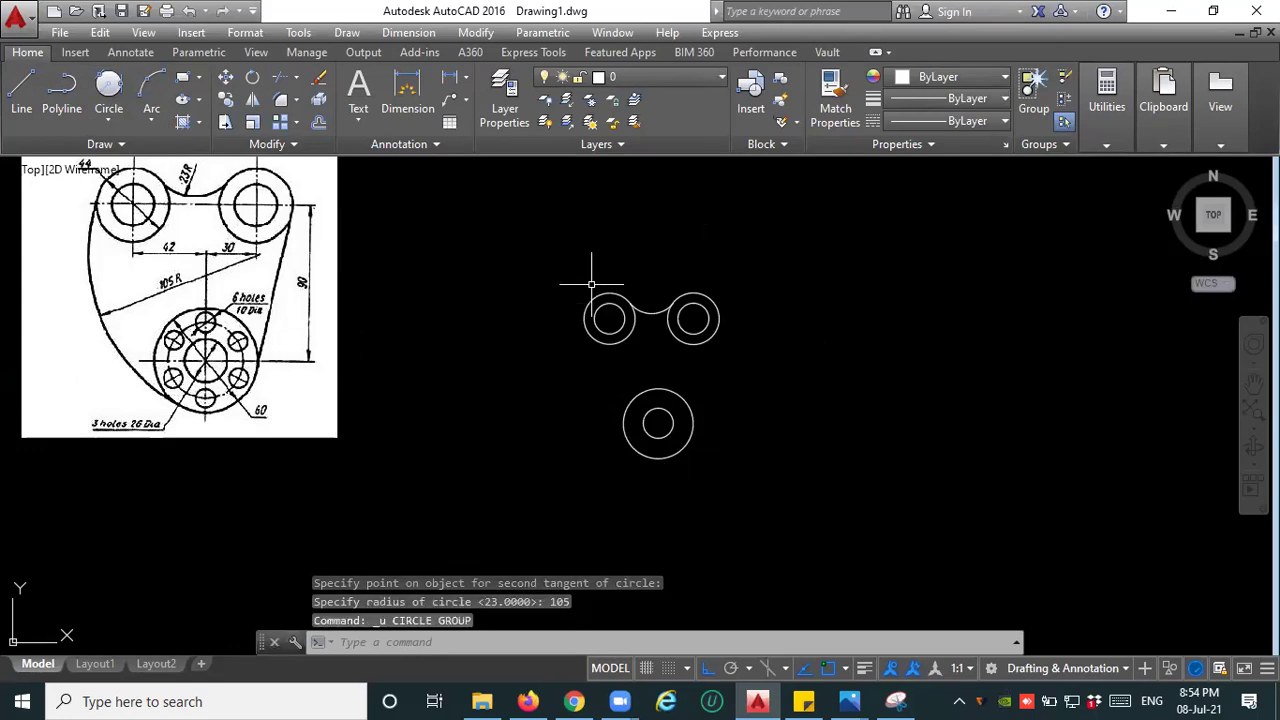
# Try a 105 radius tangent circle using the underside of the upper-left 44 diameter circle and the 60 diameter circle's top, and undo it.
pyautogui.click(108, 85)
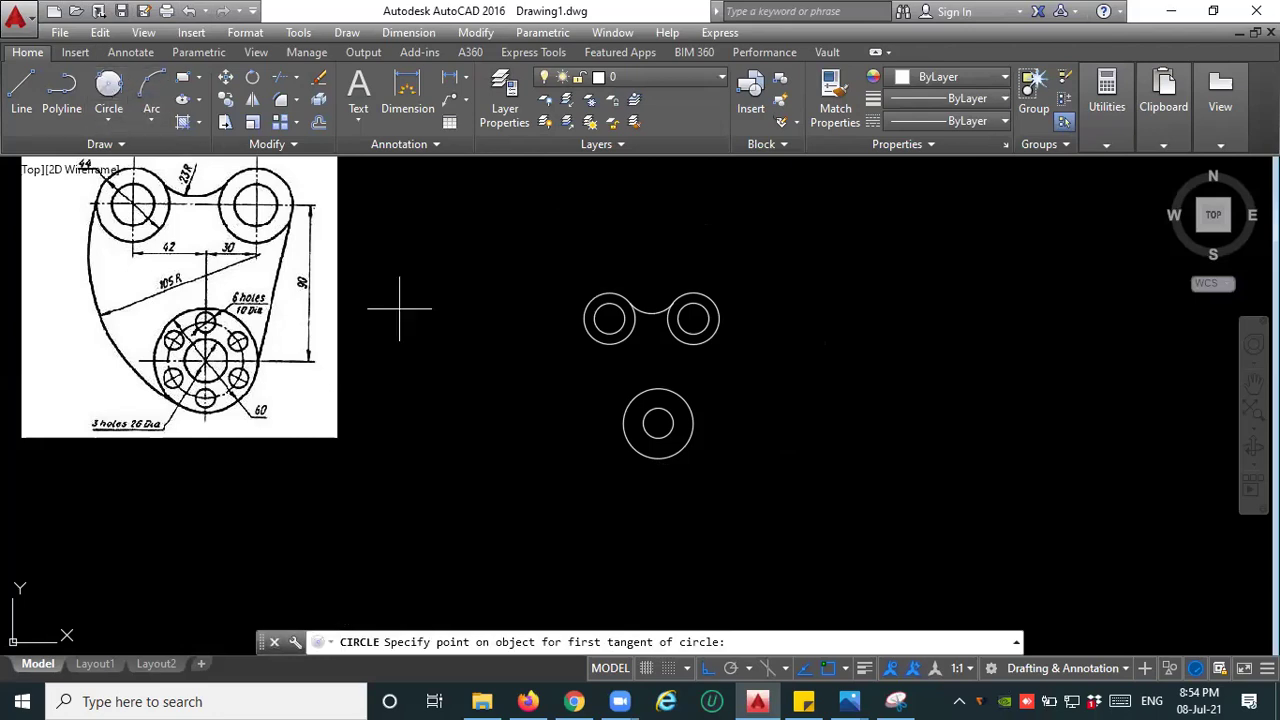
pyautogui.click(596, 346)
pyautogui.click(655, 412)
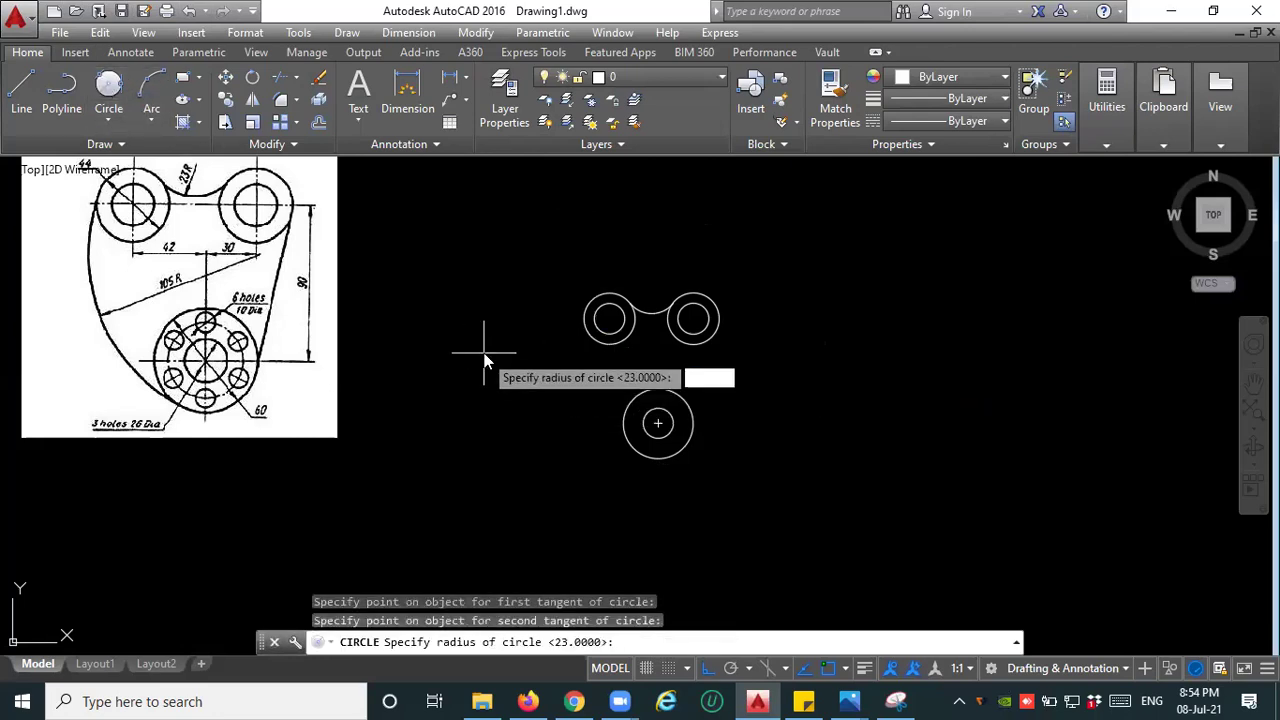
pyautogui.press('Return')
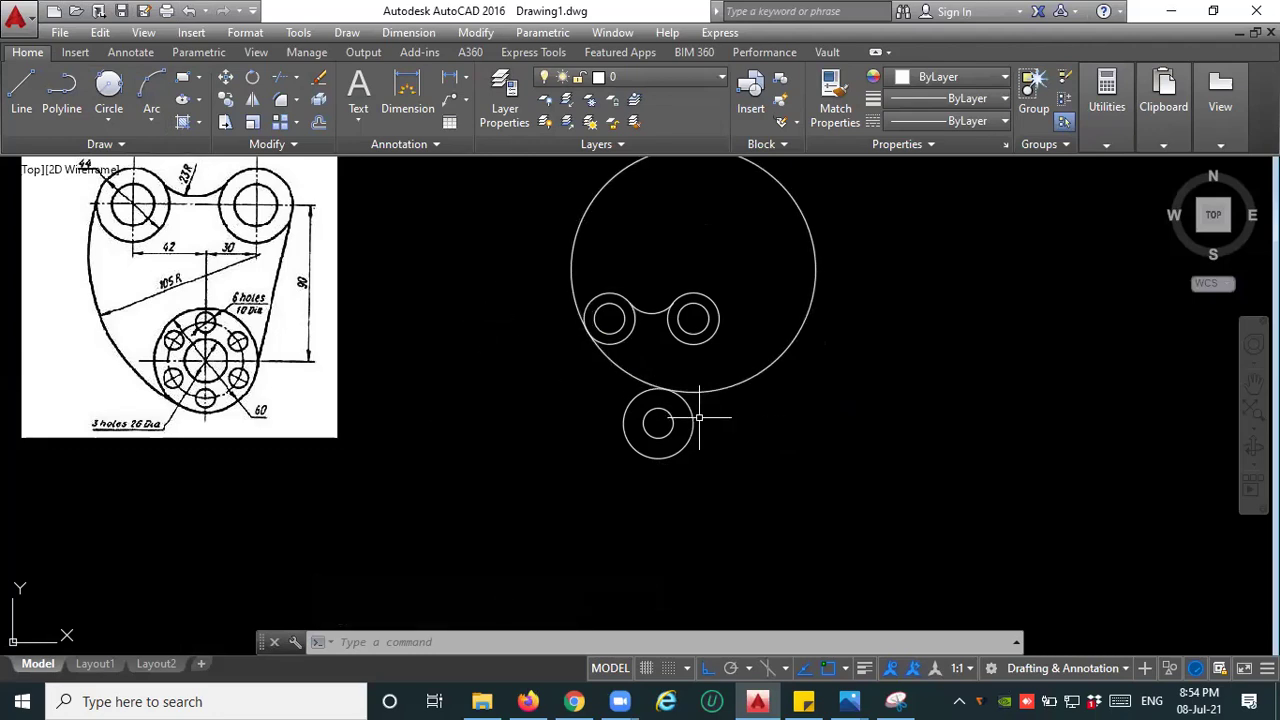
pyautogui.hotkey('ctrl', 'z')
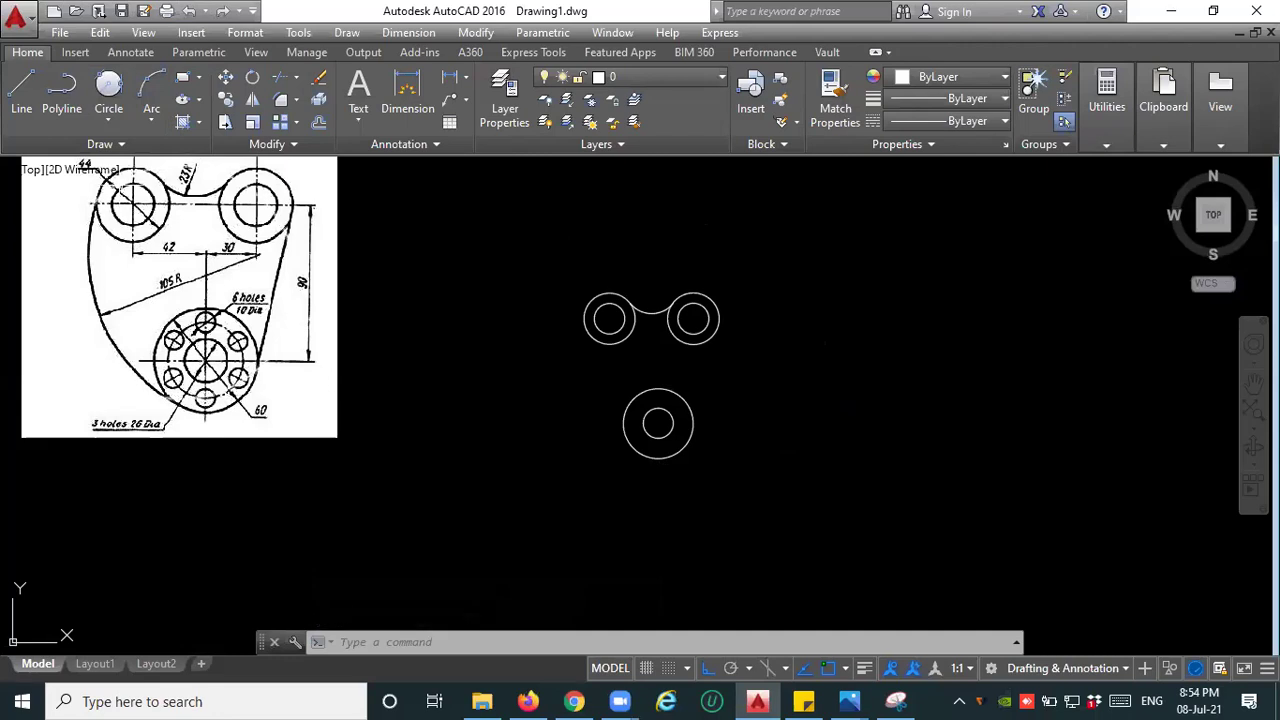
# Draw a 105 radius circle tangent to the upper-left 44 diameter circle's outer side and the underside of the 60 diameter circle.
pyautogui.click(104, 88)
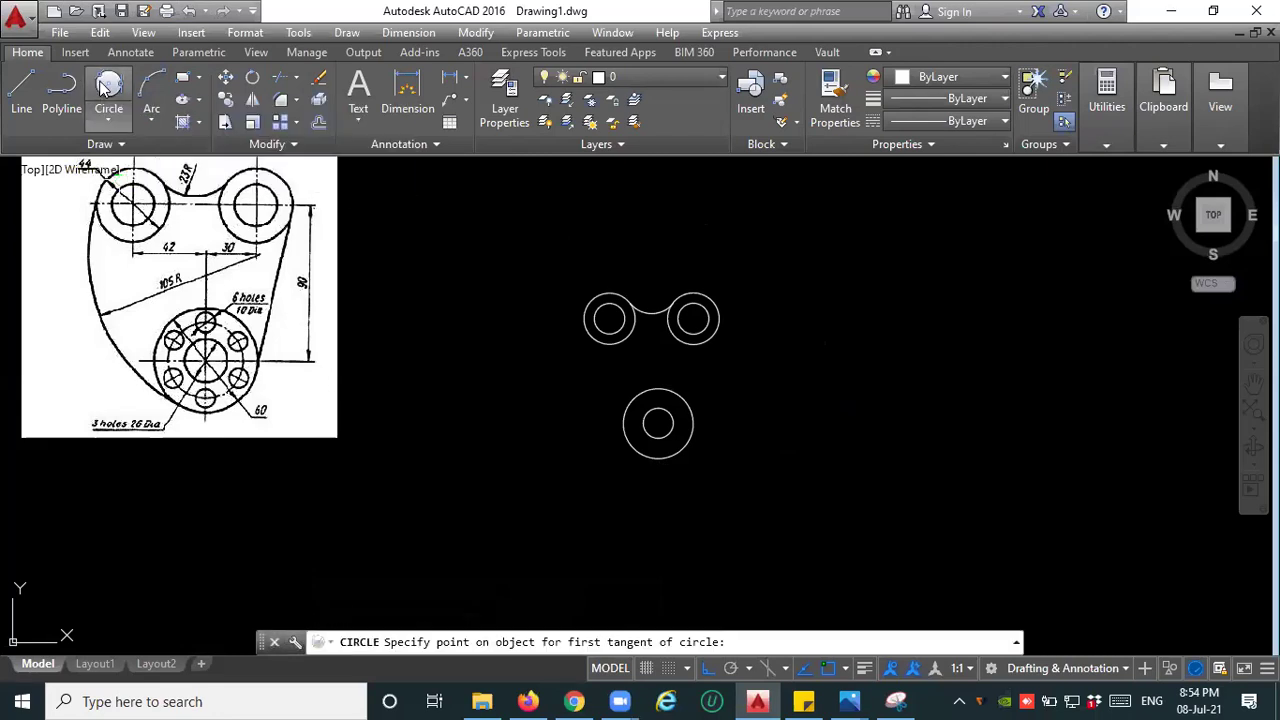
pyautogui.click(595, 296)
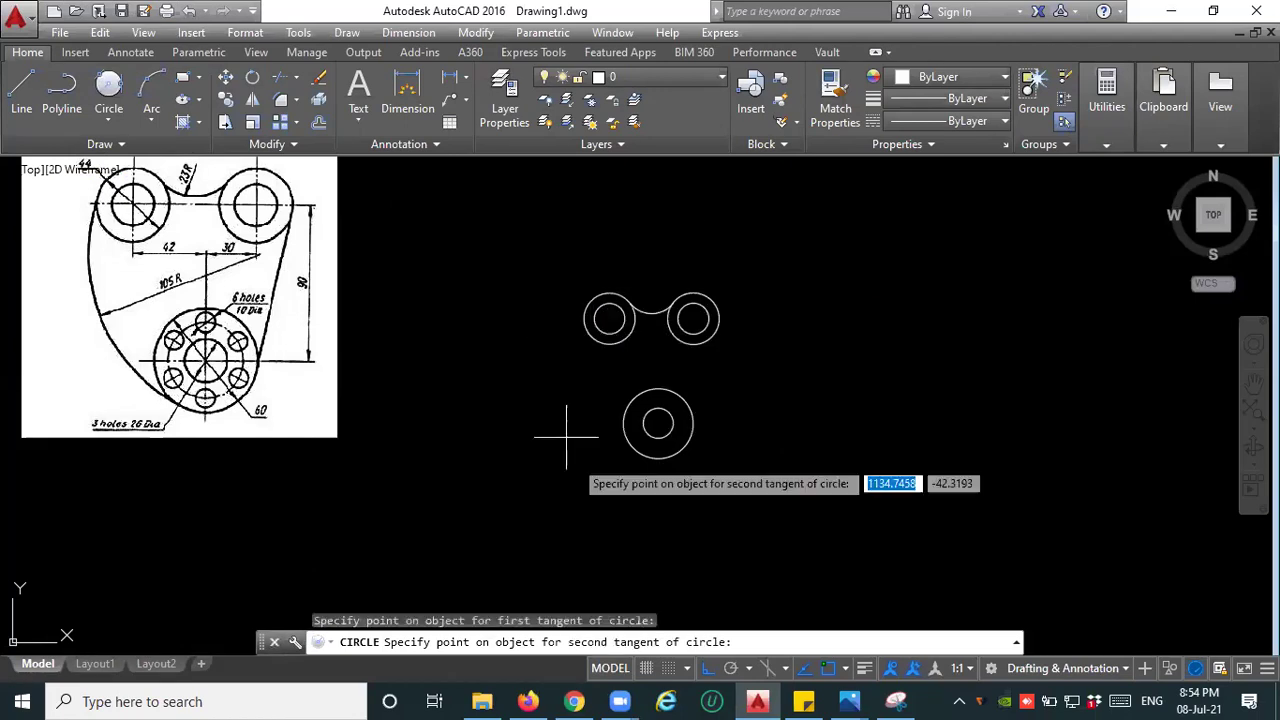
pyautogui.click(647, 460)
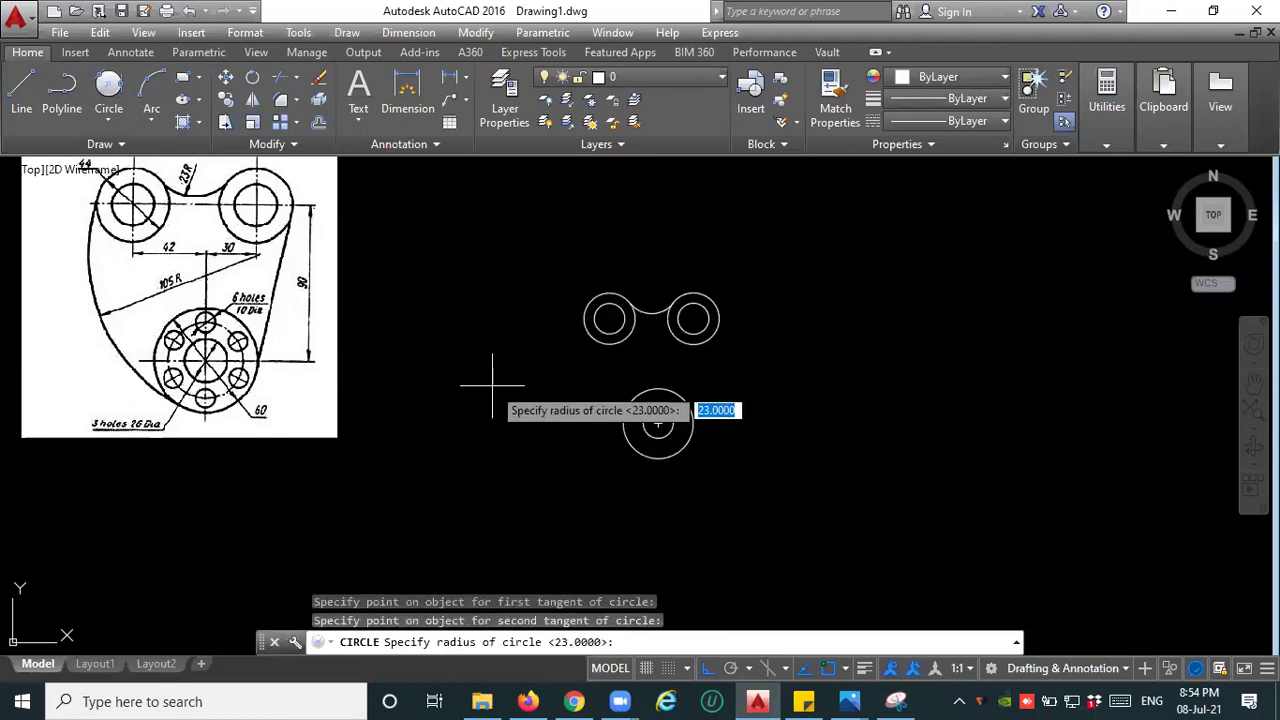
pyautogui.press('Return')
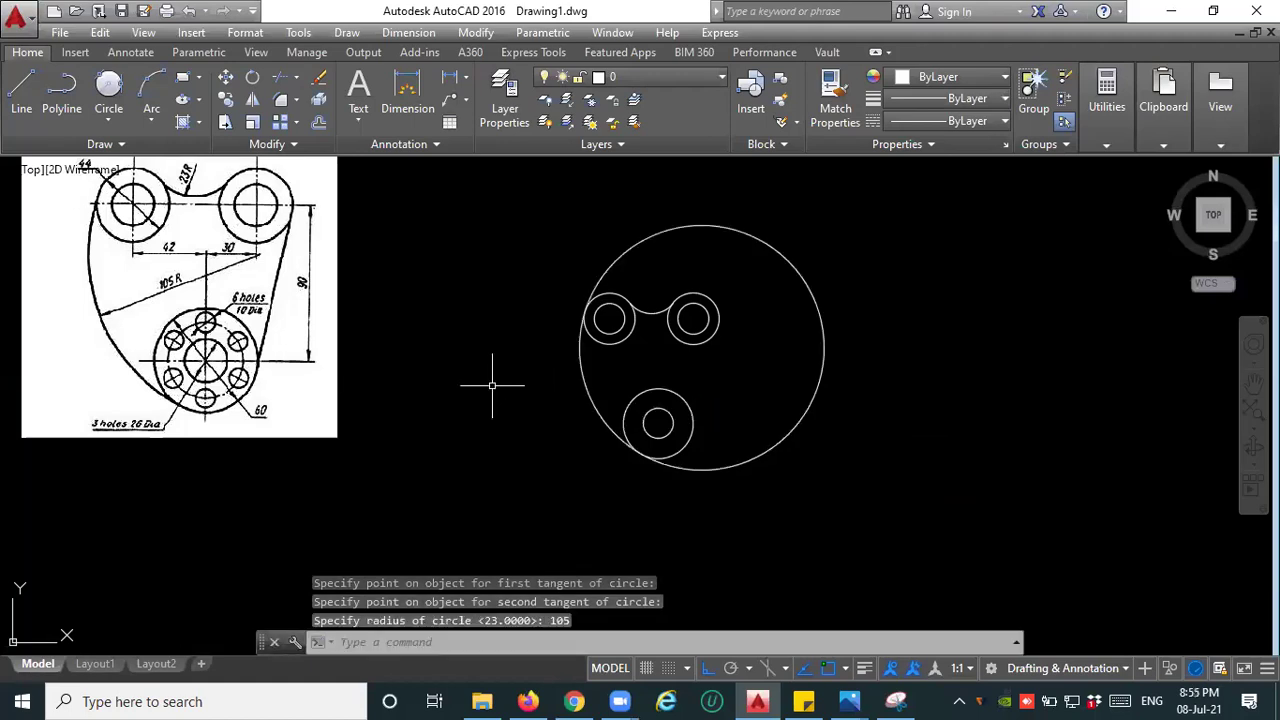
# Trim the 105 radius circle to leave only the left outline arc between the upper-left and lower circles.
pyautogui.press('Return')
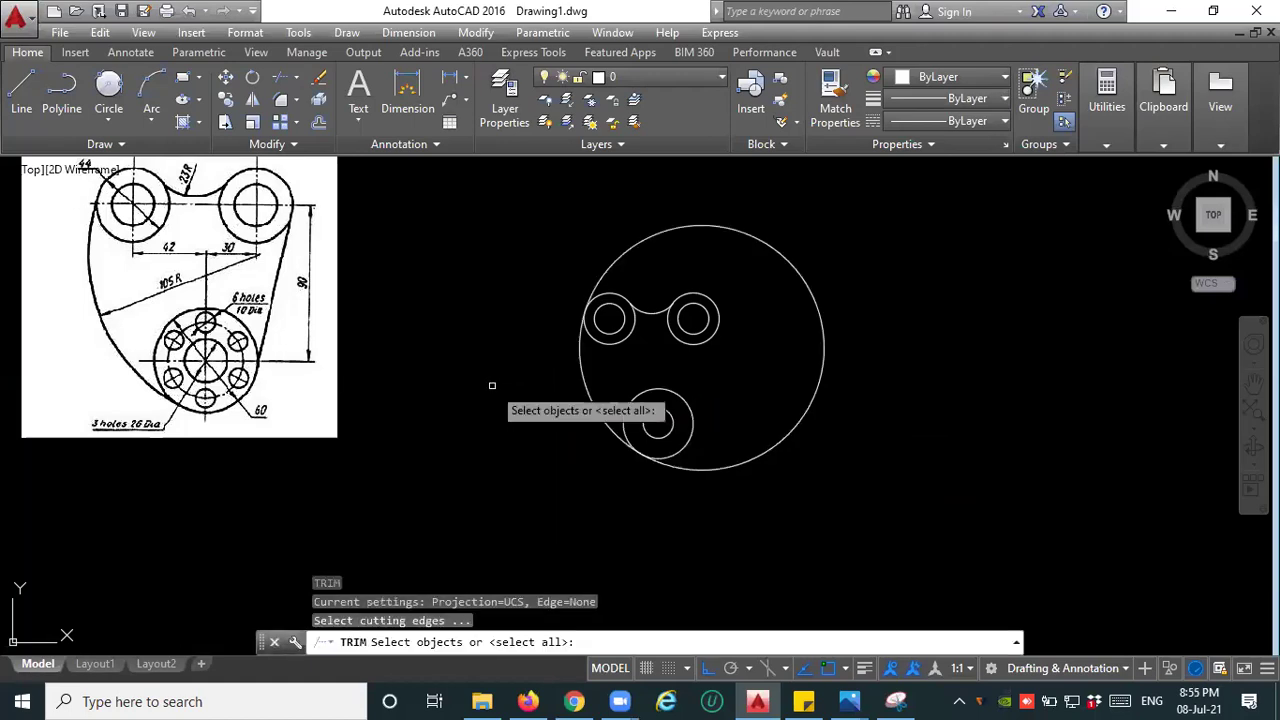
pyautogui.press('Return')
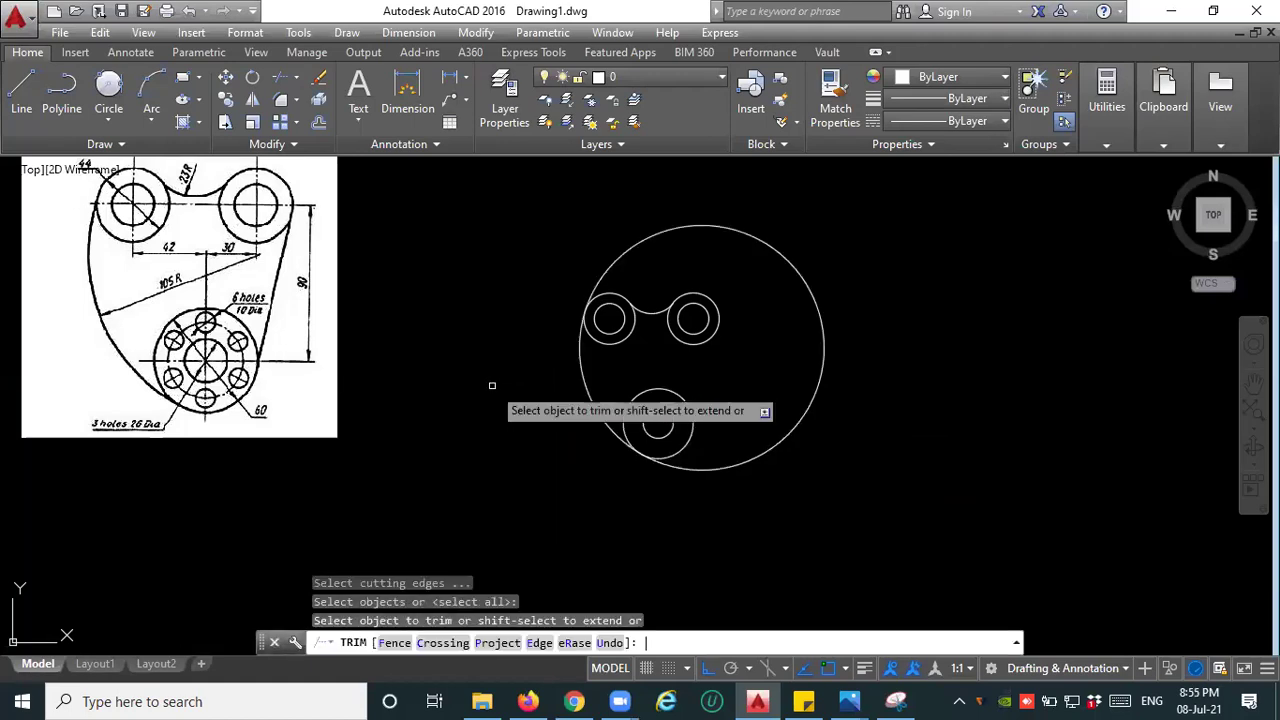
pyautogui.click(661, 230)
pyautogui.press('Escape')
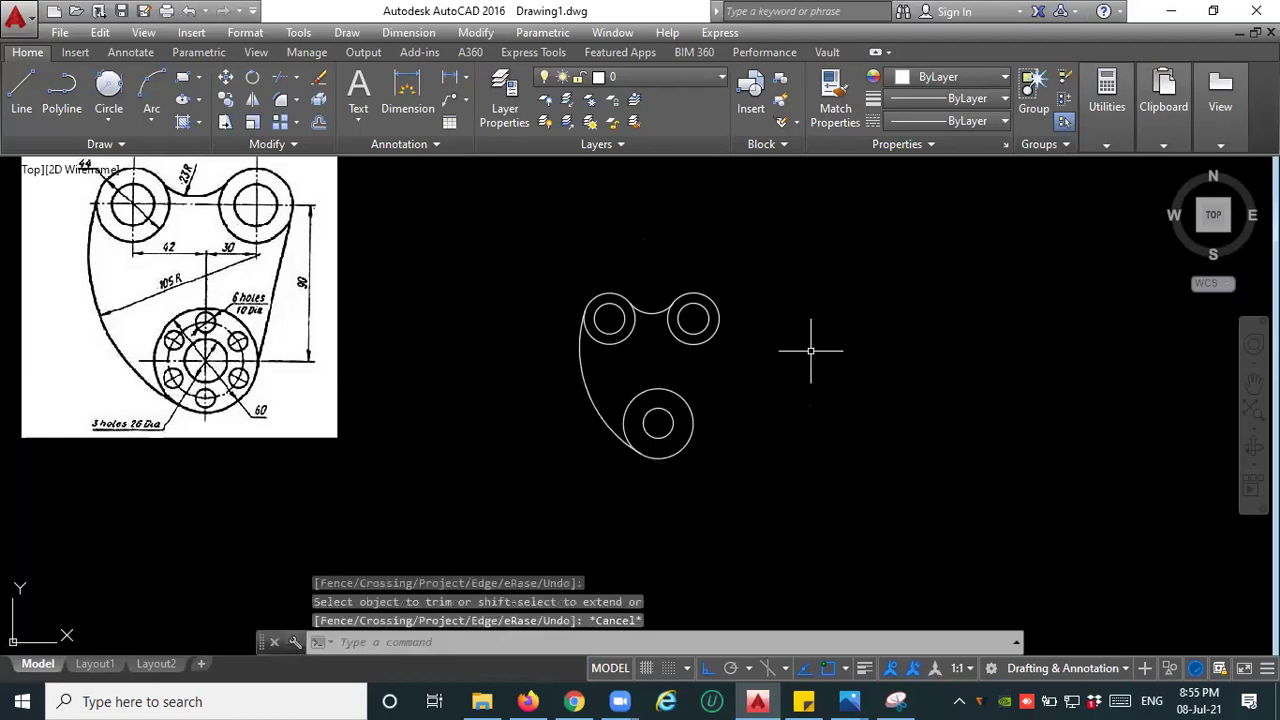
pyautogui.scroll(2, 725, 378)
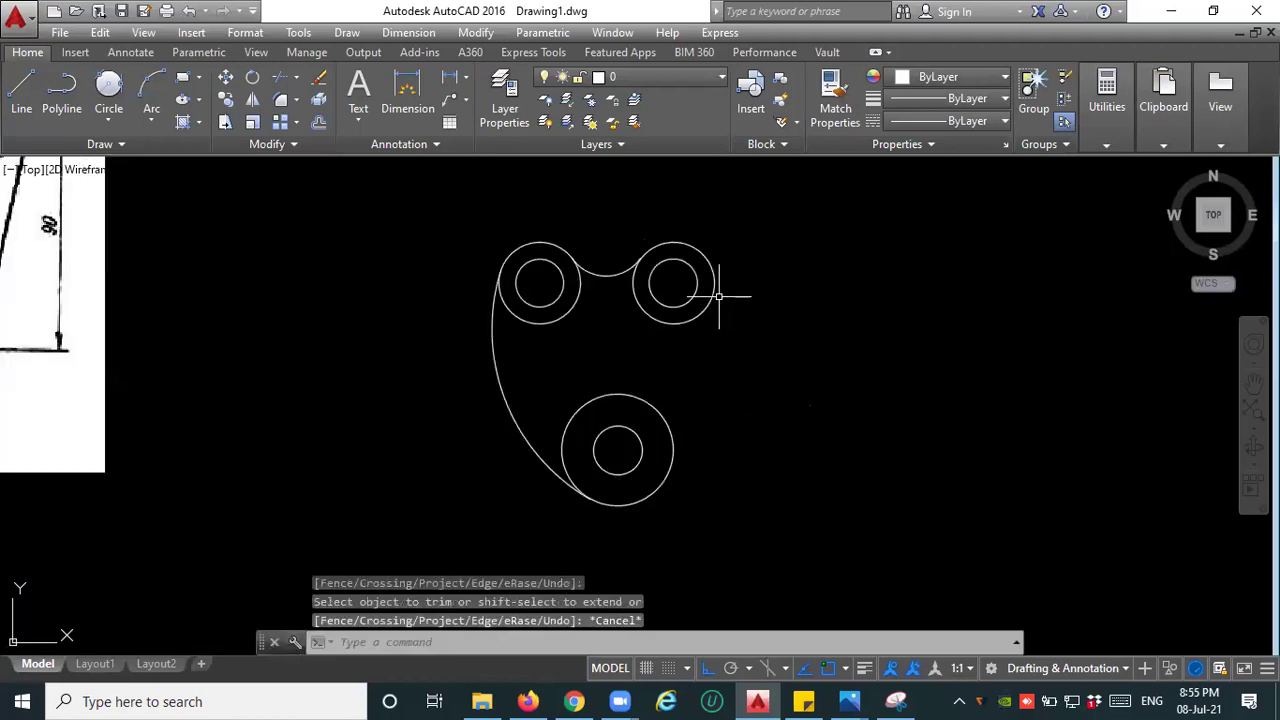
pyautogui.scroll(-2, 231, 289)
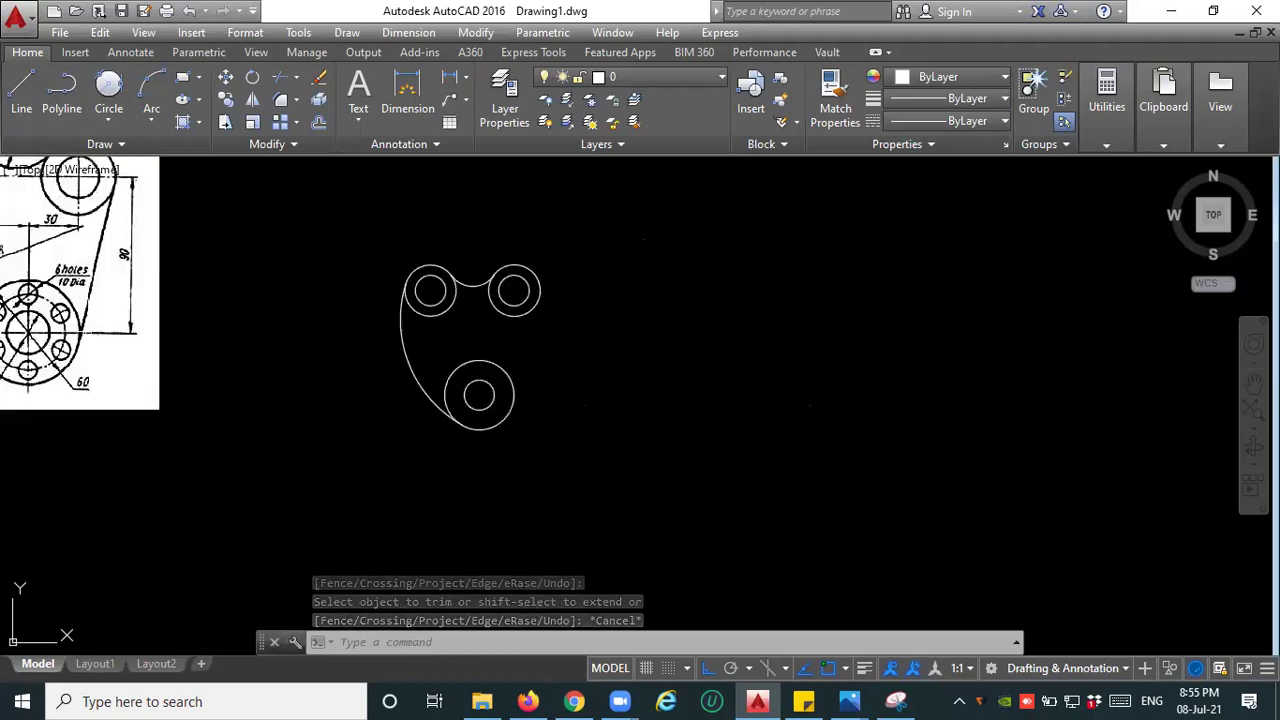
pyautogui.click(21, 92)
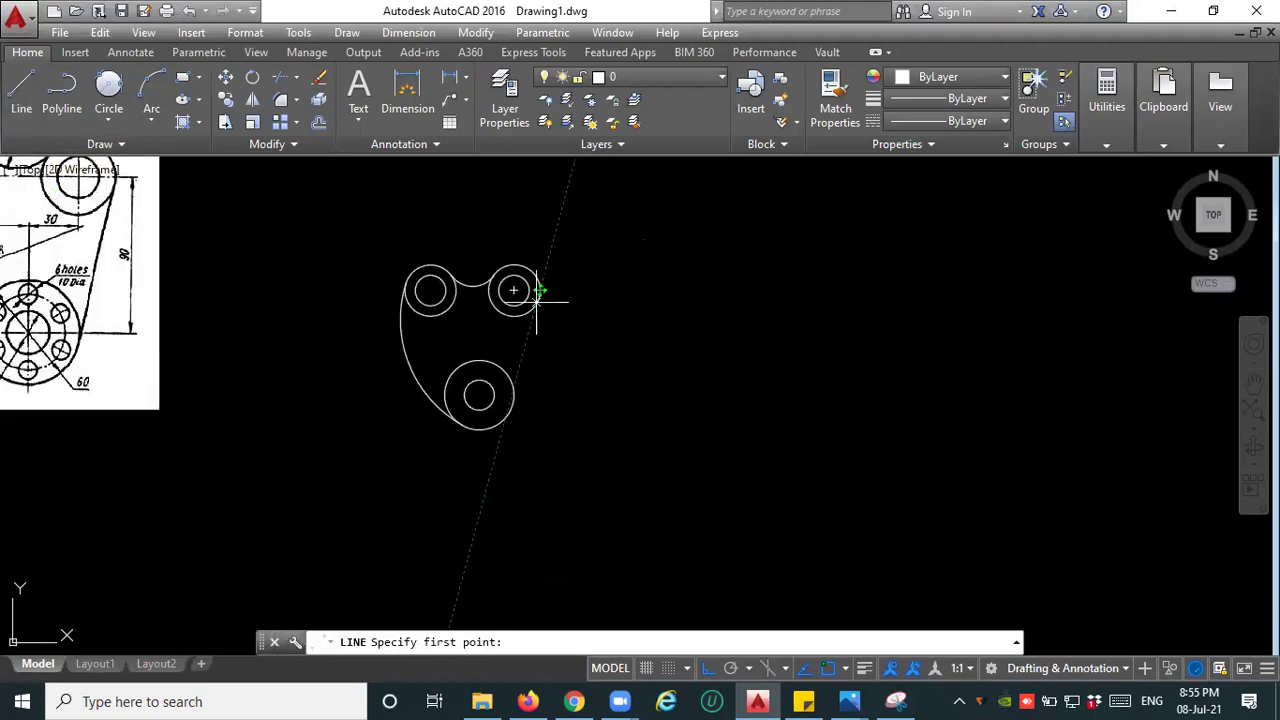
pyautogui.scroll(2, 540, 307)
pyautogui.scroll(2, 540, 307)
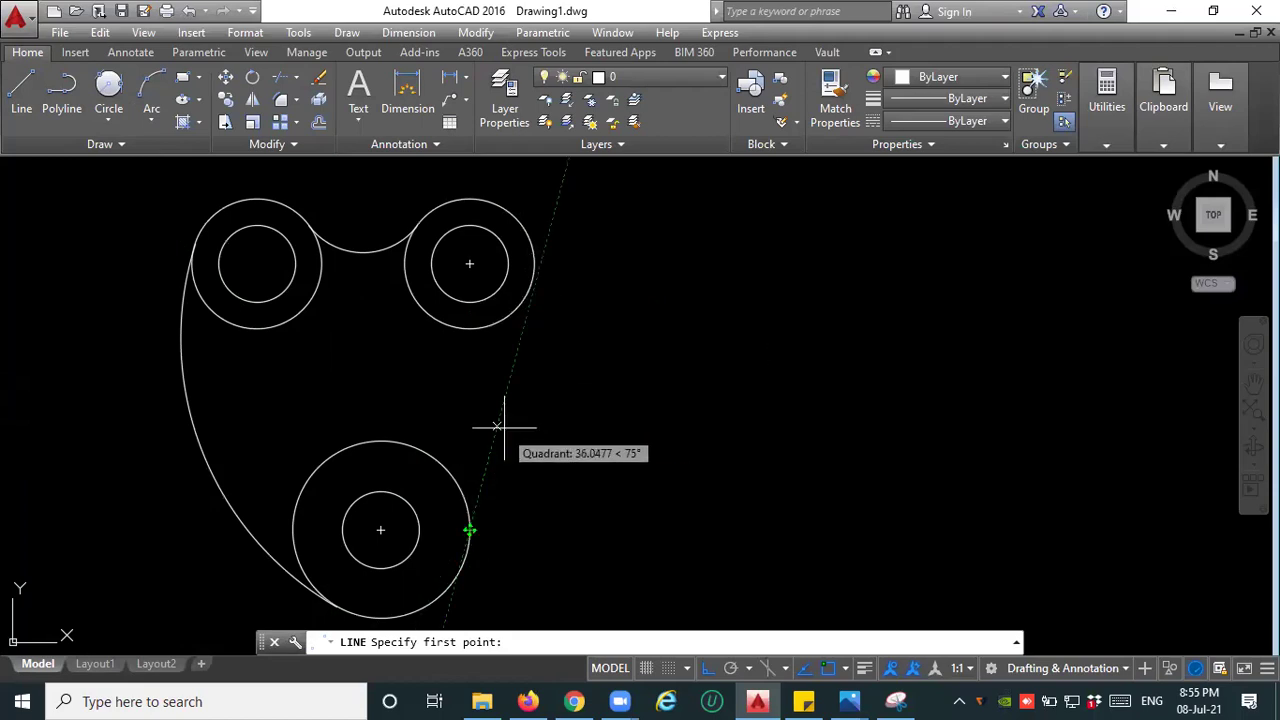
pyautogui.press('Escape')
pyautogui.press('Escape')
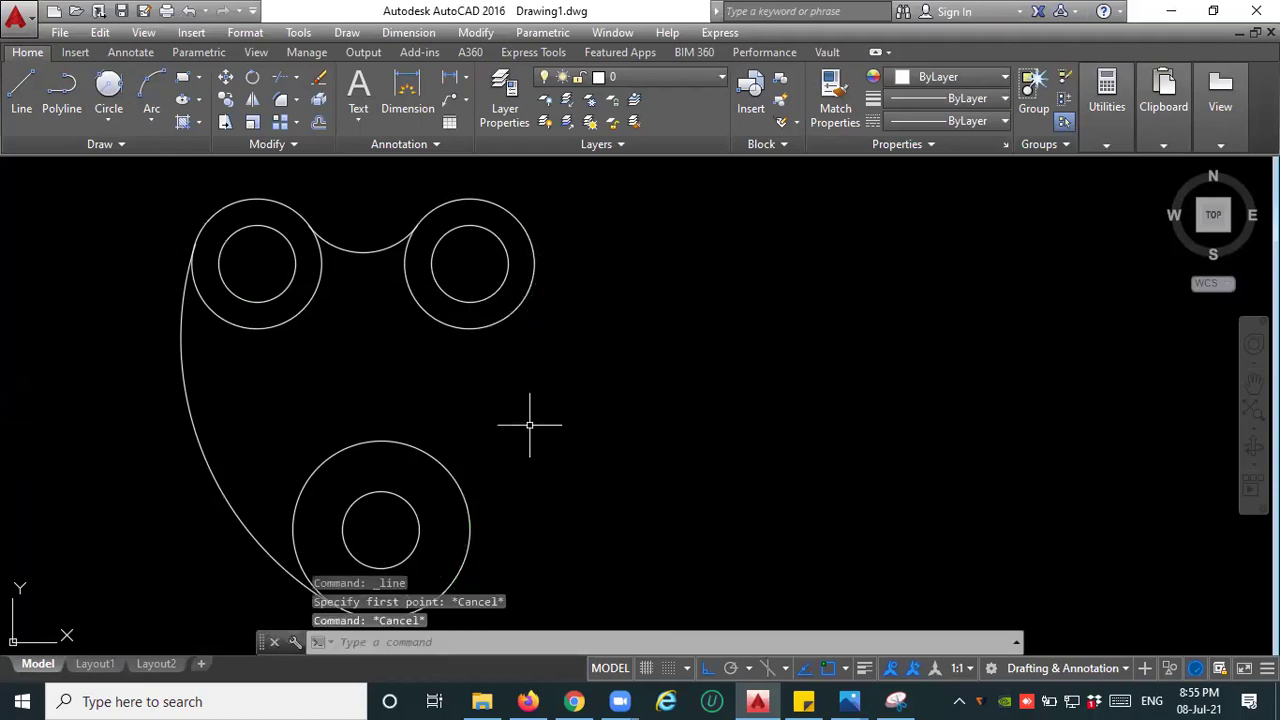
# Clear all object snap modes in the drafting settings and enable only Tangent.
pyautogui.scroll(-2, 552, 403)
pyautogui.moveTo(541, 437); pyautogui.dragTo(565, 403, button='middle')
pyautogui.write('DS')
pyautogui.press('Return')
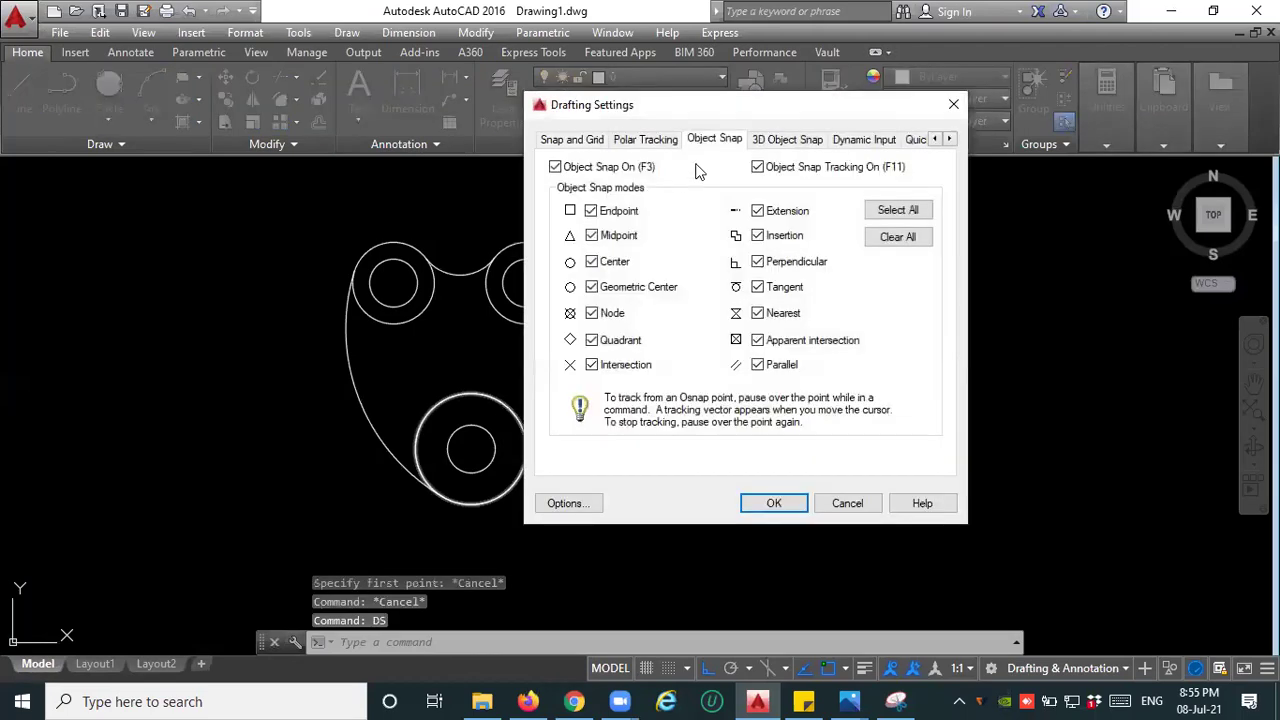
pyautogui.click(888, 240)
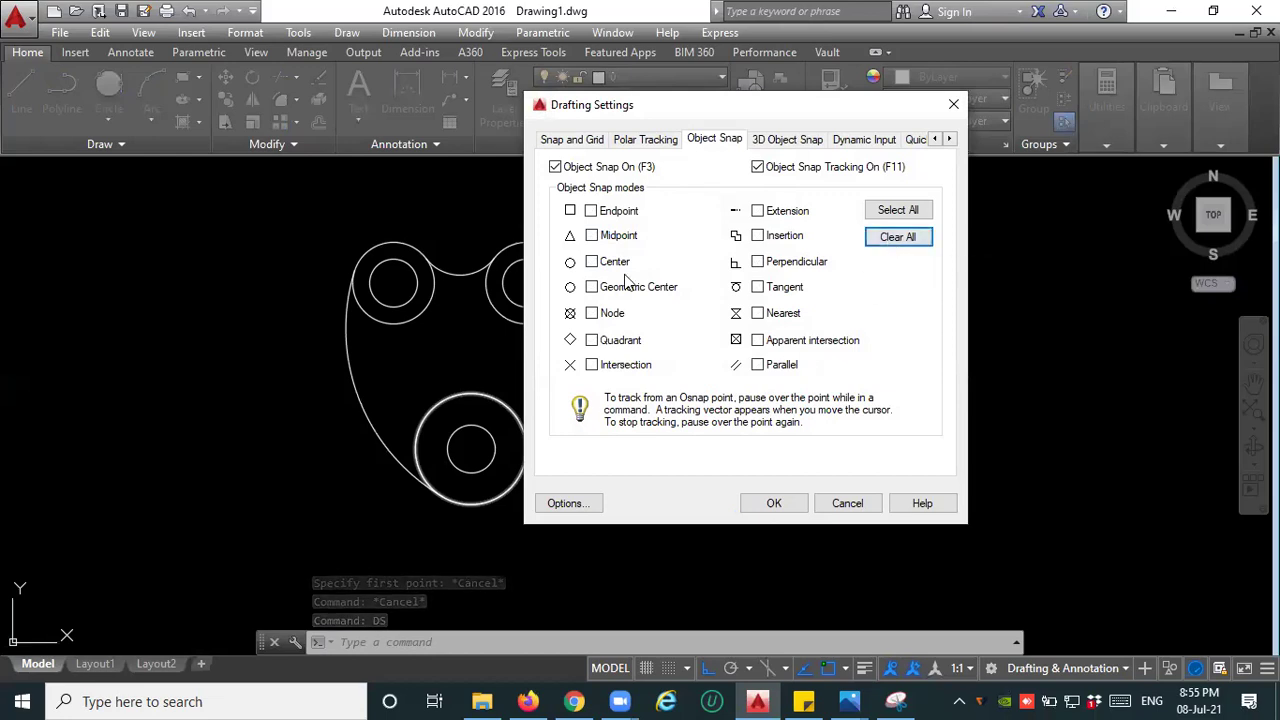
pyautogui.click(758, 288)
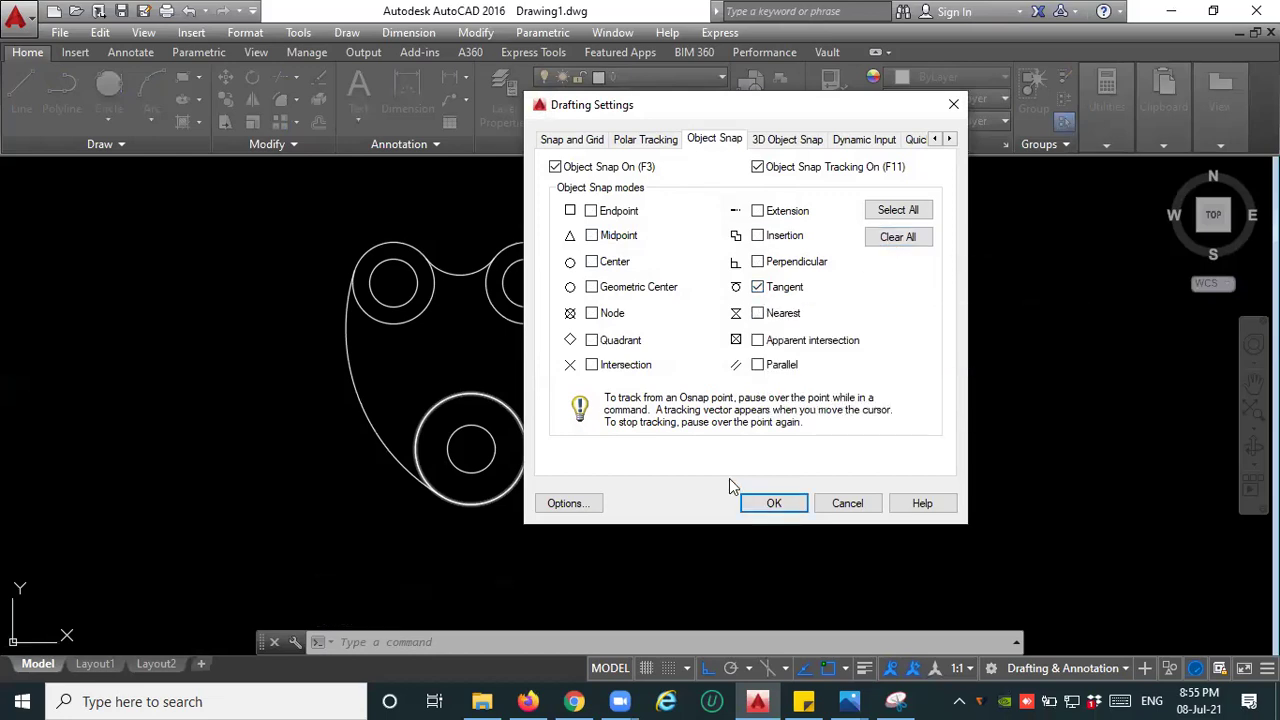
pyautogui.click(752, 508)
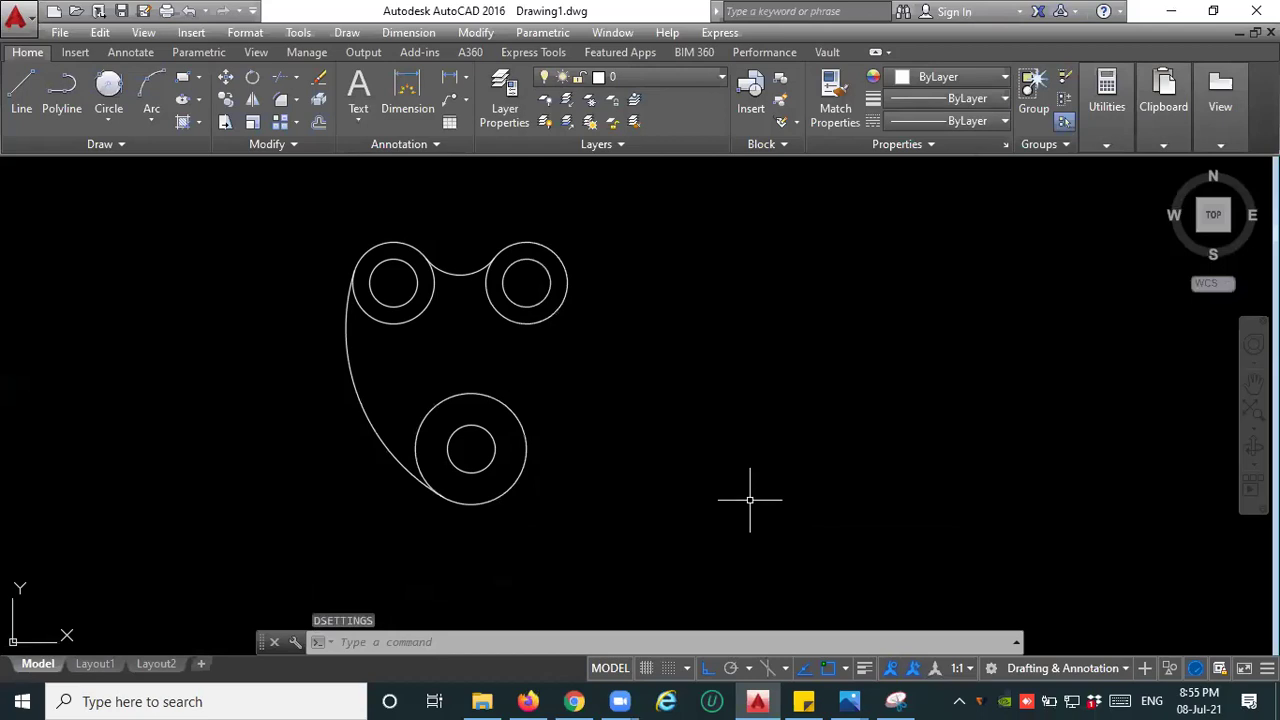
# Draw the bracket's right side line tangent to the upper-right 44 diameter circle and the lower 60 diameter circle.
pyautogui.click(21, 90)
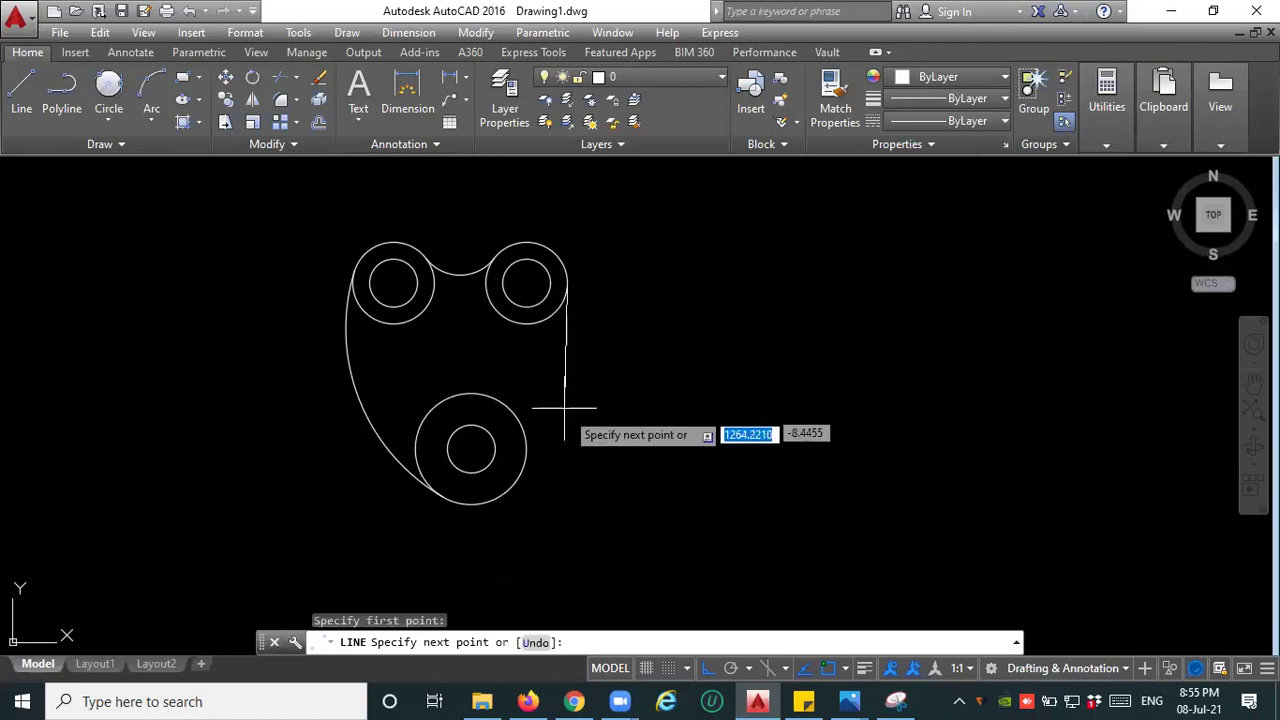
pyautogui.click(525, 455)
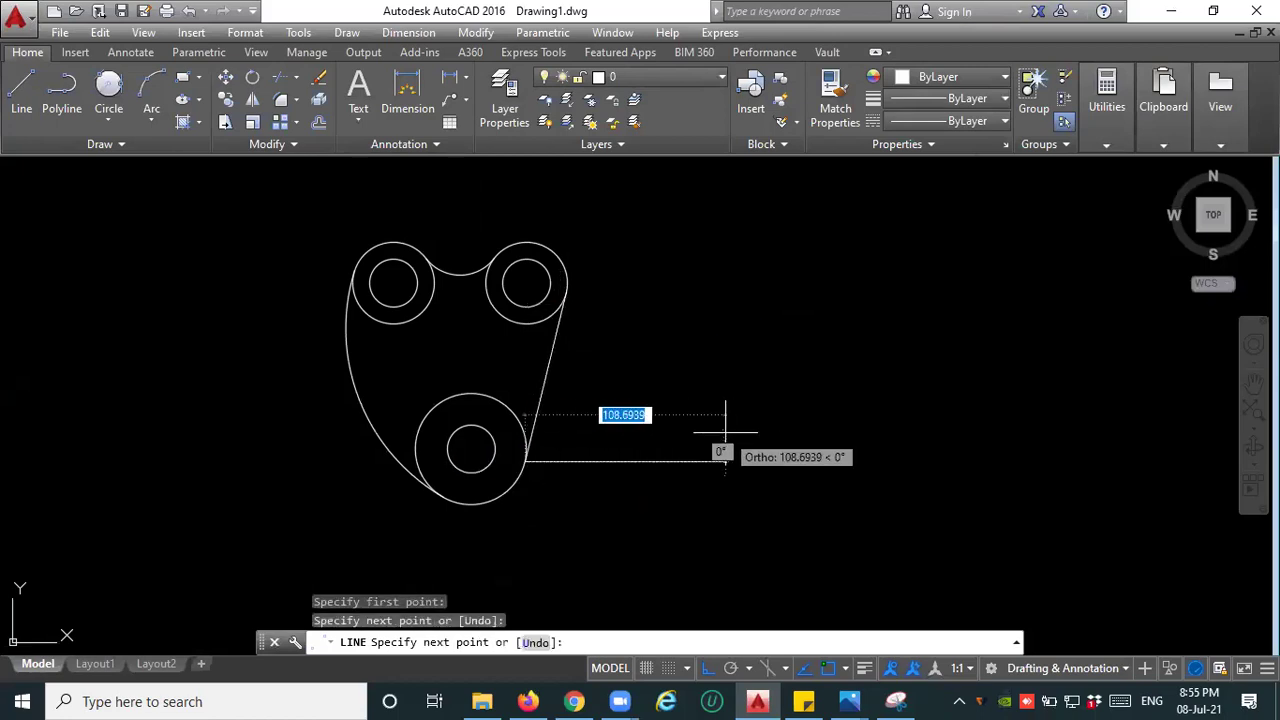
pyautogui.press('Escape')
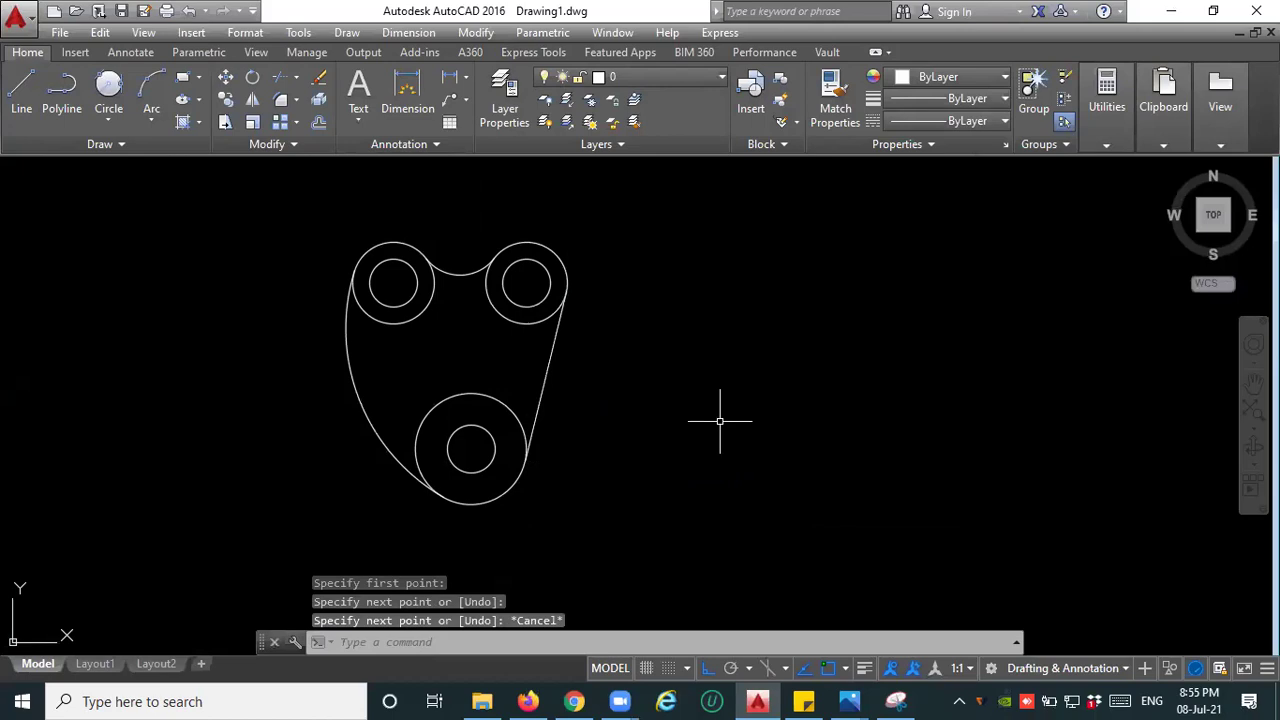
# Turn all object snap modes back on in the drafting settings.
pyautogui.write('DS')
pyautogui.press('Return')
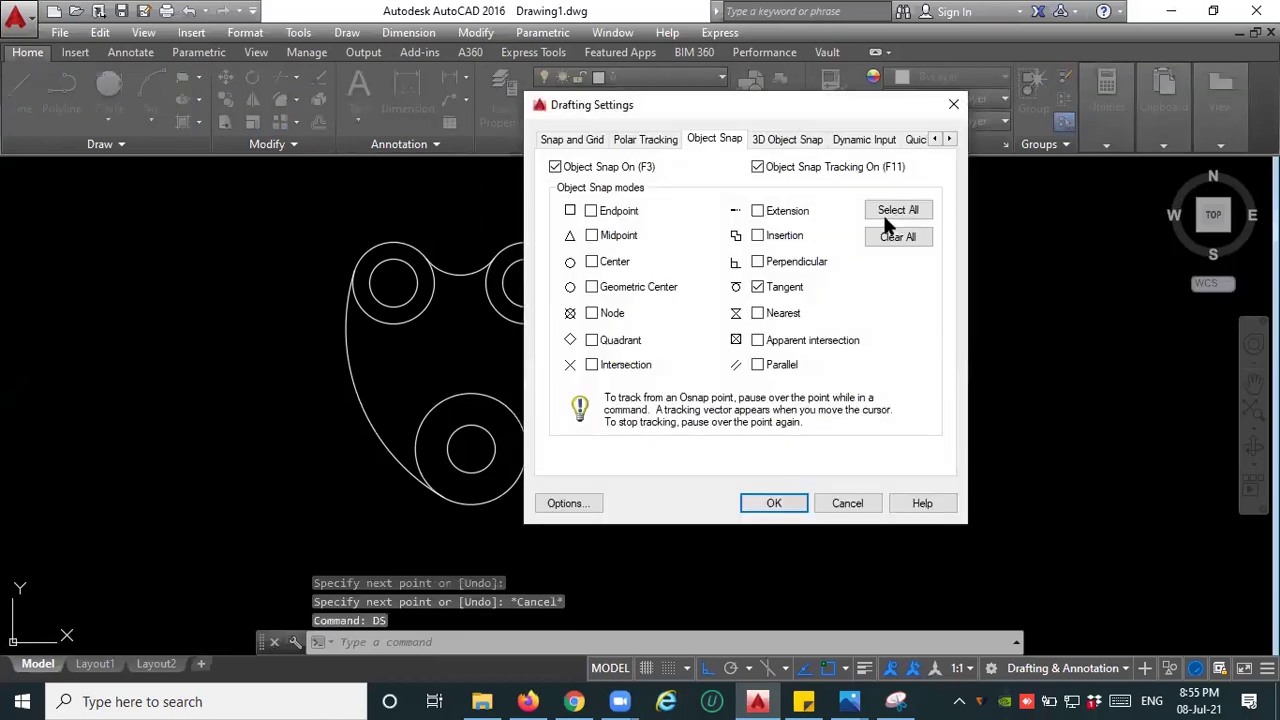
pyautogui.click(898, 210)
pyautogui.click(774, 503)
pyautogui.scroll(-3, 512, 397)
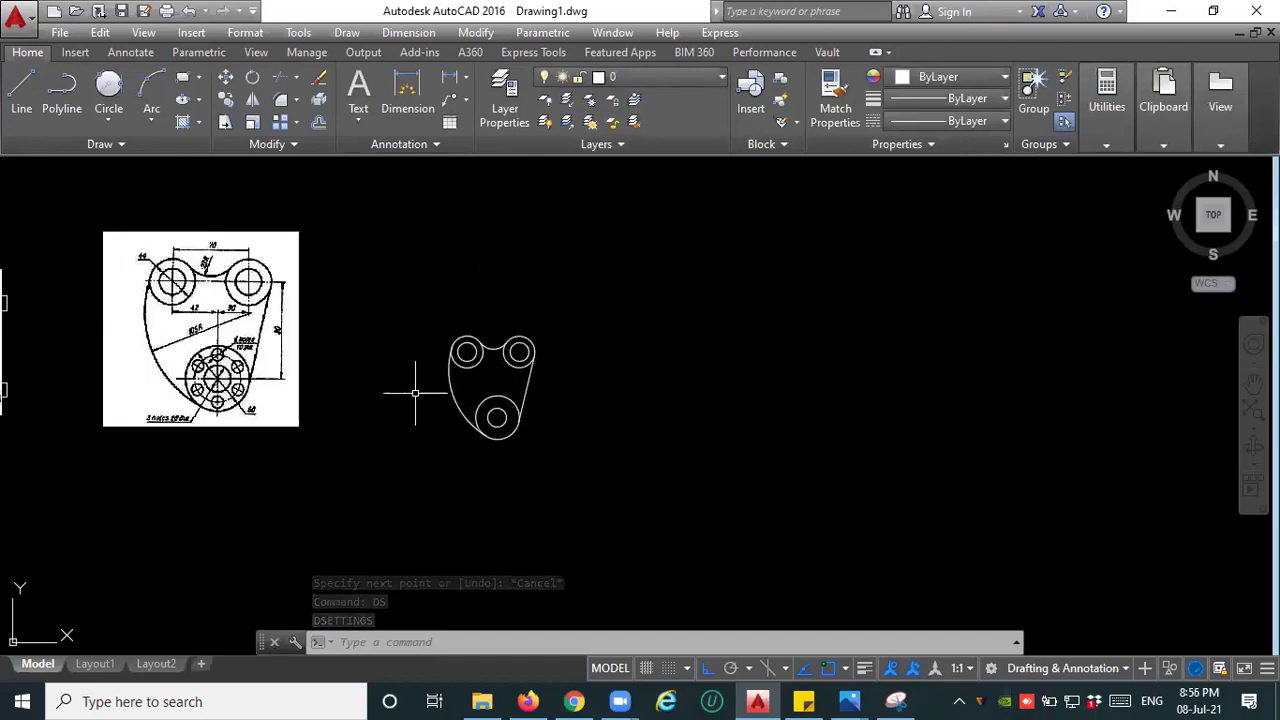
pyautogui.scroll(2, 480, 390)
pyautogui.moveTo(470, 400); pyautogui.dragTo(591, 405, button='middle')
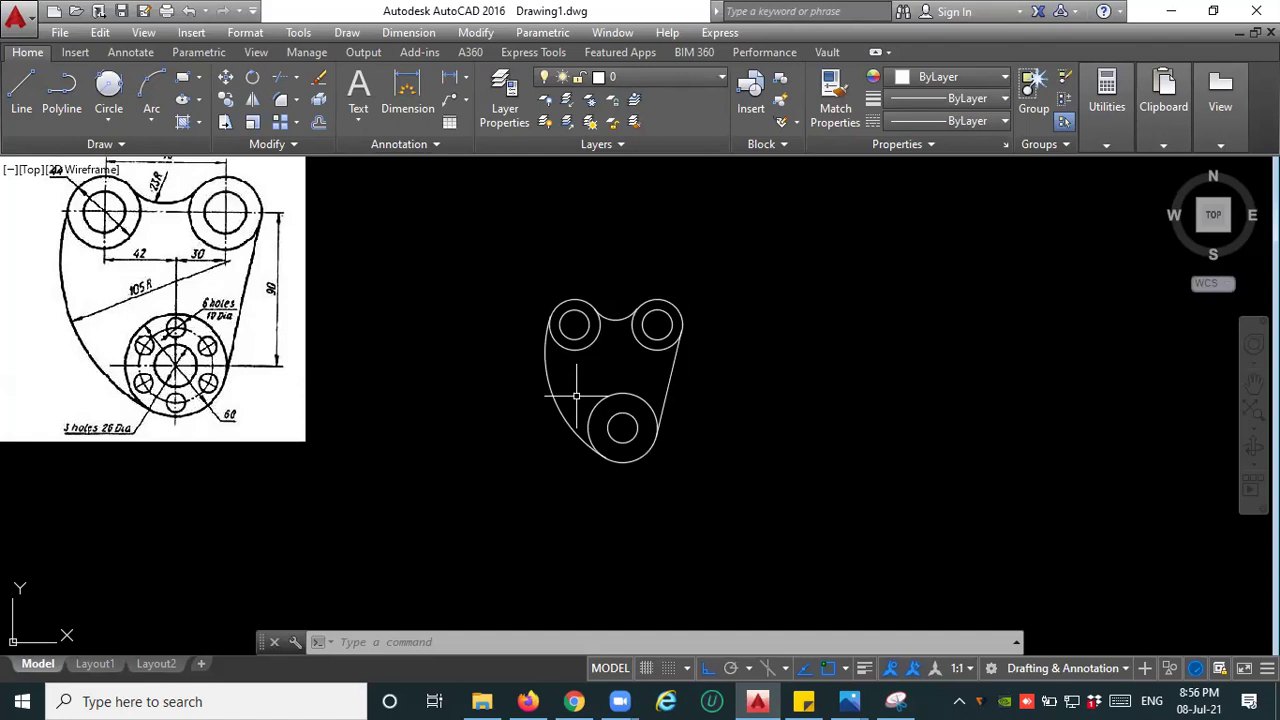
pyautogui.moveTo(426, 420); pyautogui.dragTo(563, 429, button='middle')
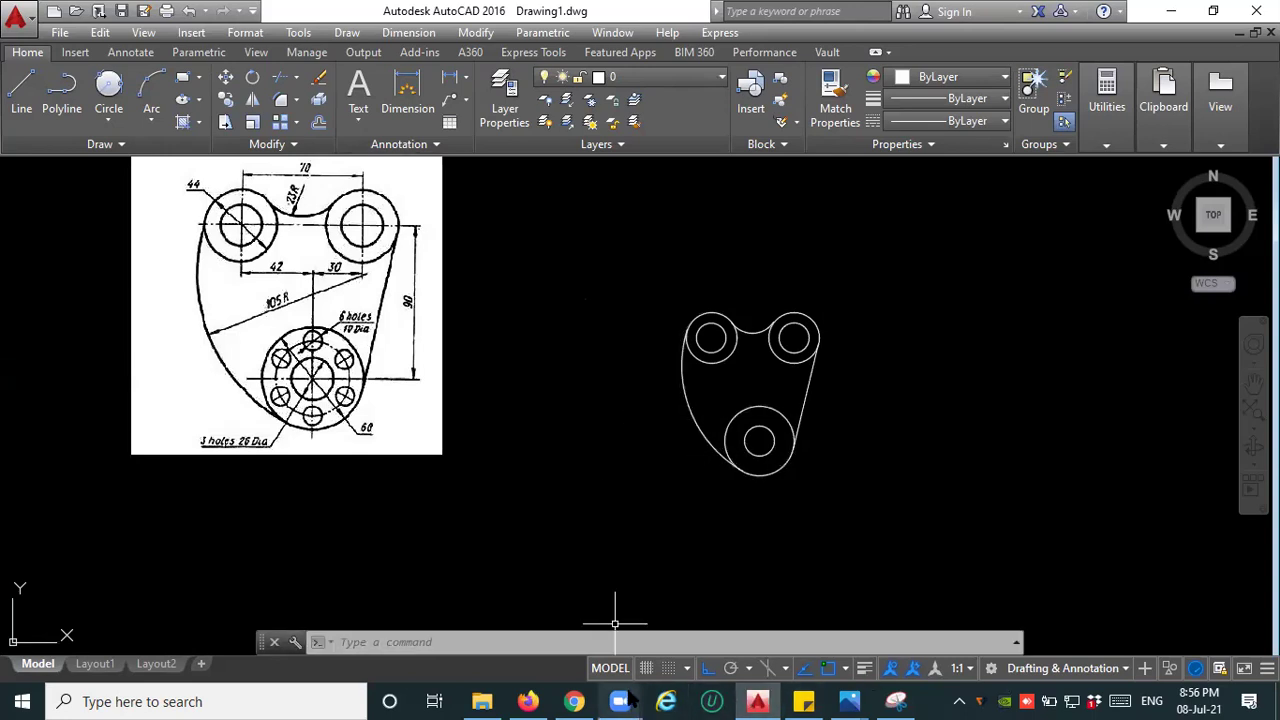
# Switch to Photos and examine the Assignment 7 Eye and Frame figures and the assignment pictures that follow.
pyautogui.moveTo(622, 700)
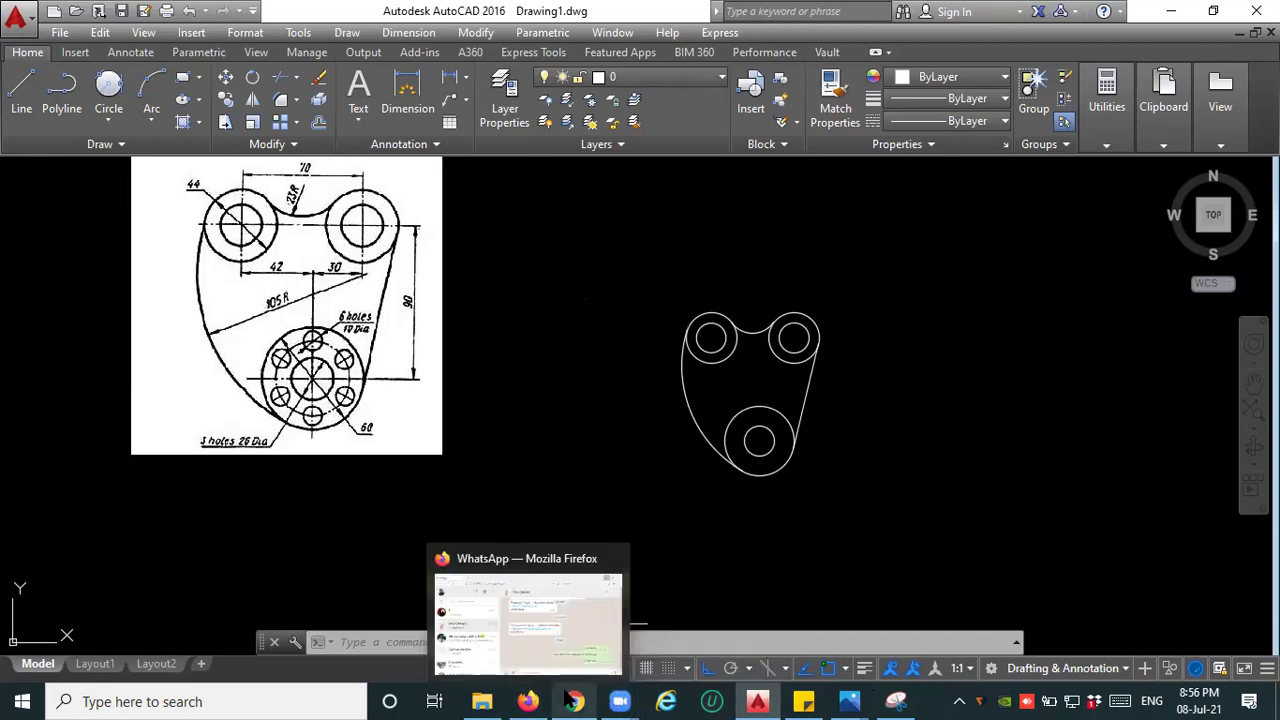
pyautogui.moveTo(856, 700)
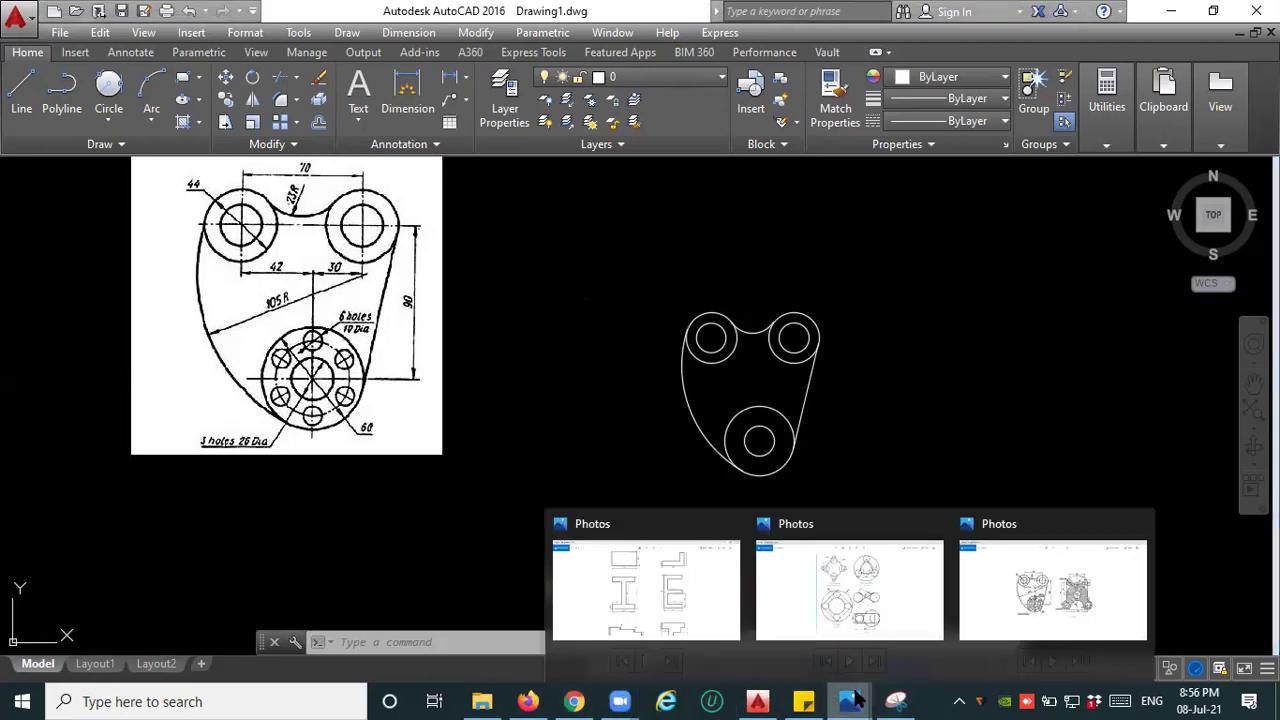
pyautogui.click(1075, 598)
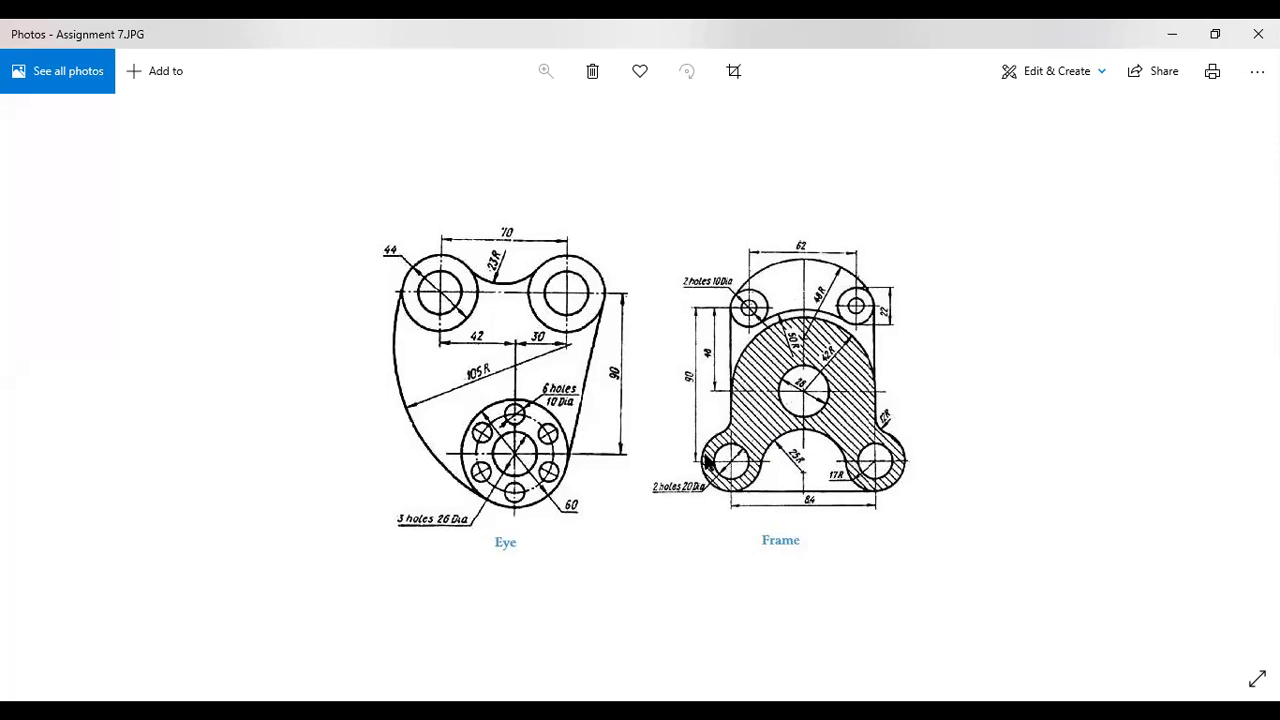
pyautogui.moveTo(1184, 359)
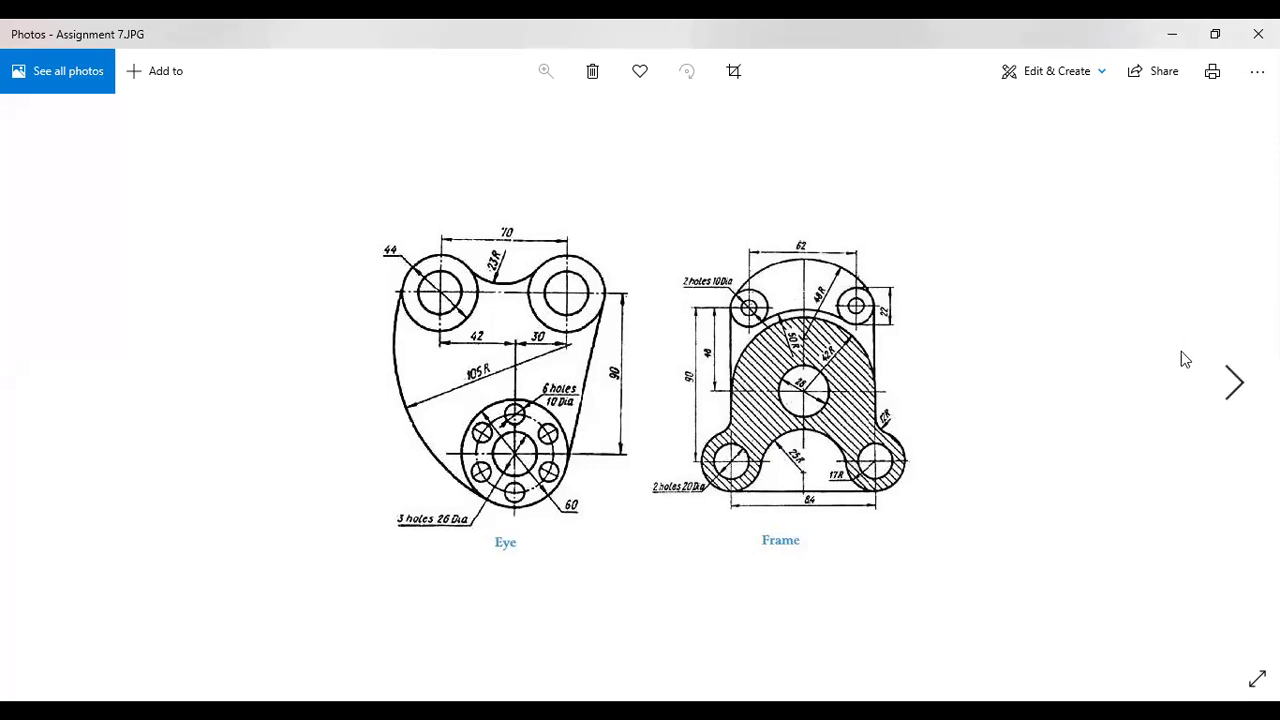
pyautogui.click(1234, 385)
pyautogui.click(1234, 385)
pyautogui.click(1234, 385)
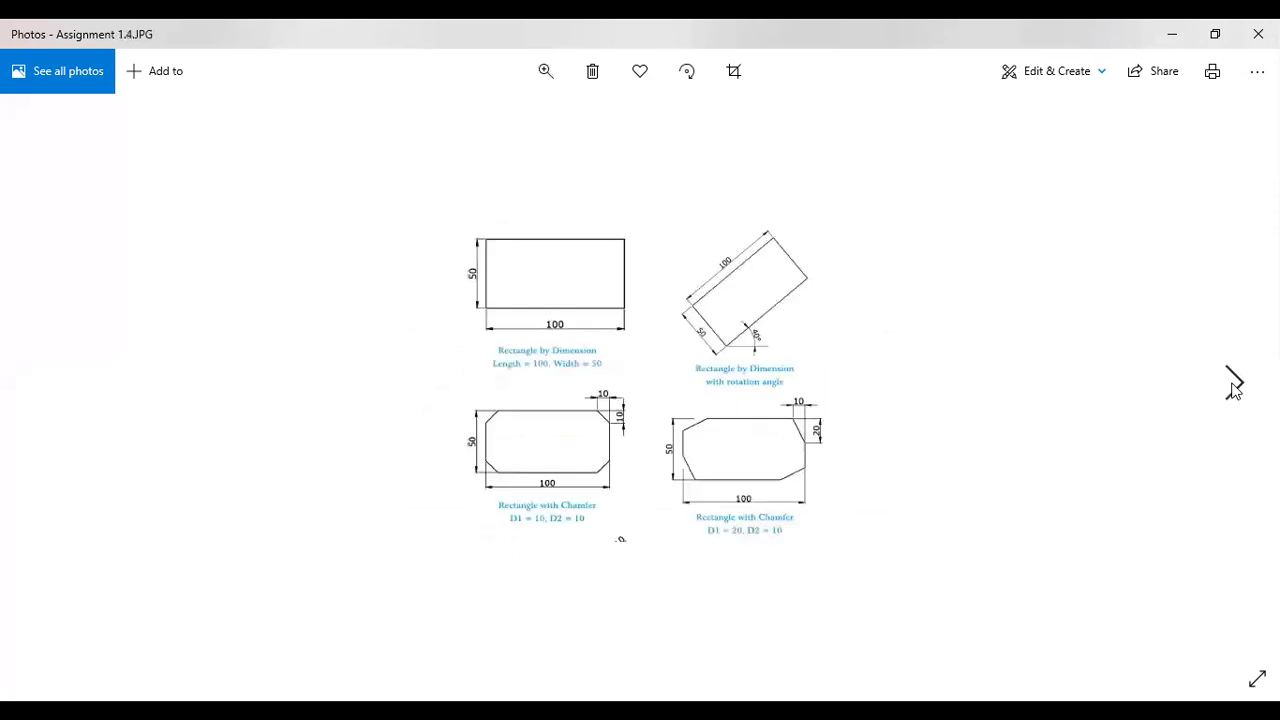
pyautogui.click(1234, 385)
pyautogui.click(1258, 34)
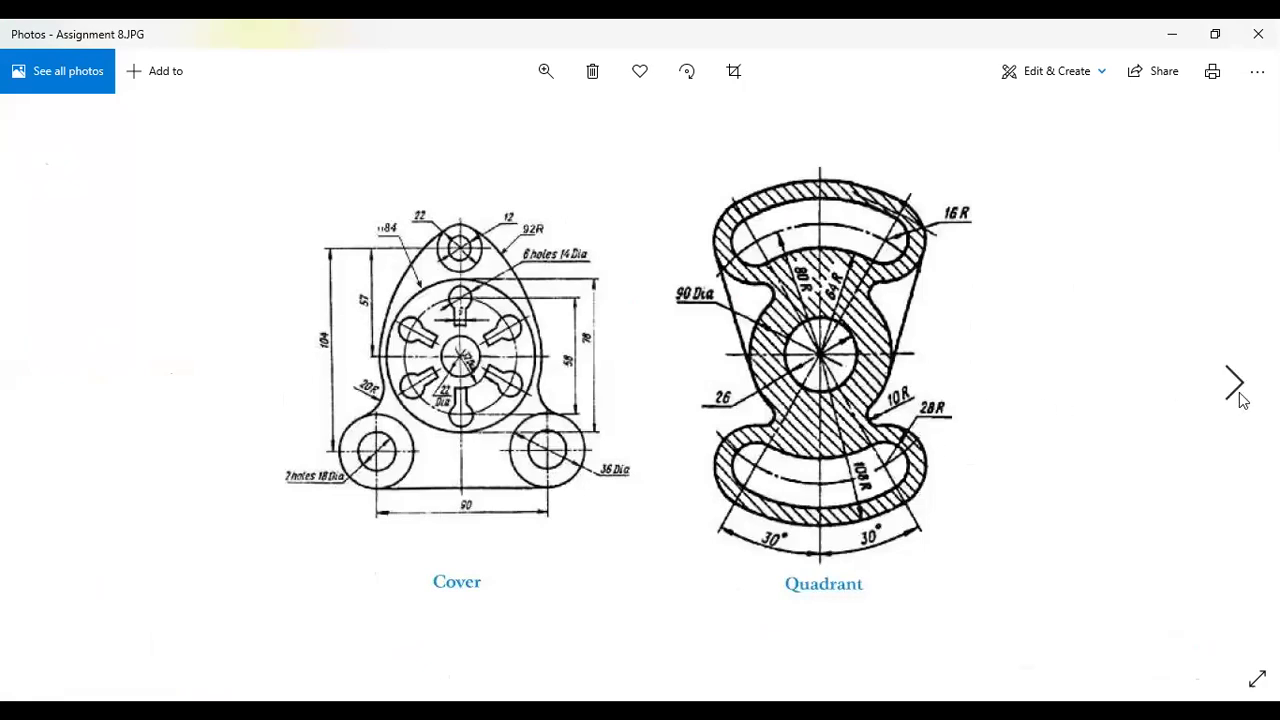
# Browse forward from Assignment 8 through Assignments 9, 10.1 and 10 to the Assignment 101 picture.
pyautogui.click(1239, 396)
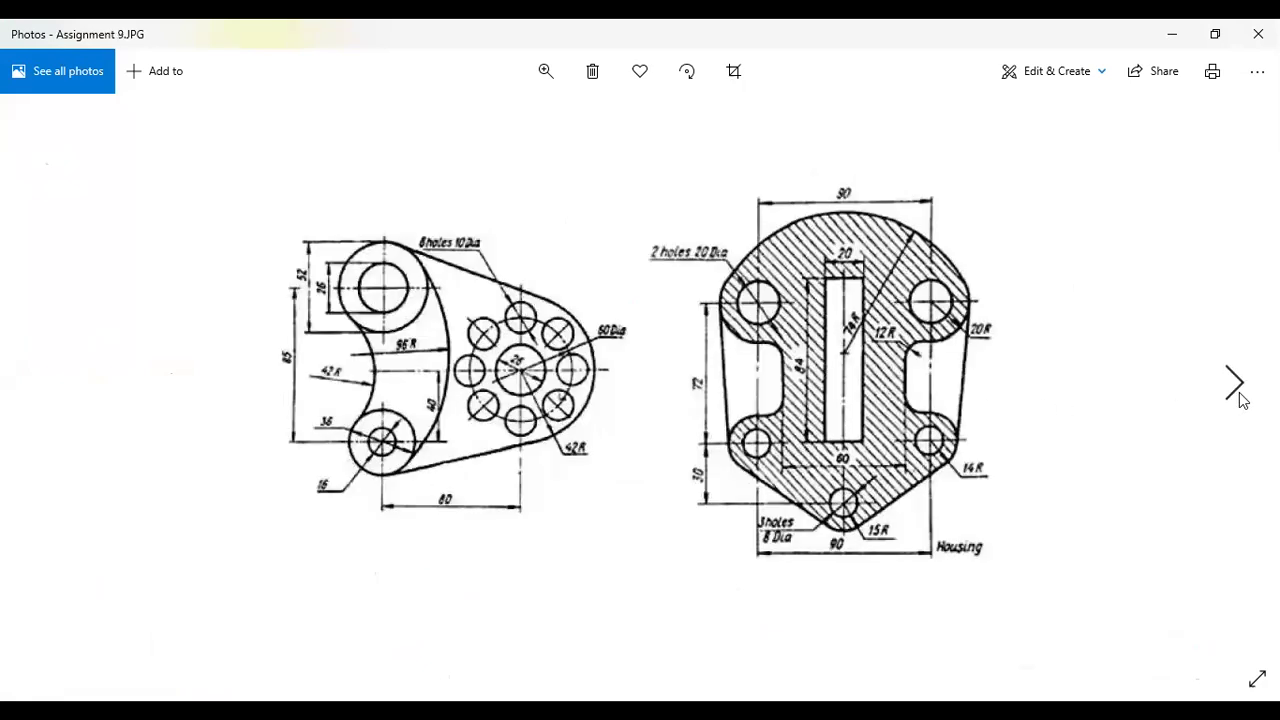
pyautogui.click(1239, 396)
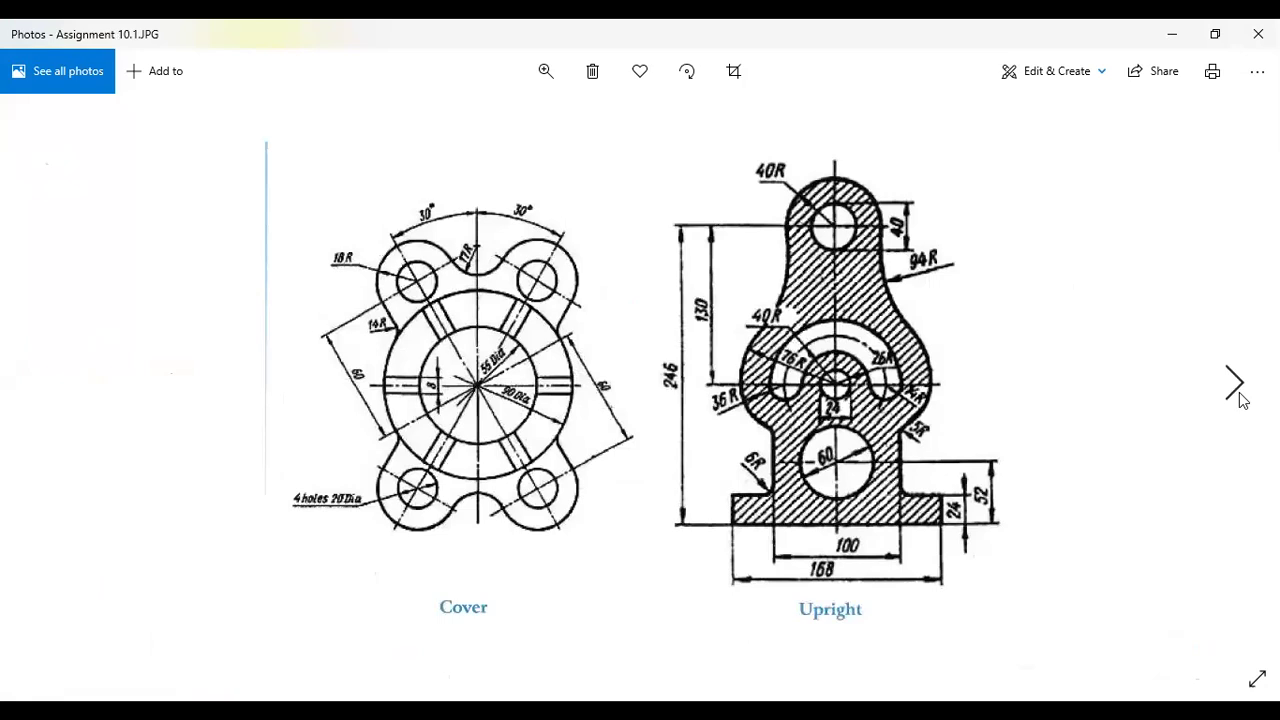
pyautogui.click(1239, 396)
pyautogui.click(1239, 396)
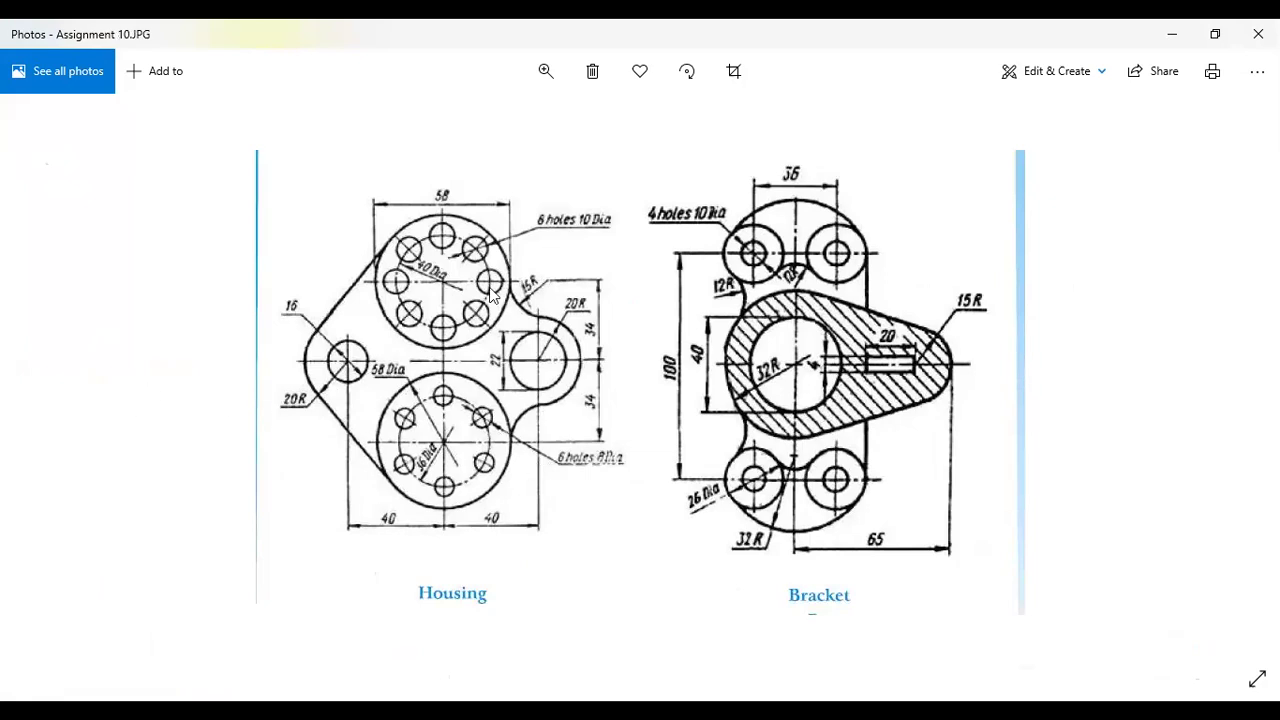
pyautogui.click(1236, 386)
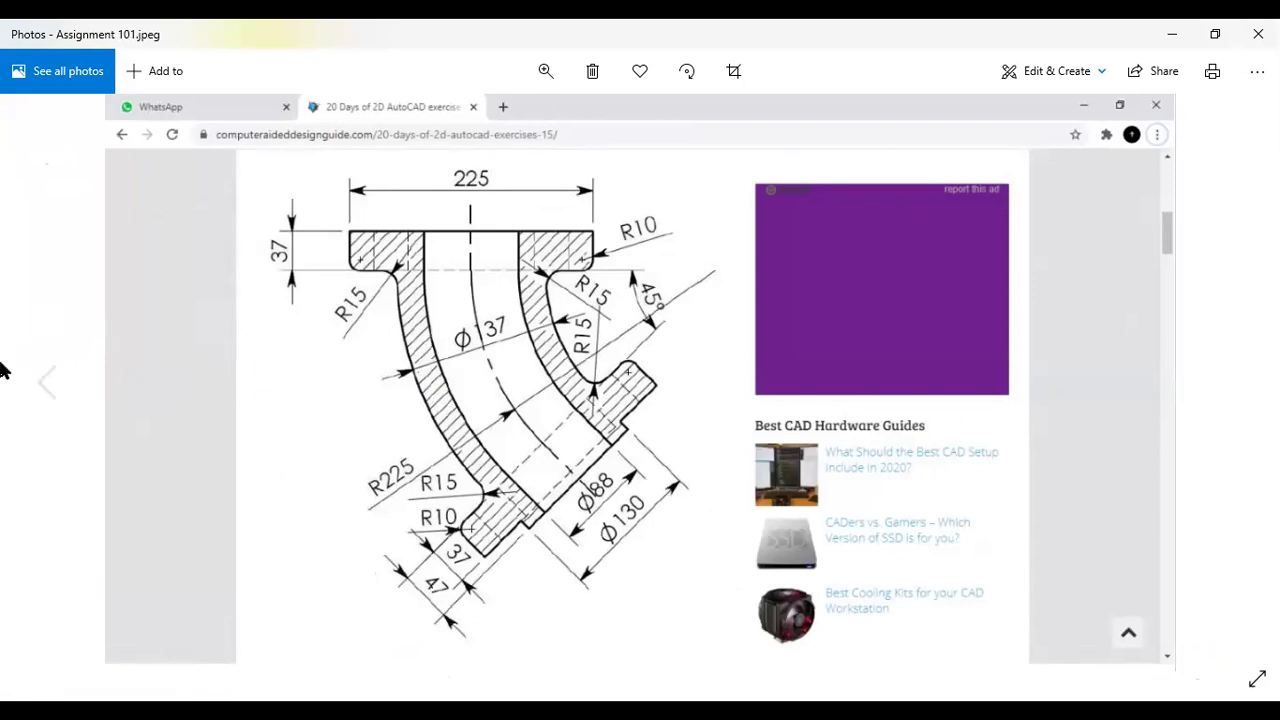
# Go back from Assignment 101 to the Assignment 8 Cover and Quadrant figures and close the picture viewer.
pyautogui.click(44, 390)
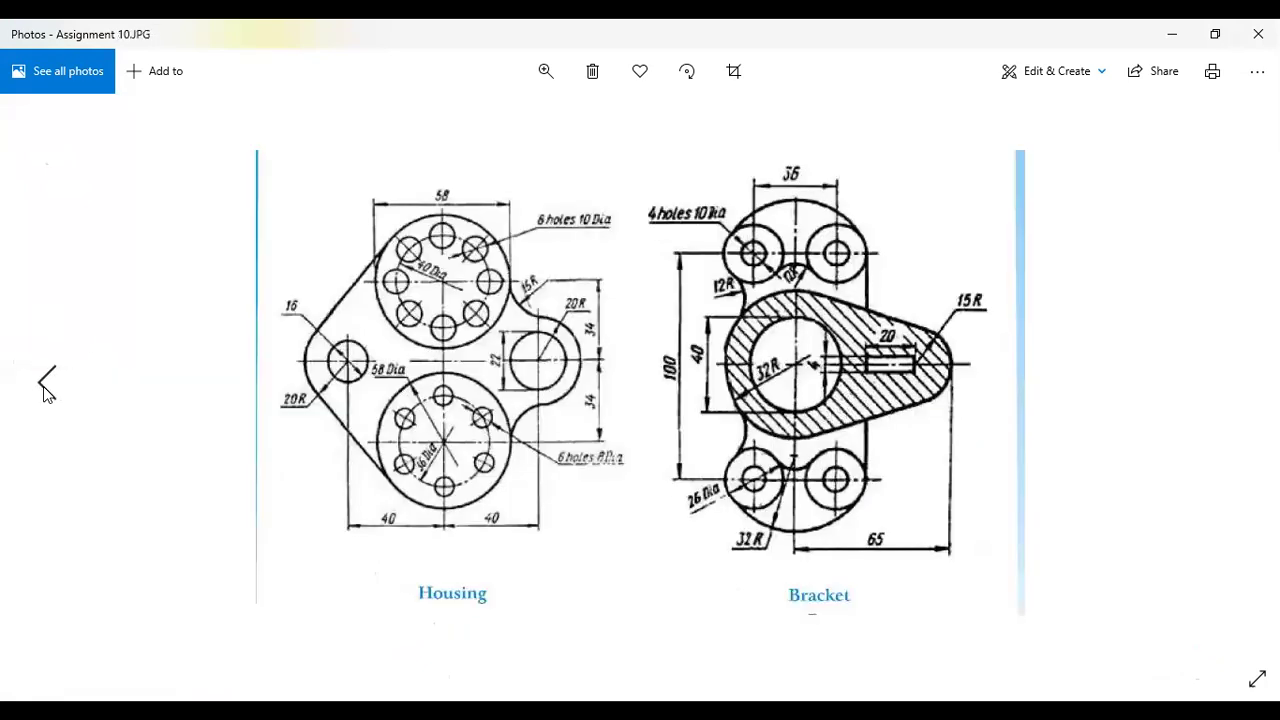
pyautogui.click(44, 390)
pyautogui.click(44, 390)
pyautogui.click(44, 390)
pyautogui.click(44, 390)
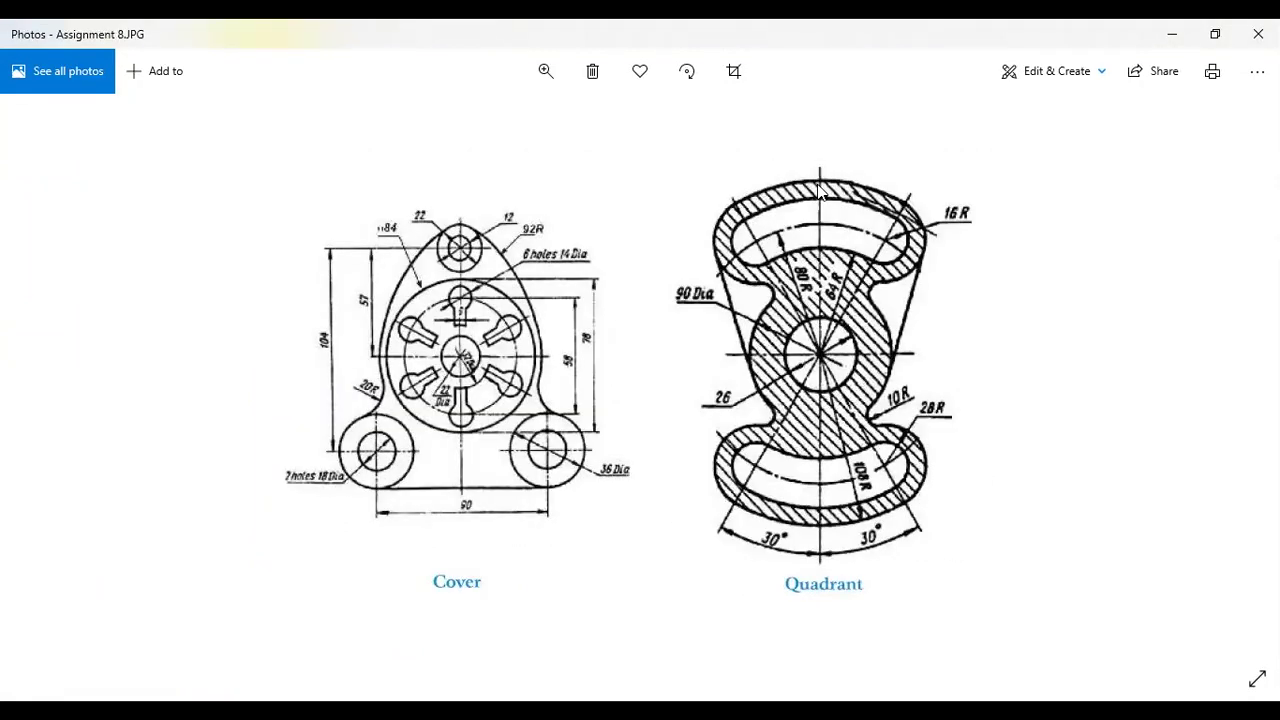
pyautogui.click(1258, 34)
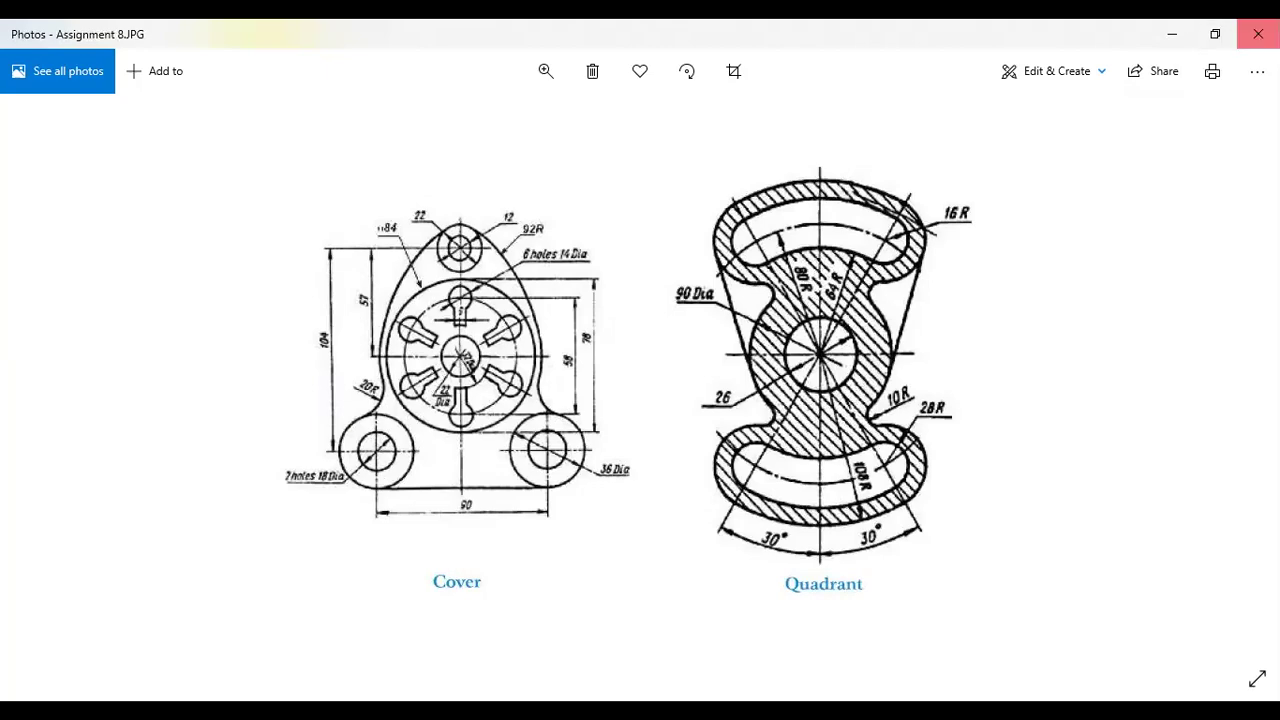